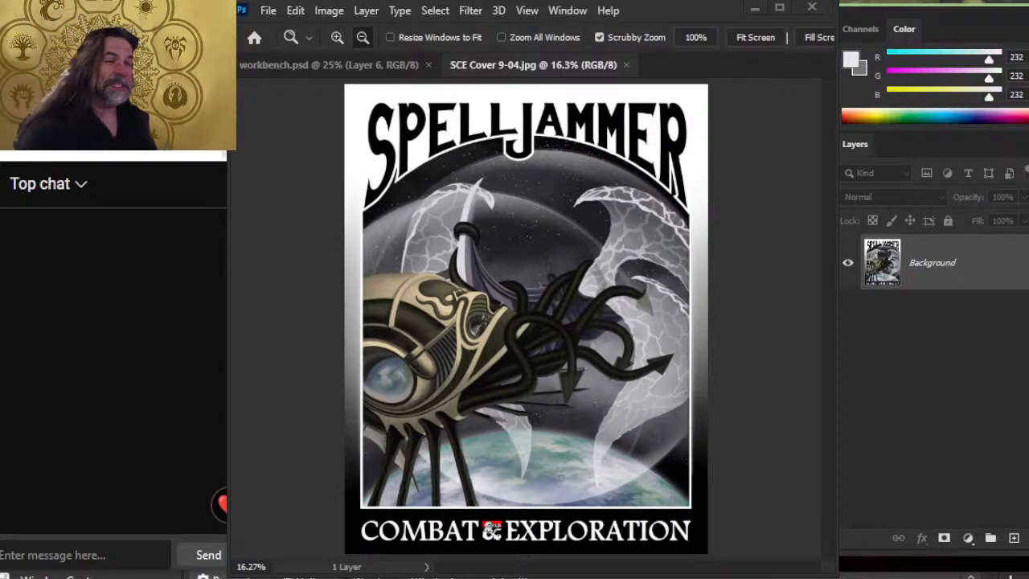
Switch to the web browser and look over the Discord server's channel list and the r/spelljammer page on Reddit.
key("alt+Tab")
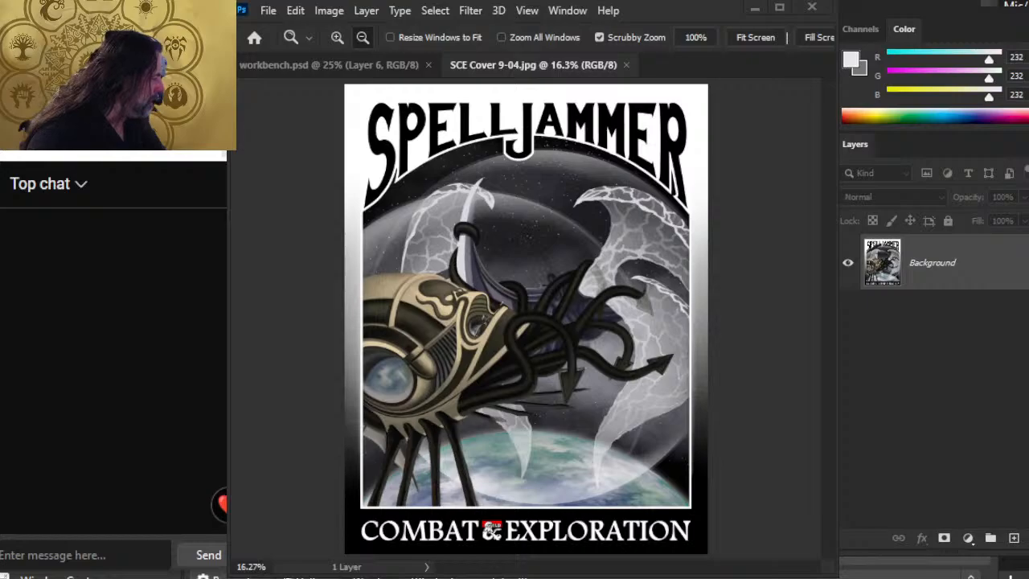
key("alt+Tab")
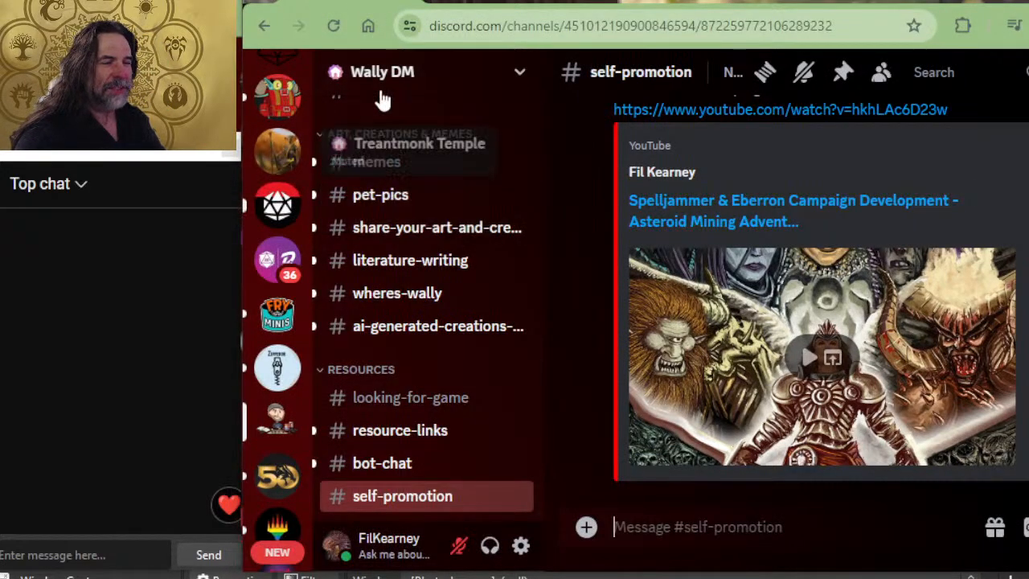
scroll(421, 236, "up", 10)
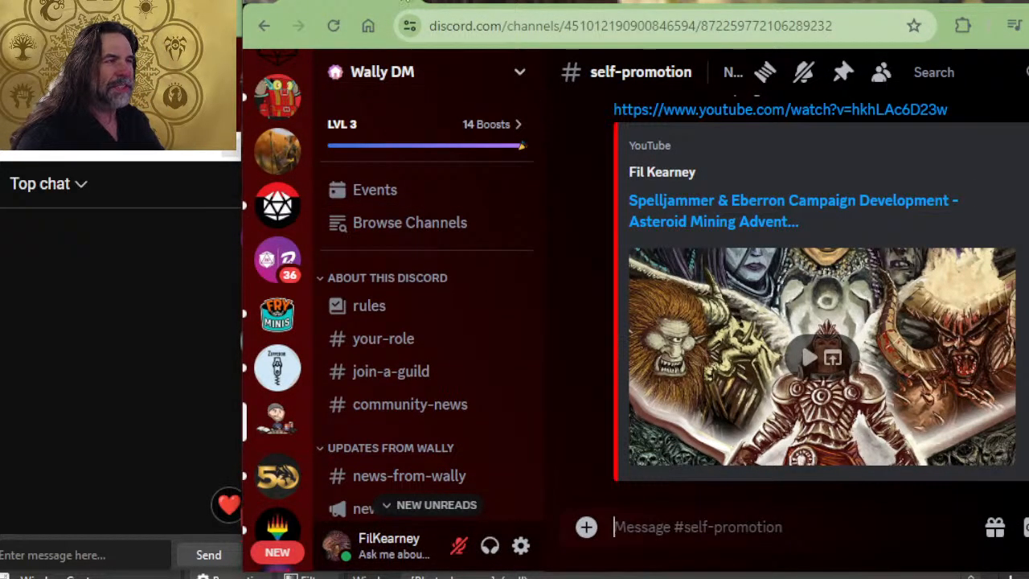
left_click(422, 3)
scroll(536, 133, "up", 7)
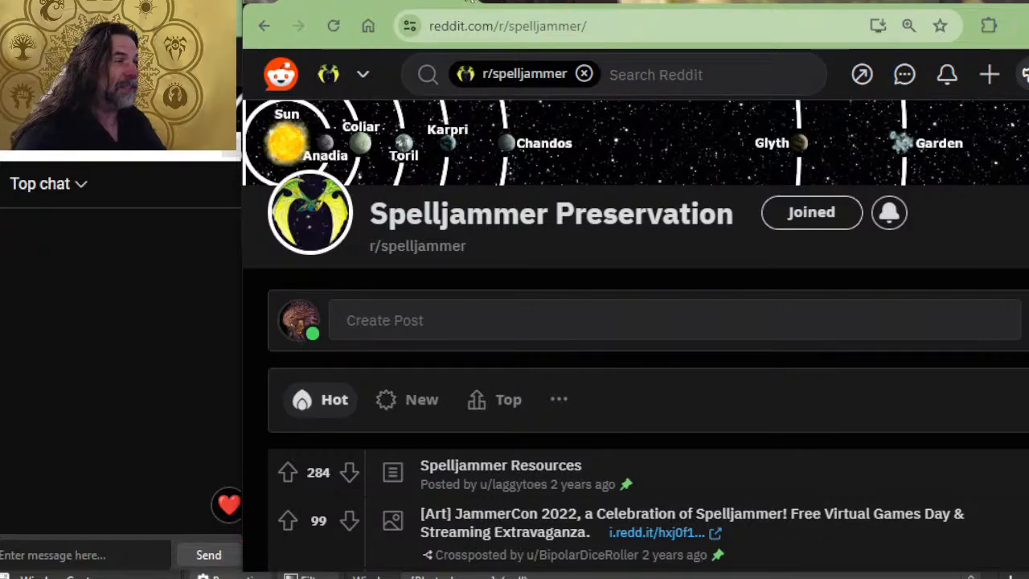
View the livestreaming post on Twitter at a smaller page zoom and open its author's profile.
left_click(460, 2)
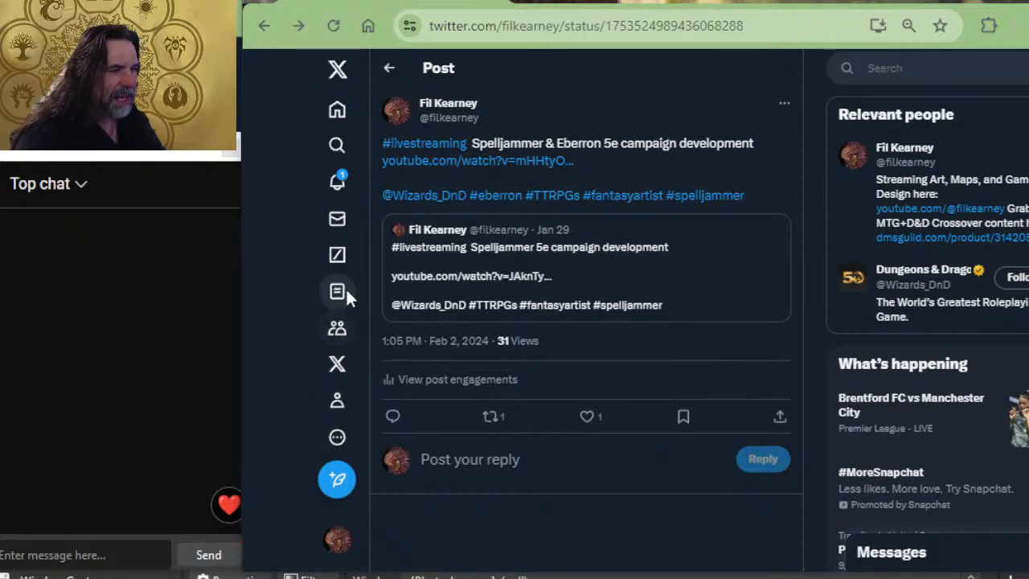
key("ctrl+minus")
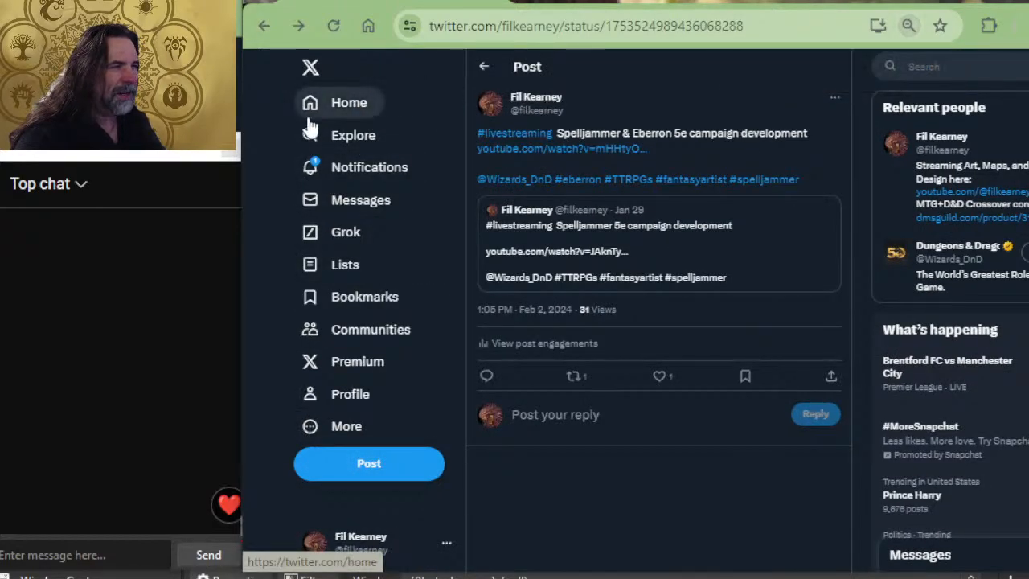
left_click(516, 103)
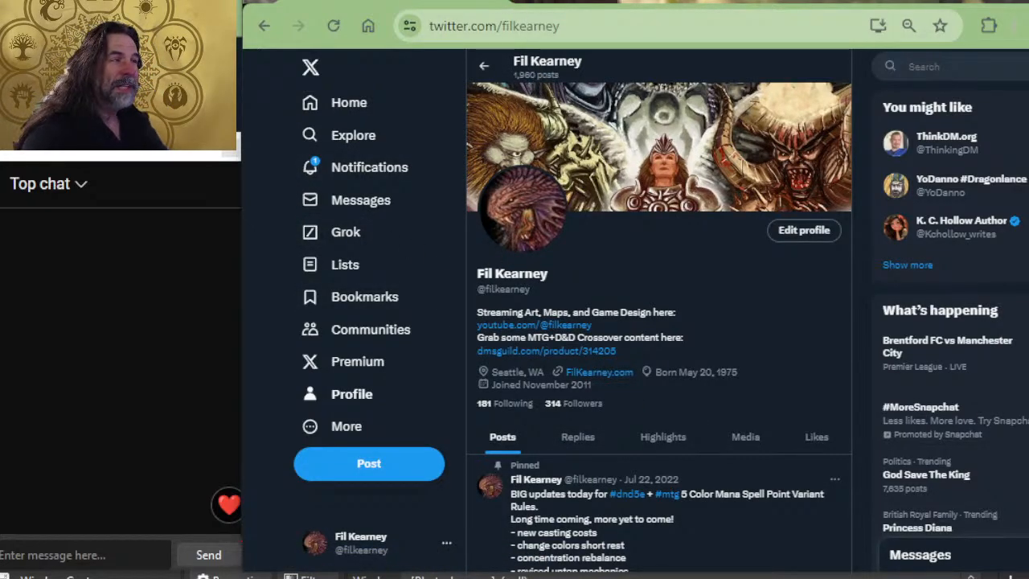
Open the Asteroid Mining Adventures ep 4 stream on YouTube and expand its description to look through the links.
left_click(500, 2)
left_click(617, 490)
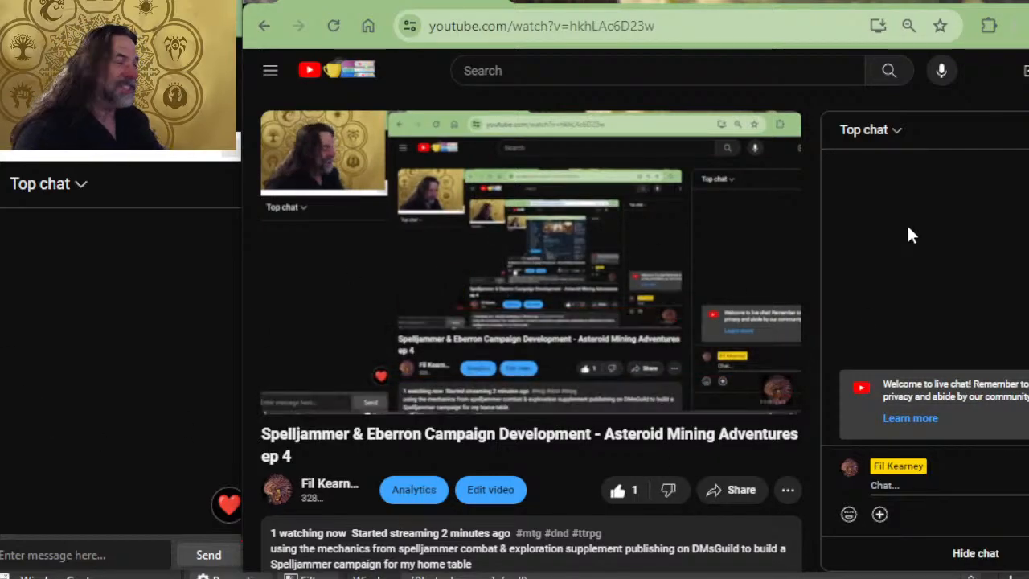
scroll(523, 442, "down", 2)
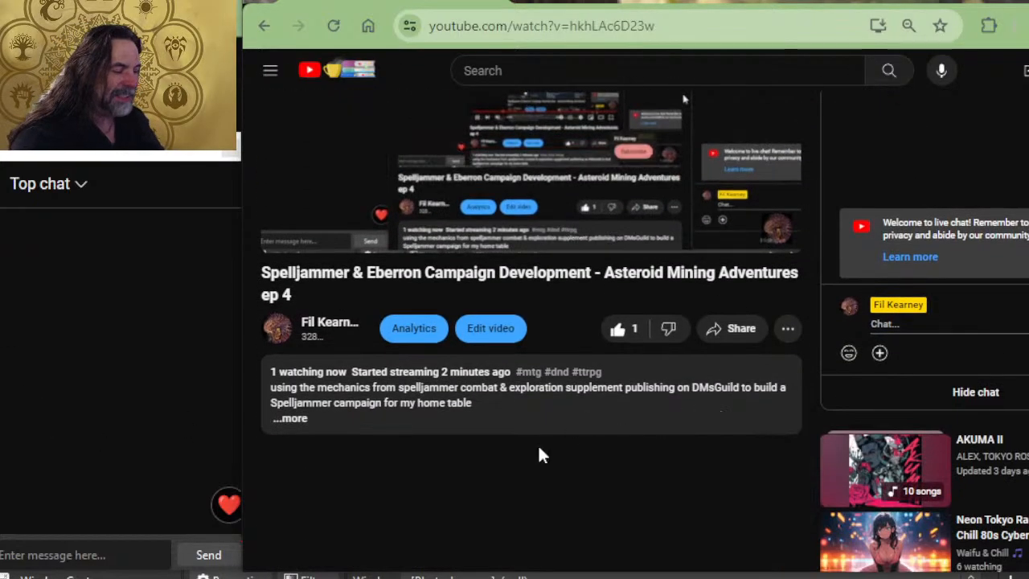
left_click(299, 418)
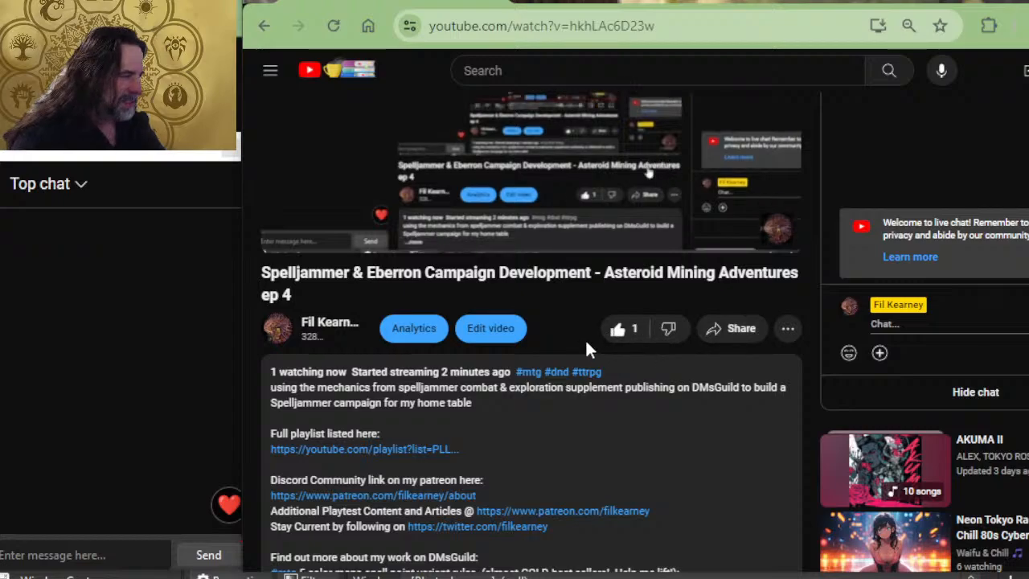
scroll(675, 432, "down", 2)
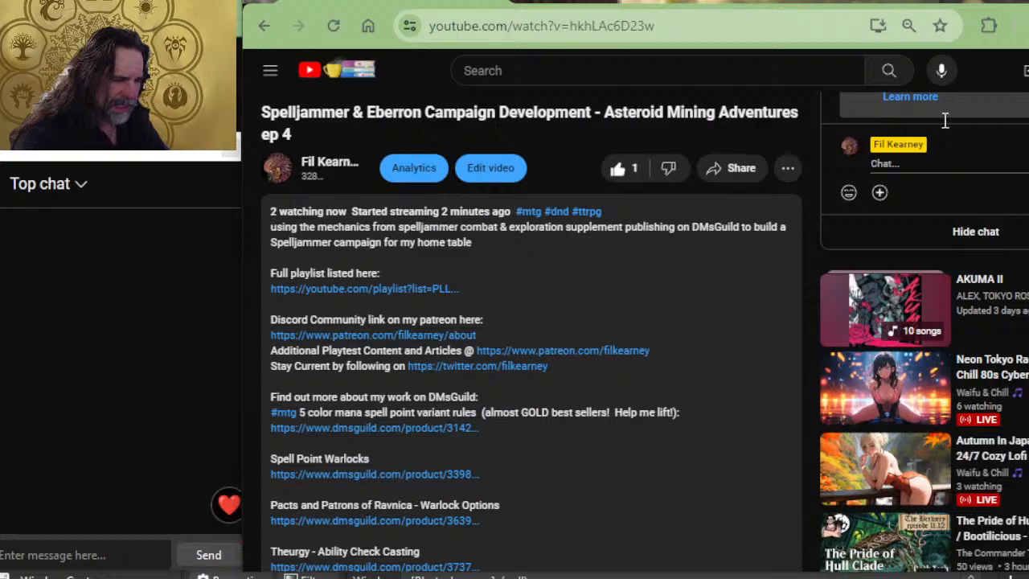
scroll(286, 356, "down", 2)
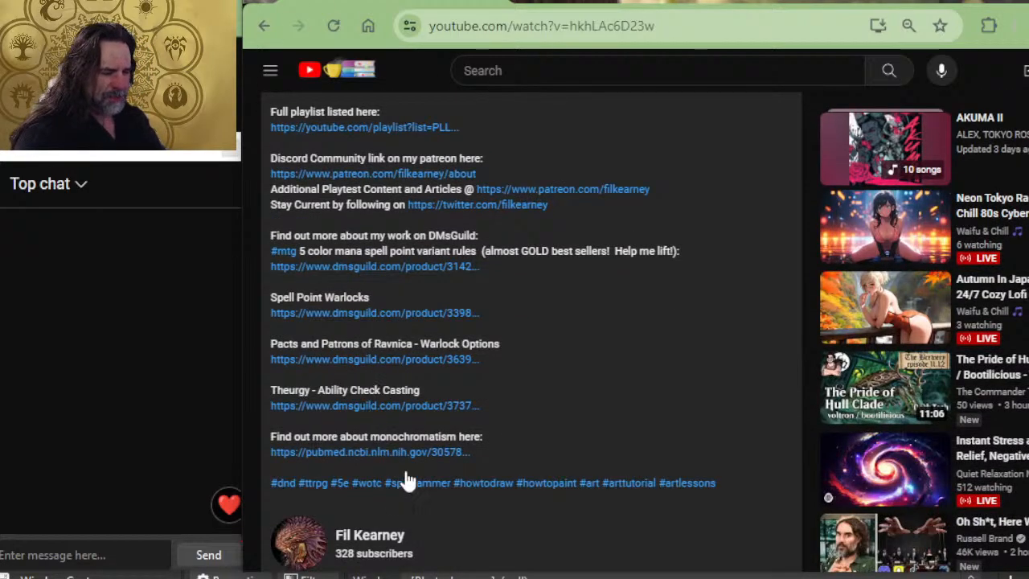
scroll(764, 160, "up", 2)
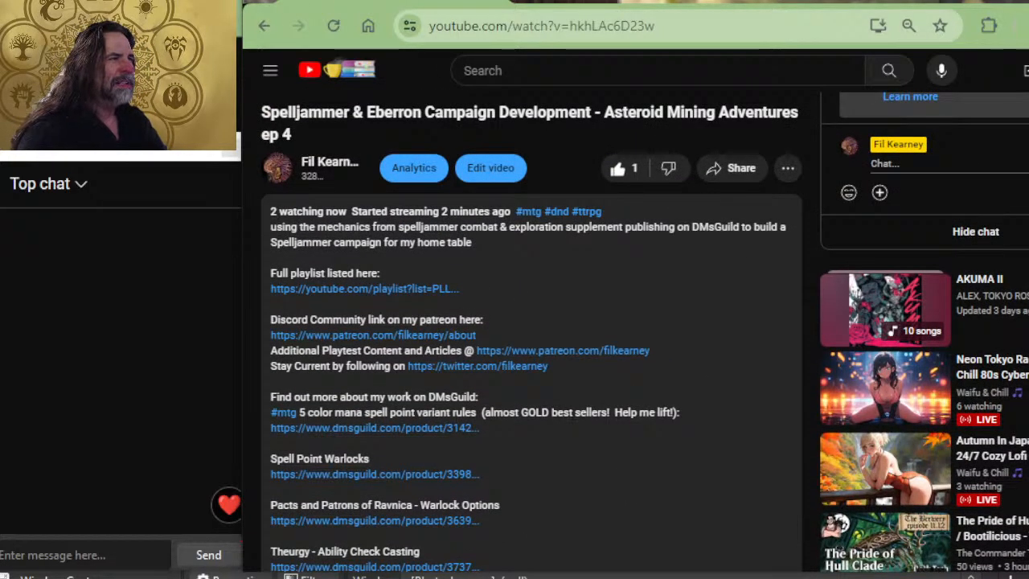
Bring up the Infernal War Machines appendix on D&D Beyond and the In Command of Guilds & Kingdoms document.
left_click(898, 3)
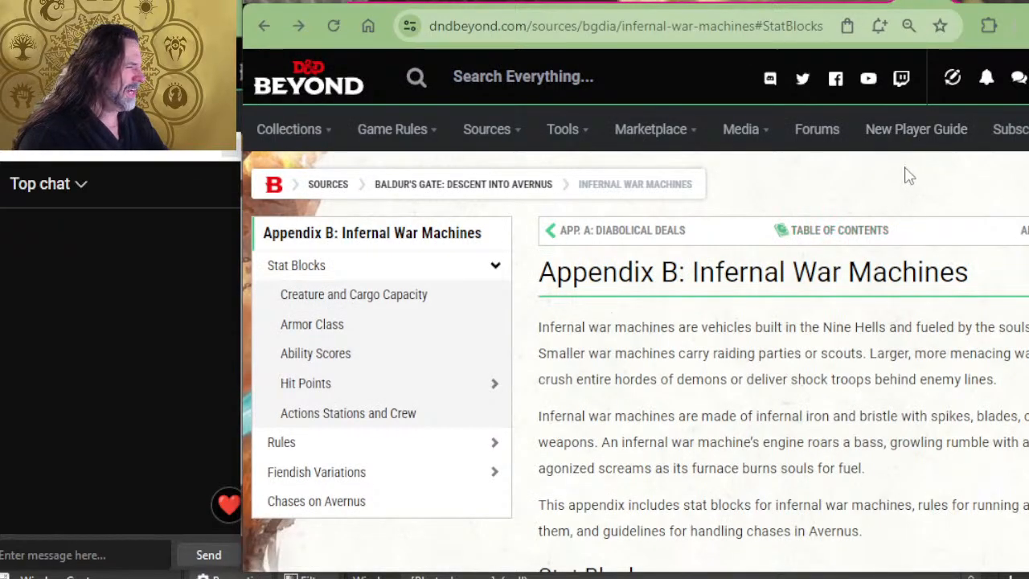
left_click(861, 3)
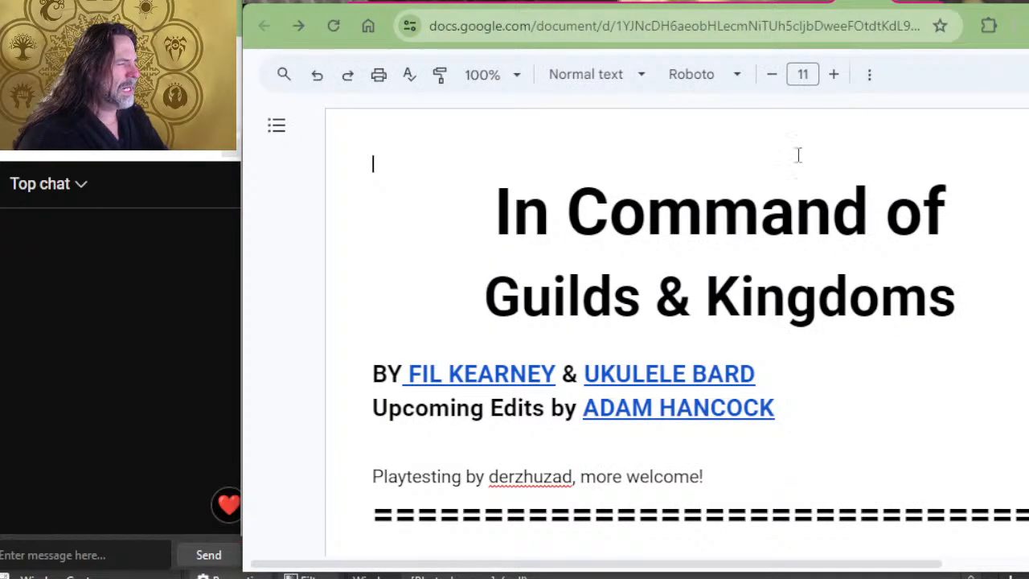
Switch to the dev notes file in Notepad and look over the ship flight speeds and player guild notes.
key("alt+Tab")
key("alt+Tab")
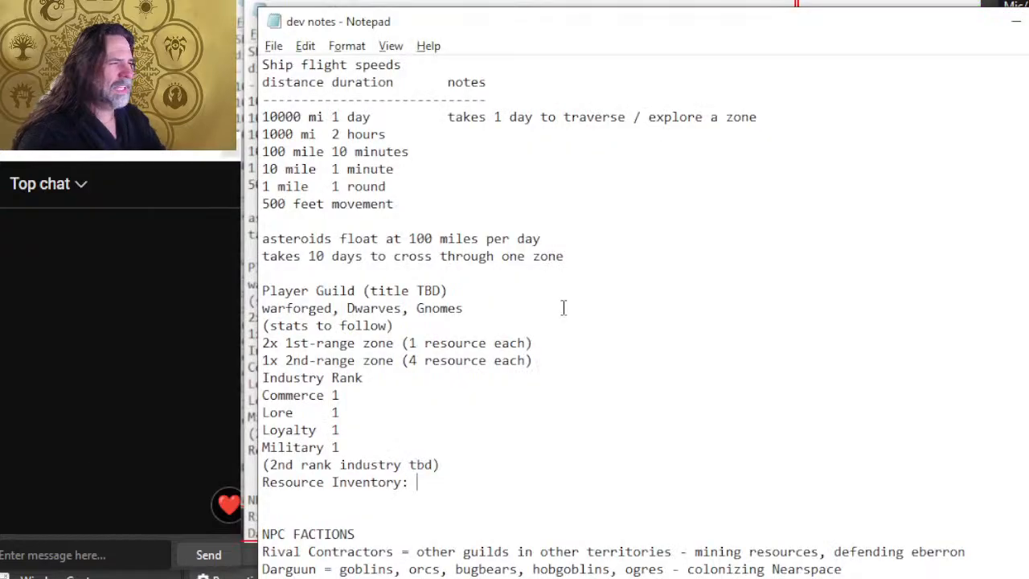
scroll(595, 241, "up", 2)
scroll(595, 219, "up", 2)
Switch to Photoshop and close the SCE Cover 9-04.jpg image, leaving workbench.psd open.
key("alt+Tab")
key("Tab")
key("Tab")
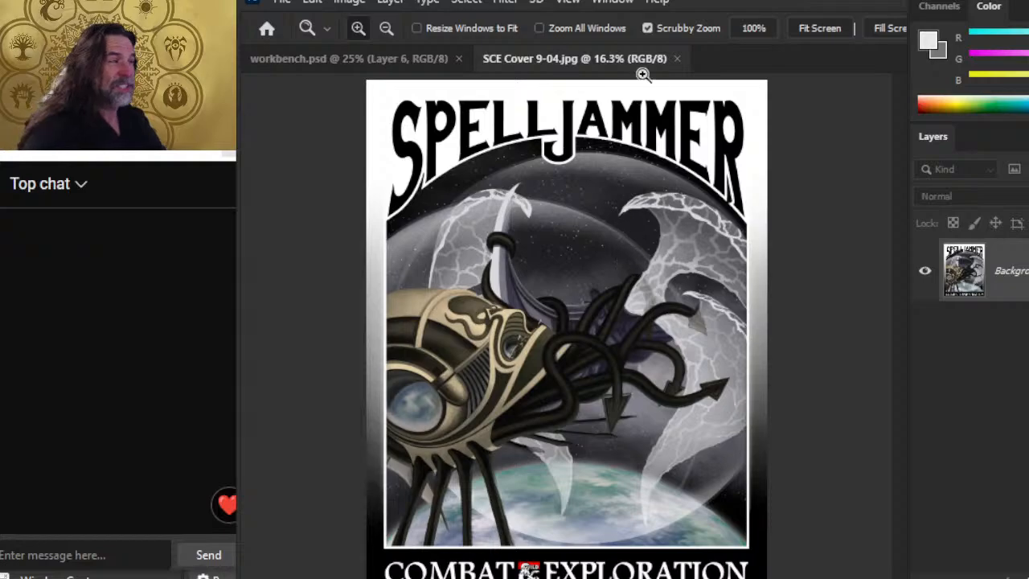
left_click(677, 59)
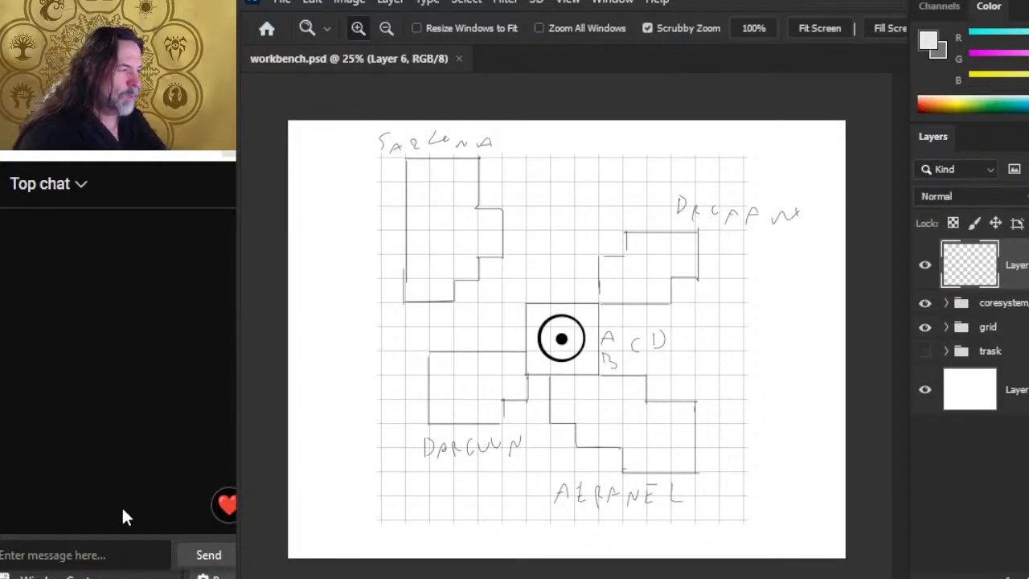
Ready the Brush tool over the blank area beside the Sarlona region, undo the stray mark and reset the colours to default black and white.
left_click(560, 338)
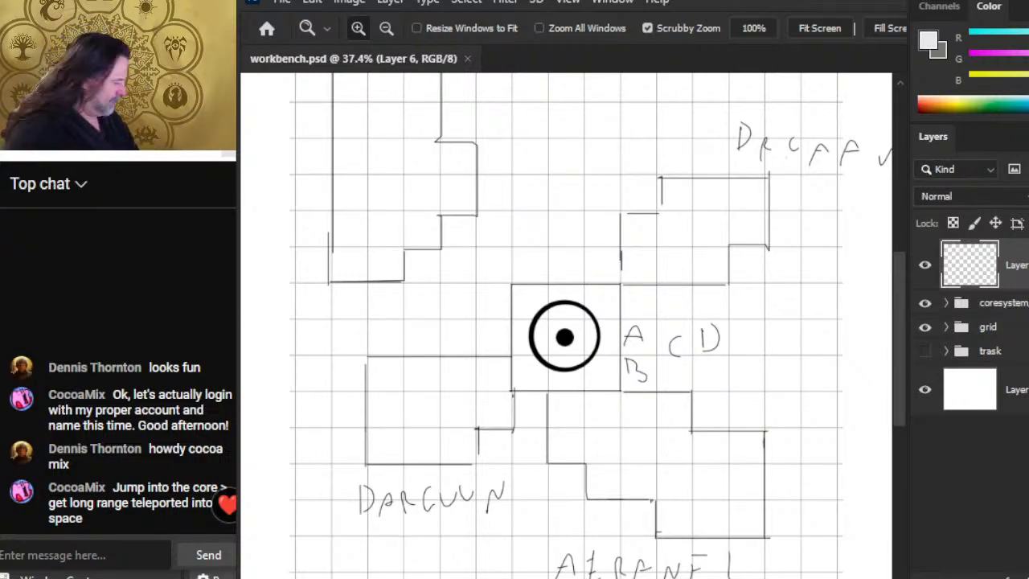
left_click_drag(554, 148, 696, 301)
mouse_move(384, 294)
left_mouse_down()
mouse_move(442, 199)
mouse_move(522, 225)
left_mouse_up()
left_click(533, 237)
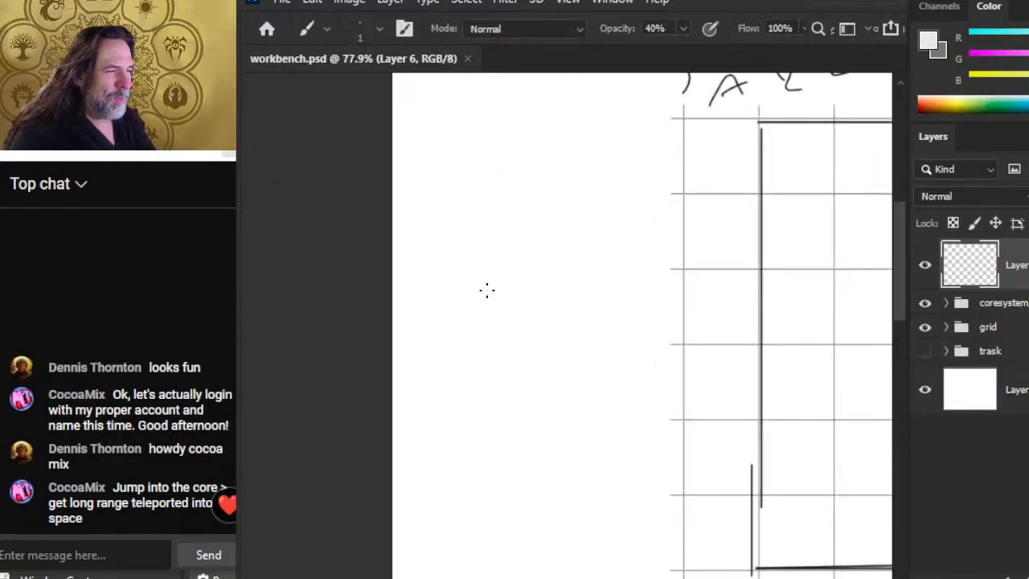
left_click(562, 276)
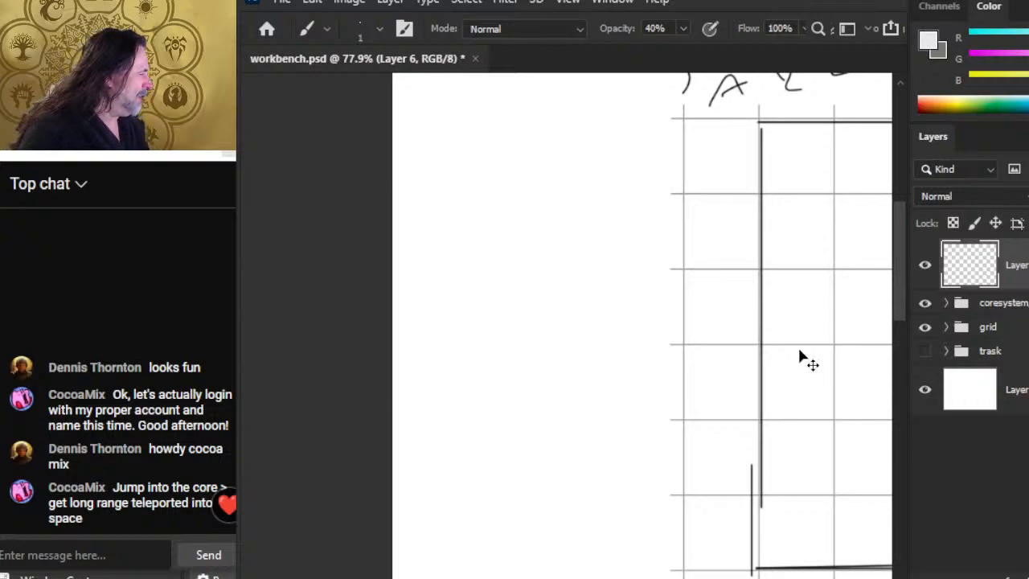
key("ctrl+z")
key("x")
key("d")
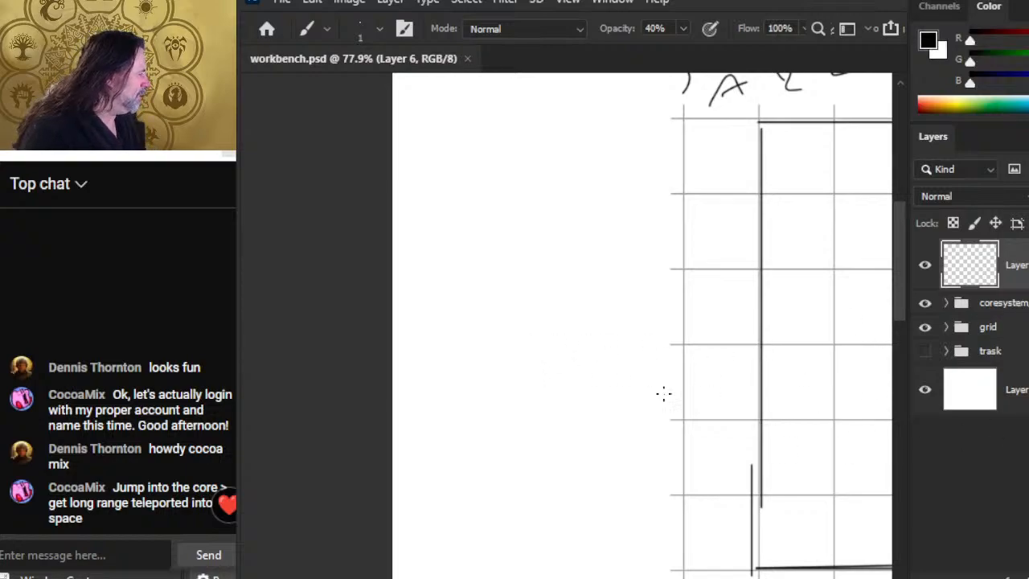
Enlarge the brush to size 5 and set its opacity to 100%, undoing the test strokes made on the blank area.
left_click_drag(441, 276, 483, 267)
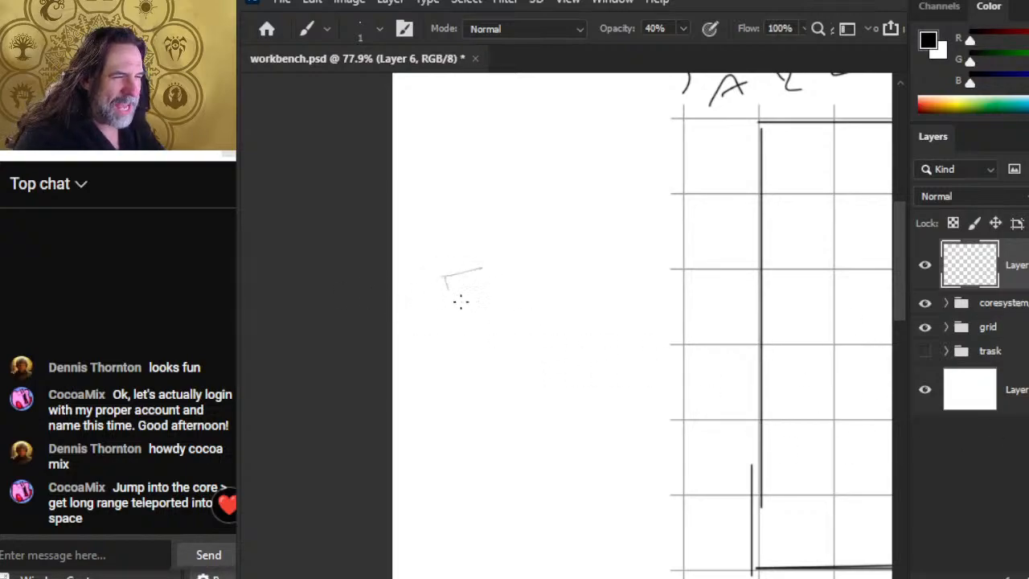
key("ctrl+z")
key("bracketright")
key("bracketright")
key("bracketright")
key("bracketright")
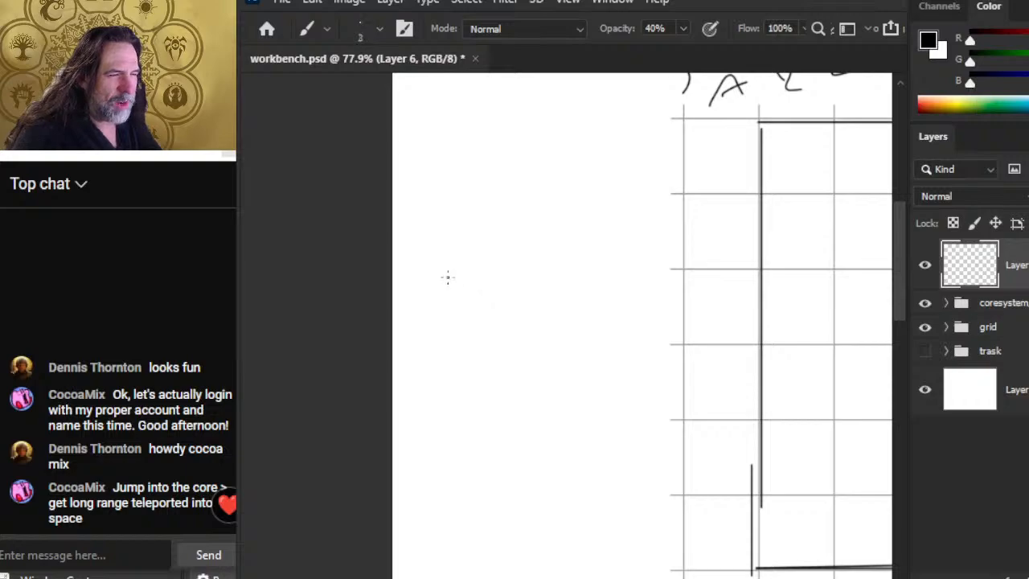
mouse_move(439, 271)
left_mouse_down()
mouse_move(496, 267)
mouse_move(504, 285)
mouse_move(440, 275)
left_mouse_up()
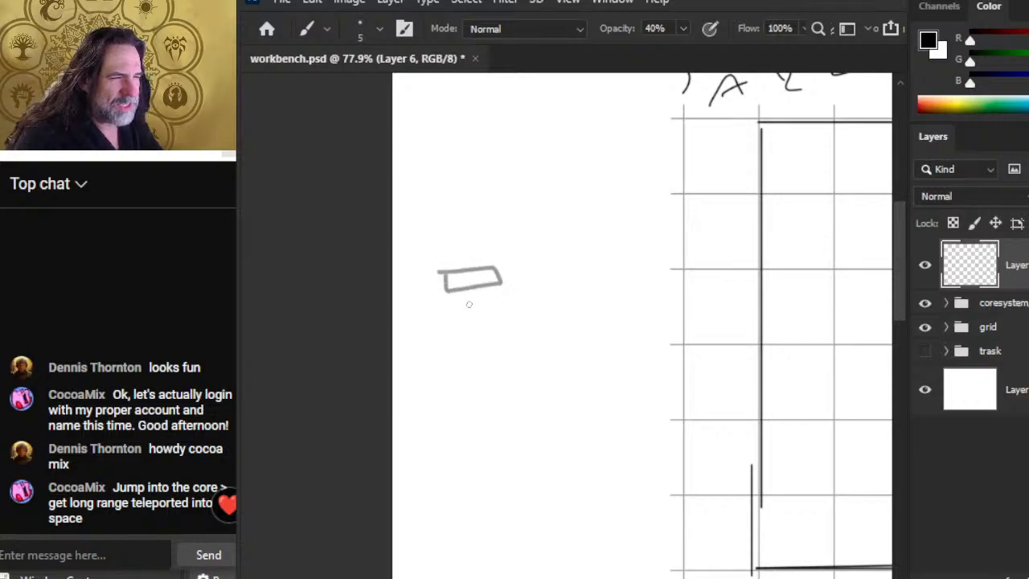
key("ctrl+z")
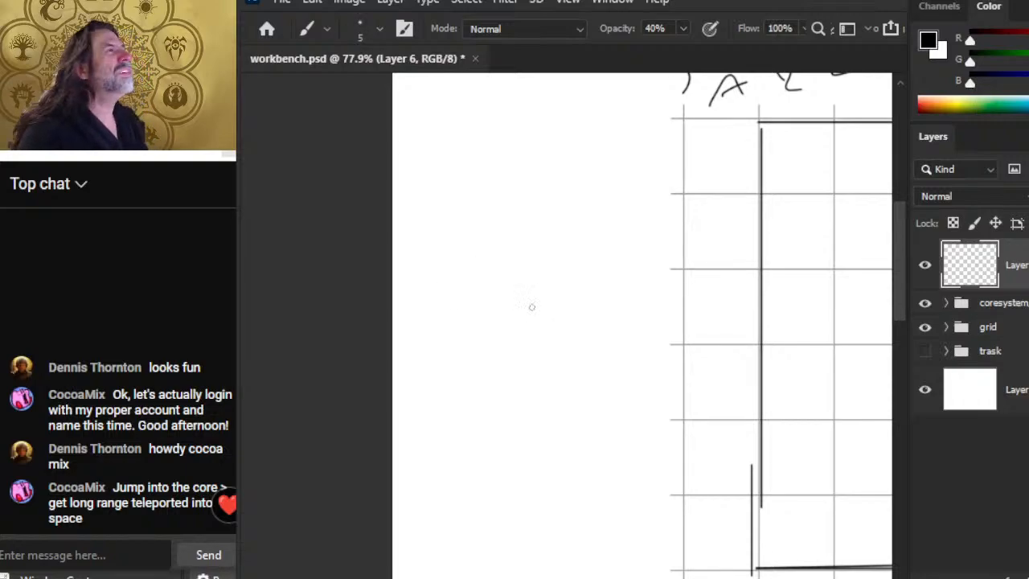
key("0")
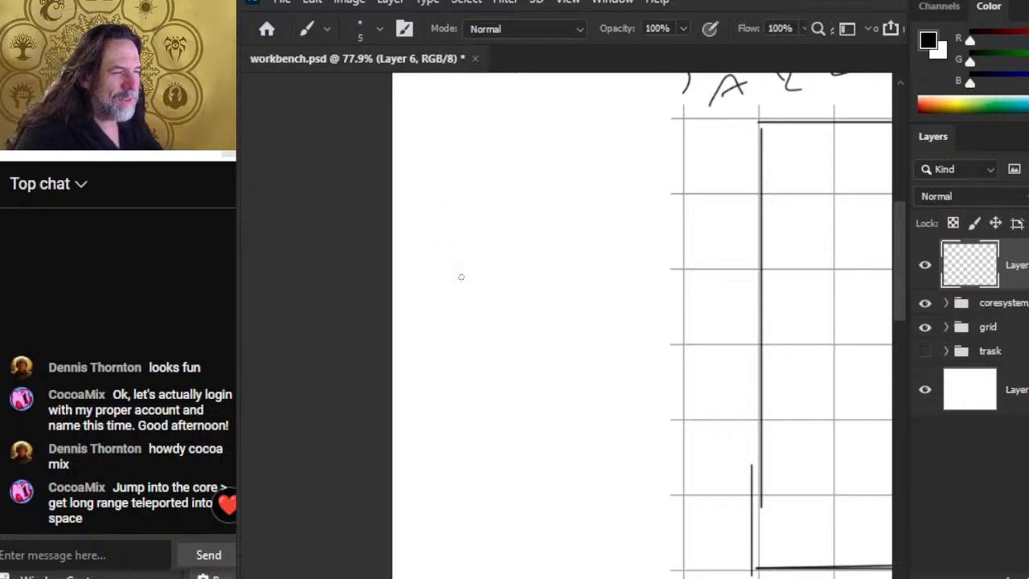
Draw a small filled box on the blank area with an upward arrow, curved lines, a squiggle and an arrowed letter A above it.
mouse_move(450, 250)
left_mouse_down()
mouse_move(481, 268)
mouse_move(480, 247)
mouse_move(446, 278)
mouse_move(477, 251)
left_mouse_up()
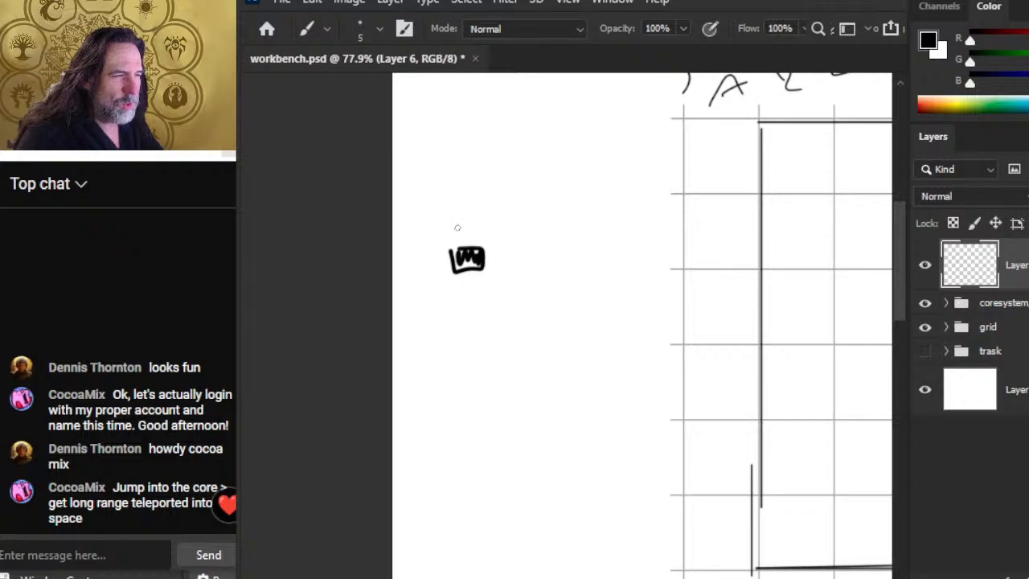
mouse_move(463, 235)
left_mouse_down()
mouse_move(460, 222)
mouse_move(486, 215)
mouse_move(556, 329)
left_mouse_up()
mouse_move(519, 298)
left_mouse_down()
mouse_move(534, 283)
mouse_move(514, 256)
mouse_move(549, 234)
mouse_move(512, 212)
mouse_move(548, 166)
left_mouse_up()
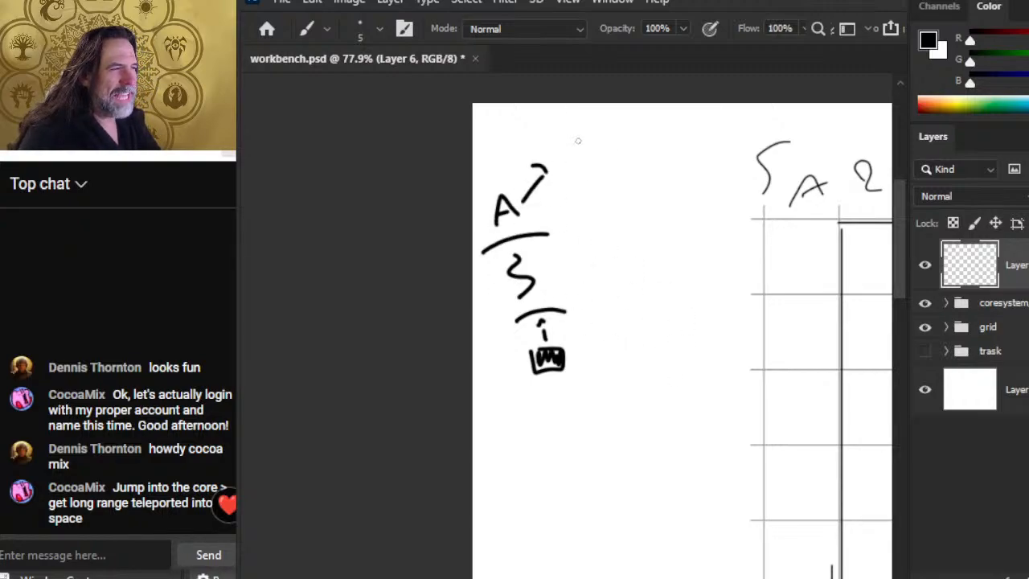
Handwrite the labels OUT and IN at the tip of the arrow leading from the letter A.
left_click_drag(571, 131, 570, 133)
left_click_drag(588, 126, 603, 127)
mouse_move(613, 114)
left_mouse_down()
mouse_move(614, 135)
mouse_move(620, 123)
left_mouse_up()
mouse_move(586, 162)
left_mouse_down()
mouse_move(586, 183)
mouse_move(595, 163)
mouse_move(593, 181)
mouse_move(622, 154)
left_mouse_up()
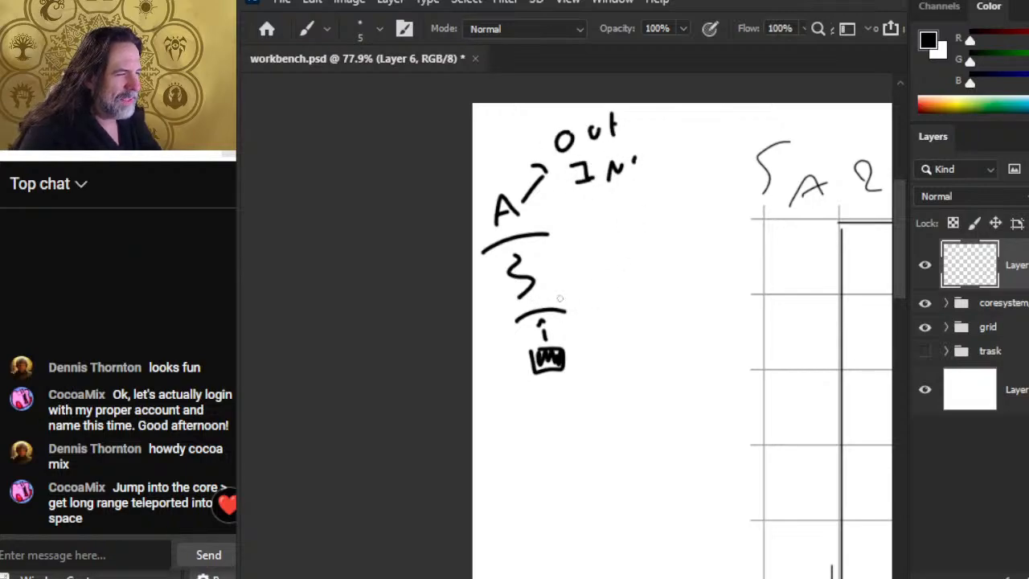
Draw an arrow sideways from the small filled box and handwrite SW, ET and FE in a column at its tip.
mouse_move(579, 352)
left_mouse_down()
mouse_move(638, 339)
mouse_move(623, 331)
mouse_move(643, 350)
left_mouse_up()
left_click_drag(657, 276, 645, 299)
left_click_drag(669, 271, 668, 298)
left_click_drag(667, 284, 684, 282)
mouse_move(684, 271)
left_mouse_down()
mouse_move(686, 296)
mouse_move(661, 339)
mouse_move(675, 313)
left_mouse_up()
left_click_drag(663, 328, 673, 325)
mouse_move(660, 340)
left_mouse_down()
mouse_move(677, 336)
mouse_move(691, 309)
left_mouse_up()
mouse_move(684, 310)
left_mouse_down()
mouse_move(661, 378)
mouse_move(667, 345)
left_mouse_up()
mouse_move(677, 352)
left_mouse_down()
mouse_move(680, 380)
mouse_move(691, 362)
left_mouse_up()
mouse_move(680, 381)
left_mouse_down()
mouse_move(696, 382)
mouse_move(690, 349)
left_mouse_up()
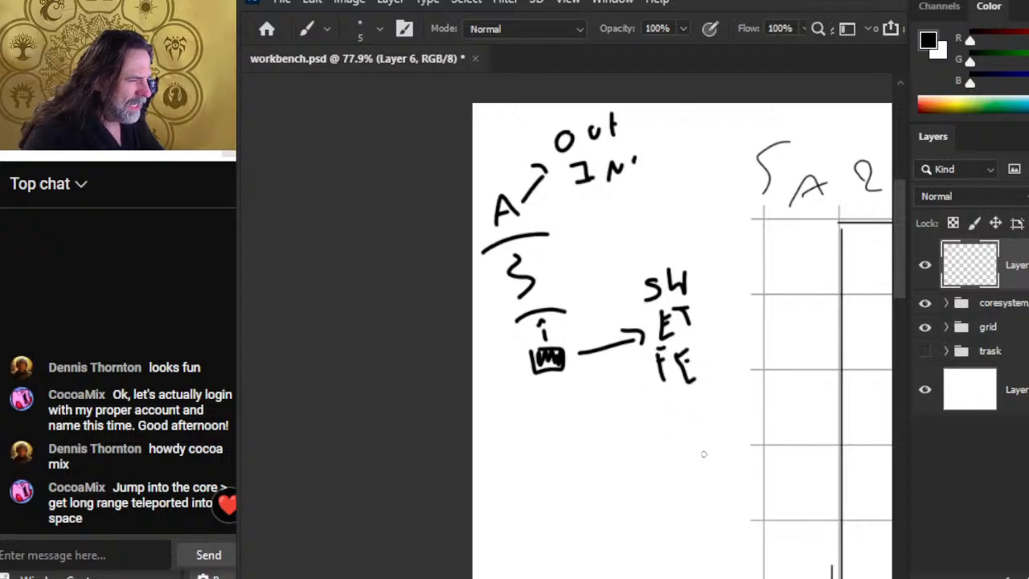
Start a fourth handwritten entry below FE and erase it with the Eraser at size 35.
mouse_move(674, 398)
left_mouse_down()
mouse_move(672, 417)
mouse_move(688, 406)
left_mouse_up()
left_click_drag(681, 408, 692, 416)
mouse_move(699, 418)
left_mouse_down()
mouse_move(726, 414)
mouse_move(679, 423)
mouse_move(693, 448)
mouse_move(668, 407)
left_mouse_up()
key("e")
key("bracketleft")
key("bracketleft")
key("bracketleft")
key("bracketleft")
key("bracketleft")
key("bracketleft")
key("bracketleft")
key("bracketleft")
key("bracketleft")
key("bracketleft")
key("bracketleft")
key("bracketleft")
key("bracketleft")
key("bracketleft")
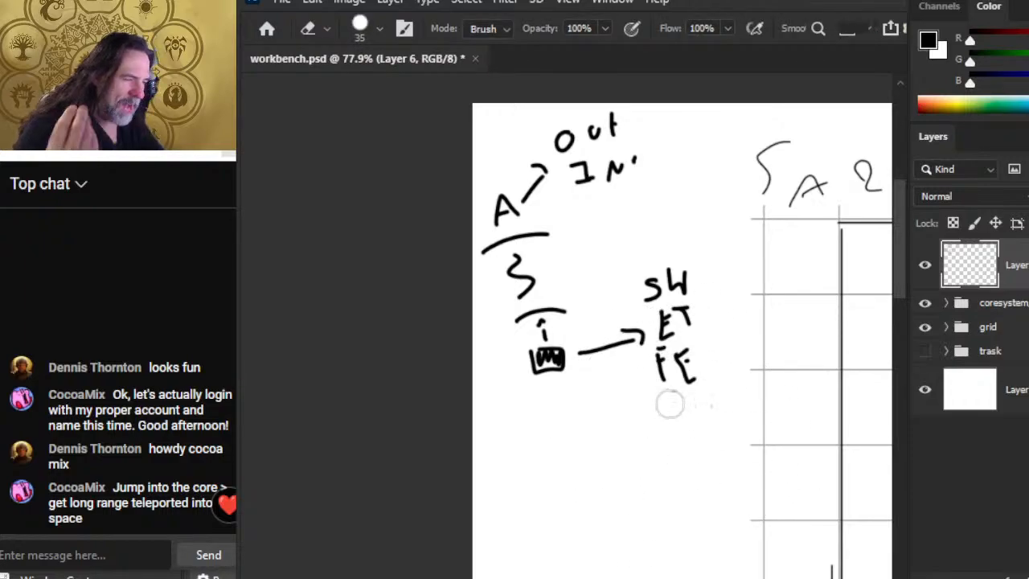
Outline the OUT label with a hand-drawn box and circle the IN label using the Brush tool.
key("b")
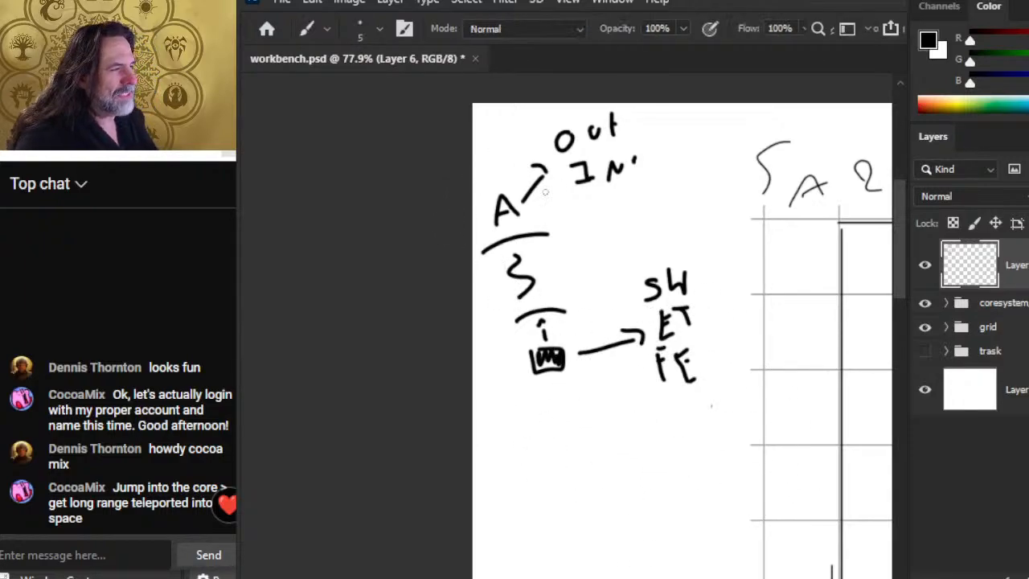
mouse_move(543, 140)
left_mouse_down()
mouse_move(535, 130)
mouse_move(540, 150)
mouse_move(608, 138)
mouse_move(647, 107)
mouse_move(550, 112)
left_mouse_up()
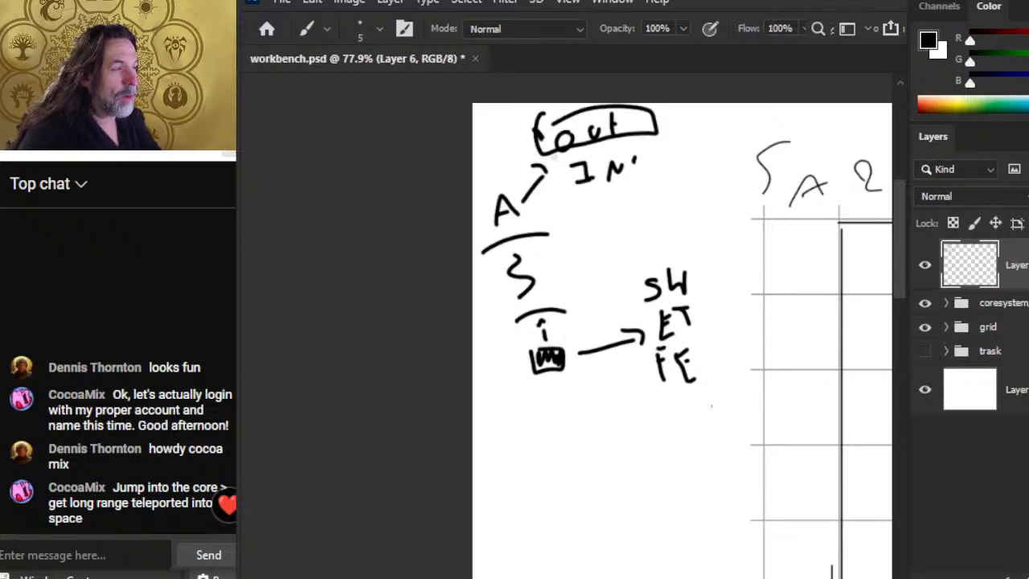
mouse_move(599, 149)
left_mouse_down()
mouse_move(594, 199)
mouse_move(594, 149)
mouse_move(635, 162)
left_mouse_up()
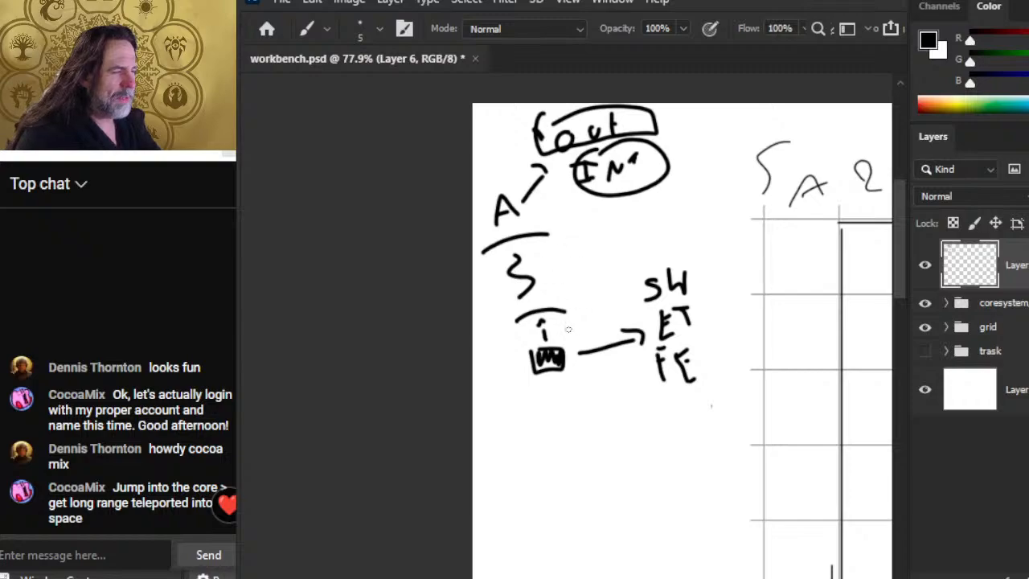
Draw arrows from the letter A and the small filled box towards a new cluster of four small circles below IN.
left_click_drag(543, 219, 593, 239)
left_click_drag(574, 330, 606, 262)
mouse_move(633, 204)
left_mouse_down()
mouse_move(670, 206)
mouse_move(642, 243)
mouse_move(687, 235)
left_mouse_up()
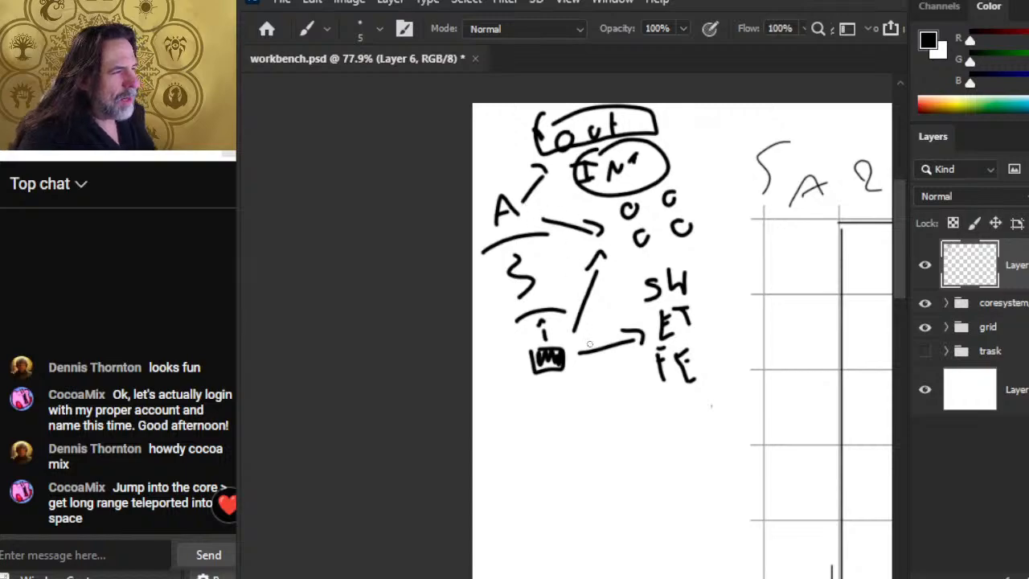
Erase both arrows leaving the filled box, and draw a double-headed arrow between the letter B and the circle cluster.
key("e")
mouse_move(586, 275)
left_mouse_down()
mouse_move(587, 334)
mouse_move(577, 321)
mouse_move(617, 298)
mouse_move(620, 333)
left_mouse_up()
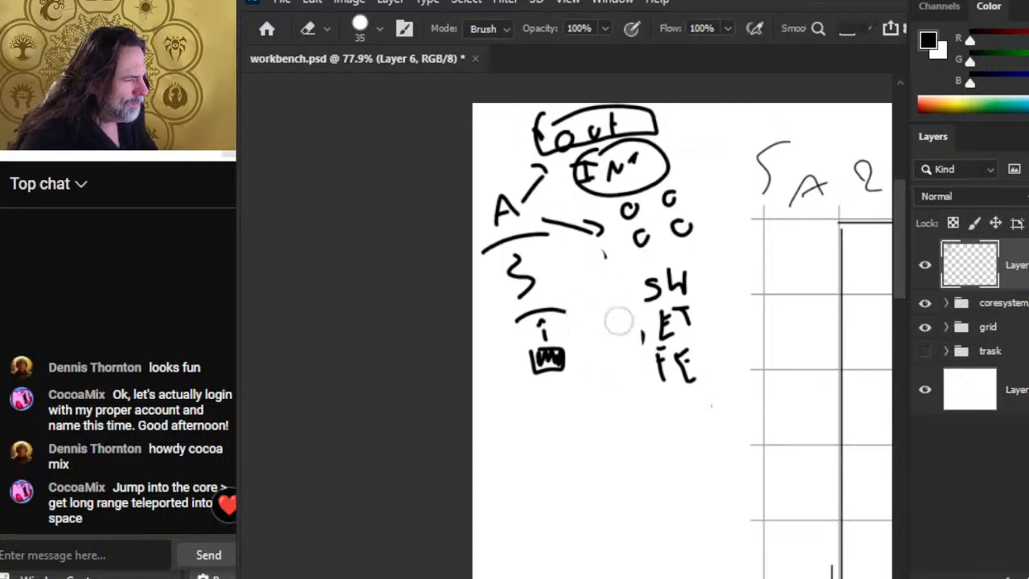
key("b")
mouse_move(552, 273)
left_mouse_down()
mouse_move(601, 258)
mouse_move(590, 253)
mouse_move(618, 252)
mouse_move(571, 282)
left_mouse_up()
Draw a circle in the empty area below the filled box and scatter four open C-shaped circles around it.
left_click_drag(532, 434, 533, 435)
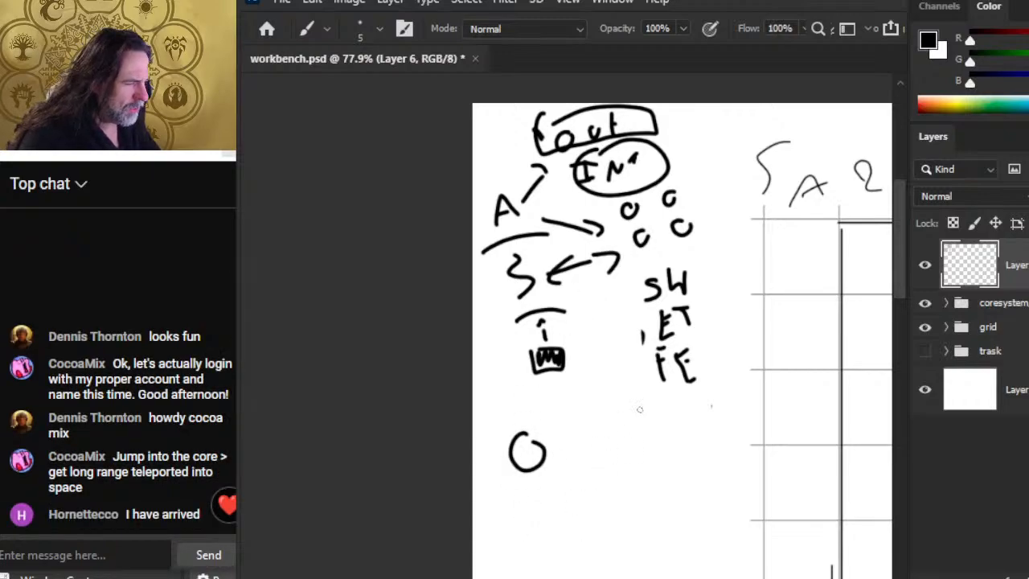
left_click_drag(629, 407, 654, 409)
mouse_move(736, 487)
left_mouse_down()
mouse_move(723, 527)
mouse_move(751, 528)
left_mouse_up()
left_click_drag(537, 531, 538, 565)
mouse_move(620, 487)
left_mouse_down()
mouse_move(603, 510)
mouse_move(632, 518)
left_mouse_up()
Erase the closed circle below the filled box and replace it with a narrow ellipse crossed by an arrow line.
key("e")
left_click_drag(522, 444, 538, 468)
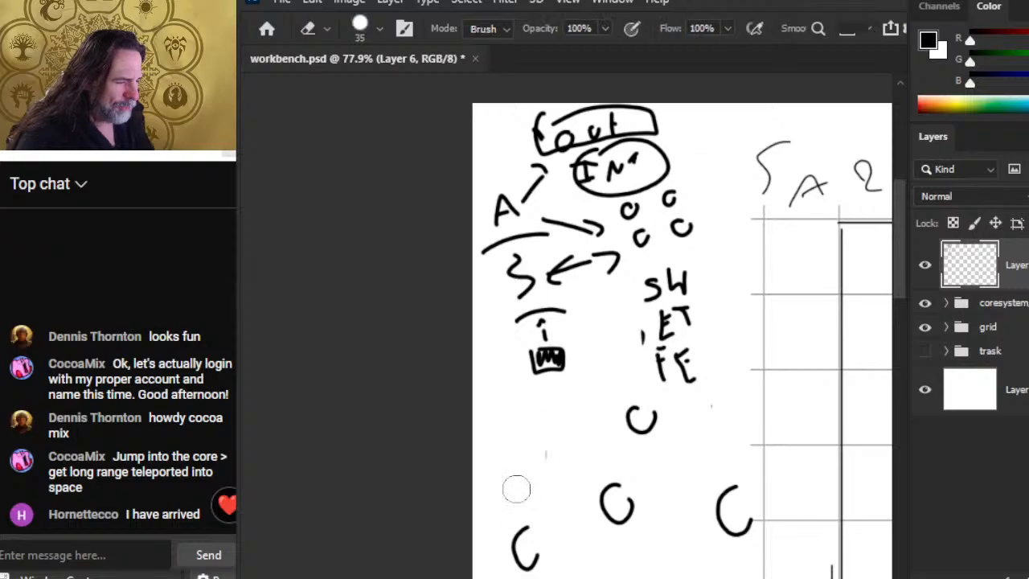
key("b")
left_click_drag(517, 423, 524, 468)
mouse_move(579, 434)
left_mouse_down()
mouse_move(520, 459)
mouse_move(494, 447)
mouse_move(495, 468)
mouse_move(487, 411)
left_mouse_up()
Circle one of the four small circles, outline the whole cluster, and draw an arrow up to it from beside the filled box.
mouse_move(698, 183)
left_mouse_down()
mouse_move(643, 206)
mouse_move(696, 213)
left_mouse_up()
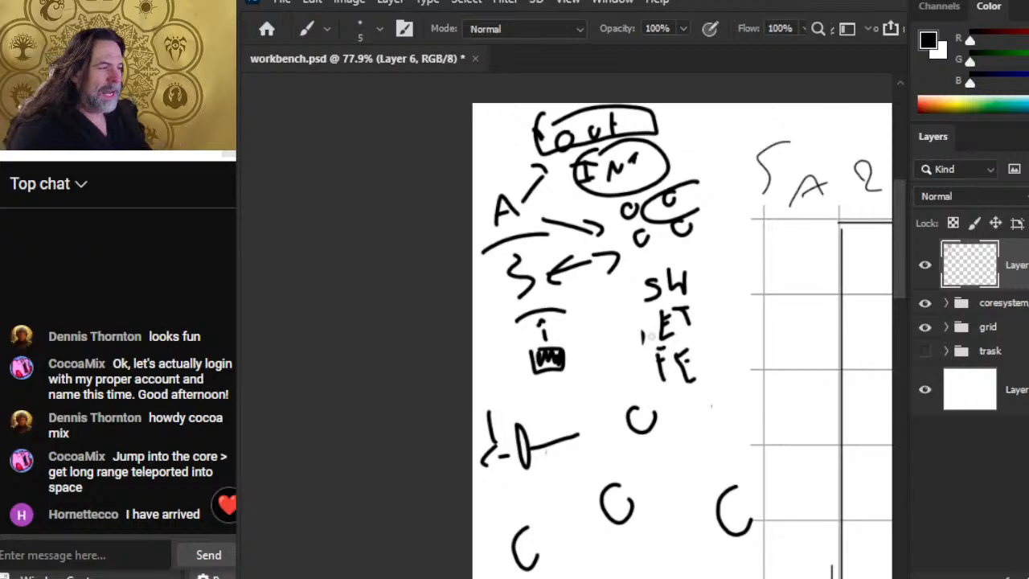
mouse_move(665, 183)
left_mouse_down()
mouse_move(614, 207)
mouse_move(657, 267)
mouse_move(725, 208)
mouse_move(659, 180)
left_mouse_up()
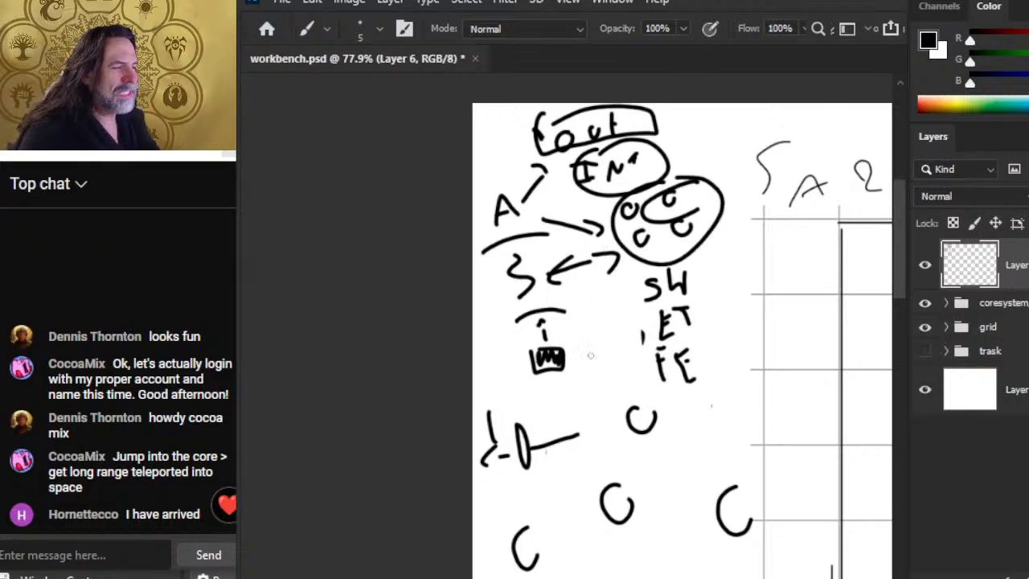
mouse_move(586, 339)
left_mouse_down()
mouse_move(609, 291)
mouse_move(626, 289)
left_mouse_up()
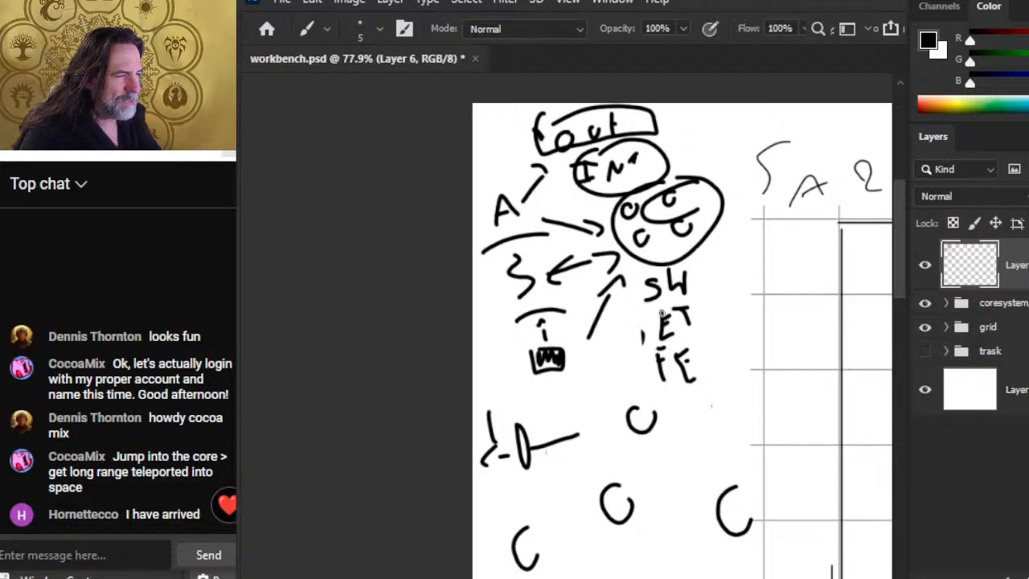
Draw curved arrows from the circled cluster up to the OUT and IN labels, with a line pointing into the cluster.
mouse_move(712, 171)
left_mouse_down()
mouse_move(727, 152)
mouse_move(694, 142)
mouse_move(707, 130)
mouse_move(717, 159)
mouse_move(735, 167)
mouse_move(736, 147)
mouse_move(721, 171)
mouse_move(741, 140)
mouse_move(667, 138)
left_mouse_up()
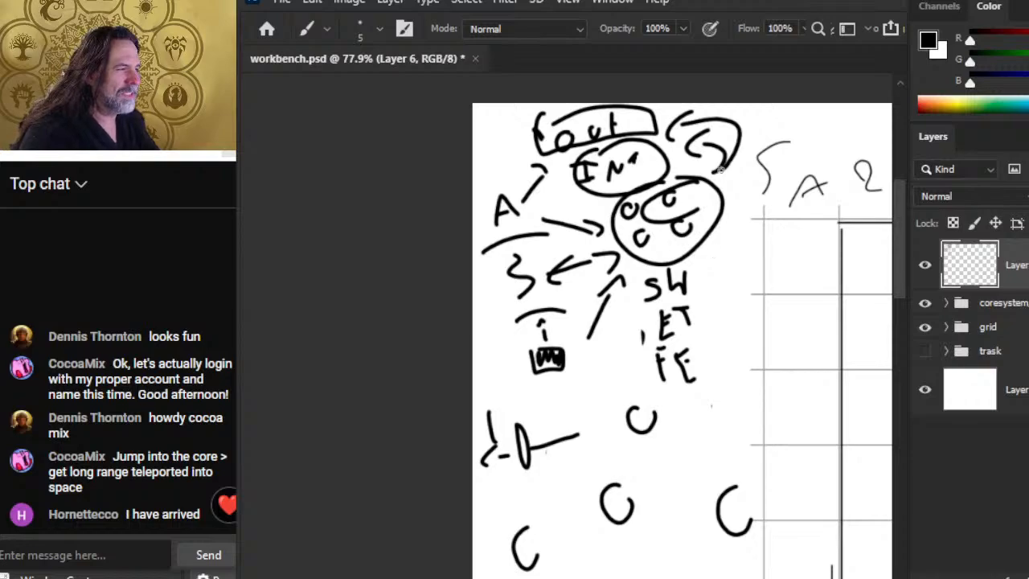
mouse_move(683, 202)
left_mouse_down()
mouse_move(738, 185)
mouse_move(623, 189)
left_mouse_up()
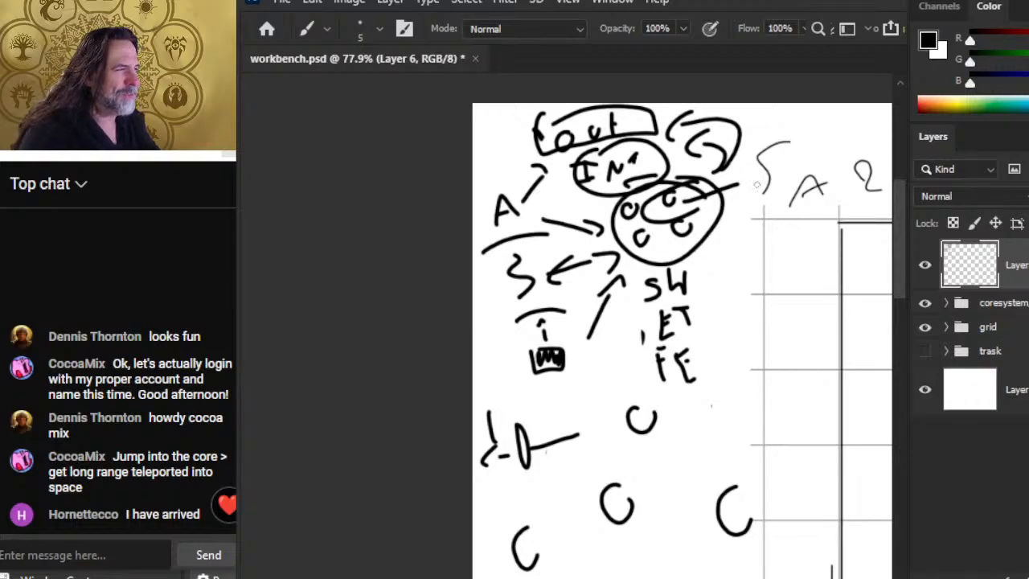
left_click_drag(712, 188, 658, 135)
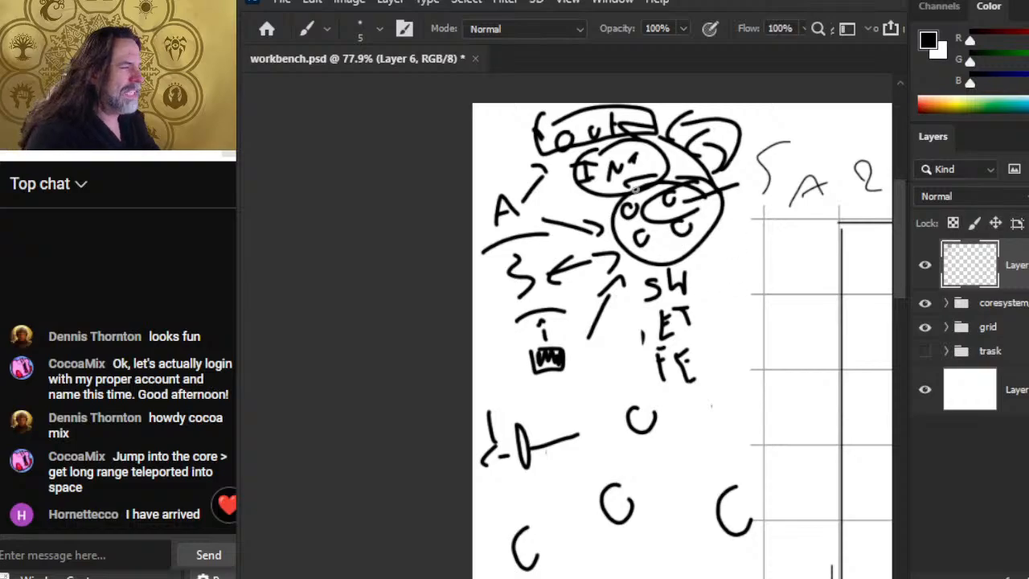
Draw curved arrows from the cluster back towards OUT, IN and A, plus a short downward arrow under the filled box.
mouse_move(642, 244)
left_mouse_down()
mouse_move(649, 278)
mouse_move(521, 164)
mouse_move(532, 160)
mouse_move(537, 130)
left_mouse_up()
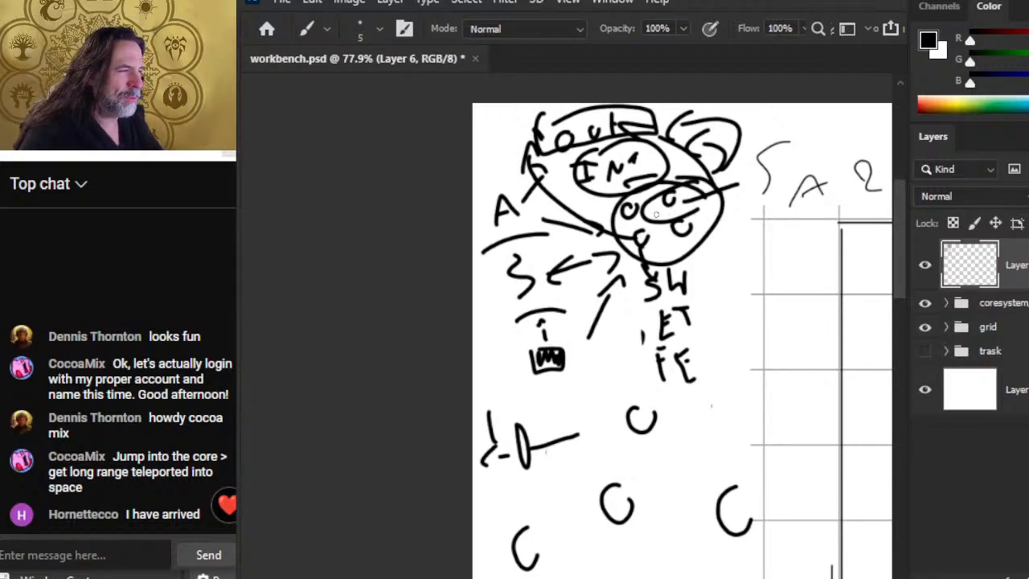
mouse_move(623, 231)
left_mouse_down()
mouse_move(569, 152)
mouse_move(553, 172)
left_mouse_up()
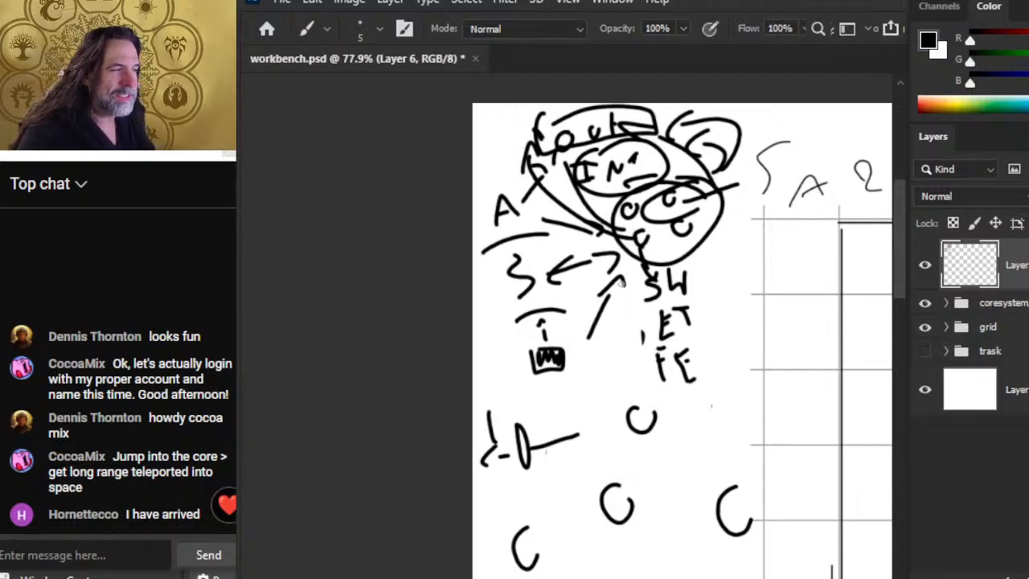
left_click_drag(569, 212, 540, 230)
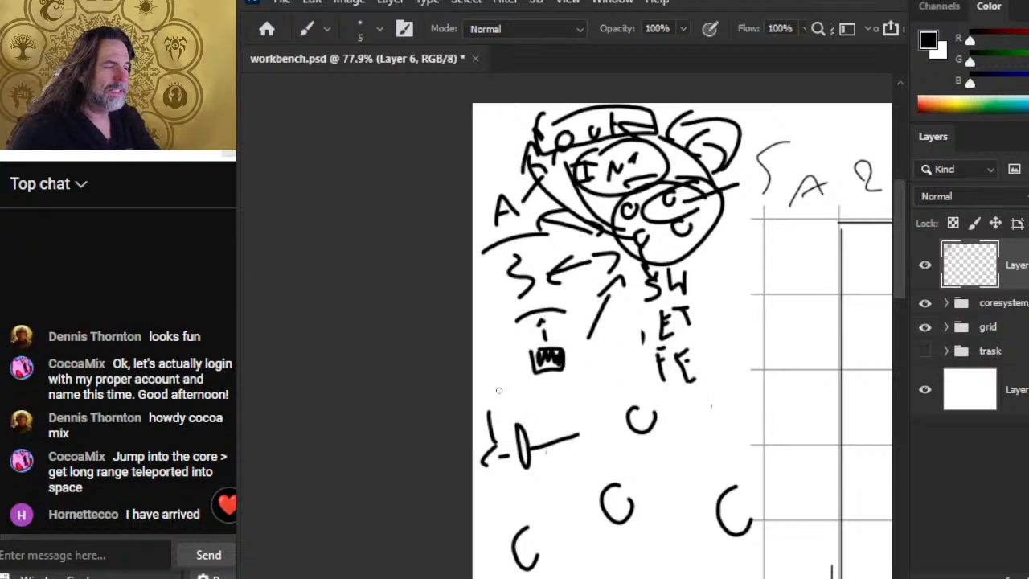
mouse_move(551, 385)
left_mouse_down()
mouse_move(556, 410)
mouse_move(564, 397)
left_mouse_up()
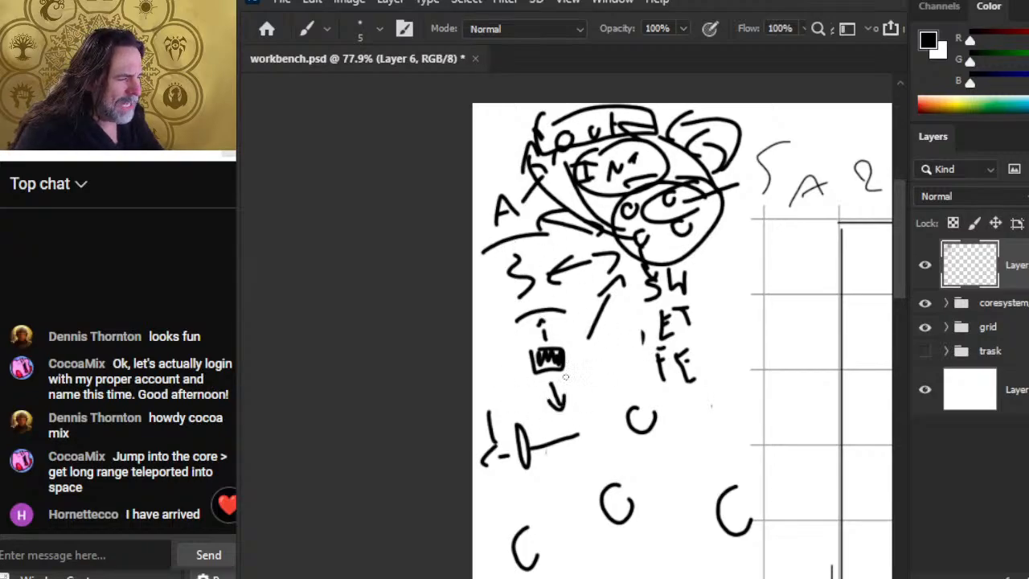
Erase the ellipse with its arrow line and the lower C-shaped circles using the Eraser.
key("e")
mouse_move(578, 452)
left_mouse_down()
mouse_move(513, 456)
mouse_move(467, 494)
mouse_move(524, 524)
left_mouse_up()
left_click_drag(611, 496, 607, 487)
Outline a hexagon below the filled box, and erase it together with the remaining C-shaped circles.
key("b")
mouse_move(495, 452)
left_mouse_down()
mouse_move(514, 480)
mouse_move(508, 427)
left_mouse_up()
mouse_move(600, 394)
left_mouse_down()
mouse_move(602, 422)
mouse_move(639, 479)
left_mouse_up()
key("e")
left_click_drag(653, 426, 635, 407)
left_click_drag(731, 503, 722, 466)
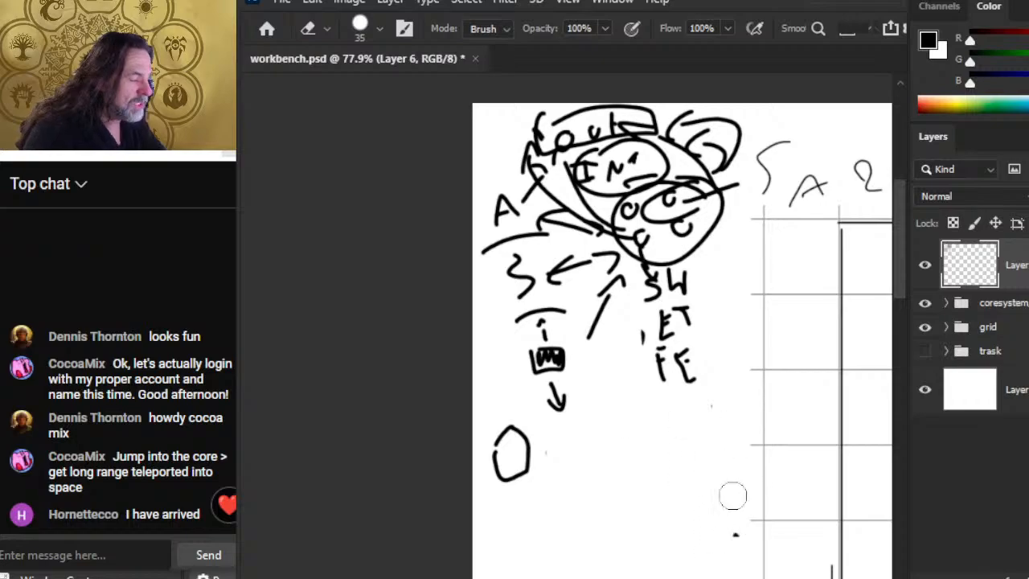
left_click_drag(505, 449, 538, 427)
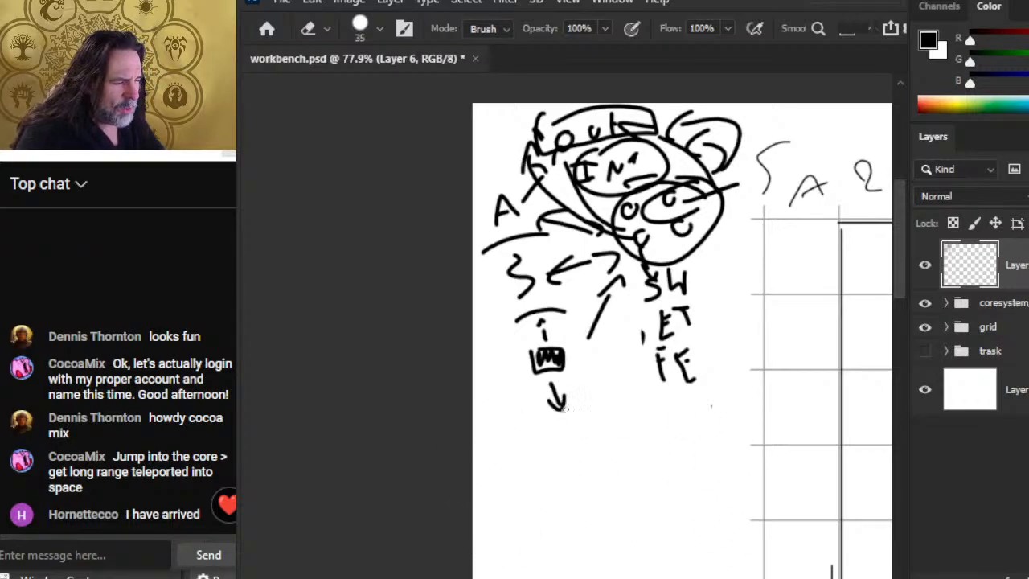
Draw a long bent arrow down from the filled box and an ellipse with a handwritten letter inside beside its tip.
key("b")
mouse_move(530, 362)
left_mouse_down()
mouse_move(504, 367)
mouse_move(548, 464)
mouse_move(557, 459)
left_mouse_up()
left_click(532, 467)
mouse_move(592, 428)
left_mouse_down()
mouse_move(634, 479)
mouse_move(595, 428)
mouse_move(612, 466)
left_mouse_up()
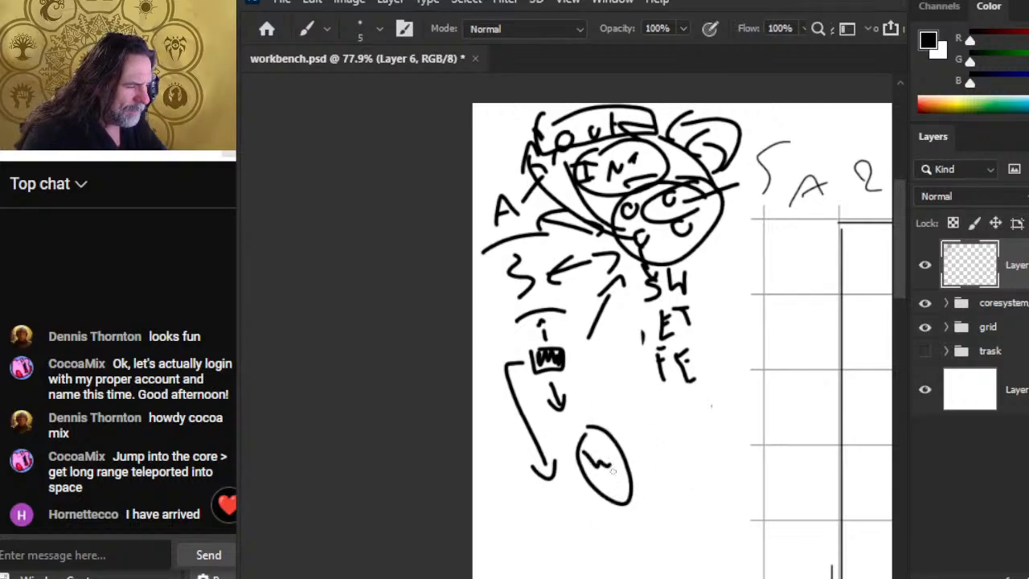
Frame the lettered ellipse with two wavy lines and sketch a densely hatched block beneath it.
mouse_move(624, 564)
left_mouse_down()
mouse_move(673, 529)
mouse_move(637, 573)
mouse_move(653, 548)
mouse_move(687, 563)
left_mouse_up()
mouse_move(491, 433)
left_mouse_down()
mouse_move(530, 550)
mouse_move(552, 555)
left_mouse_up()
left_click_drag(615, 382, 652, 404)
left_click_drag(650, 443, 674, 521)
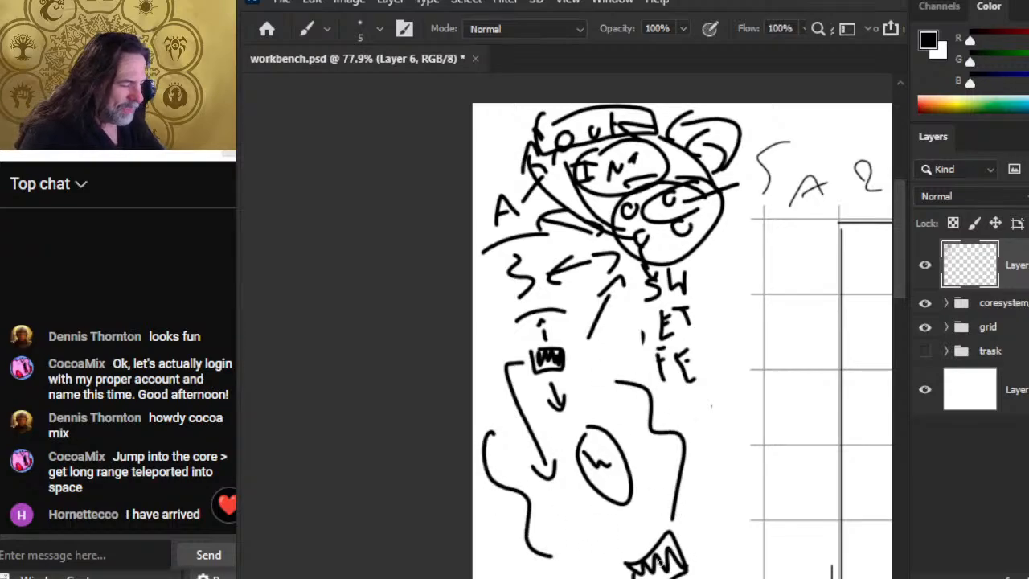
mouse_move(665, 566)
left_mouse_down()
mouse_move(652, 558)
mouse_move(680, 554)
left_mouse_up()
Handwrite one label beside the hatched block and another at the canvas edge next to the filled box.
mouse_move(701, 521)
left_mouse_down()
mouse_move(740, 534)
mouse_move(747, 518)
left_mouse_up()
left_click_drag(468, 345, 505, 353)
mouse_move(722, 521)
left_mouse_down()
mouse_move(725, 490)
mouse_move(745, 516)
left_mouse_up()
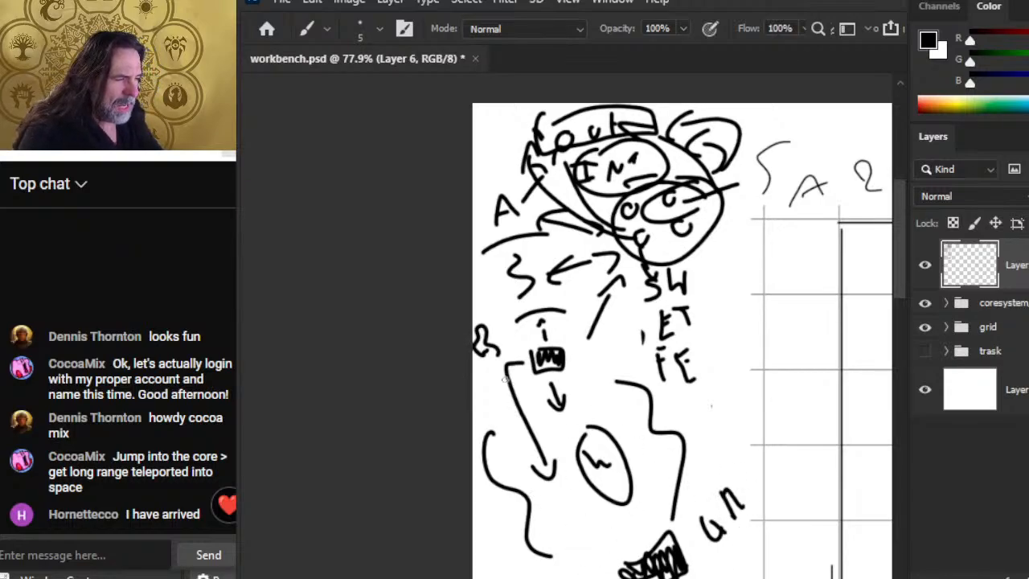
Draw and fill a second box below the first, handwrite Khy beside it, and add an arrowhead pointing at SW.
mouse_move(537, 374)
left_mouse_down()
mouse_move(563, 410)
mouse_move(554, 398)
mouse_move(553, 410)
mouse_move(567, 393)
mouse_move(577, 407)
mouse_move(542, 355)
left_mouse_up()
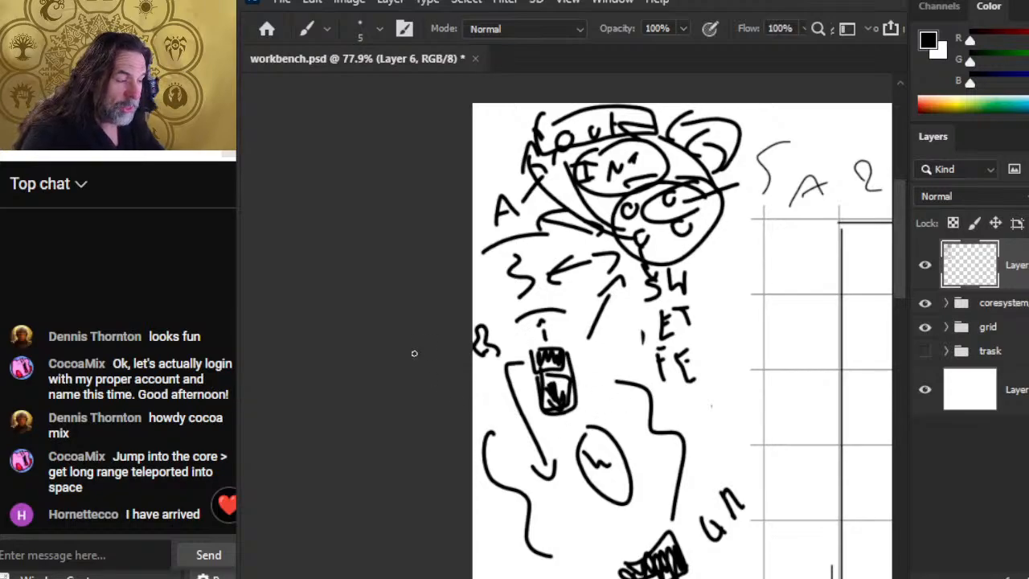
mouse_move(588, 408)
left_mouse_down()
mouse_move(593, 379)
mouse_move(607, 372)
mouse_move(625, 387)
mouse_move(638, 373)
left_mouse_up()
mouse_move(704, 274)
left_mouse_down()
mouse_move(728, 277)
mouse_move(704, 273)
left_mouse_up()
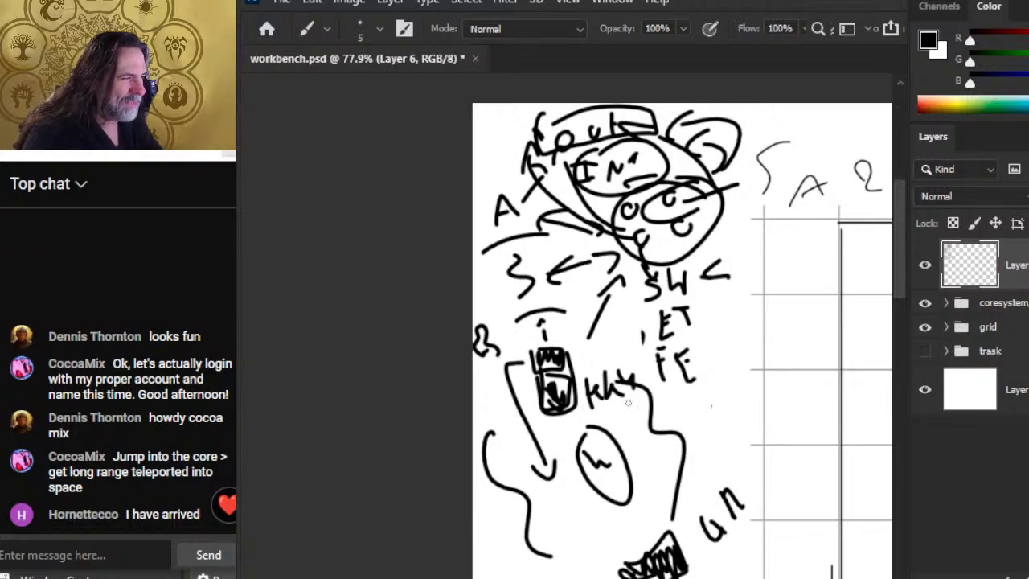
Handwrite a fourth entry below FE, sweep a long curved arrow from it up towards OUT, and add straight arrows beside the cluster.
mouse_move(677, 414)
left_mouse_down()
mouse_move(691, 401)
mouse_move(708, 415)
mouse_move(727, 407)
mouse_move(783, 161)
mouse_move(733, 104)
mouse_move(751, 160)
left_mouse_up()
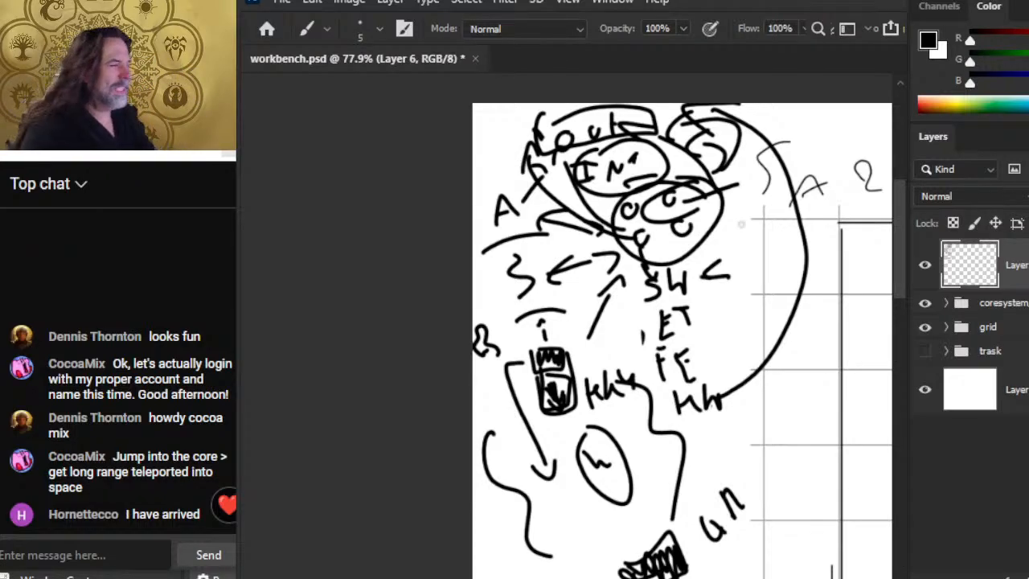
mouse_move(788, 240)
left_mouse_down()
mouse_move(737, 237)
mouse_move(699, 250)
left_mouse_up()
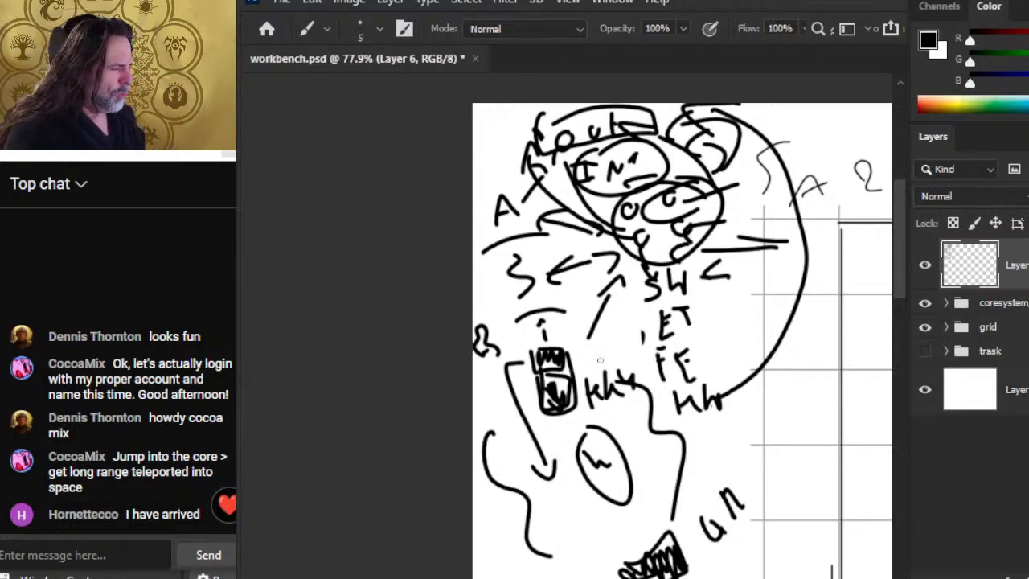
Add a stroke beside the filled boxes and draw downward arrows along the column from A past B to the boxes.
mouse_move(579, 347)
left_mouse_down()
mouse_move(605, 405)
mouse_move(595, 393)
left_mouse_up()
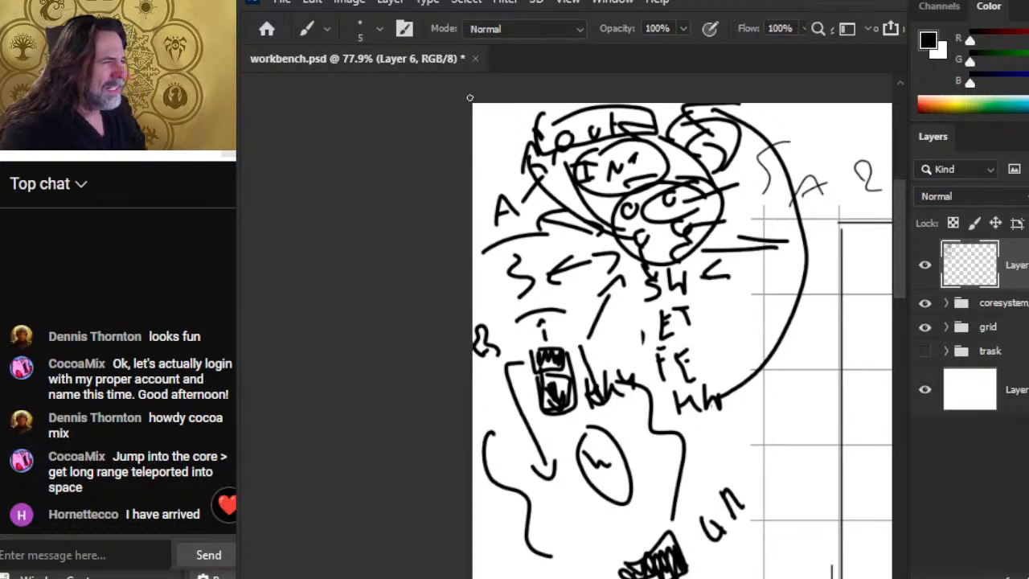
left_click_drag(512, 112, 486, 195)
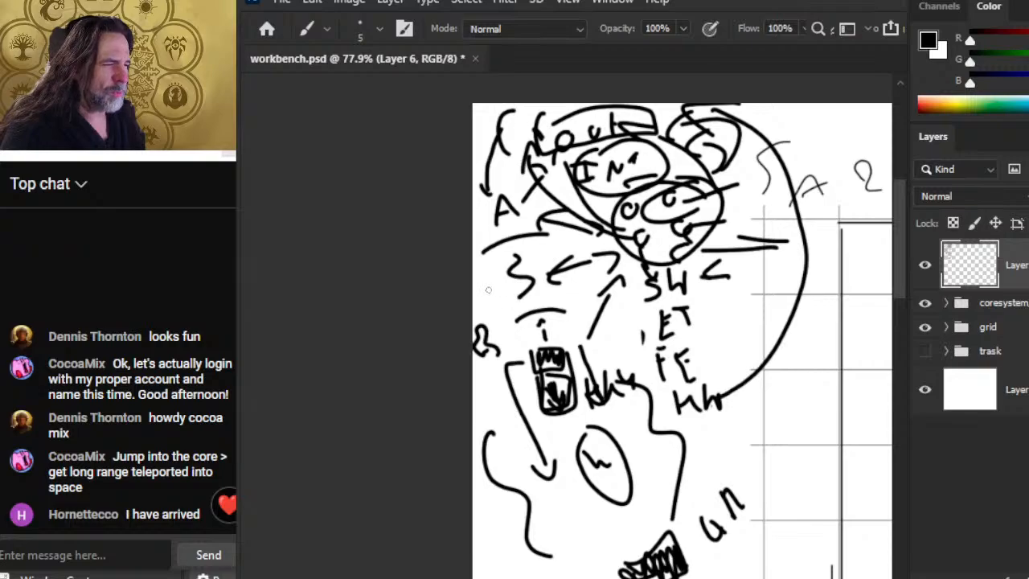
left_click_drag(497, 273, 531, 373)
Draw a small circle with side dashes and two large lobes around it over the SARLONA outline's long vertical edge.
left_click_drag(695, 454, 483, 371)
mouse_move(650, 320)
left_mouse_down()
mouse_move(640, 273)
mouse_move(609, 268)
mouse_move(576, 364)
mouse_move(602, 403)
mouse_move(647, 398)
mouse_move(650, 355)
left_mouse_up()
mouse_move(657, 304)
left_mouse_down()
mouse_move(710, 263)
mouse_move(724, 358)
mouse_move(672, 394)
mouse_move(654, 357)
left_mouse_up()
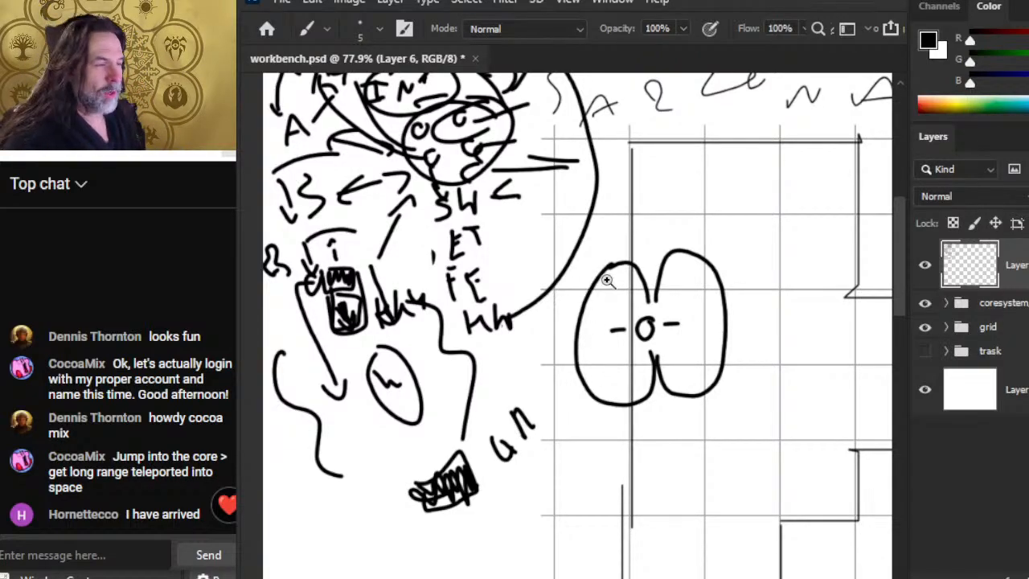
View the sketch against the whole territory map and hide the handwritten sketch layer.
key("z")
left_click_drag(606, 280, 565, 289)
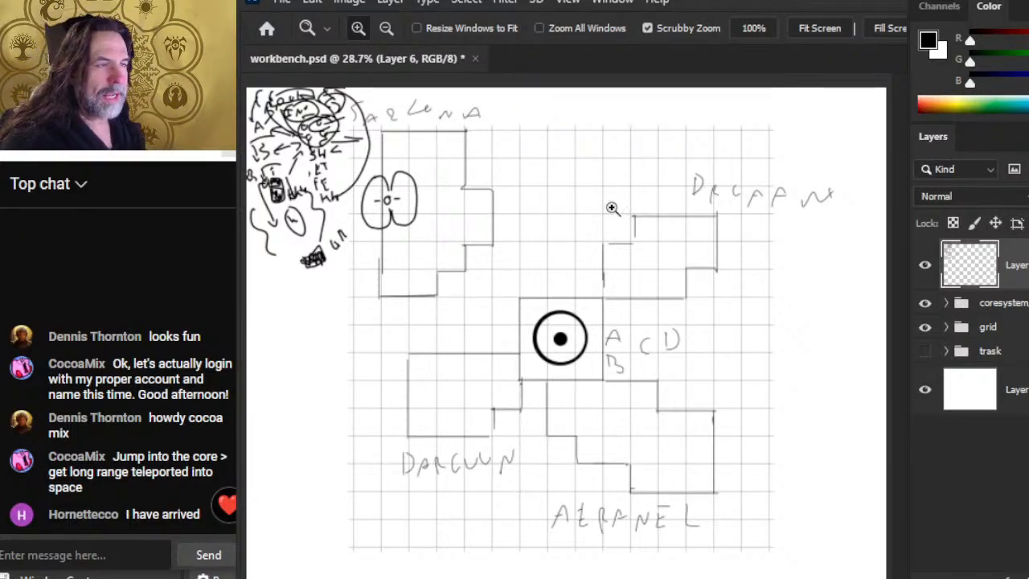
mouse_move(357, 213)
left_mouse_down()
mouse_move(508, 278)
mouse_move(536, 306)
left_mouse_up()
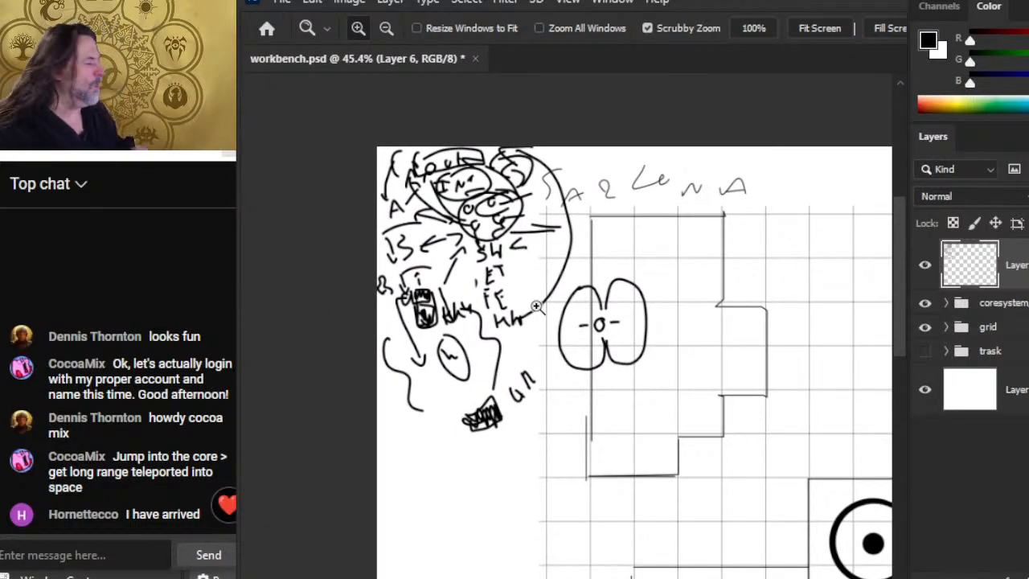
left_click(925, 265)
left_click(924, 265)
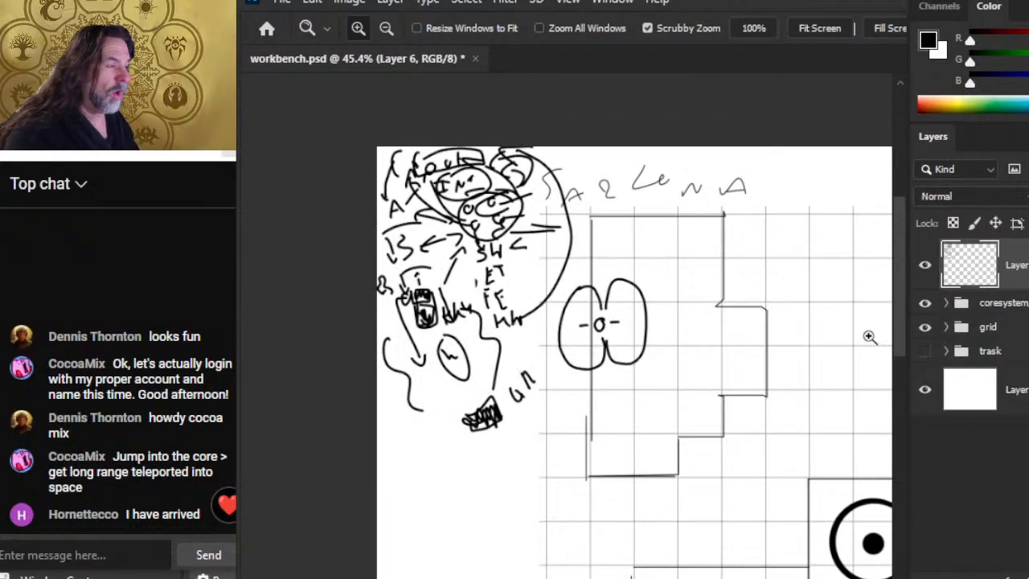
left_click(924, 266)
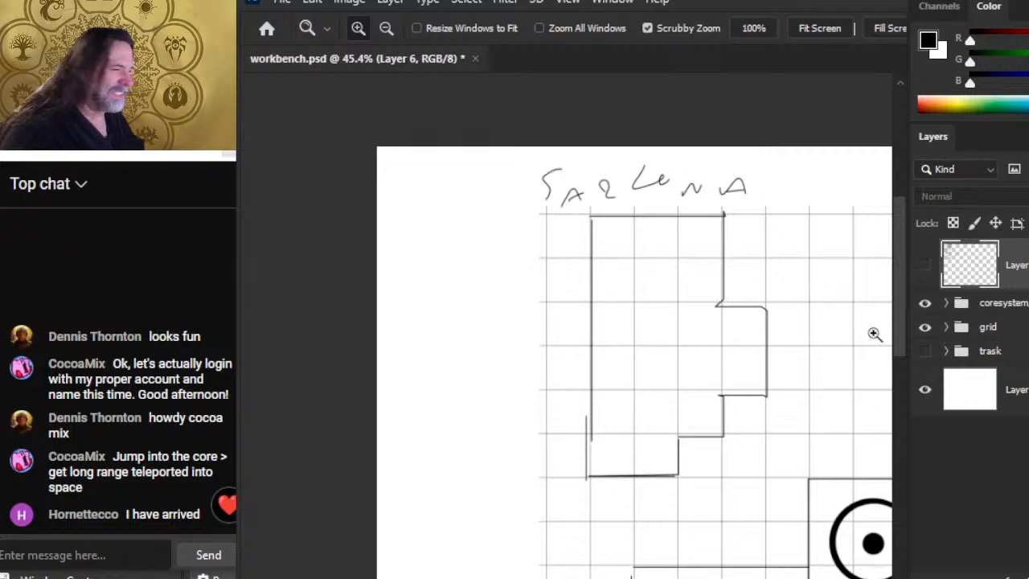
Add a new empty layer above the coresystem group in place of the hidden sketch layer for drawing around the central circle.
left_click_drag(534, 416, 352, 286)
scroll(649, 390, "up", 4)
key("b")
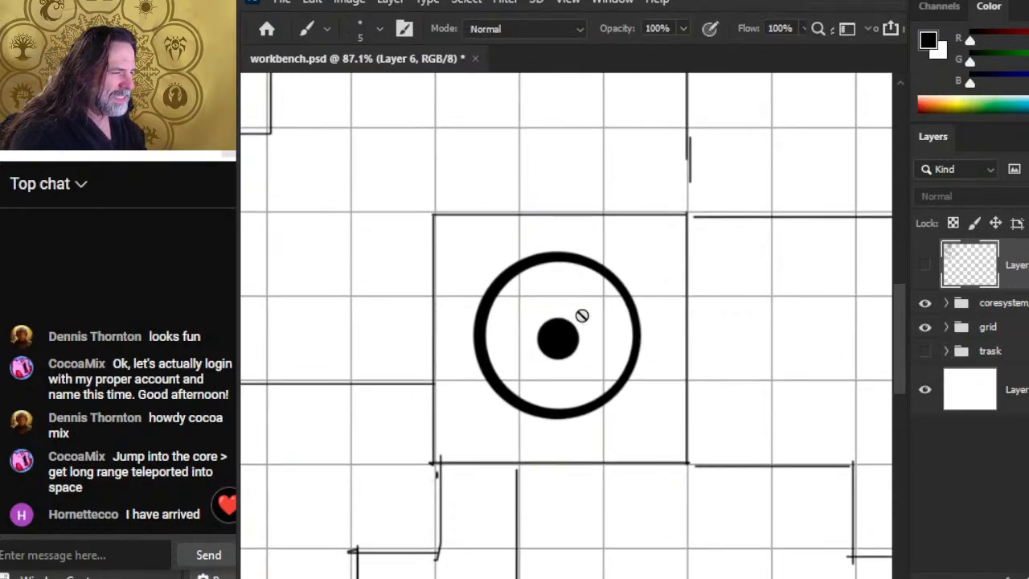
left_click(565, 306)
key("Return")
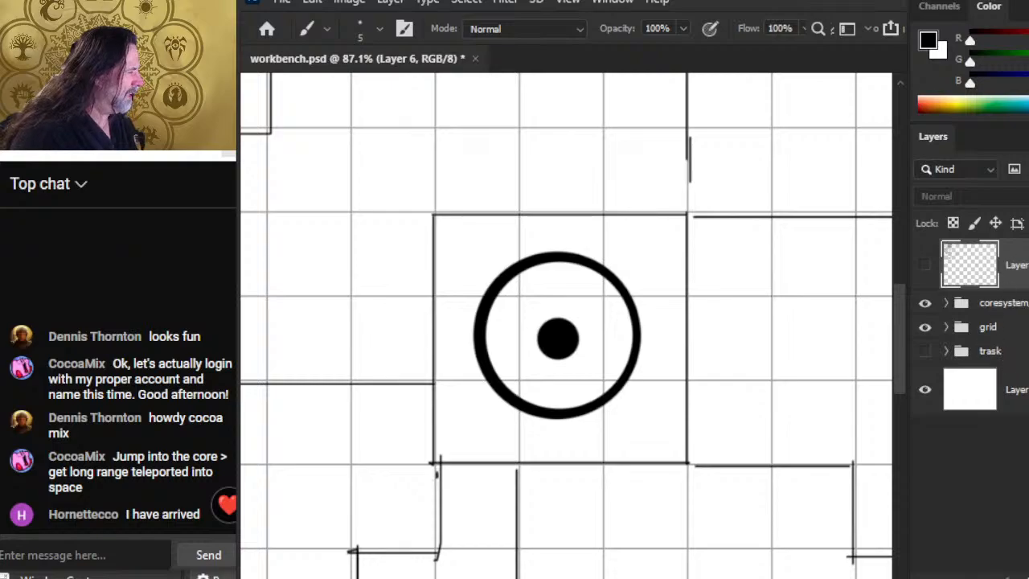
key("ctrl+shift+alt+n")
left_click_drag(1019, 275, 1021, 408)
left_click(1022, 277)
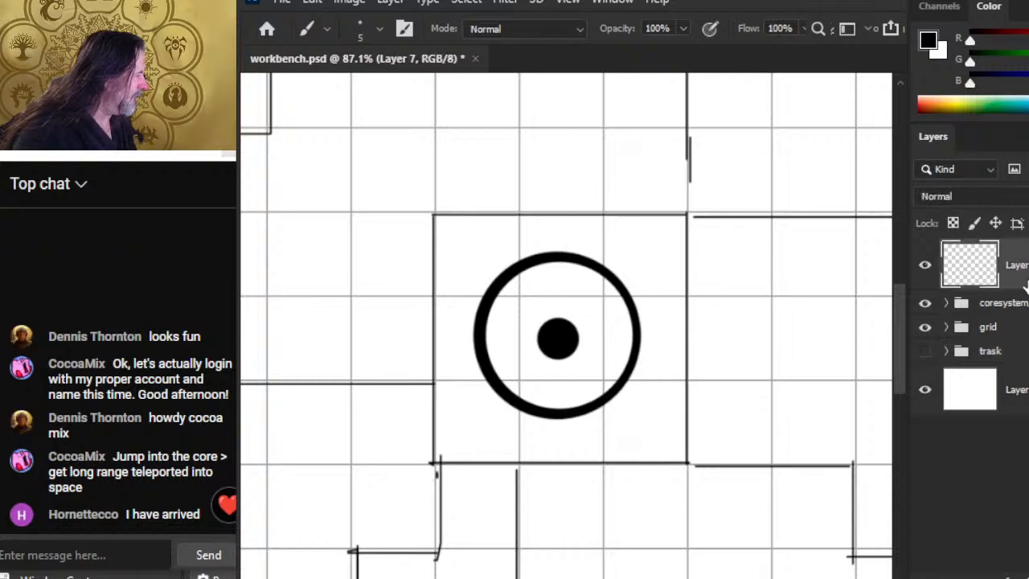
left_click_drag(518, 306, 528, 316)
mouse_move(560, 157)
left_mouse_down()
mouse_move(565, 182)
mouse_move(585, 171)
left_mouse_up()
left_click_drag(652, 167, 677, 184)
left_click(511, 226)
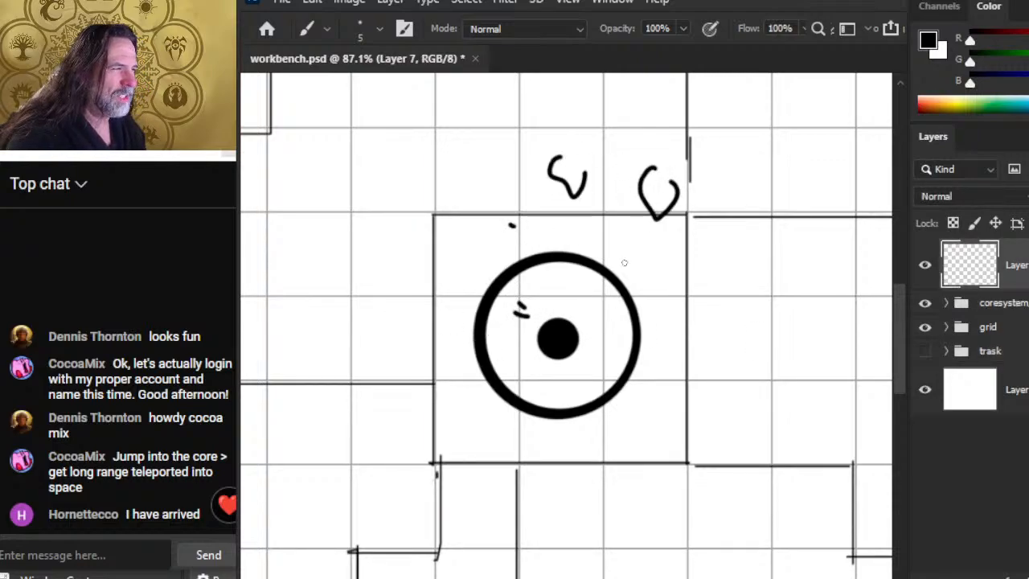
key("ctrl+z")
key("ctrl+z")
key("ctrl+z")
key("ctrl+z")
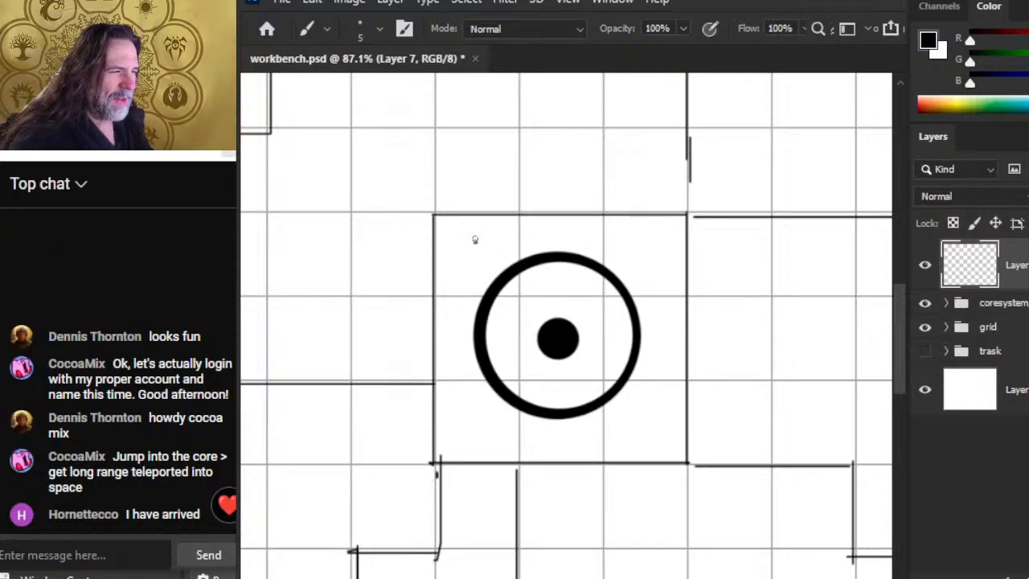
Draw a small hooked mark just outside the central ring and open the image cover .jpg for a closer look.
left_click_drag(475, 240, 503, 258)
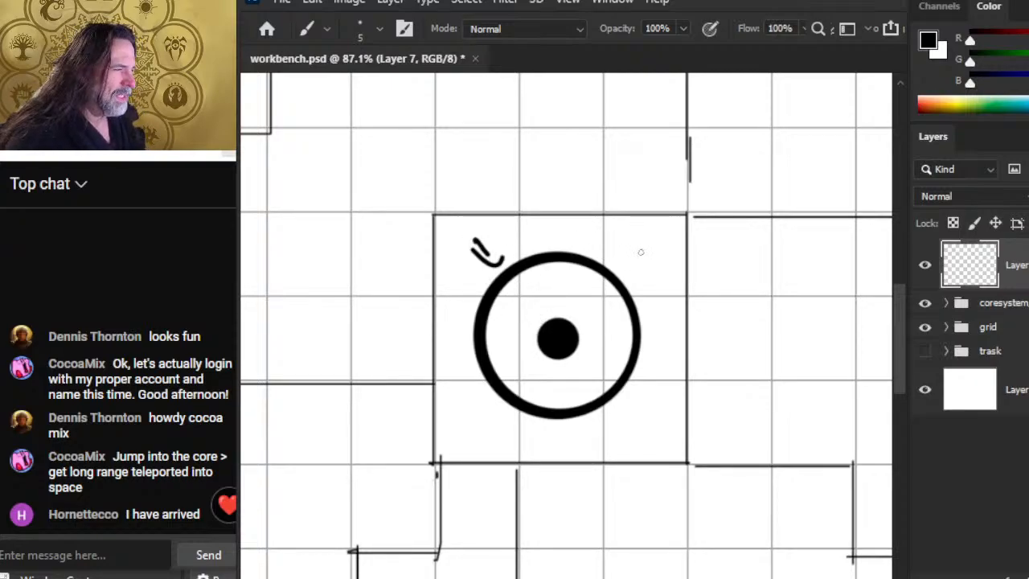
left_click(283, 5)
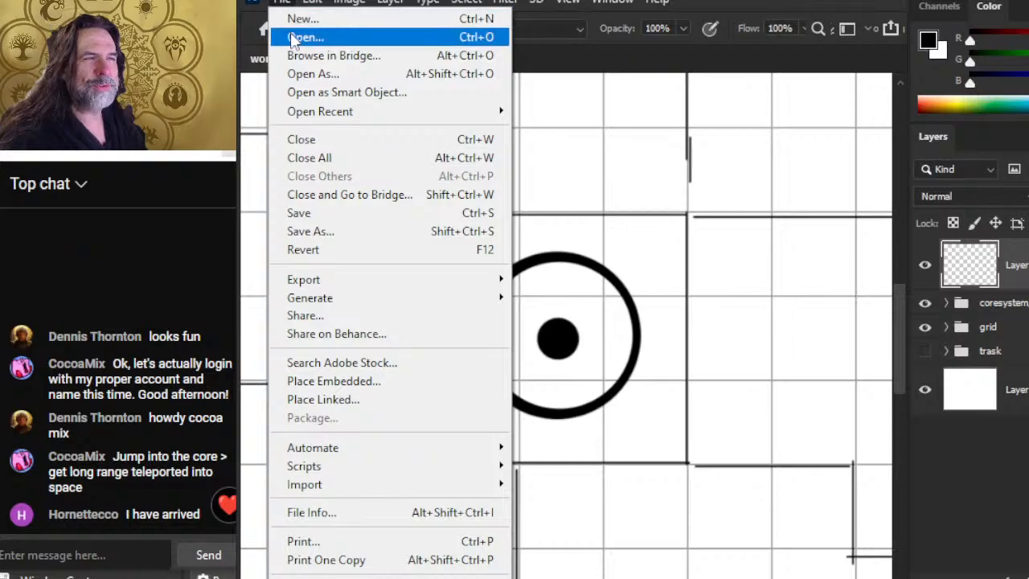
left_click(299, 37)
double_click(491, 98)
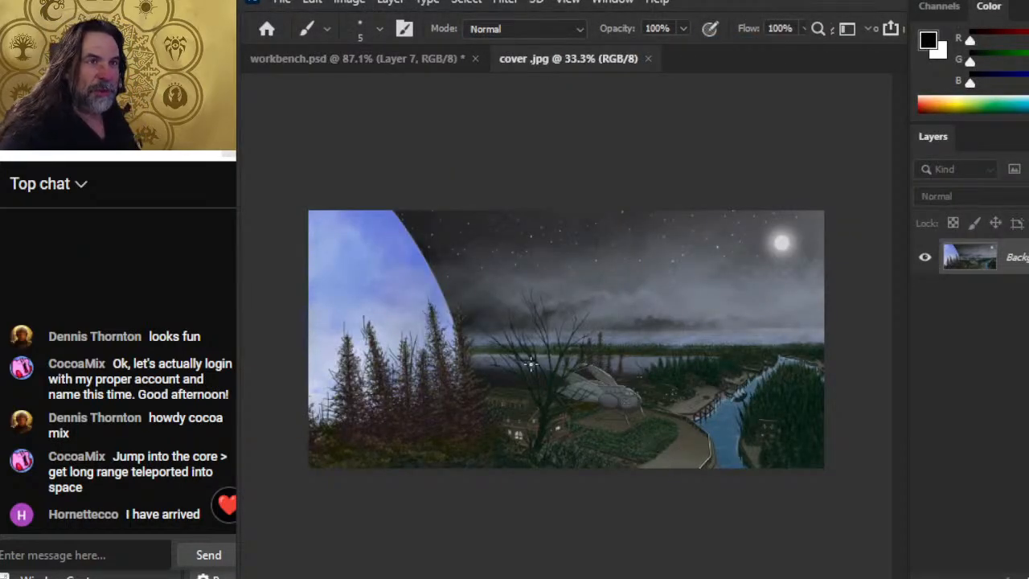
key("z")
left_click(666, 409)
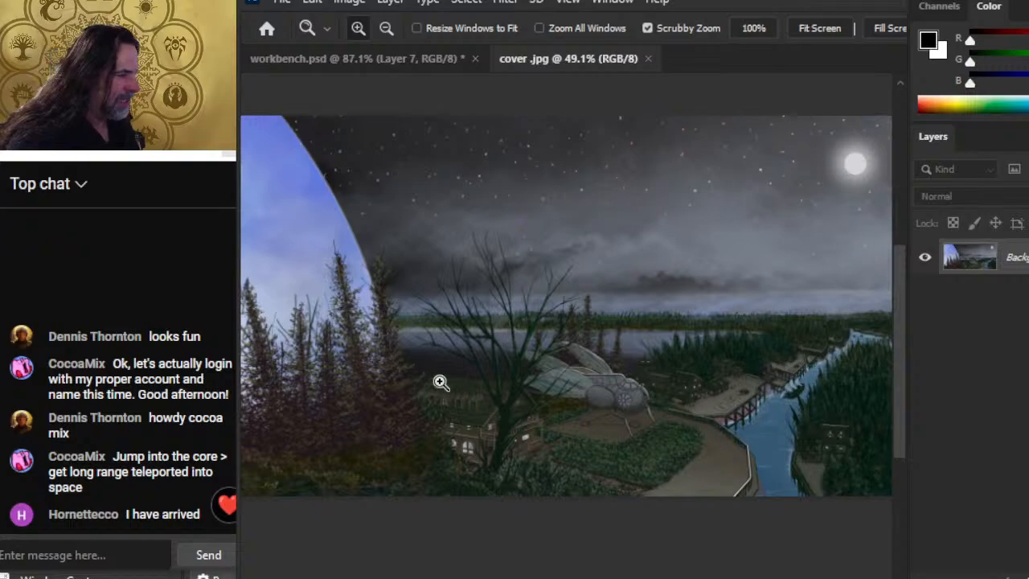
Sketch a large curve around the landscape and an arrow pointing into the blue sphere, and undo these strokes.
key("b")
left_click_drag(373, 275, 470, 268)
mouse_move(557, 261)
left_mouse_down()
mouse_move(812, 310)
mouse_move(691, 445)
mouse_move(188, 432)
left_mouse_up()
key("space")
mouse_move(504, 354)
left_mouse_down()
mouse_move(774, 340)
mouse_move(581, 326)
left_mouse_up()
left_click_drag(478, 137, 370, 188)
left_click_drag(355, 163, 360, 200)
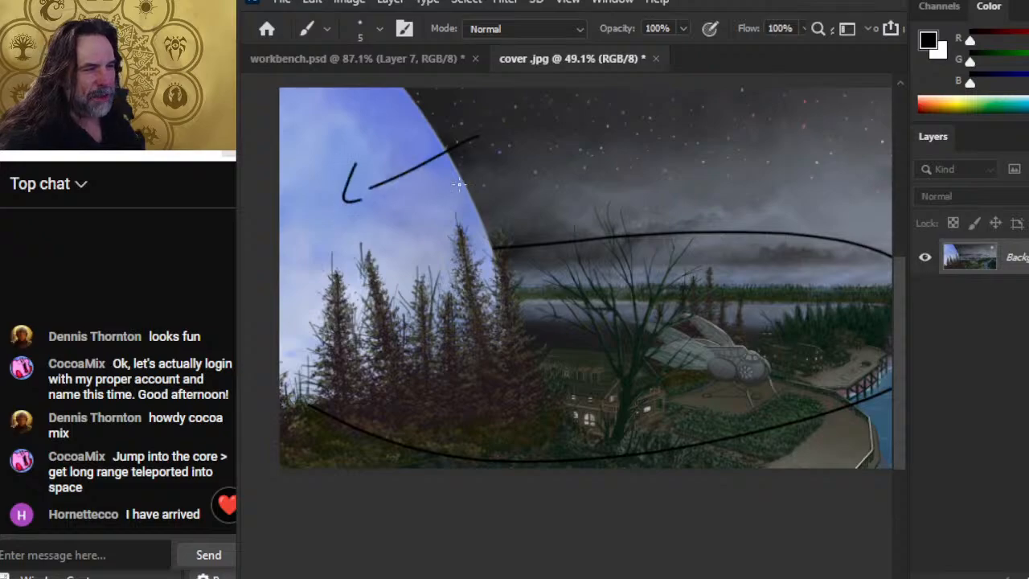
key("ctrl+z")
key("ctrl+z")
key("ctrl+z")
Draw rough blob outlines on the blue sphere and scribble along its curved edge in a sampled dark grey.
mouse_move(354, 126)
left_mouse_down()
mouse_move(399, 166)
mouse_move(376, 130)
mouse_move(320, 146)
left_mouse_up()
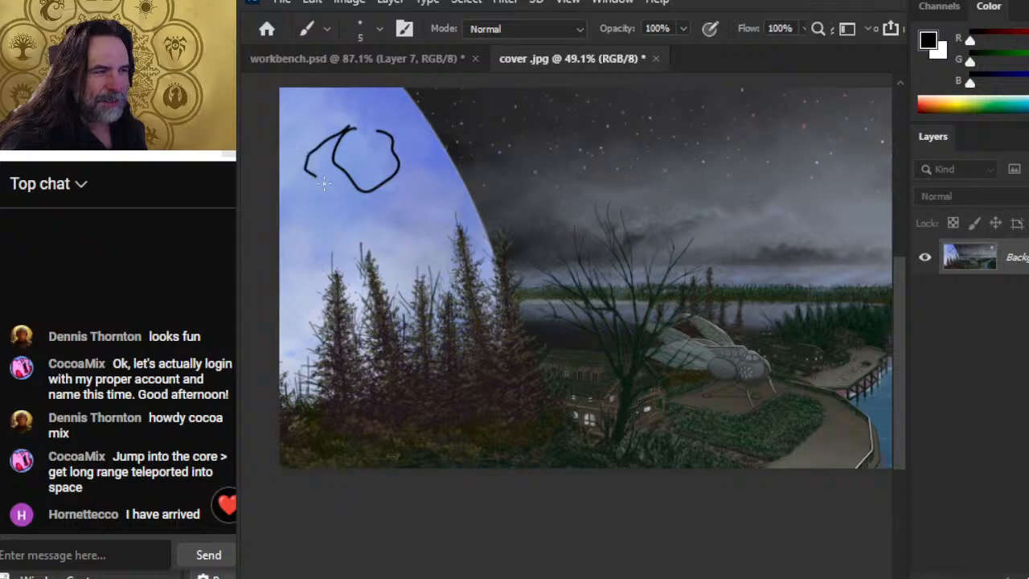
mouse_move(302, 250)
left_mouse_down()
mouse_move(287, 308)
mouse_move(363, 245)
left_mouse_up()
mouse_move(442, 209)
left_mouse_down()
mouse_move(453, 238)
mouse_move(480, 202)
left_mouse_up()
left_click(478, 147, "alt")
mouse_move(446, 146)
left_mouse_down()
mouse_move(416, 192)
mouse_move(442, 160)
mouse_move(398, 112)
mouse_move(418, 136)
mouse_move(434, 197)
left_mouse_up()
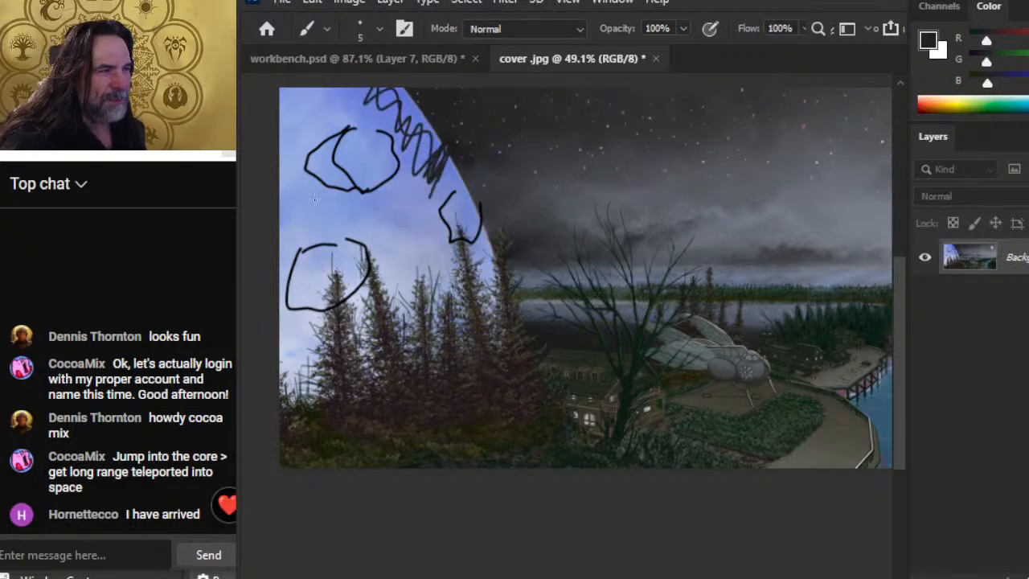
Sample the sphere's blue and paint broad strokes across the blob outlines with a 45 px brush.
left_click(406, 212, "alt")
left_click_drag(347, 132, 281, 330)
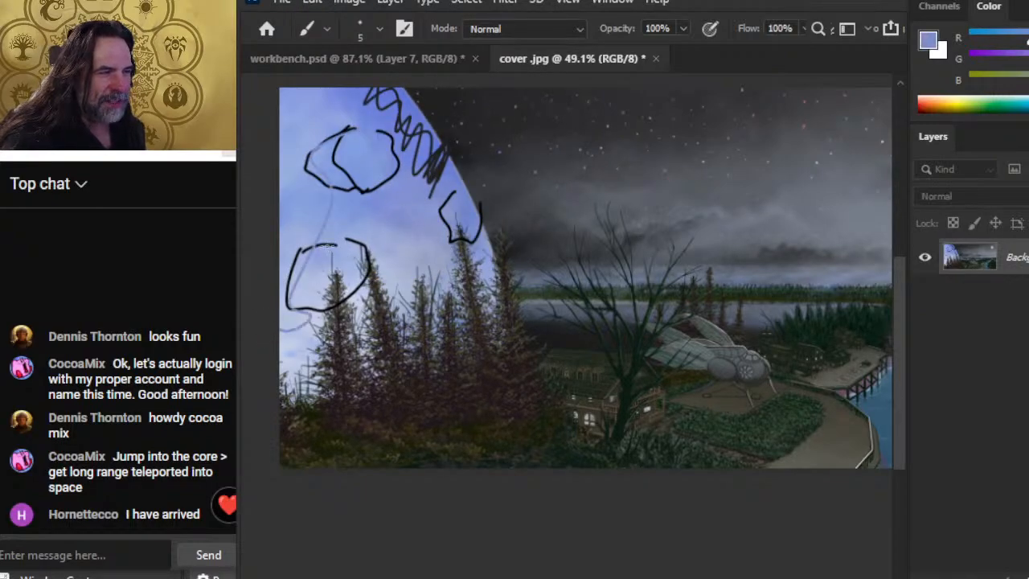
key("g")
key("b")
mouse_move(374, 143)
left_mouse_down()
mouse_move(315, 283)
mouse_move(328, 105)
left_mouse_up()
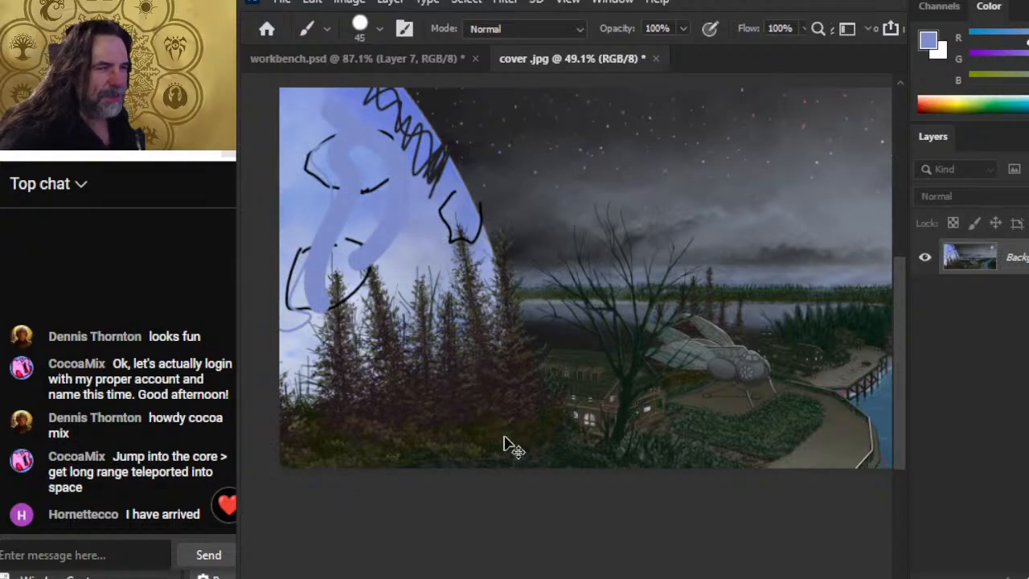
Undo the strokes and blob outlines drawn on the blue sphere.
key("ctrl+z")
key("ctrl+z")
key("ctrl+z")
key("ctrl+z")
key("ctrl+z")
key("ctrl+z")
key("ctrl+z")
key("ctrl+z")
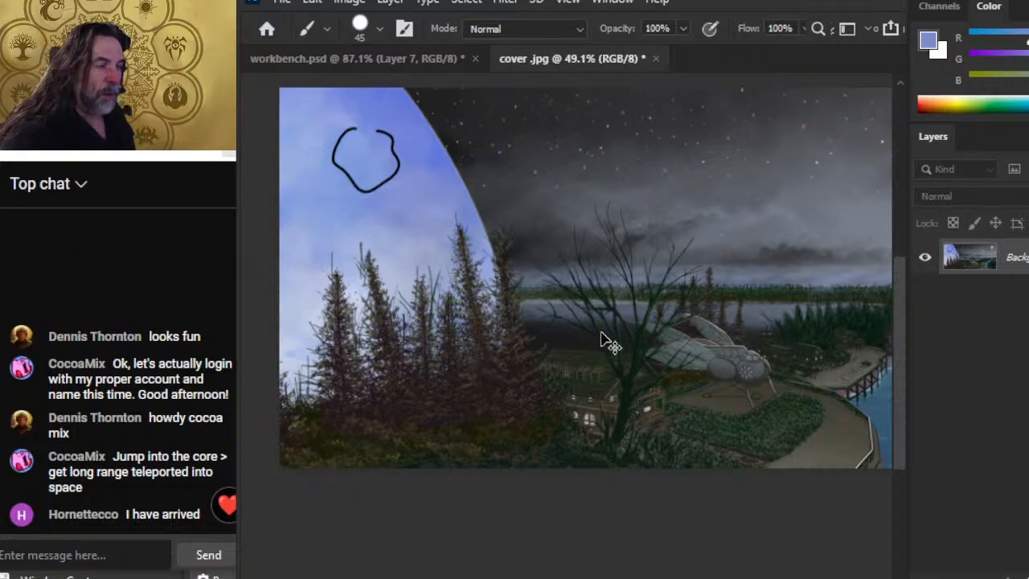
Paint two broad blue strokes reaching from the sphere's edge out over the dark sky and the lake horizon.
mouse_move(708, 361)
left_mouse_down()
mouse_move(551, 268)
mouse_move(452, 277)
left_mouse_up()
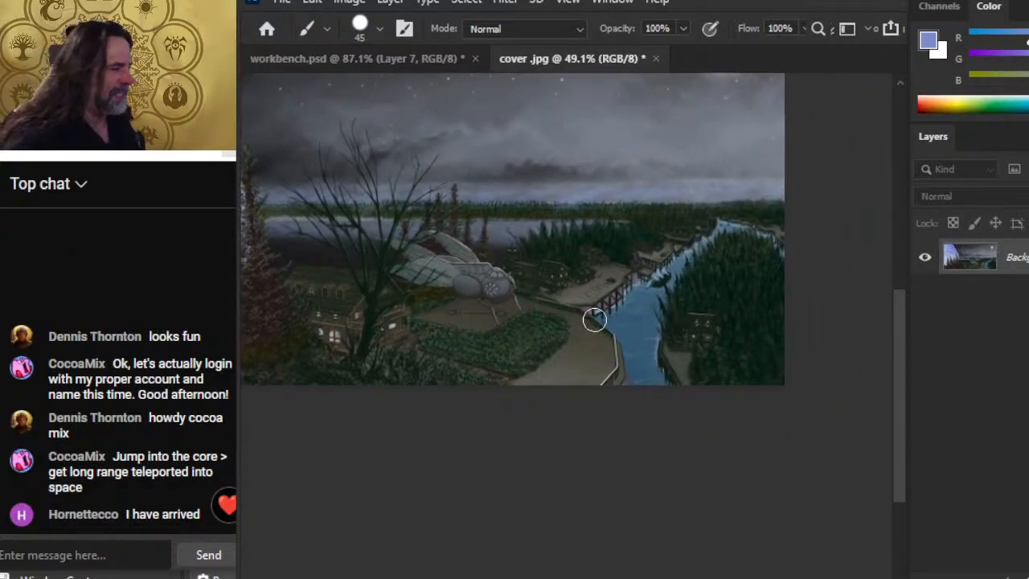
key("z")
left_click_drag(615, 307, 674, 301)
left_click_drag(641, 261, 356, 314)
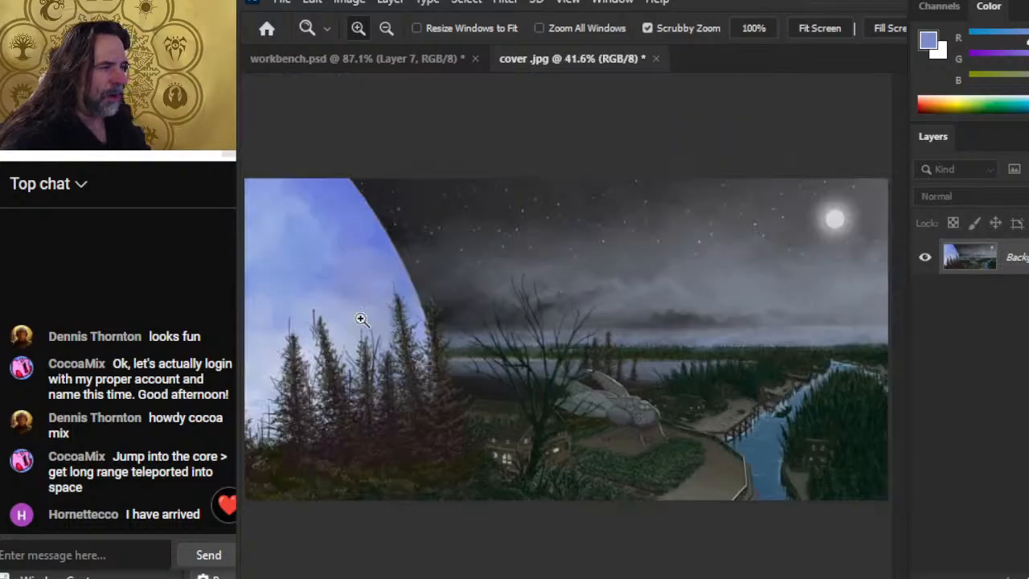
key("b")
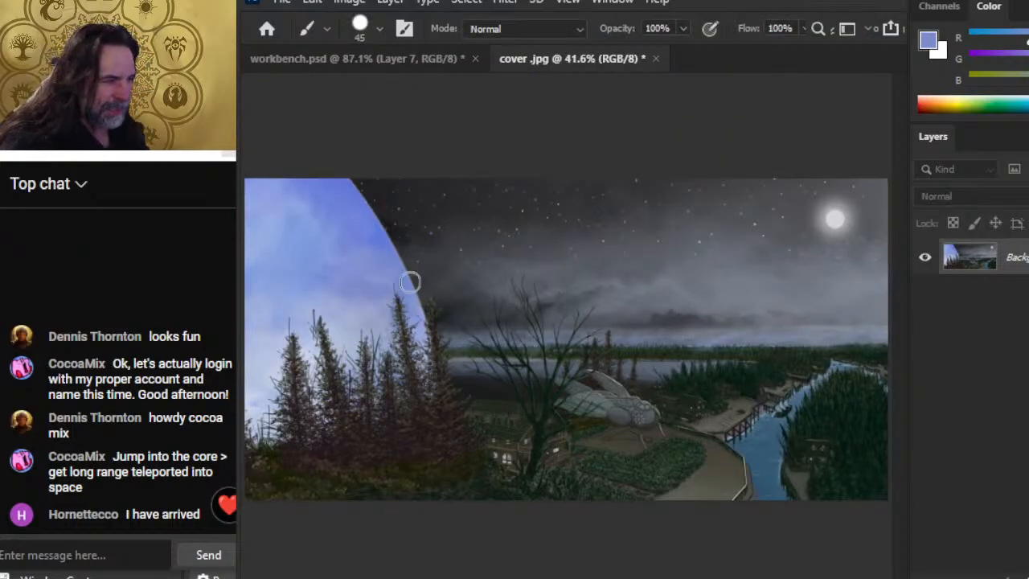
mouse_move(403, 286)
left_mouse_down()
mouse_move(452, 268)
mouse_move(544, 277)
left_mouse_up()
left_click_drag(434, 328, 567, 327)
key("alt+Tab")
key("alt+Tab")
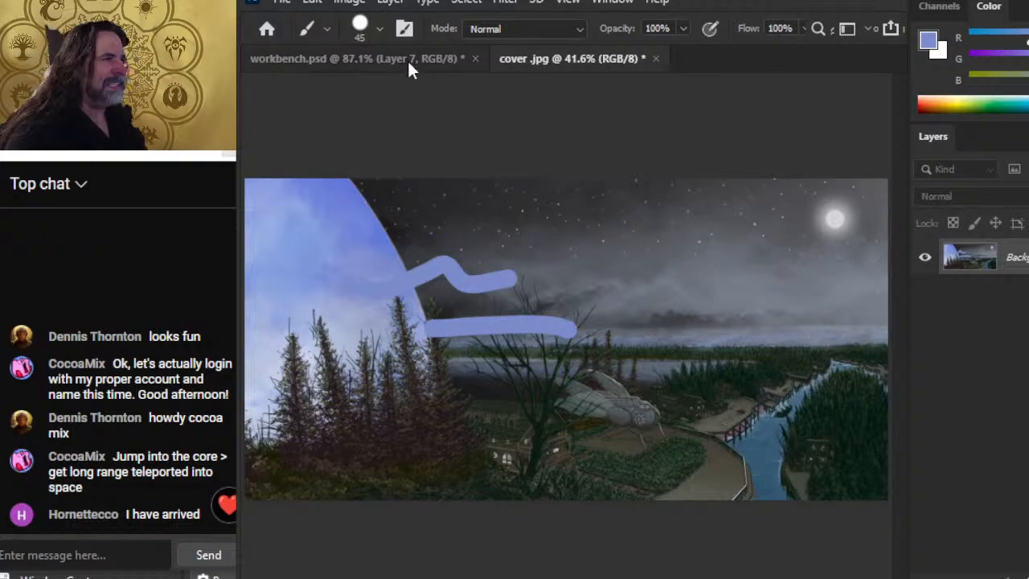
Return to workbench.psd, restore the default black foreground colour and shrink the brush.
left_click(383, 61)
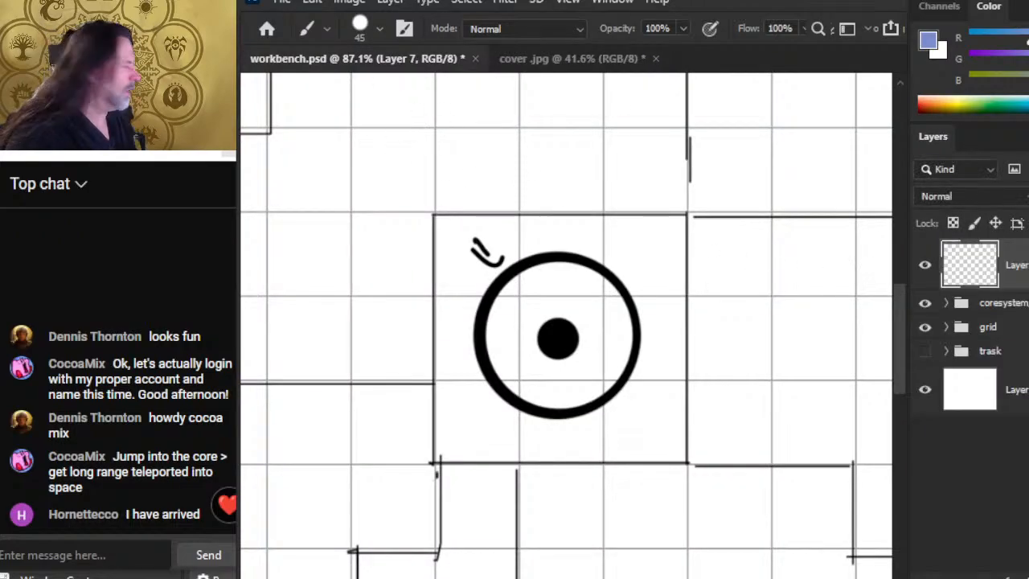
key("d")
key("bracketleft")
key("bracketleft")
key("bracketleft")
key("bracketleft")
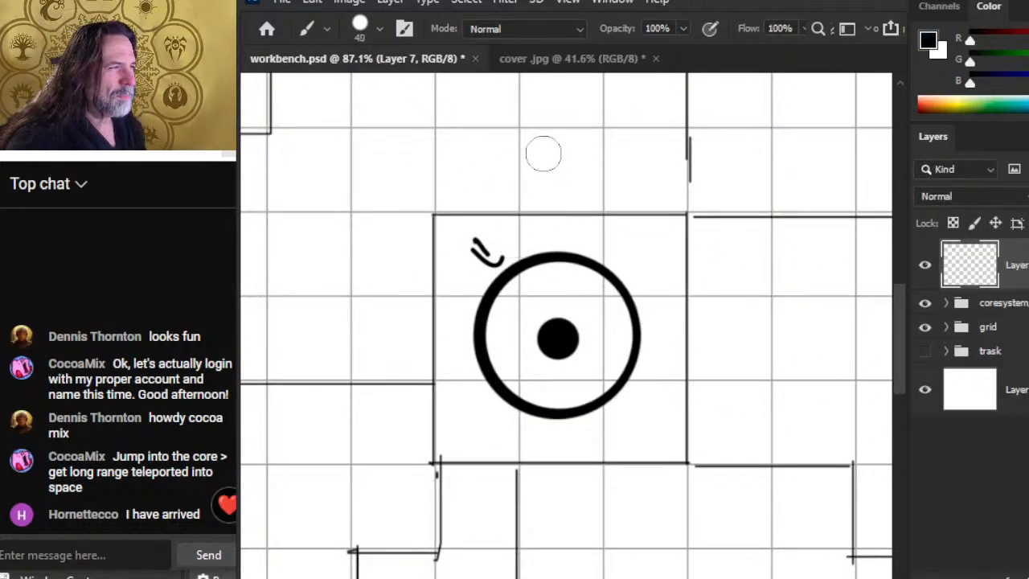
key("bracketleft")
key("bracketleft")
key("bracketleft")
key("bracketleft")
key("bracketleft")
key("bracketleft")
key("bracketleft")
key("bracketleft")
key("bracketleft")
key("bracketleft")
key("bracketleft")
Erase the hooked mark outside the central ring and reduce the brush to 1 px.
key("e")
left_click_drag(471, 253, 501, 246)
key("b")
key("bracketleft")
Sketch thin arrows, loops and boundary lines in and around the central ring and write letters beside its square.
mouse_move(510, 289)
left_mouse_down()
mouse_move(537, 329)
mouse_move(558, 328)
mouse_move(546, 334)
mouse_move(556, 315)
mouse_move(539, 253)
mouse_move(574, 315)
left_mouse_up()
left_click_drag(466, 345, 453, 336)
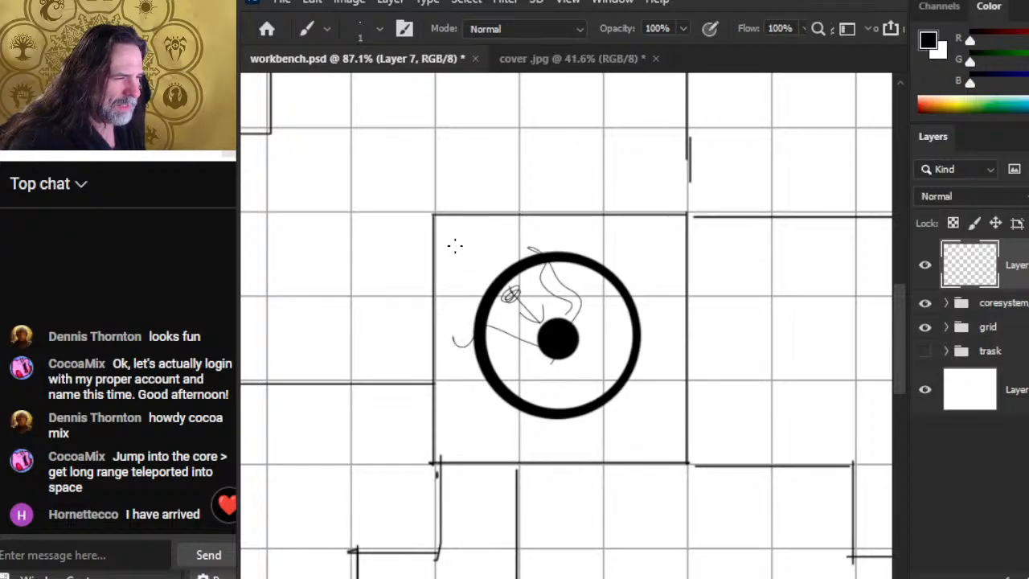
mouse_move(444, 233)
left_mouse_down()
mouse_move(443, 300)
mouse_move(493, 286)
mouse_move(510, 219)
mouse_move(508, 256)
mouse_move(495, 231)
mouse_move(521, 290)
mouse_move(479, 313)
left_mouse_up()
mouse_move(541, 230)
left_mouse_down()
mouse_move(642, 243)
mouse_move(676, 295)
mouse_move(688, 432)
left_mouse_up()
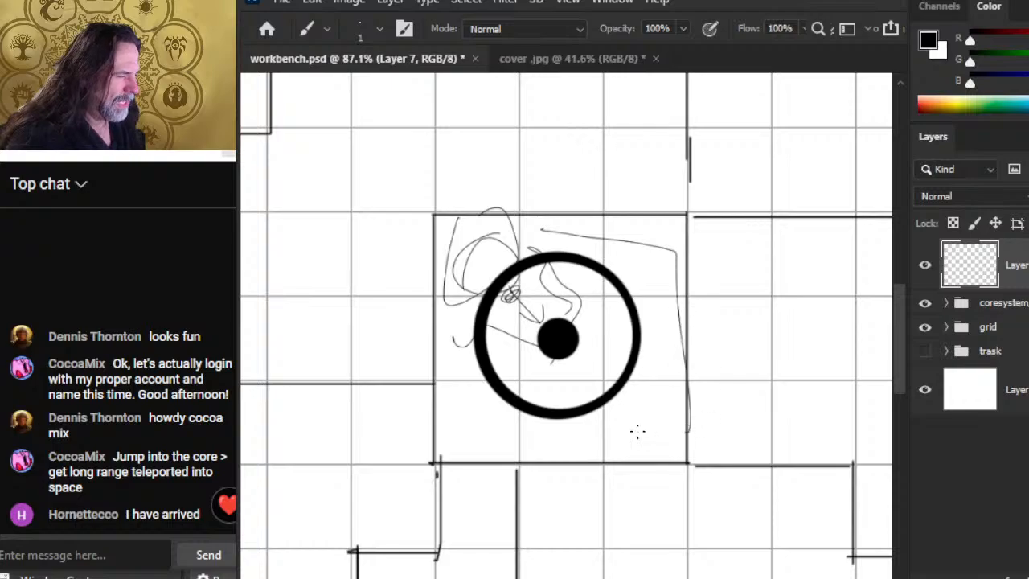
left_click_drag(359, 307, 381, 357)
left_click_drag(407, 314, 357, 362)
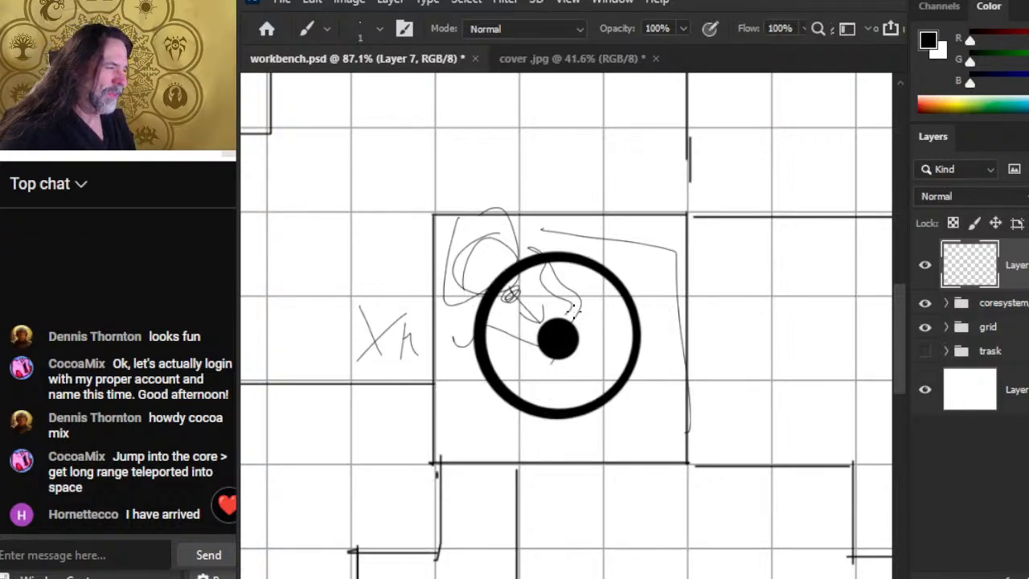
Erase the thin sketch lines in the central square and the letters beside it.
key("e")
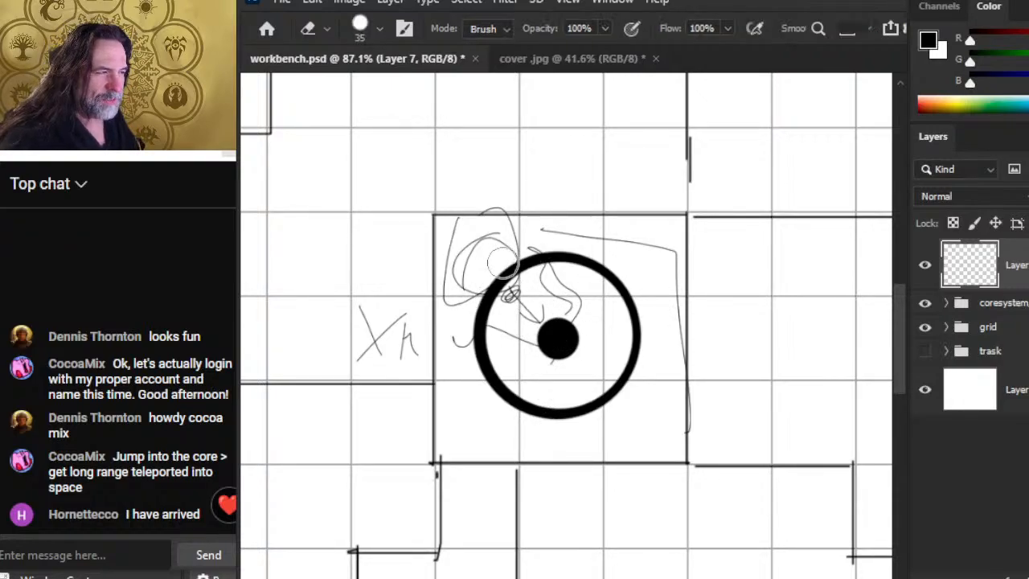
mouse_move(320, 398)
left_mouse_down()
mouse_move(388, 289)
mouse_move(497, 193)
mouse_move(337, 467)
mouse_move(522, 254)
mouse_move(448, 367)
mouse_move(528, 253)
mouse_move(583, 242)
mouse_move(549, 265)
mouse_move(560, 240)
mouse_move(573, 302)
mouse_move(600, 287)
mouse_move(628, 308)
mouse_move(622, 415)
mouse_move(691, 486)
mouse_move(603, 374)
mouse_move(617, 354)
left_mouse_up()
key("z")
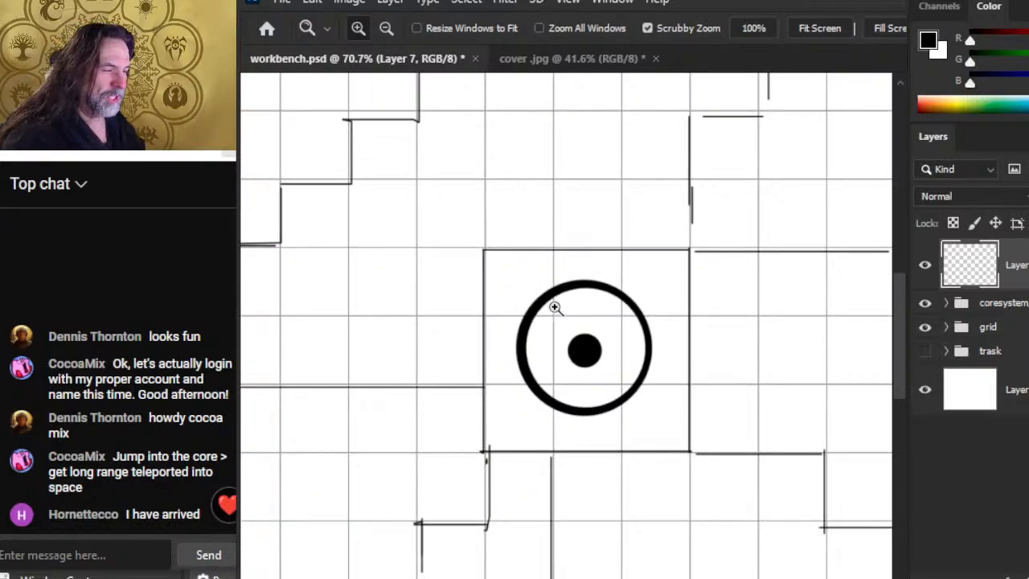
Draw a small arrow inside the ring pointing at the central dot and erase it.
key("b")
left_click_drag(560, 302, 577, 344)
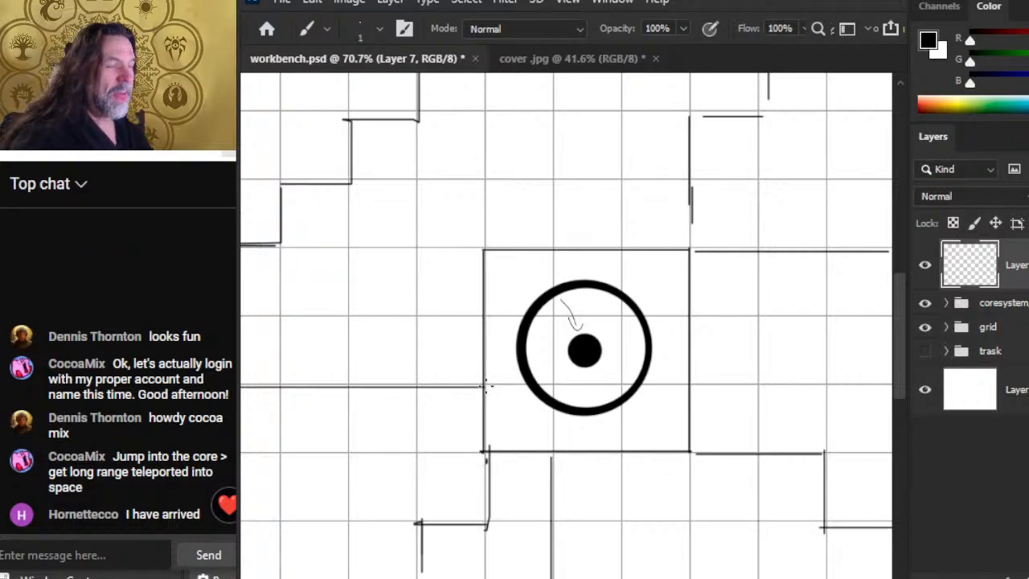
key("e")
left_click_drag(555, 296, 578, 329)
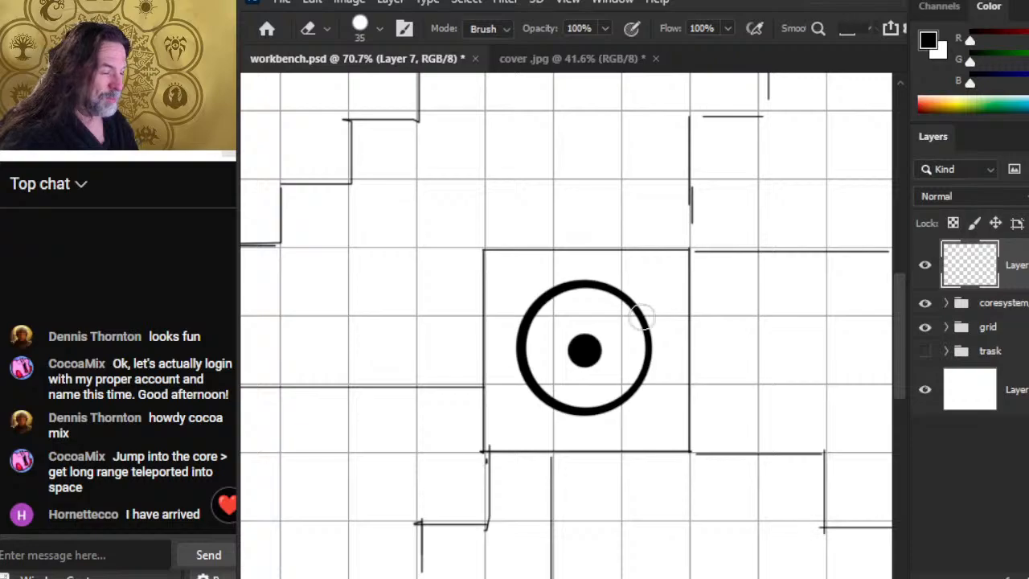
Draw a large oval over the SARLONA outline and a long narrow curved shape between it and the central square.
key("b")
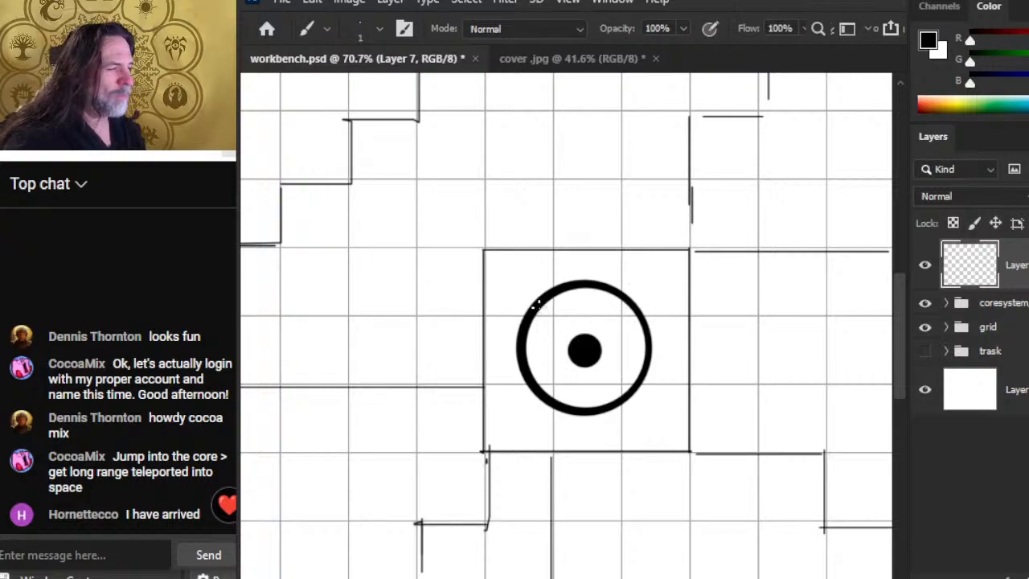
left_click_drag(649, 384, 615, 368)
left_click_drag(763, 290, 605, 324)
left_click_drag(278, 145, 354, 198)
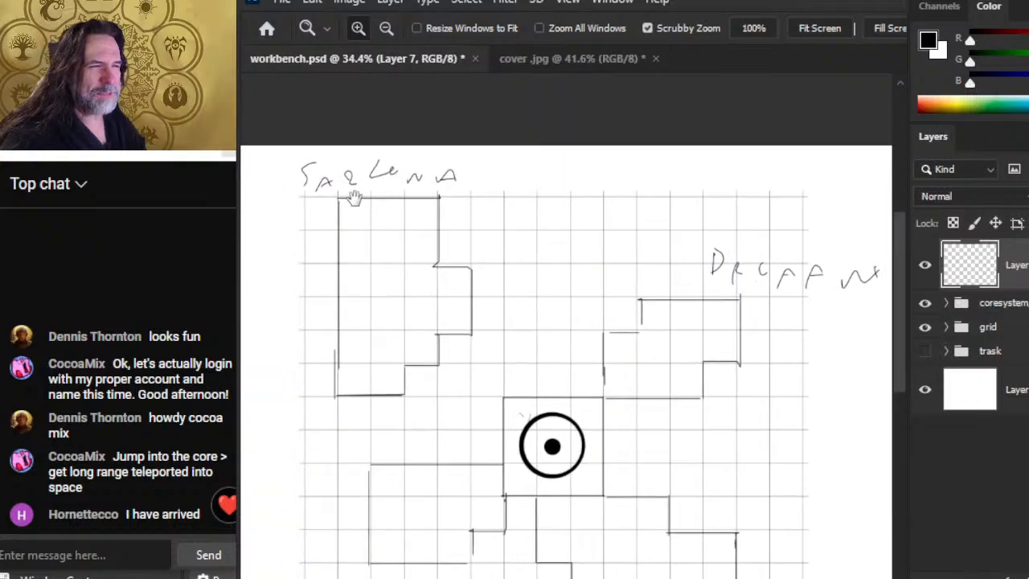
key("b")
mouse_move(395, 218)
left_mouse_down()
mouse_move(406, 373)
mouse_move(414, 241)
left_mouse_up()
mouse_move(511, 321)
left_mouse_down()
mouse_move(482, 369)
mouse_move(419, 447)
mouse_move(534, 344)
left_mouse_up()
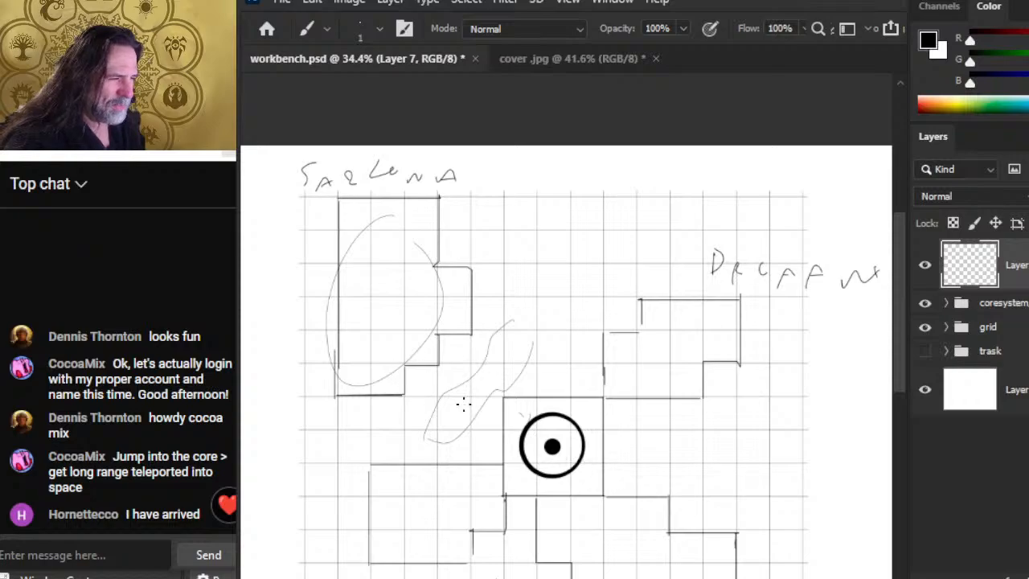
Add a small mark at the central ring's edge and several rounded patches inside the SARLONA oval.
mouse_move(522, 408)
left_mouse_down()
mouse_move(537, 427)
mouse_move(523, 413)
left_mouse_up()
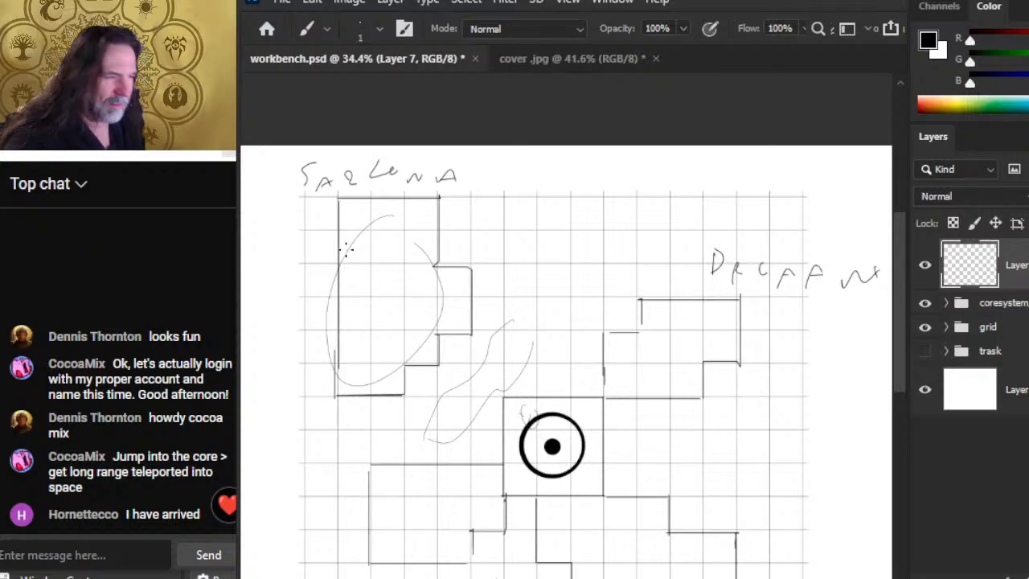
mouse_move(351, 265)
left_mouse_down()
mouse_move(381, 252)
mouse_move(370, 242)
mouse_move(418, 230)
mouse_move(416, 221)
left_mouse_up()
mouse_move(352, 318)
left_mouse_down()
mouse_move(422, 278)
mouse_move(356, 283)
left_mouse_up()
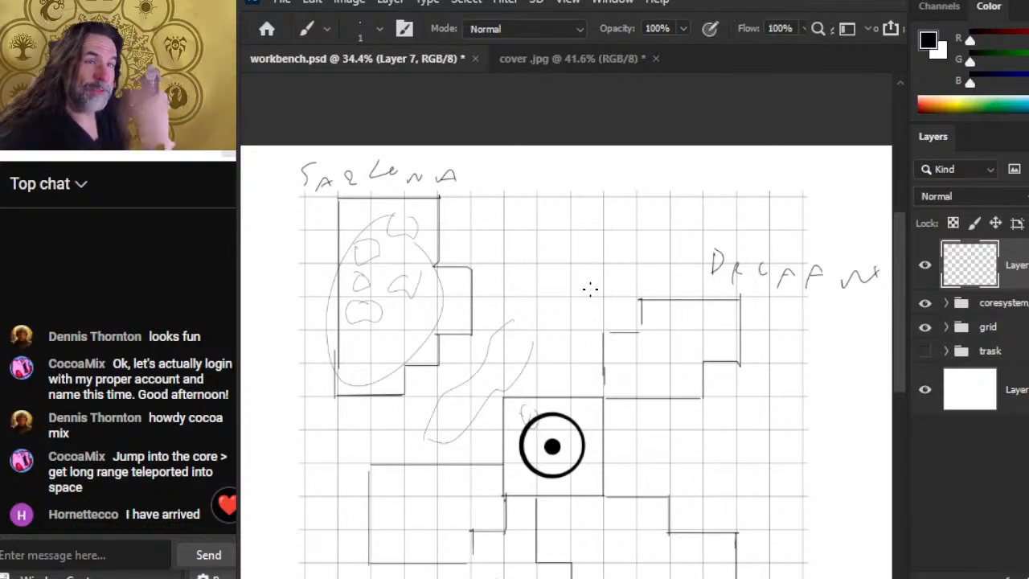
Enlarge the eraser to 200 px and erase the oval, patches and curved shape around SARLONA and the ring.
key("e")
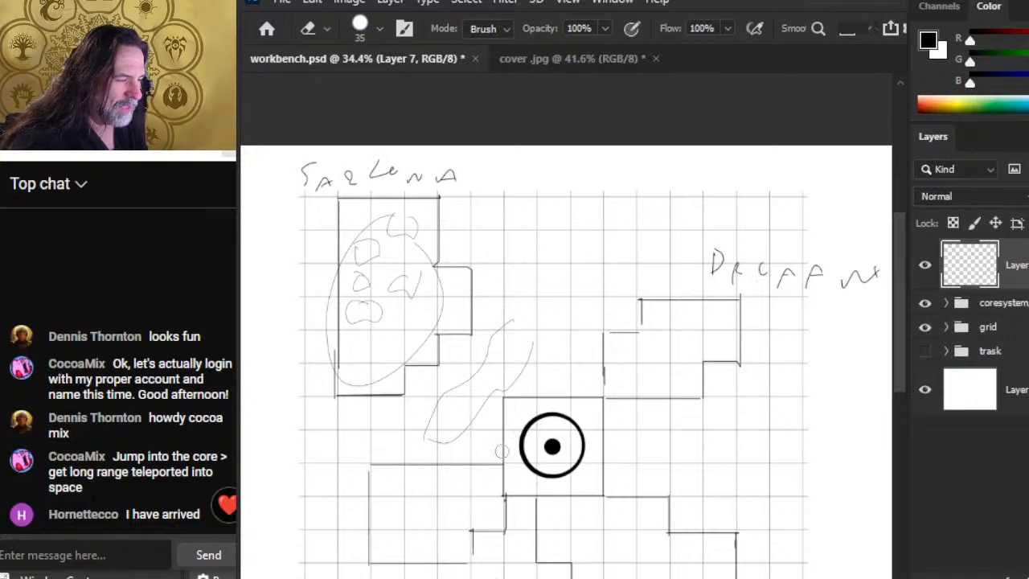
key("bracketright")
key("bracketright")
key("bracketright")
key("bracketright")
key("bracketright")
key("bracketright")
key("bracketright")
key("bracketright")
mouse_move(443, 493)
left_mouse_down()
mouse_move(482, 348)
mouse_move(353, 227)
mouse_move(261, 253)
mouse_move(365, 247)
mouse_move(446, 189)
mouse_move(393, 408)
left_mouse_up()
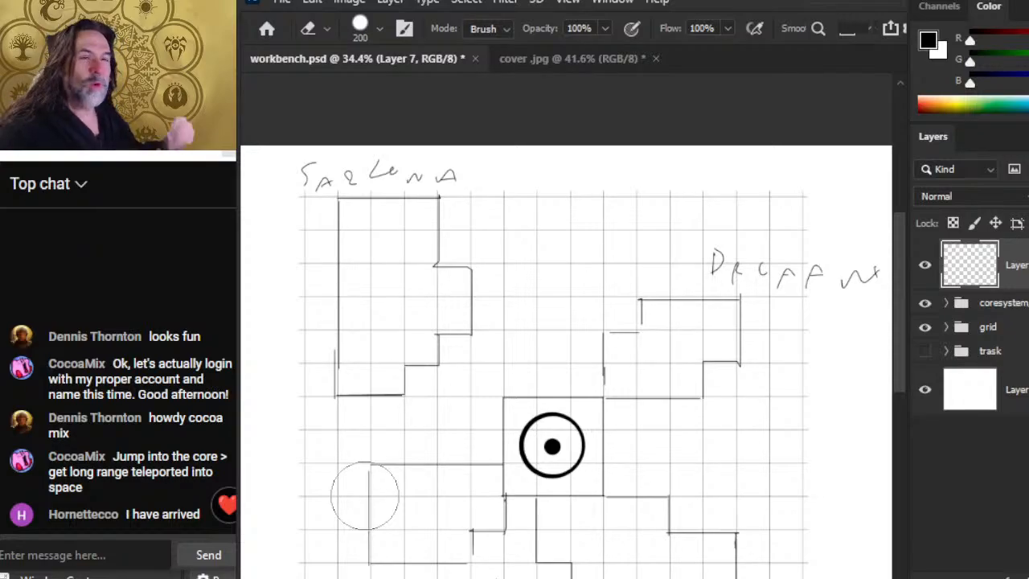
Draw a curved arrow toward the SARLONA outline and scatter small ovals inside the territory.
key("b")
mouse_move(564, 159)
left_mouse_down()
mouse_move(510, 163)
mouse_move(466, 186)
mouse_move(446, 215)
mouse_move(392, 243)
mouse_move(363, 296)
left_mouse_up()
left_click_drag(423, 261, 416, 275)
left_click_drag(361, 241, 353, 256)
mouse_move(397, 311)
left_mouse_down()
mouse_move(385, 325)
mouse_move(362, 323)
left_mouse_up()
left_click_drag(344, 271, 340, 282)
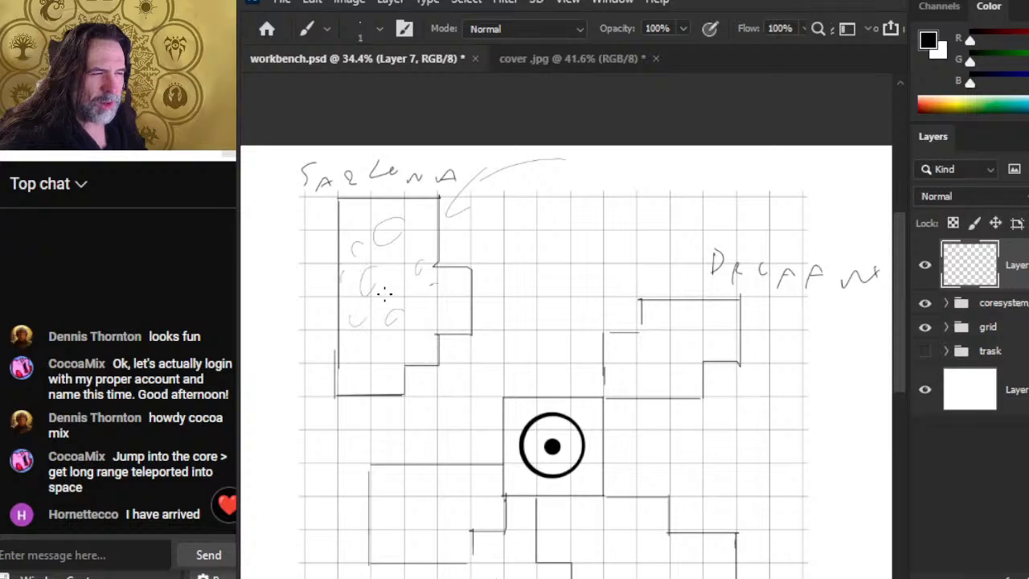
mouse_move(437, 199)
left_mouse_down()
mouse_move(553, 198)
mouse_move(561, 263)
mouse_move(612, 300)
left_mouse_up()
Draw a large thick loop across the territories around the central ring with a 70 px brush, adding short strokes pointing inward.
key("z")
key("b")
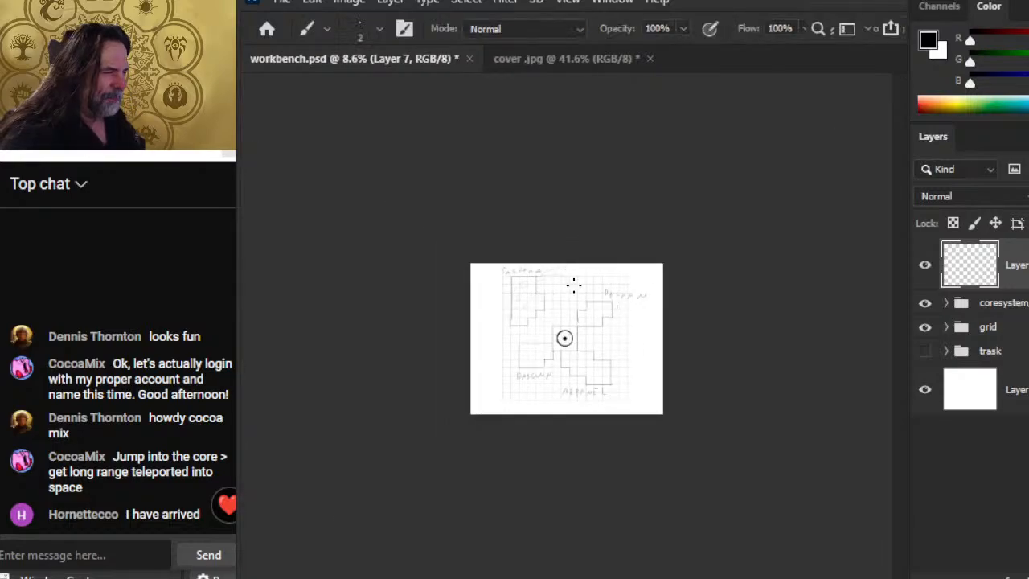
key("bracketright")
key("bracketright")
key("bracketright")
key("bracketright")
key("bracketright")
key("bracketright")
key("bracketright")
key("bracketright")
key("bracketright")
key("bracketright")
key("bracketright")
key("bracketright")
key("bracketright")
key("bracketright")
key("bracketright")
key("bracketright")
key("bracketright")
key("bracketright")
key("bracketright")
mouse_move(584, 283)
left_mouse_down()
mouse_move(514, 306)
mouse_move(504, 343)
mouse_move(534, 372)
mouse_move(572, 383)
mouse_move(607, 369)
mouse_move(617, 331)
mouse_move(606, 295)
mouse_move(584, 284)
mouse_move(534, 310)
mouse_move(553, 330)
left_mouse_up()
left_click_drag(595, 300, 564, 324)
mouse_move(553, 375)
left_mouse_down()
mouse_move(563, 378)
mouse_move(560, 363)
left_mouse_up()
mouse_move(560, 359)
left_mouse_down()
mouse_move(550, 353)
mouse_move(581, 343)
left_mouse_up()
mouse_move(514, 341)
left_mouse_down()
mouse_move(518, 352)
mouse_move(536, 344)
left_mouse_up()
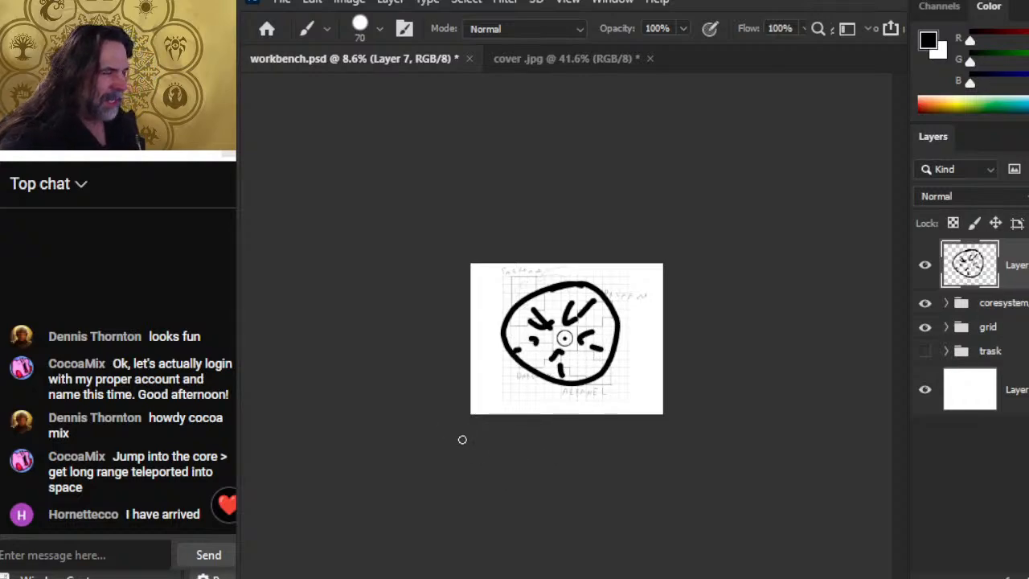
Replace the sketch layer with a new empty layer above the coresystem group and reduce the brush to 50 px.
key("Delete")
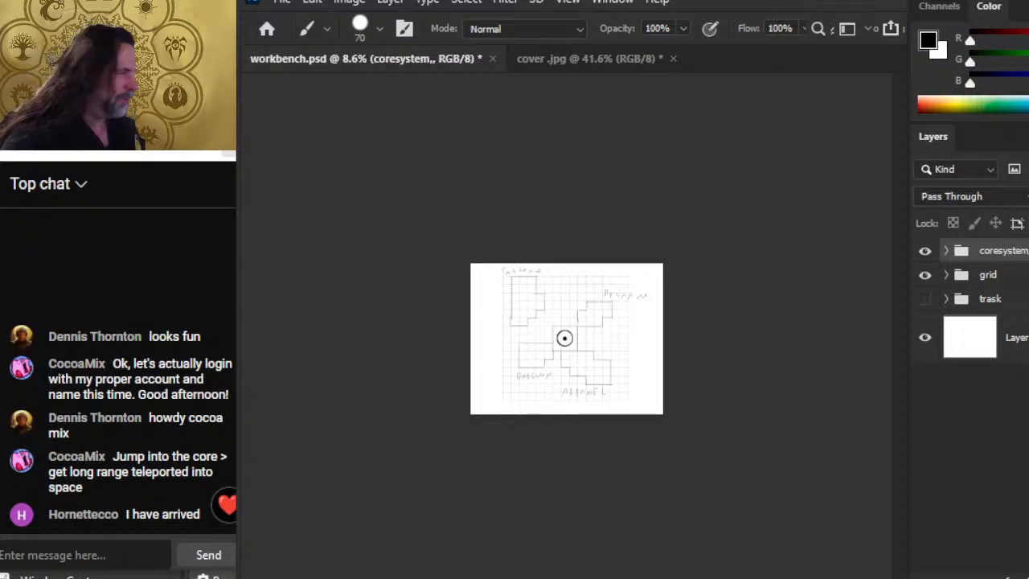
key("ctrl+shift+alt+n")
key("bracketleft")
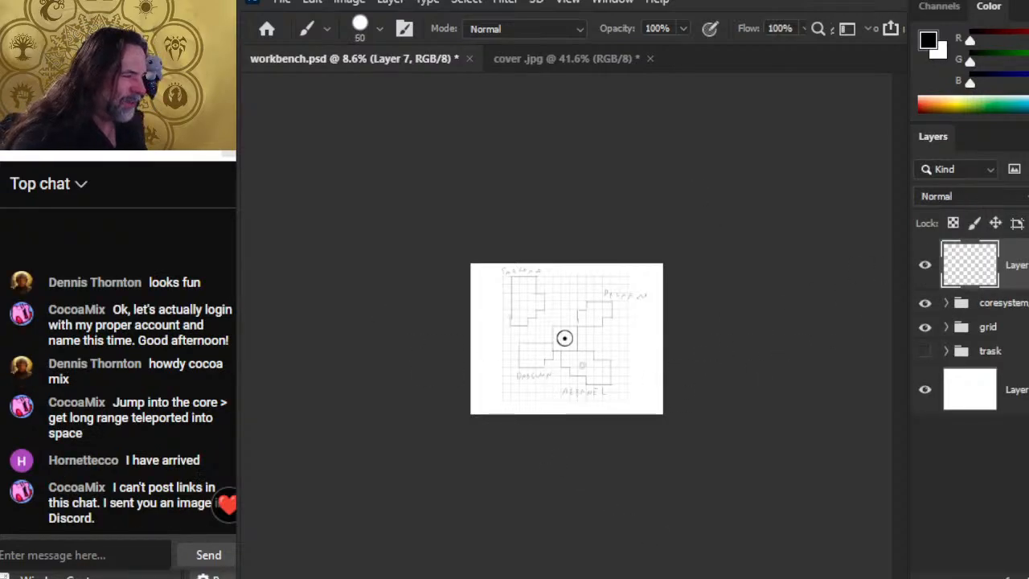
Sketch a short dashed line with an 8 px brush from the central ring to the nearest corner of the northeastern territory.
key("z")
left_click_drag(528, 305, 608, 382)
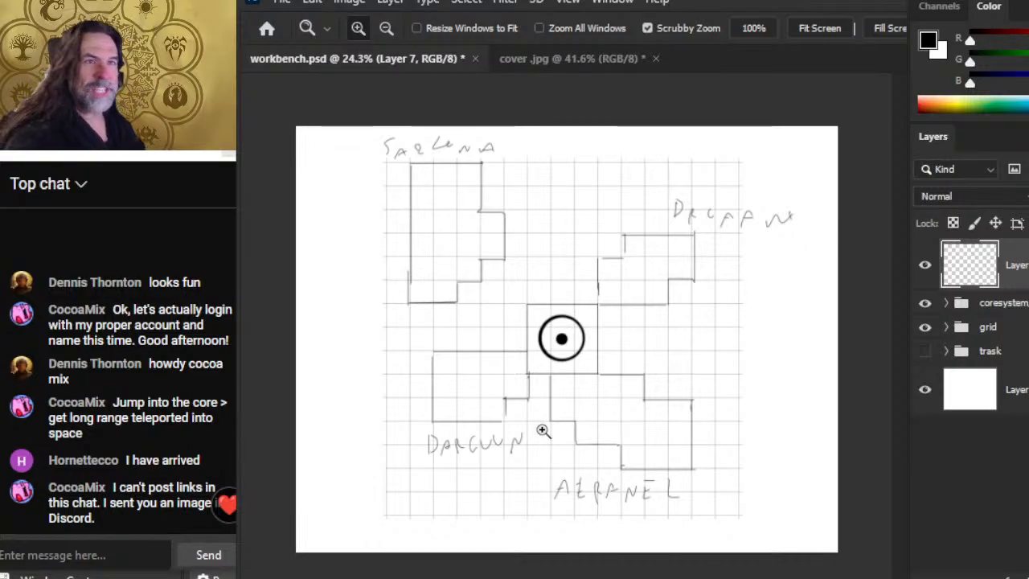
key("b")
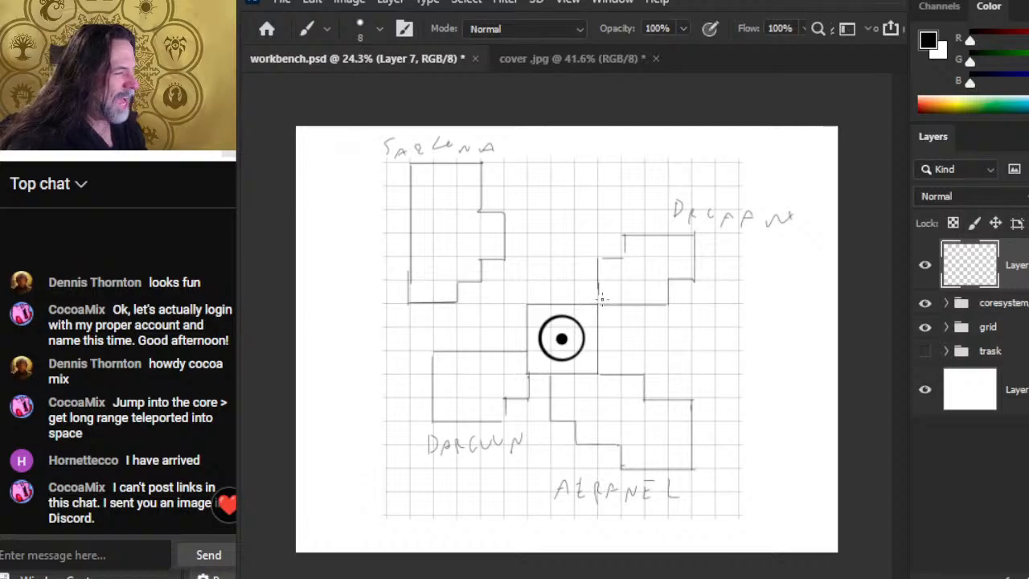
left_click_drag(609, 293, 577, 323)
key("e")
key("b")
left_click(593, 311)
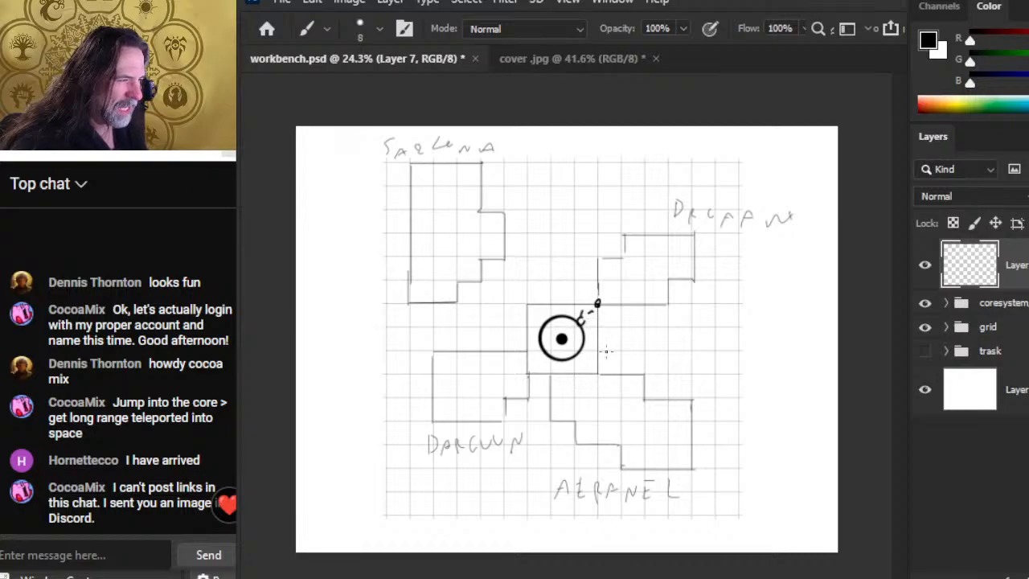
Reduce the eraser to 50 px and erase the dashed line between the ring and the northeastern territory.
key("e")
key("[")
key("[")
key("[")
key("[")
key("[")
key("[")
key("[")
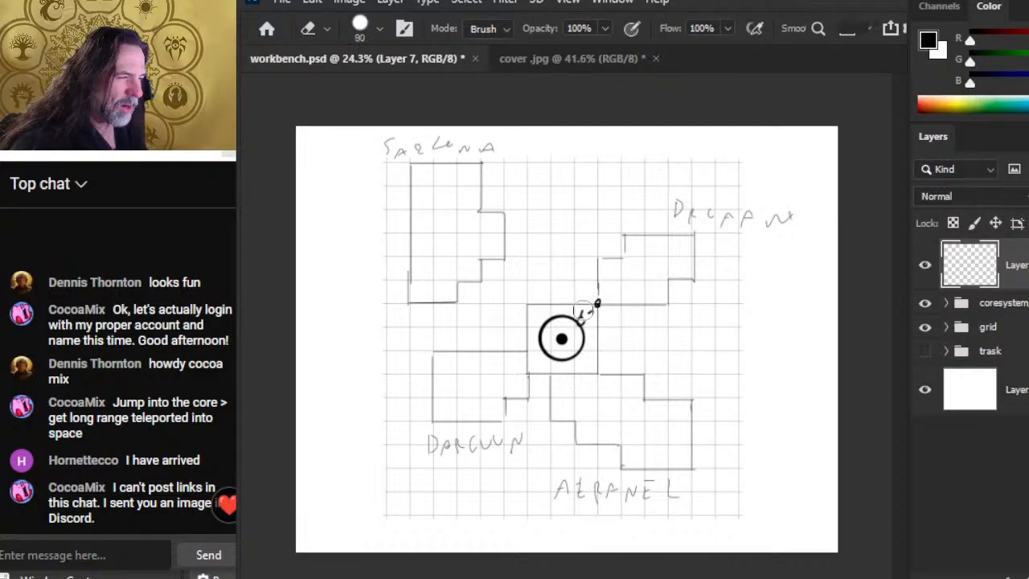
mouse_move(578, 311)
left_mouse_down()
mouse_move(600, 333)
mouse_move(583, 332)
mouse_move(582, 314)
mouse_move(604, 295)
left_mouse_up()
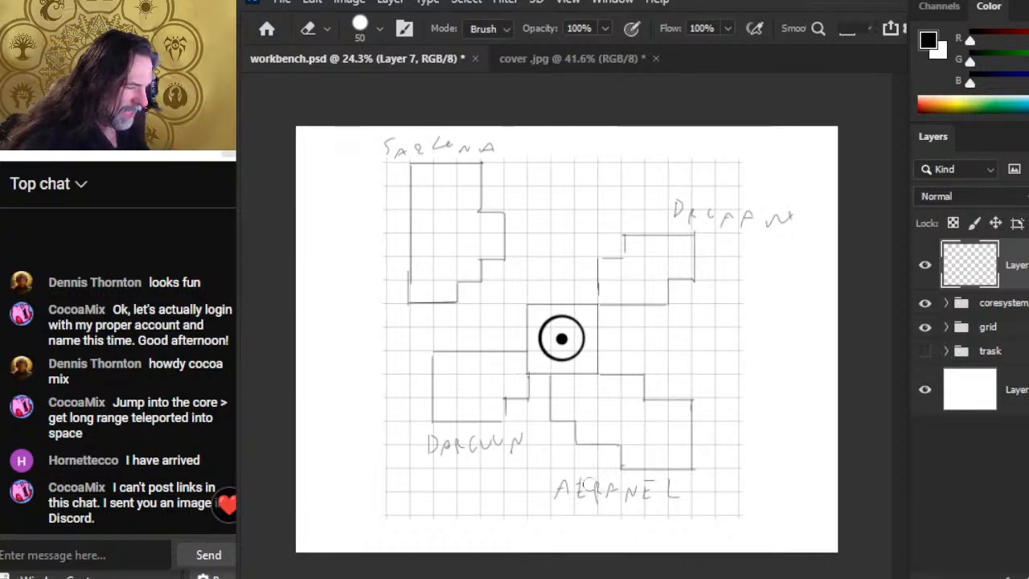
With a 7 px brush, draw a short arrow from the ring toward the southeastern territory and scatter small shapes inside that territory.
key("b")
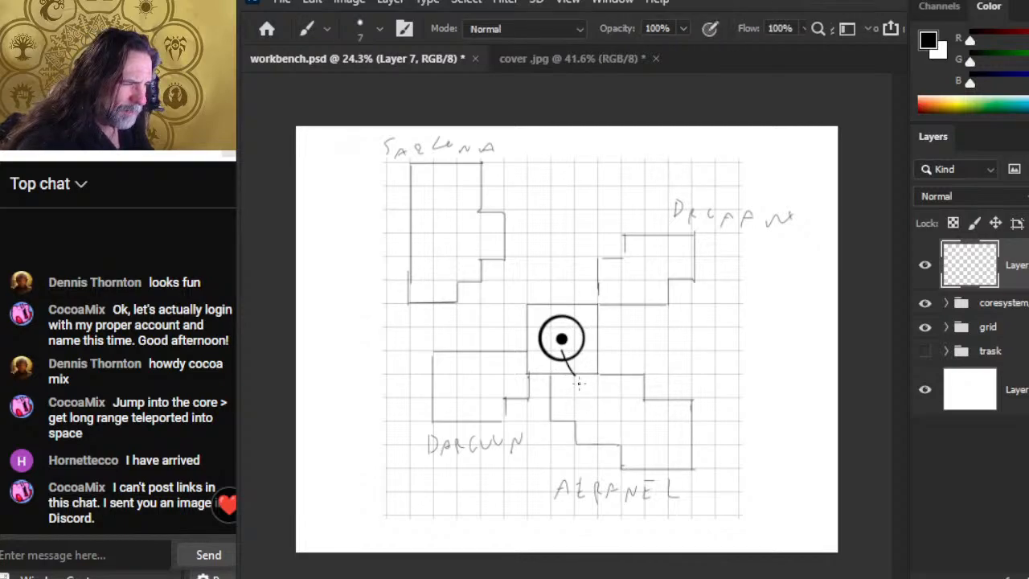
mouse_move(564, 347)
left_mouse_down()
mouse_move(574, 371)
mouse_move(564, 376)
left_mouse_up()
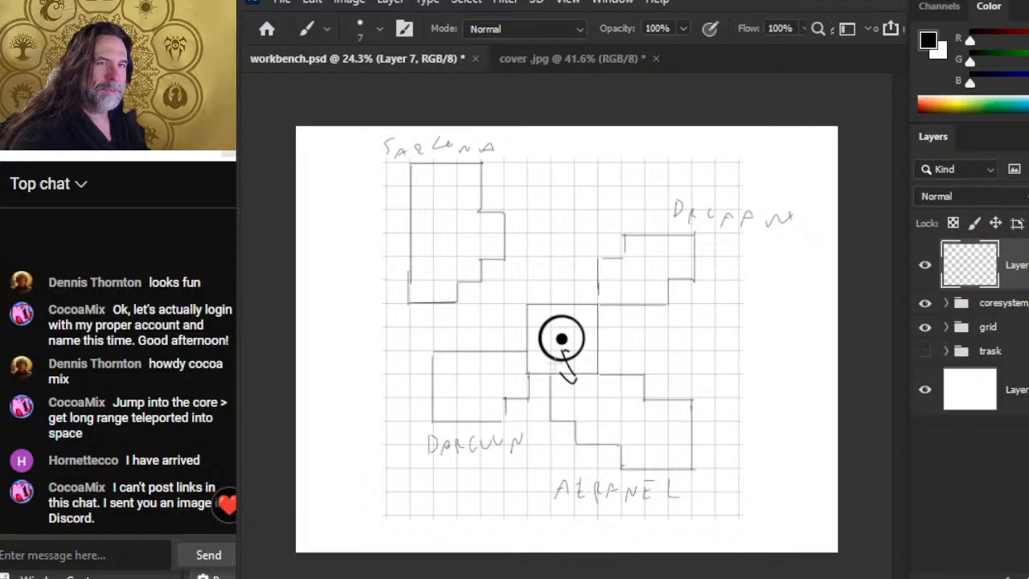
mouse_move(612, 393)
left_mouse_down()
mouse_move(593, 418)
mouse_move(623, 433)
mouse_move(616, 393)
mouse_move(606, 452)
mouse_move(596, 397)
mouse_move(605, 413)
mouse_move(632, 402)
mouse_move(635, 434)
left_mouse_up()
key("e")
key("b")
mouse_move(595, 390)
left_mouse_down()
mouse_move(634, 430)
mouse_move(609, 419)
mouse_move(628, 412)
mouse_move(628, 428)
mouse_move(626, 412)
mouse_move(578, 408)
mouse_move(608, 413)
left_mouse_up()
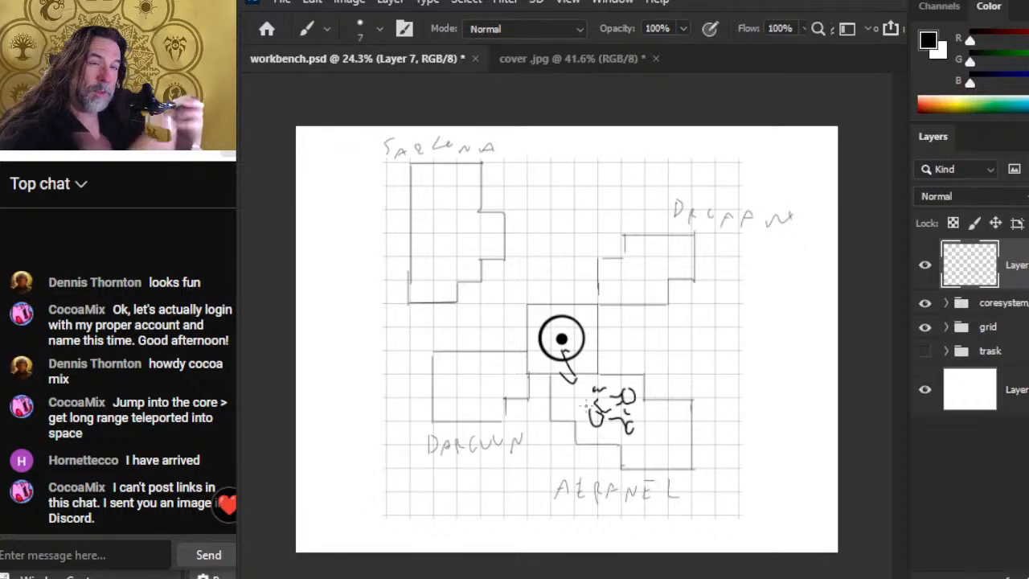
left_click_drag(663, 428, 664, 440)
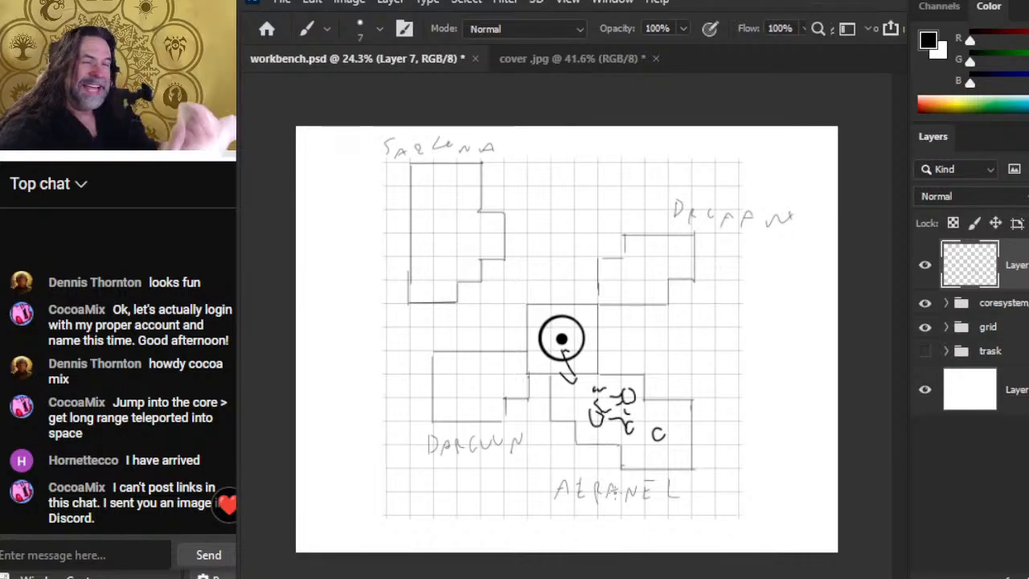
Erase the short arrow below the ring and all the small shapes in the southeastern territory.
key("e")
mouse_move(573, 359)
left_mouse_down()
mouse_move(556, 396)
mouse_move(568, 371)
mouse_move(597, 366)
mouse_move(611, 472)
mouse_move(597, 444)
mouse_move(627, 362)
mouse_move(649, 455)
left_mouse_up()
left_click_drag(641, 412, 664, 441)
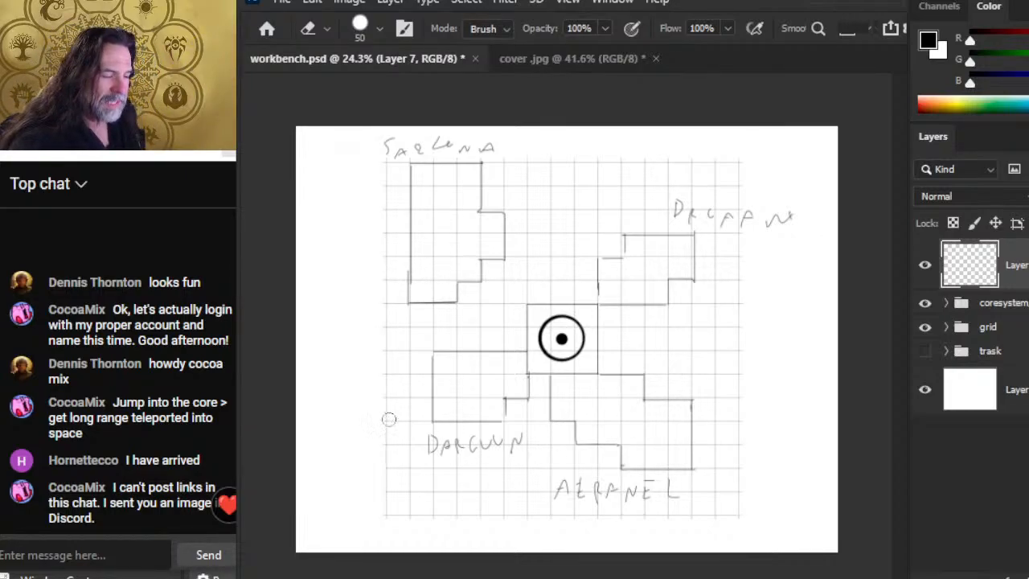
Sketch a short arrow from the ring toward DARGUUN with two ovals inside that territory, and erase these marks again.
key("b")
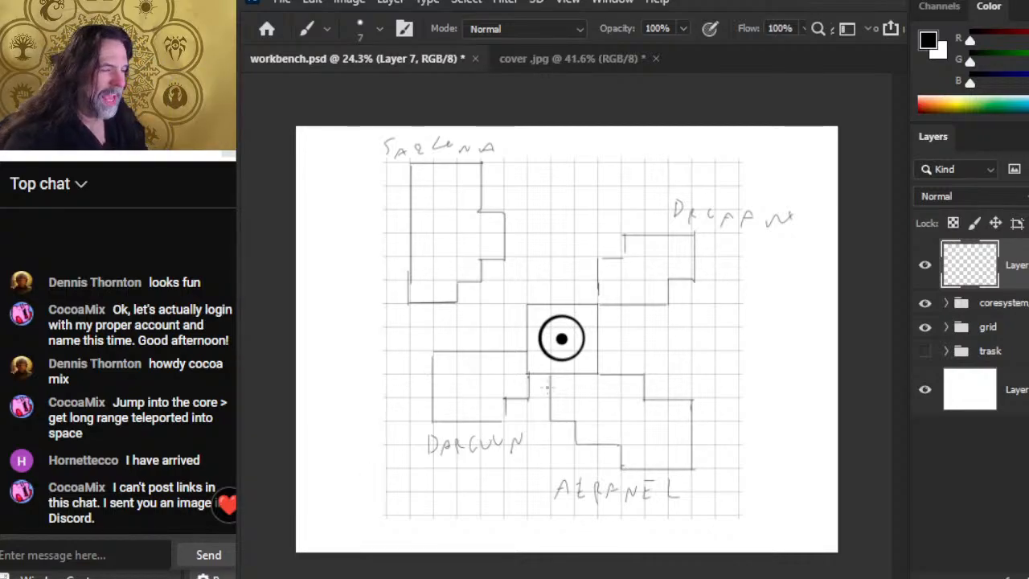
mouse_move(552, 344)
left_mouse_down()
mouse_move(526, 372)
mouse_move(489, 393)
mouse_move(479, 386)
mouse_move(496, 376)
left_mouse_up()
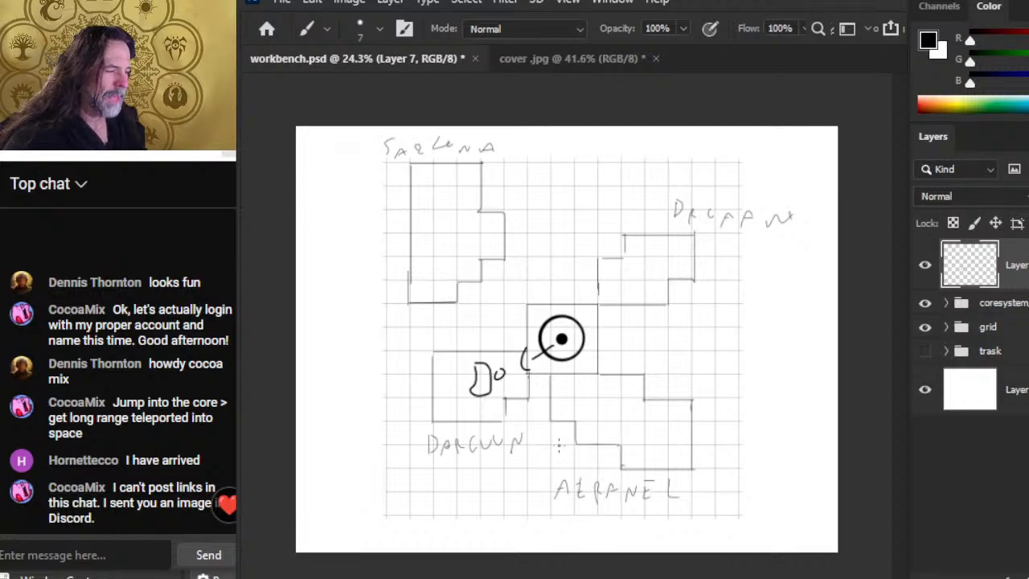
key("e")
mouse_move(563, 341)
left_mouse_down()
mouse_move(514, 373)
mouse_move(506, 354)
mouse_move(481, 371)
left_mouse_up()
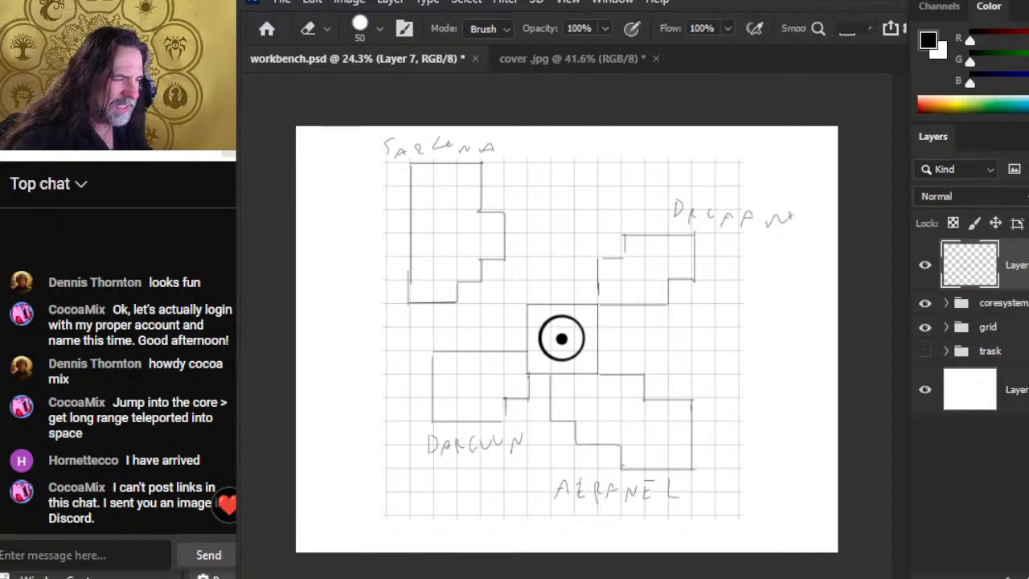
Sketch curved strokes over the northeastern and DARGUUN territories, a thick vertical line below the ring, and a large oval enclosing the ring.
key("b")
mouse_move(623, 269)
left_mouse_down()
mouse_move(647, 273)
mouse_move(623, 267)
left_mouse_up()
left_click_drag(630, 269, 629, 283)
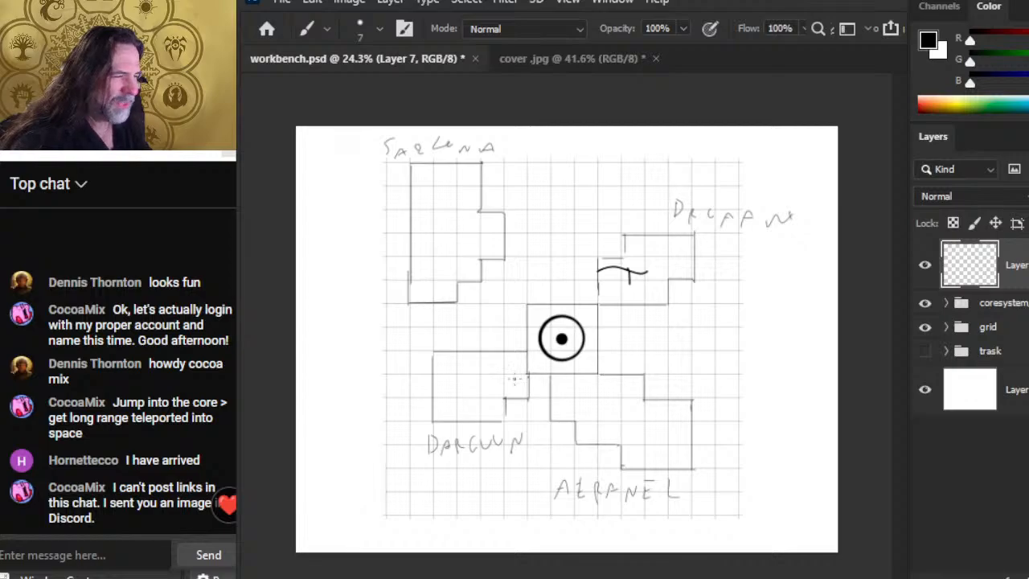
mouse_move(477, 349)
left_mouse_down()
mouse_move(477, 378)
mouse_move(540, 418)
mouse_move(537, 342)
mouse_move(536, 476)
mouse_move(537, 410)
left_mouse_up()
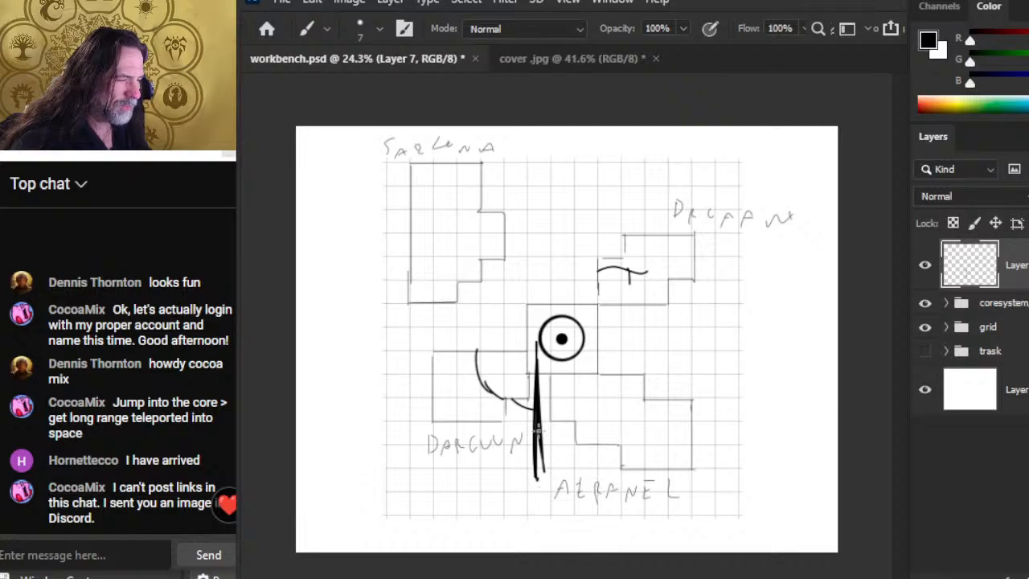
mouse_move(611, 405)
left_mouse_down()
mouse_move(641, 375)
mouse_move(649, 315)
mouse_move(537, 370)
mouse_move(651, 326)
left_mouse_up()
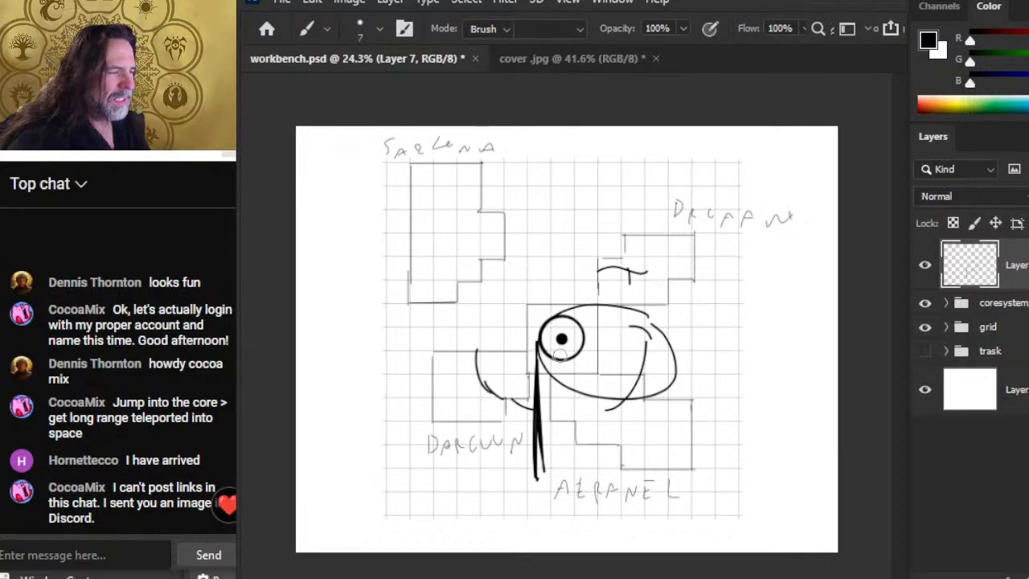
Add strokes between SARLONA and the ring, and erase the whole sketch around the territories.
left_click_drag(464, 333, 458, 375)
mouse_move(455, 304)
left_mouse_down()
mouse_move(468, 255)
mouse_move(458, 469)
mouse_move(462, 374)
mouse_move(503, 306)
mouse_move(541, 423)
mouse_move(545, 510)
mouse_move(538, 371)
mouse_move(567, 259)
mouse_move(588, 341)
mouse_move(575, 335)
mouse_move(602, 228)
mouse_move(647, 253)
mouse_move(610, 425)
mouse_move(591, 420)
mouse_move(585, 368)
mouse_move(643, 278)
mouse_move(684, 256)
mouse_move(656, 363)
mouse_move(663, 413)
mouse_move(643, 423)
mouse_move(663, 398)
mouse_move(682, 297)
left_mouse_up()
key("e")
key("b")
left_click_drag(476, 241, 534, 259)
mouse_move(452, 217)
left_mouse_down()
mouse_move(438, 224)
mouse_move(452, 229)
mouse_move(444, 239)
mouse_move(473, 238)
mouse_move(418, 294)
mouse_move(480, 201)
mouse_move(475, 324)
mouse_move(511, 259)
mouse_move(486, 239)
left_mouse_up()
key("e")
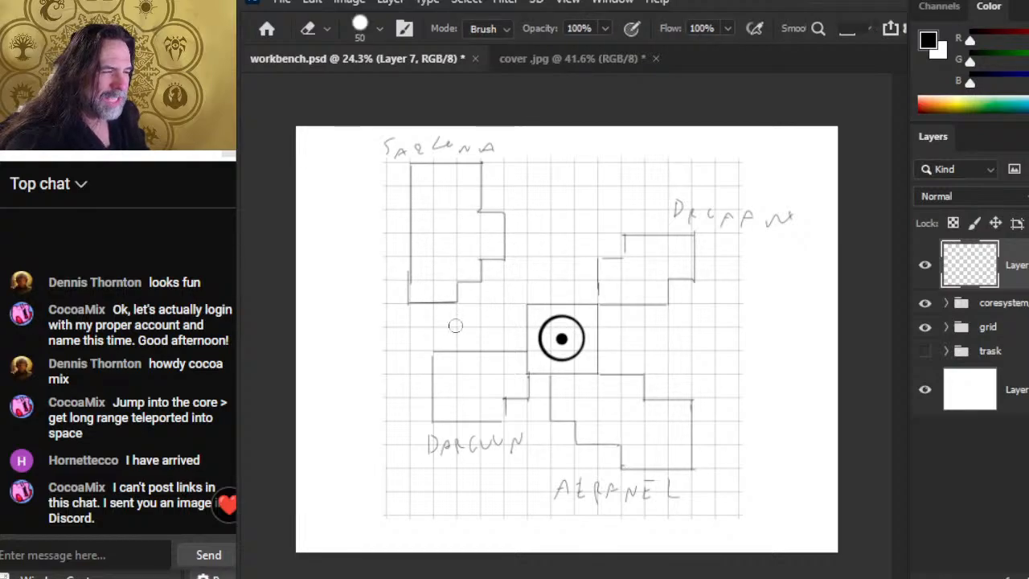
Draw curved strokes around SARLONA's southeastern corner, an arrow from there to the ring, and a large circle around the ring.
key("b")
mouse_move(438, 326)
left_mouse_down()
mouse_move(472, 318)
mouse_move(482, 309)
mouse_move(441, 323)
mouse_move(484, 302)
left_mouse_up()
mouse_move(531, 251)
left_mouse_down()
mouse_move(520, 291)
mouse_move(527, 226)
mouse_move(519, 291)
mouse_move(527, 217)
mouse_move(476, 241)
mouse_move(446, 302)
left_mouse_up()
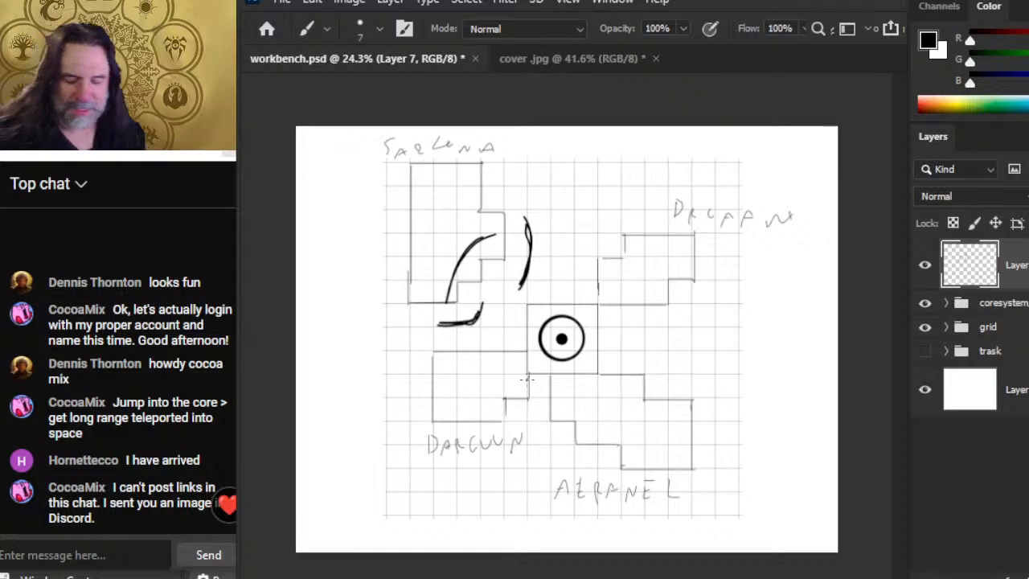
left_click_drag(500, 288, 541, 321)
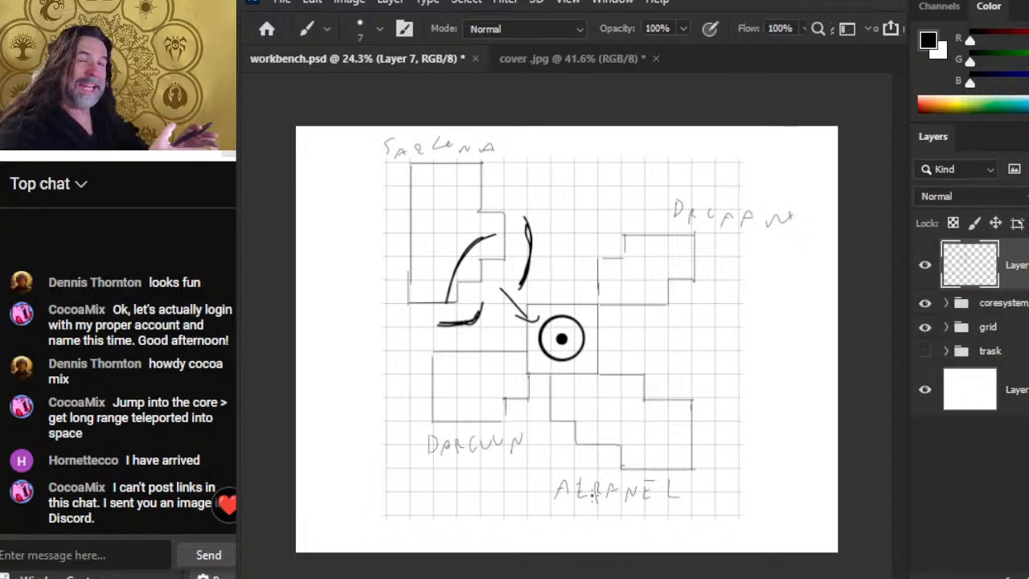
mouse_move(503, 382)
left_mouse_down()
mouse_move(539, 413)
mouse_move(616, 397)
mouse_move(639, 346)
mouse_move(613, 295)
mouse_move(576, 274)
mouse_move(527, 283)
mouse_move(526, 405)
left_mouse_up()
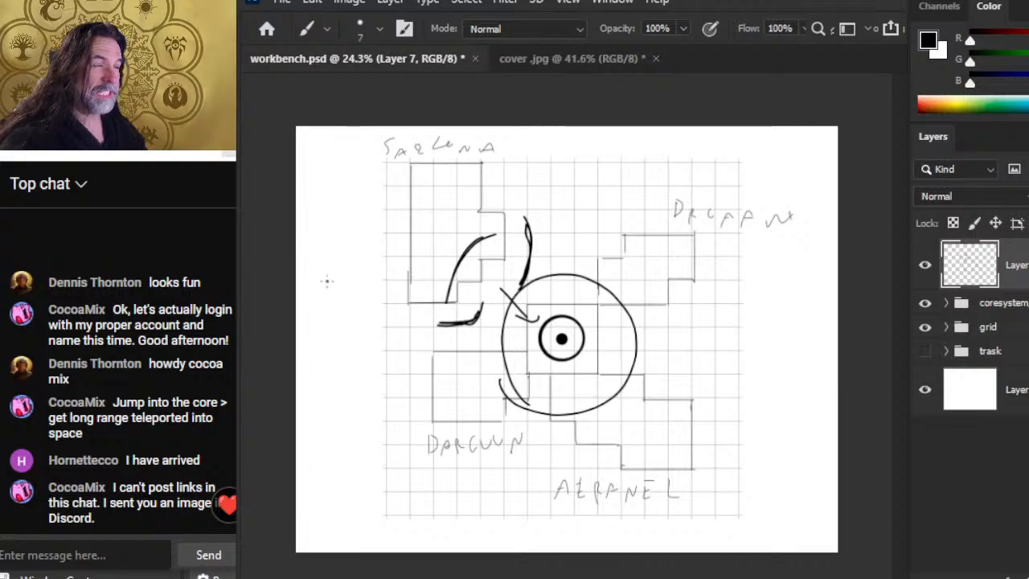
Check the dev notes in Notepad, and sketch a long curved boundary along the map's western side plus a close circle around the ring.
key("alt+Tab")
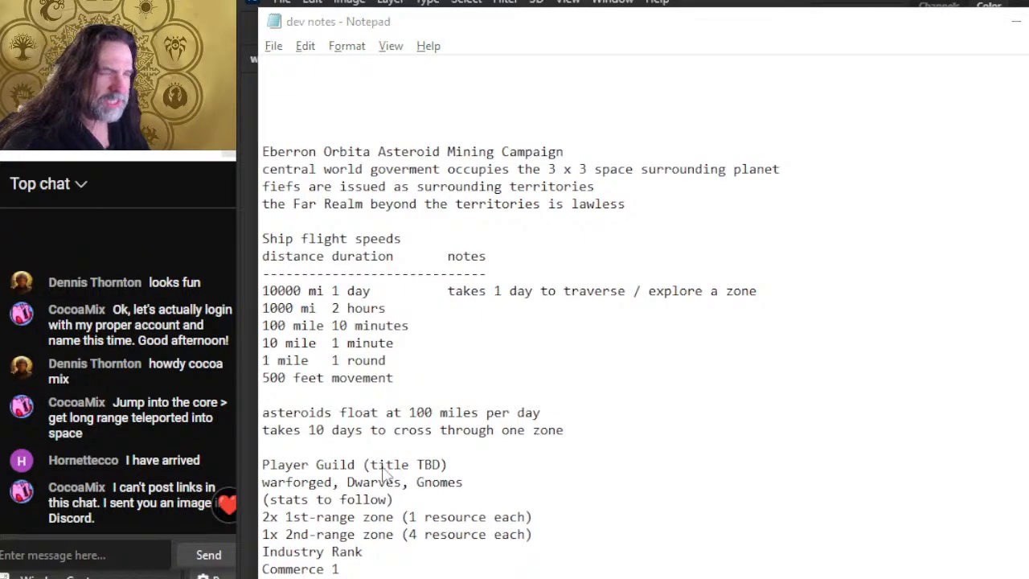
key("alt+Tab")
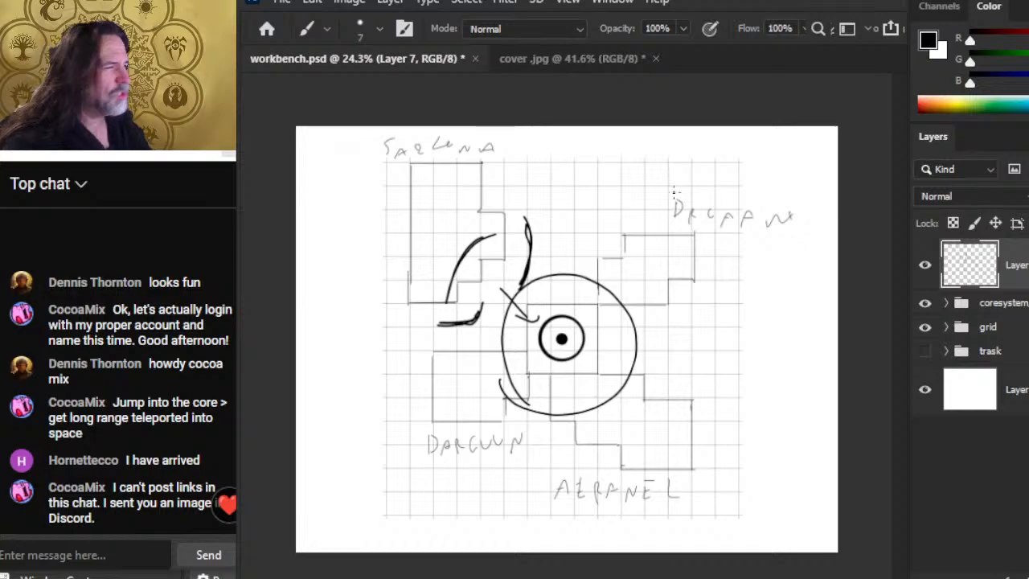
mouse_move(384, 159)
left_mouse_down()
mouse_move(365, 289)
mouse_move(393, 442)
mouse_move(431, 530)
mouse_move(477, 546)
left_mouse_up()
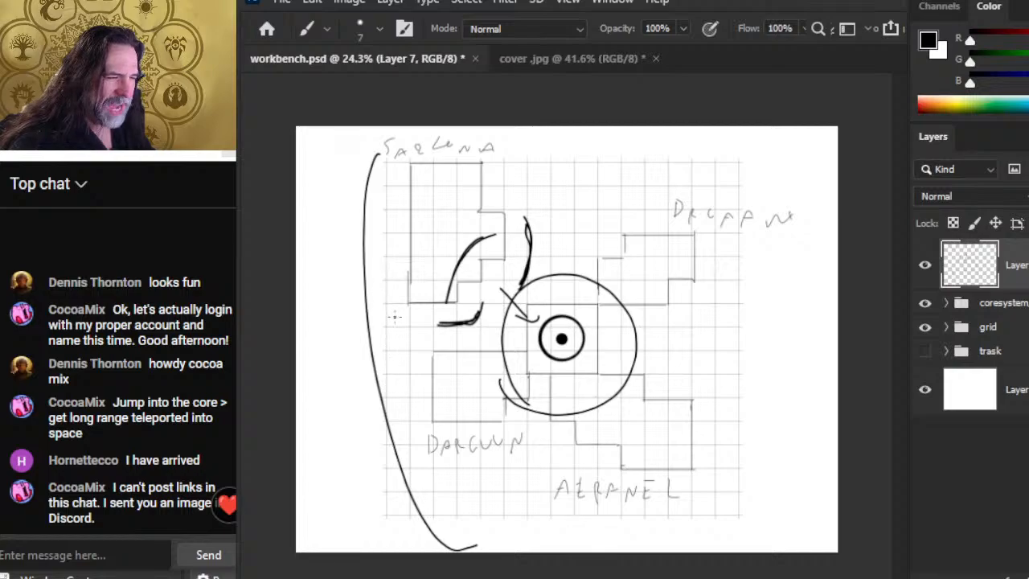
mouse_move(390, 289)
left_mouse_down()
mouse_move(389, 378)
mouse_move(378, 159)
mouse_move(372, 242)
left_mouse_up()
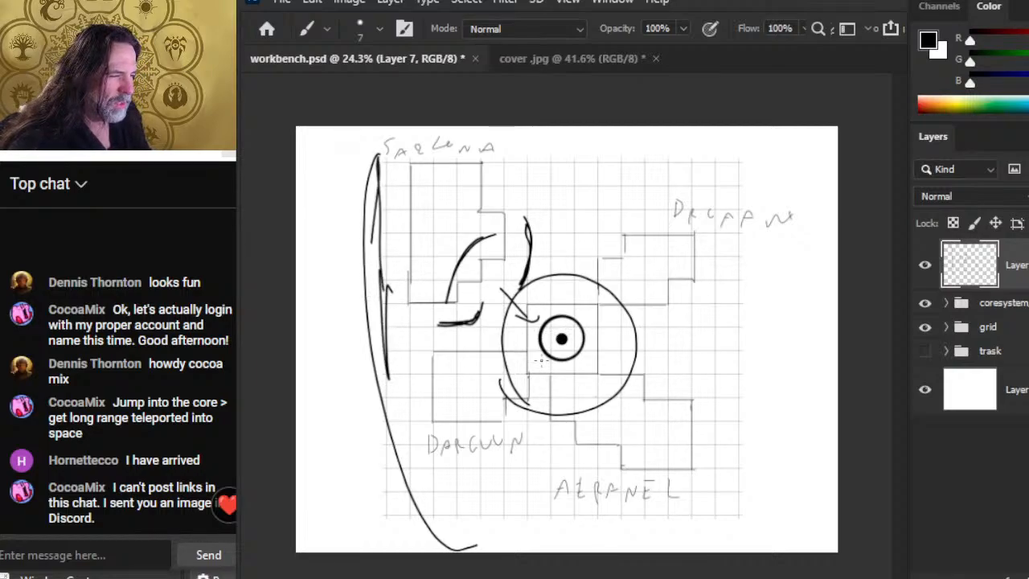
mouse_move(572, 326)
left_mouse_down()
mouse_move(556, 314)
mouse_move(593, 345)
left_mouse_up()
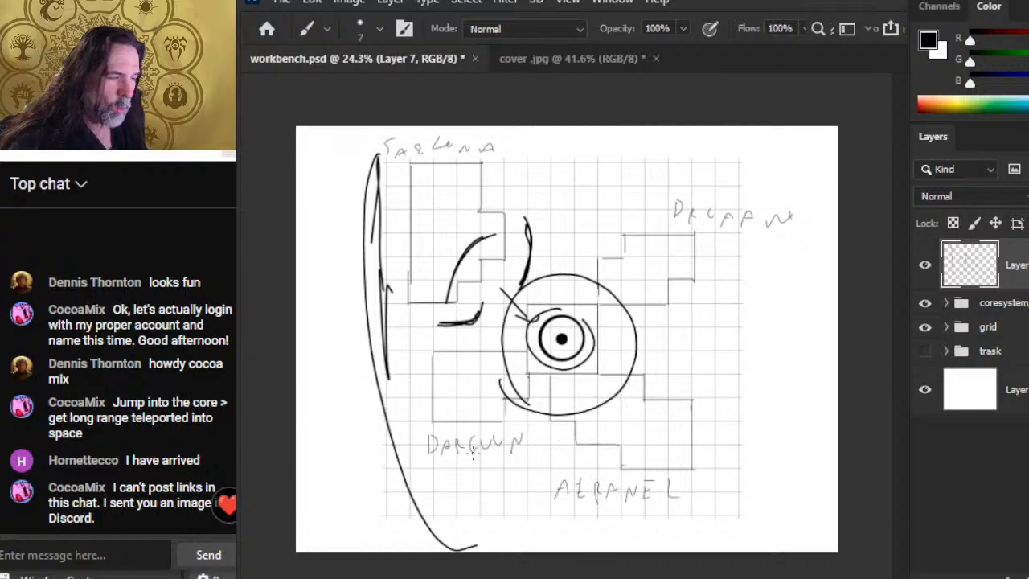
Handwrite NEAR SPACE over the DARGUUN territory and FAR REALM outside the long curved boundary.
left_click_drag(302, 327, 313, 356)
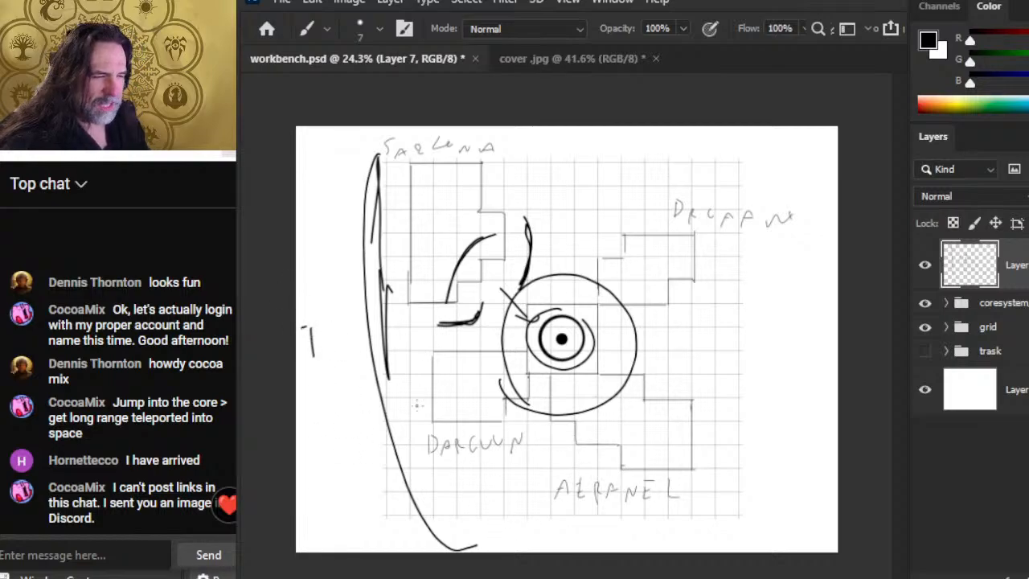
left_click_drag(409, 414, 411, 390)
mouse_move(427, 366)
left_mouse_down()
mouse_move(431, 397)
mouse_move(432, 378)
mouse_move(474, 398)
left_mouse_up()
mouse_move(469, 361)
left_mouse_down()
mouse_move(476, 410)
mouse_move(433, 425)
mouse_move(468, 405)
mouse_move(498, 426)
left_mouse_up()
mouse_move(324, 414)
left_mouse_down()
mouse_move(322, 443)
mouse_move(326, 413)
left_mouse_up()
mouse_move(340, 420)
left_mouse_down()
mouse_move(344, 447)
mouse_move(354, 431)
left_mouse_up()
mouse_move(362, 408)
left_mouse_down()
mouse_move(354, 437)
mouse_move(372, 427)
left_mouse_up()
mouse_move(320, 465)
left_mouse_down()
mouse_move(317, 497)
mouse_move(336, 440)
mouse_move(342, 474)
mouse_move(357, 458)
left_mouse_up()
mouse_move(358, 458)
left_mouse_down()
mouse_move(381, 488)
mouse_move(379, 450)
left_mouse_up()
mouse_move(381, 458)
left_mouse_down()
mouse_move(380, 491)
mouse_move(399, 468)
left_mouse_up()
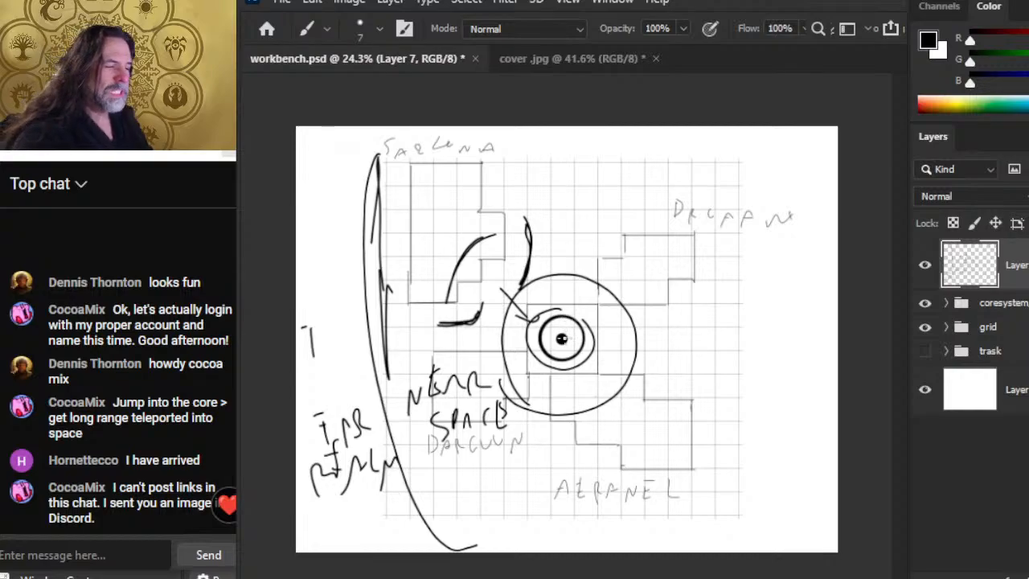
Draw long arrows radiating from the ring to the north, northeast and west, add a western curve, and fill the ring with small loops.
mouse_move(581, 329)
left_mouse_down()
mouse_move(762, 245)
mouse_move(770, 283)
mouse_move(749, 269)
left_mouse_up()
mouse_move(566, 339)
left_mouse_down()
mouse_move(573, 175)
mouse_move(544, 184)
mouse_move(577, 161)
mouse_move(581, 227)
mouse_move(572, 160)
left_mouse_up()
mouse_move(544, 178)
left_mouse_down()
mouse_move(565, 126)
mouse_move(577, 157)
left_mouse_up()
mouse_move(540, 341)
left_mouse_down()
mouse_move(272, 254)
mouse_move(334, 236)
left_mouse_up()
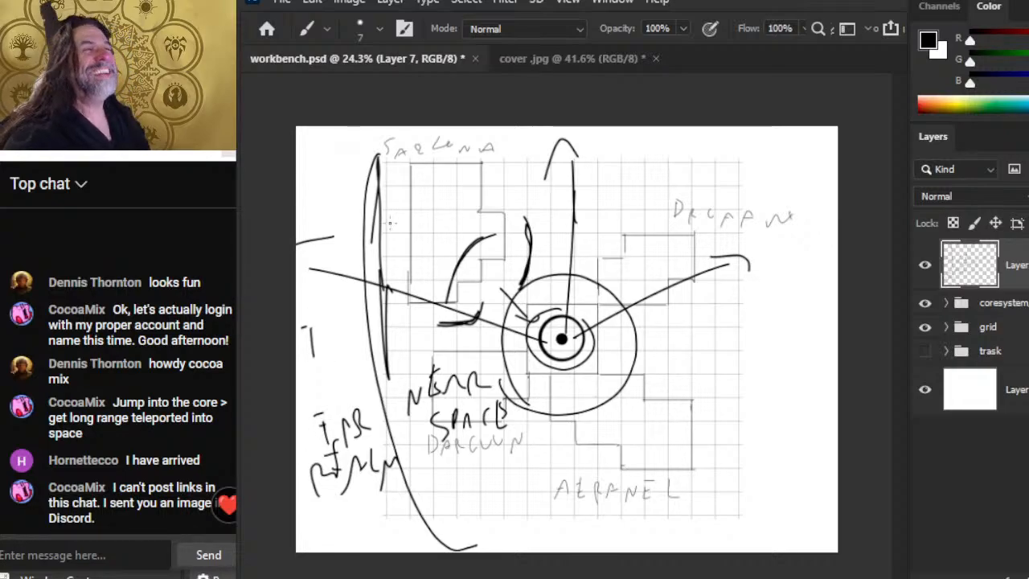
mouse_move(344, 315)
left_mouse_down()
mouse_move(362, 332)
mouse_move(457, 348)
mouse_move(584, 337)
mouse_move(560, 323)
mouse_move(568, 353)
mouse_move(561, 338)
mouse_move(584, 335)
mouse_move(567, 324)
mouse_move(577, 326)
mouse_move(560, 337)
mouse_move(562, 323)
mouse_move(560, 341)
mouse_move(569, 355)
mouse_move(583, 346)
mouse_move(579, 355)
mouse_move(547, 346)
mouse_move(560, 321)
mouse_move(561, 338)
mouse_move(597, 344)
mouse_move(579, 334)
mouse_move(559, 348)
mouse_move(561, 363)
mouse_move(547, 325)
left_mouse_up()
mouse_move(561, 362)
left_mouse_down()
mouse_move(548, 350)
mouse_move(568, 340)
mouse_move(553, 352)
left_mouse_up()
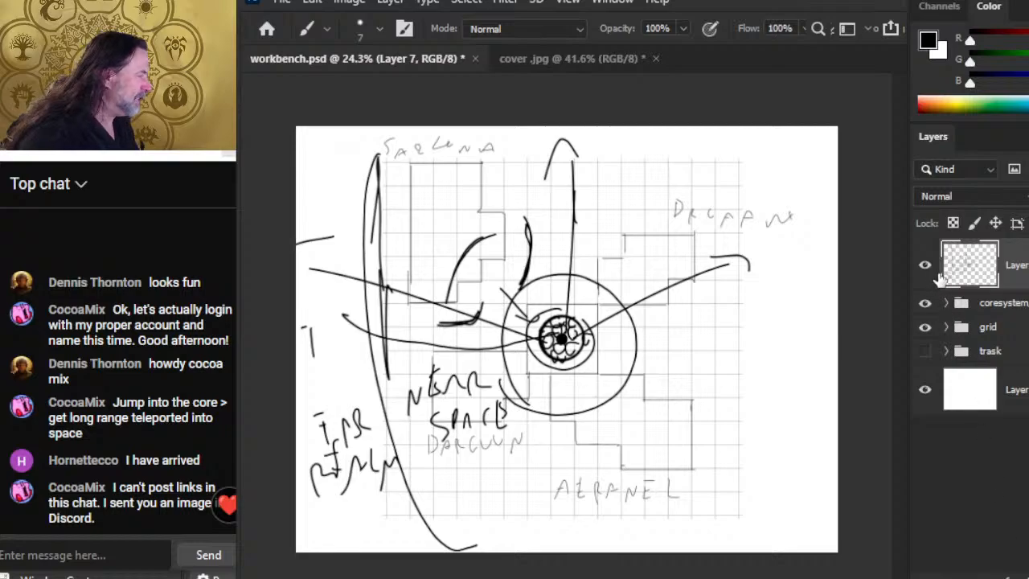
Hide the sketch layer and, on a new layer, draw a long curve from the west leading to small ovals beside the ring.
left_click(925, 265)
key("ctrl+shift+alt+n")
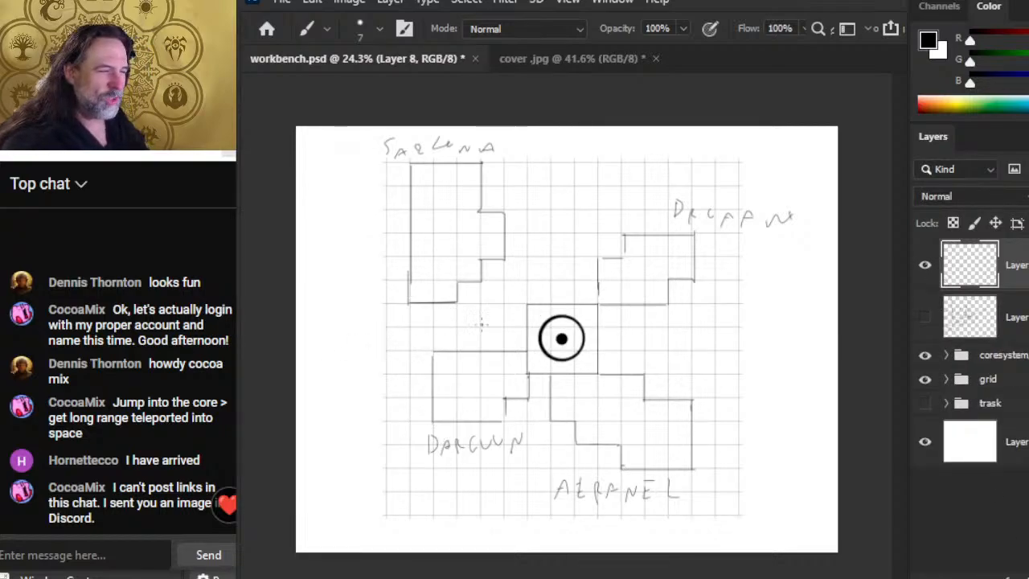
mouse_move(322, 229)
left_mouse_down()
mouse_move(396, 336)
mouse_move(523, 349)
mouse_move(480, 347)
left_mouse_up()
left_click_drag(494, 307, 492, 331)
left_click_drag(527, 313, 521, 327)
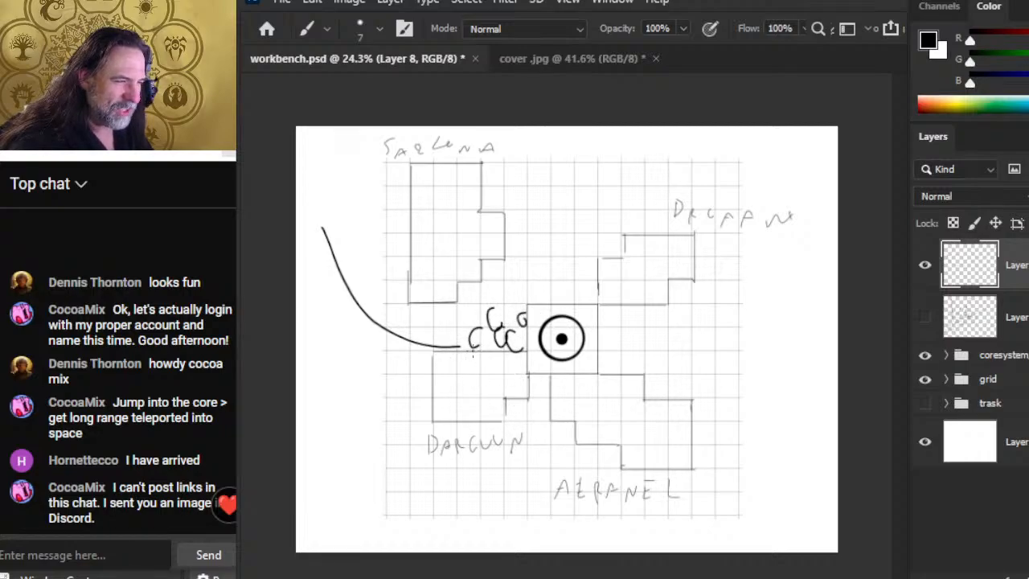
Erase the long western curve, replace it with a shorter curved arrow toward the small ovals, and close one of the ovals.
key("e")
mouse_move(455, 349)
left_mouse_down()
mouse_move(323, 300)
mouse_move(312, 232)
mouse_move(348, 326)
left_mouse_up()
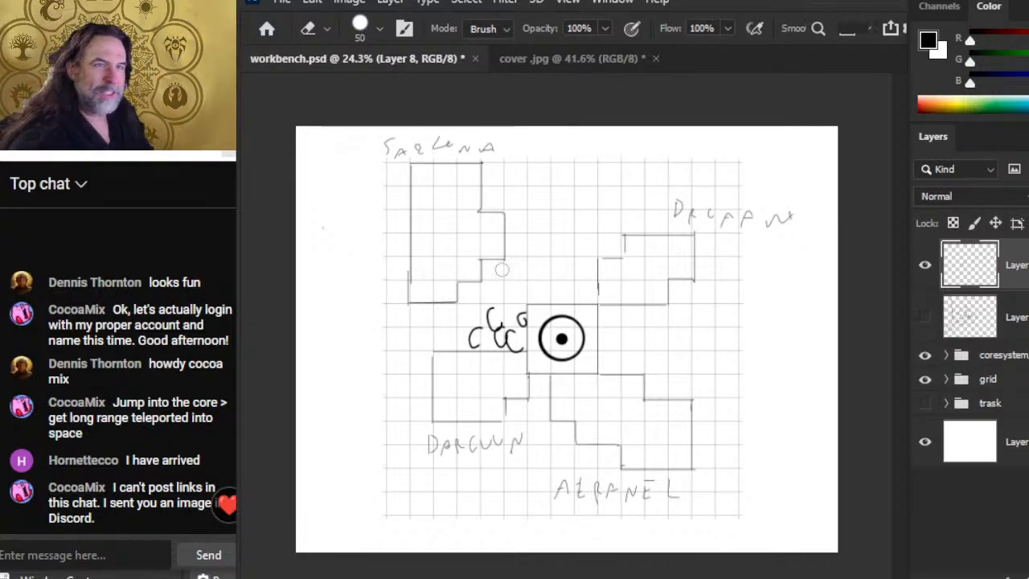
key("b")
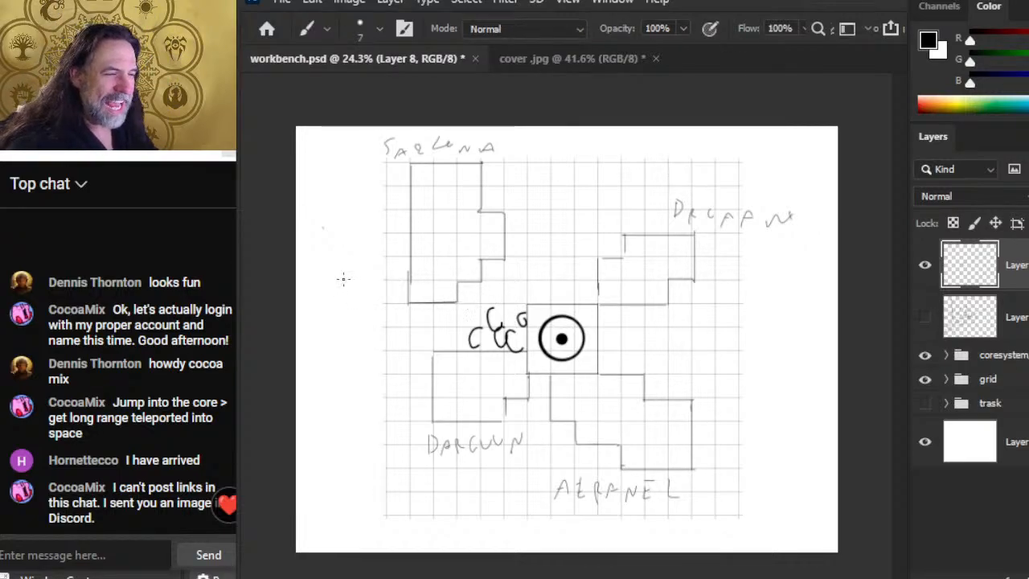
mouse_move(324, 260)
left_mouse_down()
mouse_move(379, 309)
mouse_move(369, 313)
left_mouse_up()
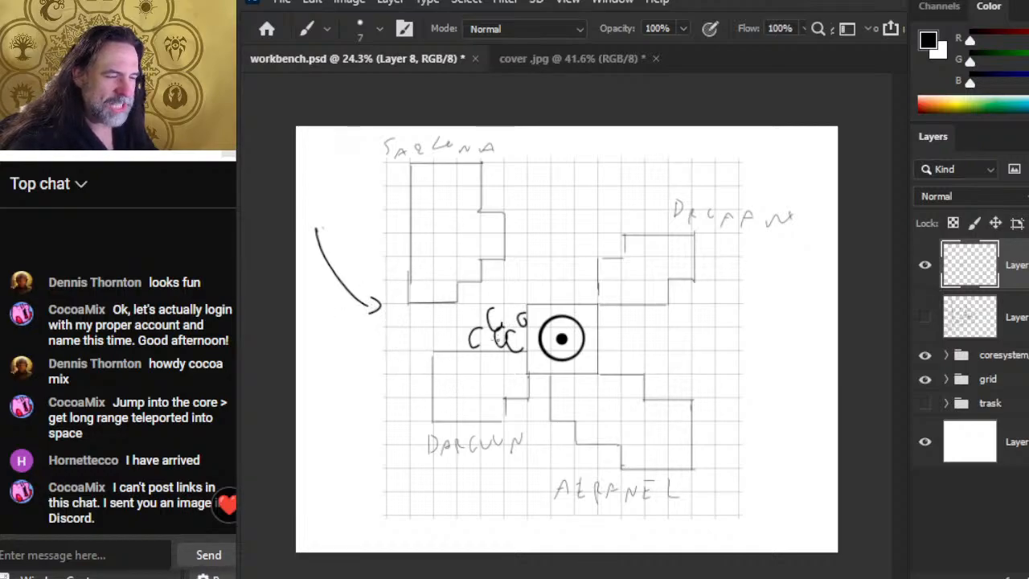
left_click_drag(486, 308, 498, 322)
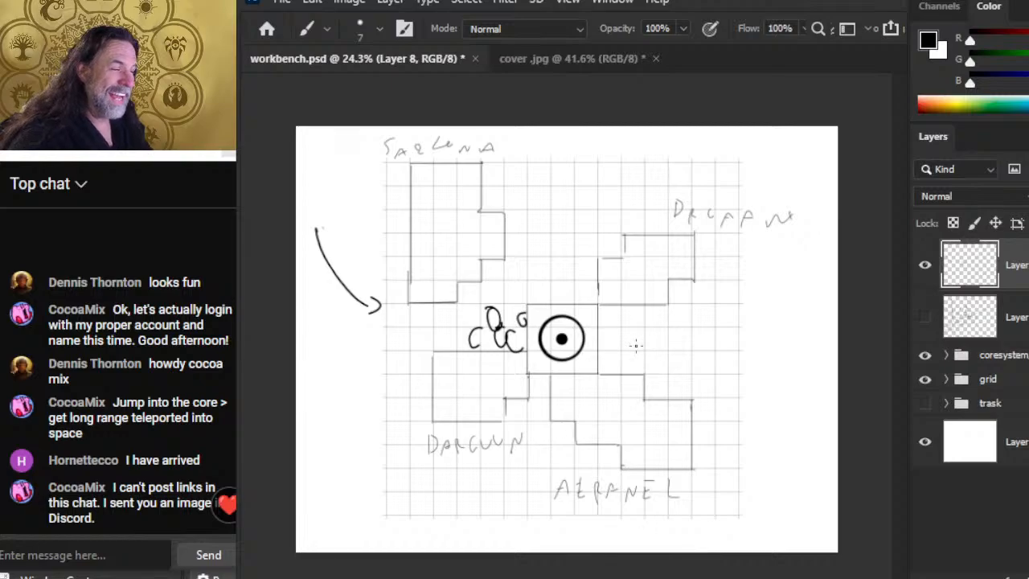
Draw small ovals around the ring's east, north and southwest sides, plus a western arrow stopped by a curved barrier.
mouse_move(614, 331)
left_mouse_down()
mouse_move(612, 344)
mouse_move(635, 343)
left_mouse_up()
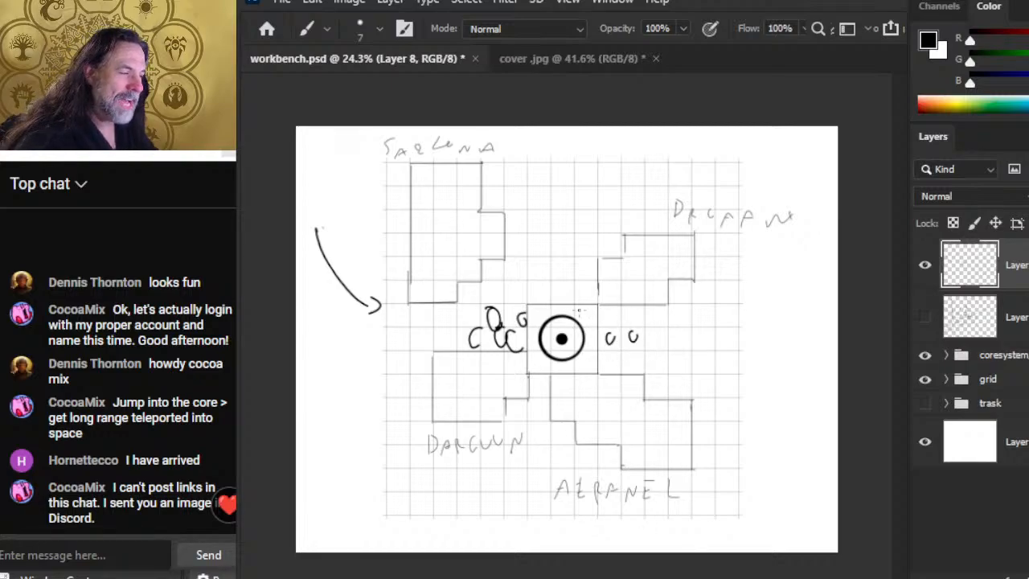
mouse_move(573, 285)
left_mouse_down()
mouse_move(572, 296)
mouse_move(548, 278)
left_mouse_up()
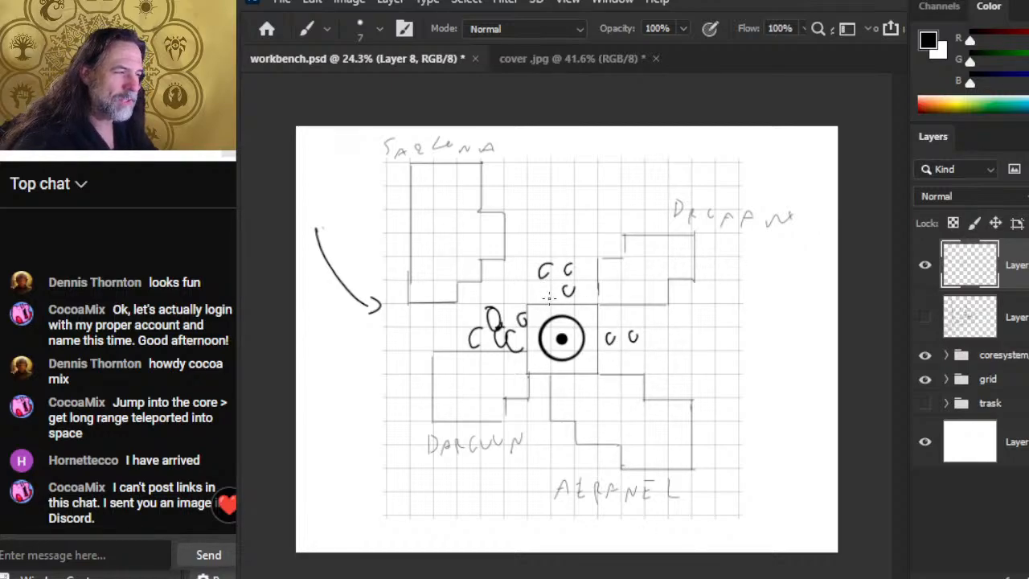
left_click_drag(575, 238, 574, 251)
left_click_drag(521, 289, 520, 301)
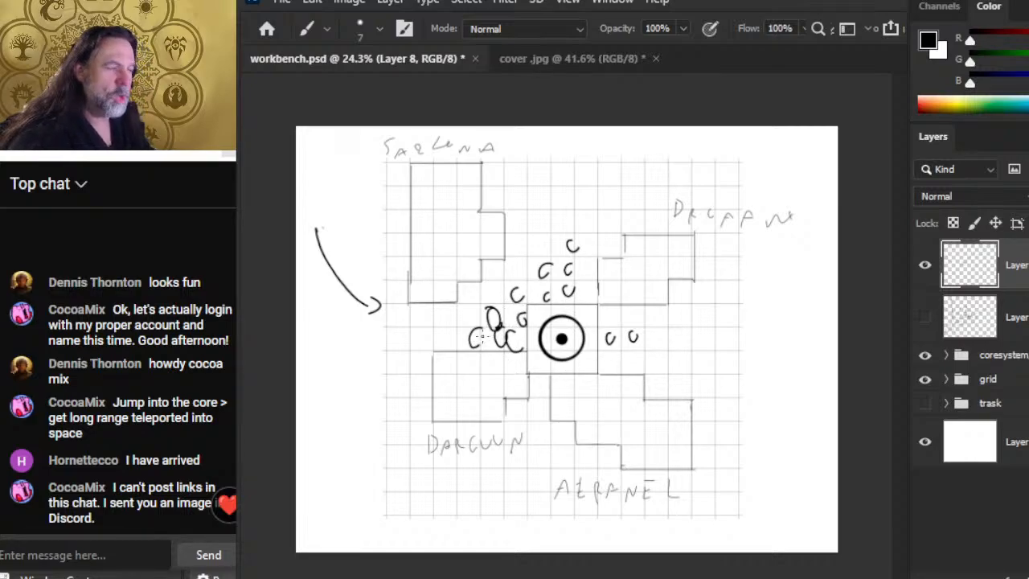
left_click_drag(577, 286, 562, 310)
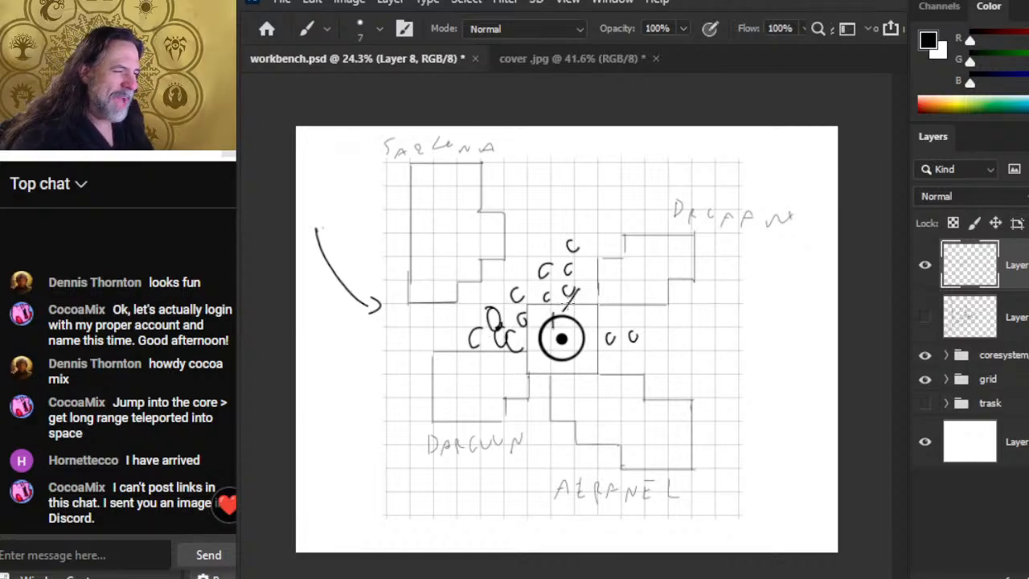
left_click_drag(537, 385, 532, 394)
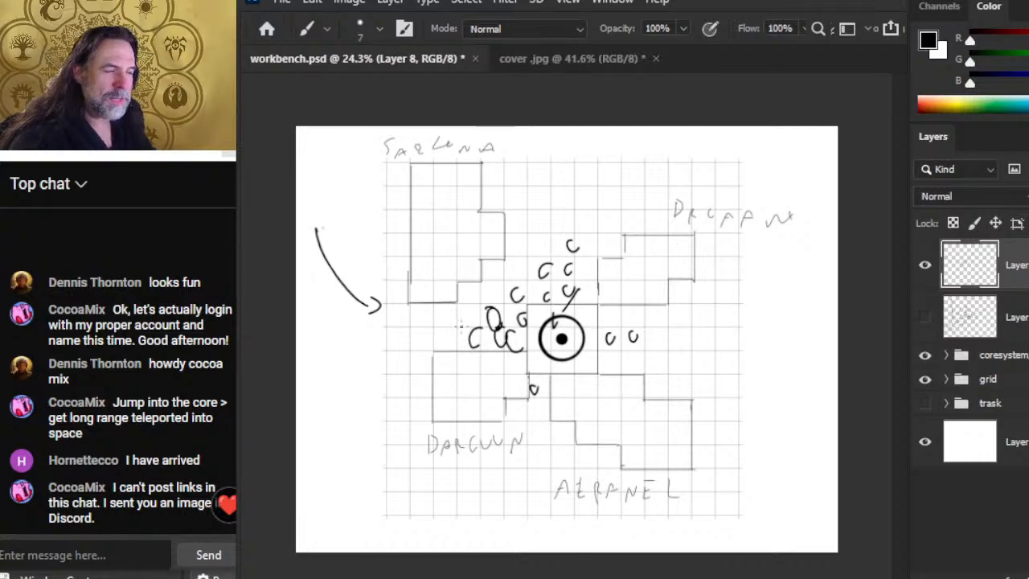
left_click_drag(487, 295, 470, 365)
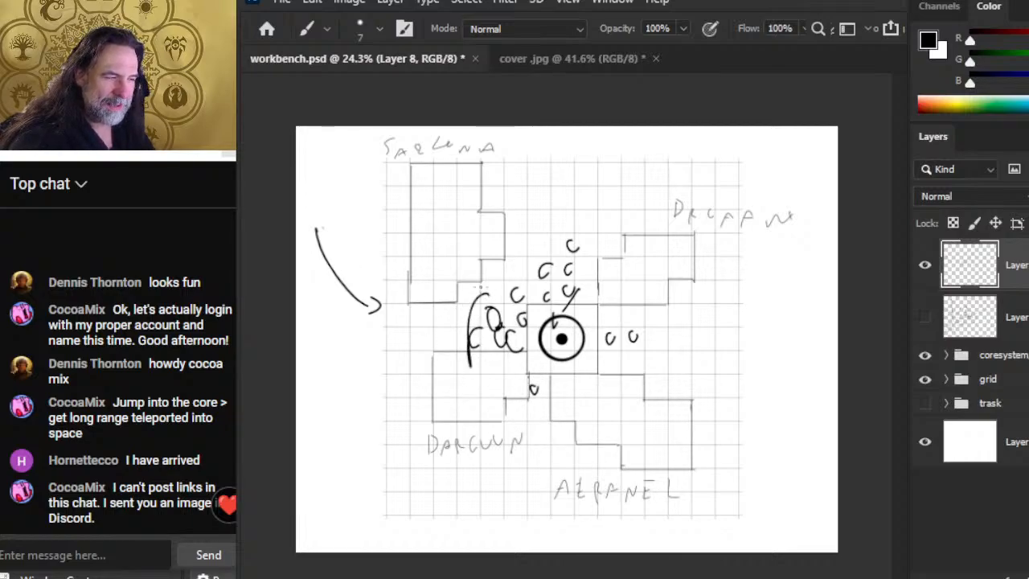
mouse_move(379, 306)
left_mouse_down()
mouse_move(439, 316)
mouse_move(447, 331)
left_mouse_up()
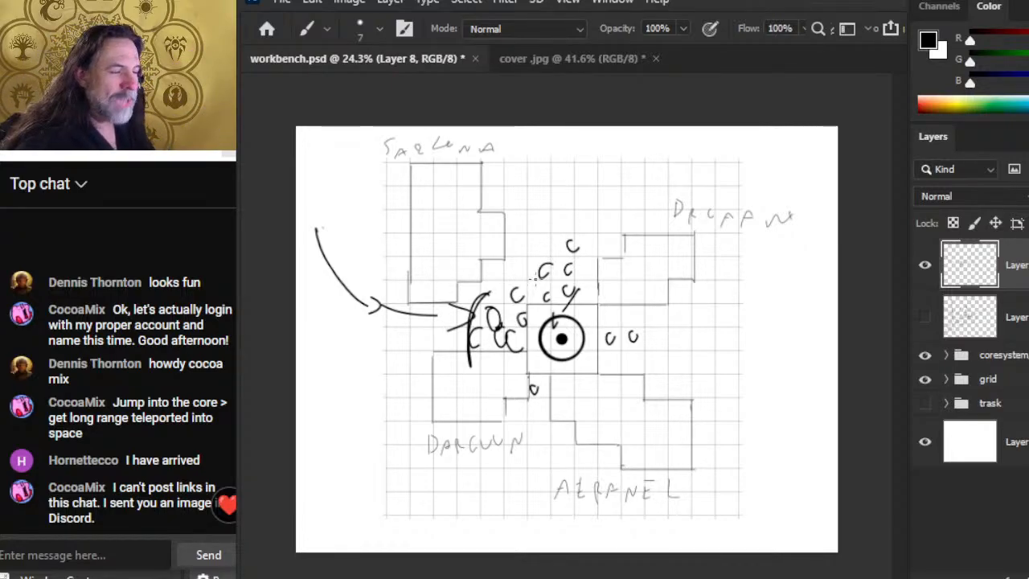
Erase a lane through the western ovals, outline its edges, and extend the western arrow through it to the ring.
key("e")
mouse_move(485, 307)
left_mouse_down()
mouse_move(447, 309)
mouse_move(560, 307)
mouse_move(442, 313)
mouse_move(561, 322)
mouse_move(506, 316)
mouse_move(678, 351)
mouse_move(467, 302)
mouse_move(539, 301)
mouse_move(539, 279)
mouse_move(445, 291)
mouse_move(478, 308)
mouse_move(462, 337)
mouse_move(542, 328)
mouse_move(460, 371)
left_mouse_up()
key("b")
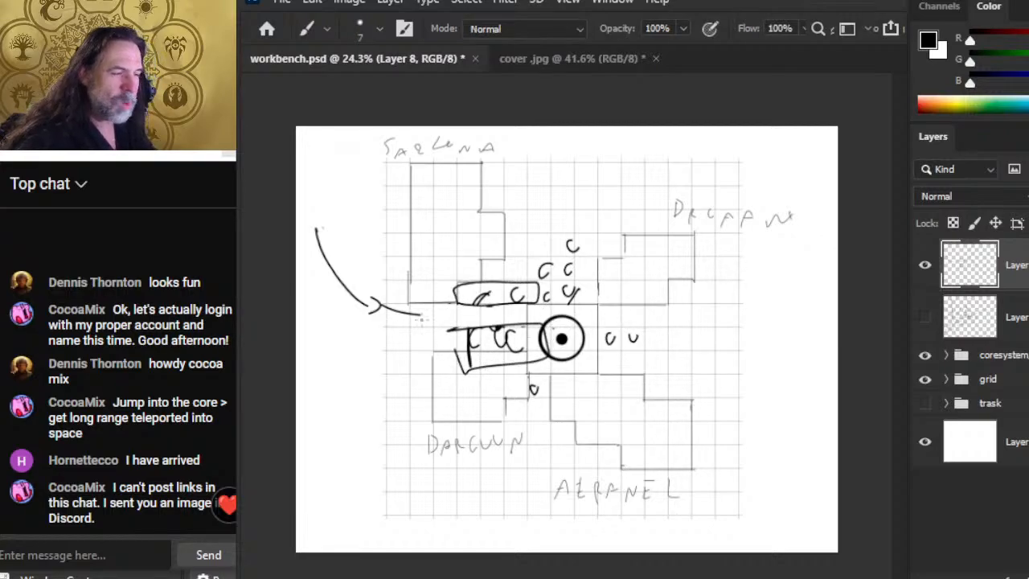
mouse_move(397, 316)
left_mouse_down()
mouse_move(577, 308)
mouse_move(562, 320)
left_mouse_up()
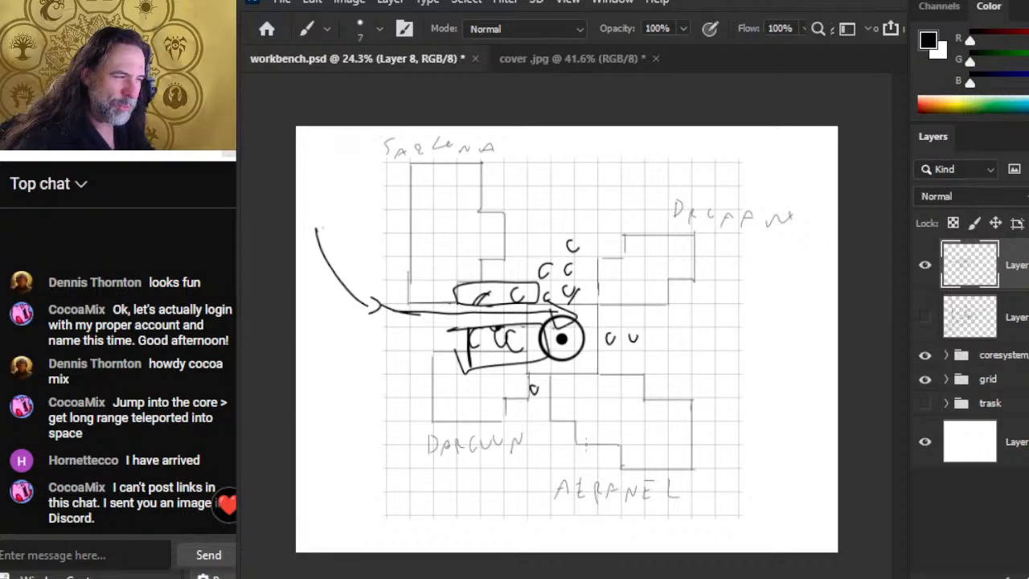
Erase the whole arrow-and-oval sketch, and draw and remove a few crossing strokes northwest of the ring.
key("e")
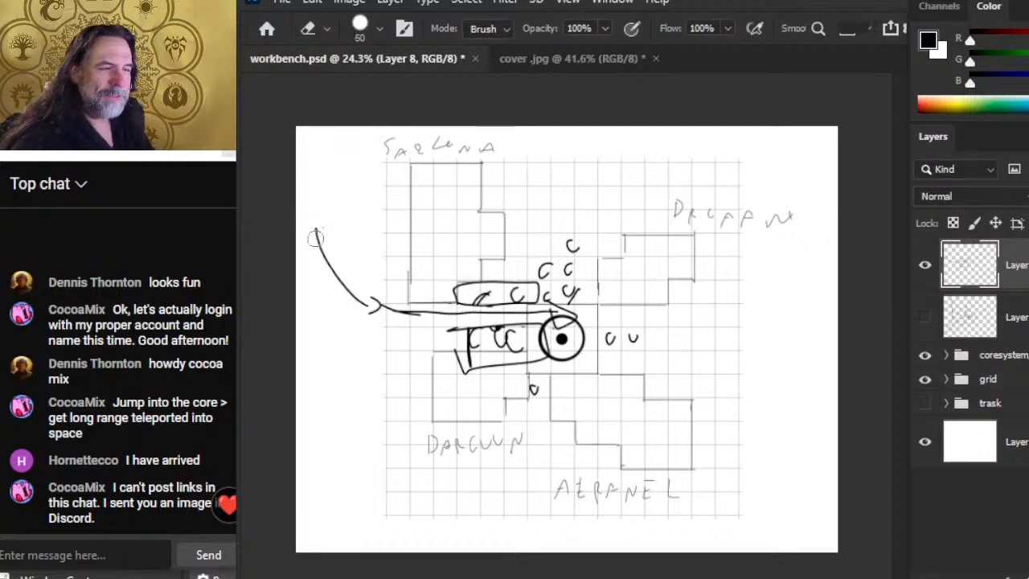
mouse_move(294, 201)
left_mouse_down()
mouse_move(376, 297)
mouse_move(353, 267)
mouse_move(422, 251)
mouse_move(486, 444)
mouse_move(475, 398)
mouse_move(495, 271)
mouse_move(522, 226)
mouse_move(552, 309)
mouse_move(552, 388)
mouse_move(522, 462)
mouse_move(527, 274)
mouse_move(601, 201)
mouse_move(631, 295)
mouse_move(630, 424)
left_mouse_up()
key("b")
mouse_move(522, 291)
left_mouse_down()
mouse_move(481, 337)
mouse_move(515, 313)
left_mouse_up()
left_click_drag(520, 257, 502, 305)
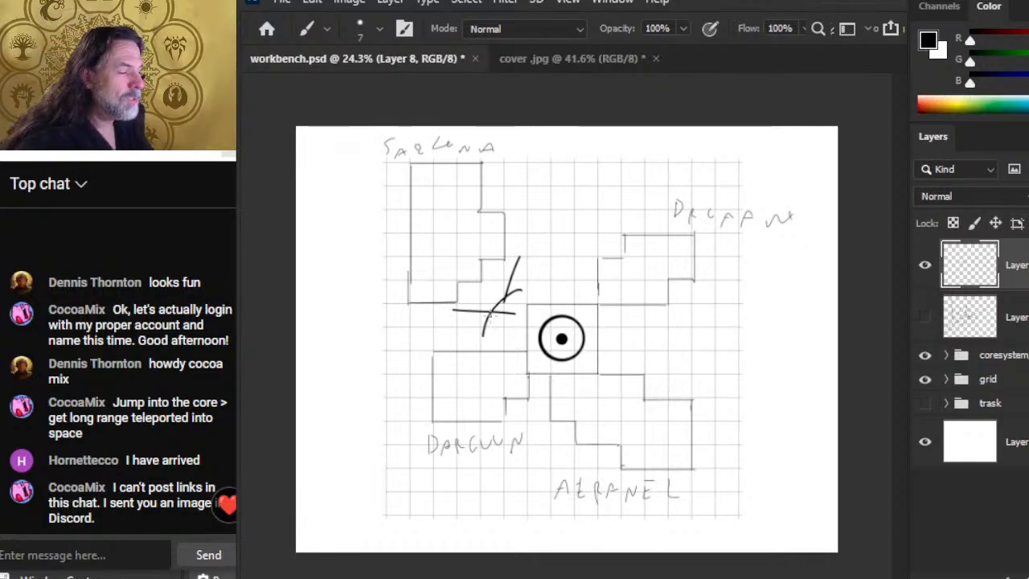
key("e")
left_click_drag(483, 291, 486, 377)
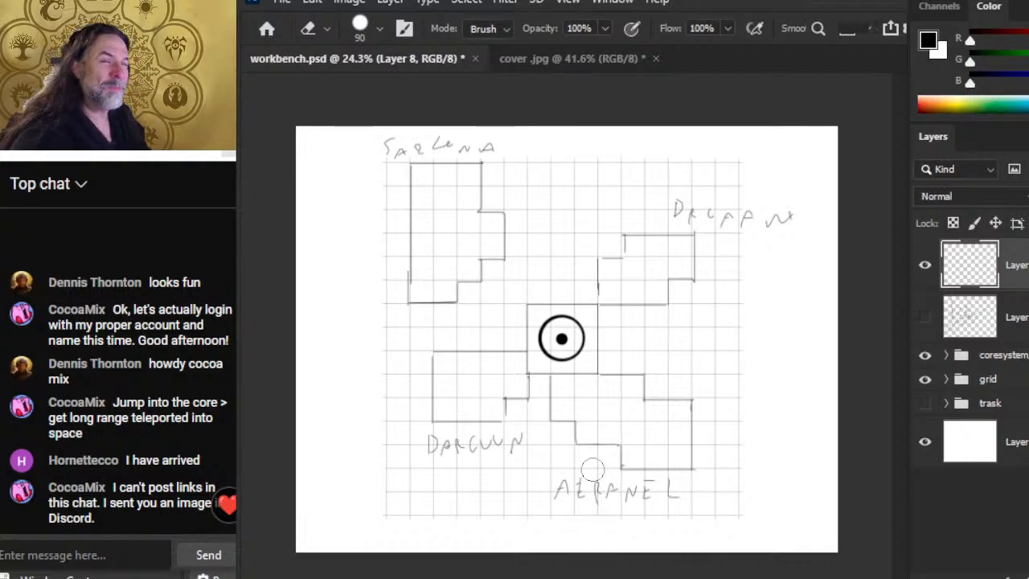
Draw separate clusters of three small ovals north, northwest and east of the ring.
key("b")
left_click_drag(608, 330, 615, 339)
key("ctrl+z")
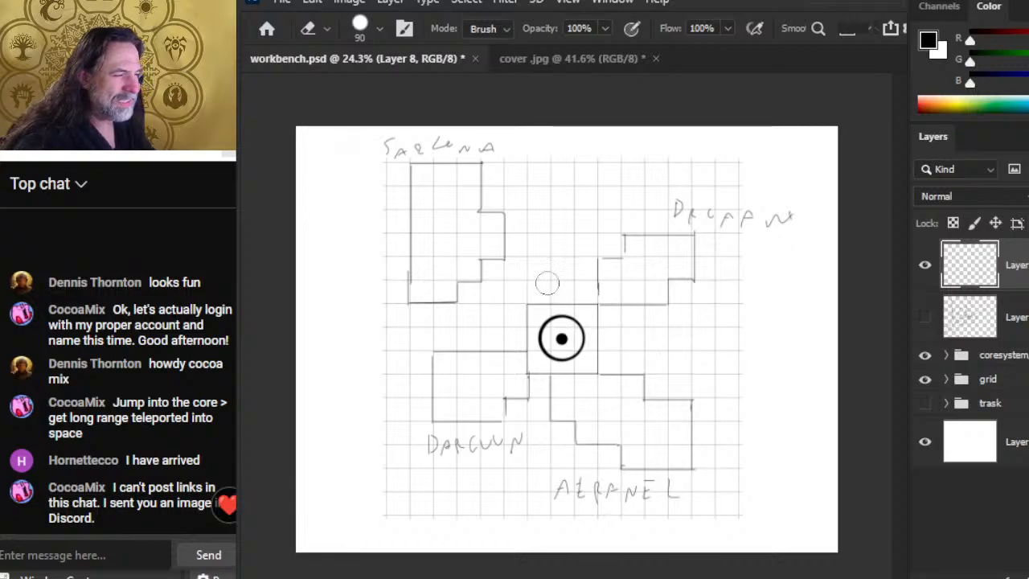
mouse_move(566, 286)
left_mouse_down()
mouse_move(565, 302)
mouse_move(548, 298)
left_mouse_up()
left_click_drag(567, 265, 567, 278)
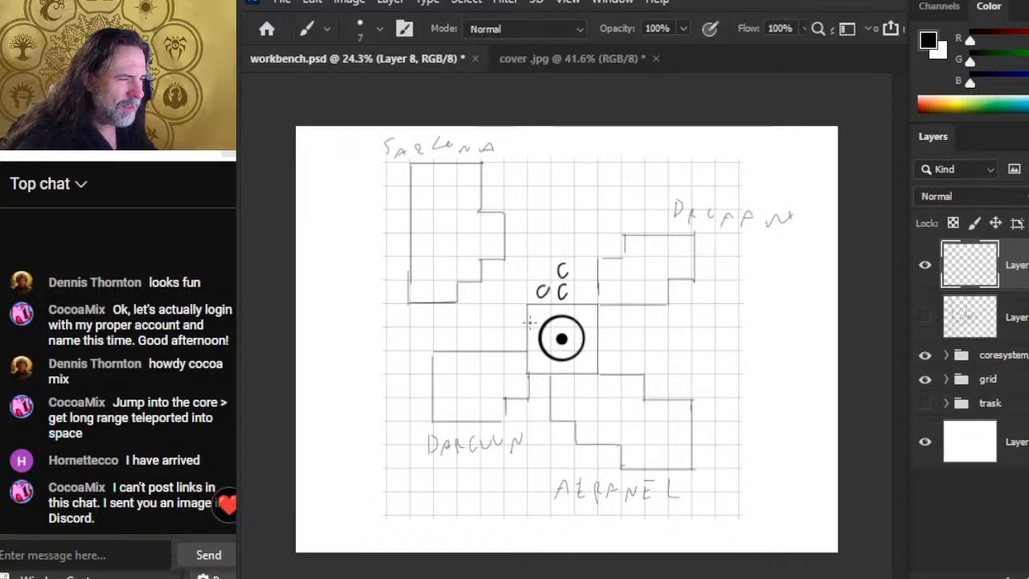
mouse_move(519, 312)
left_mouse_down()
mouse_move(502, 295)
mouse_move(522, 291)
mouse_move(500, 326)
left_mouse_up()
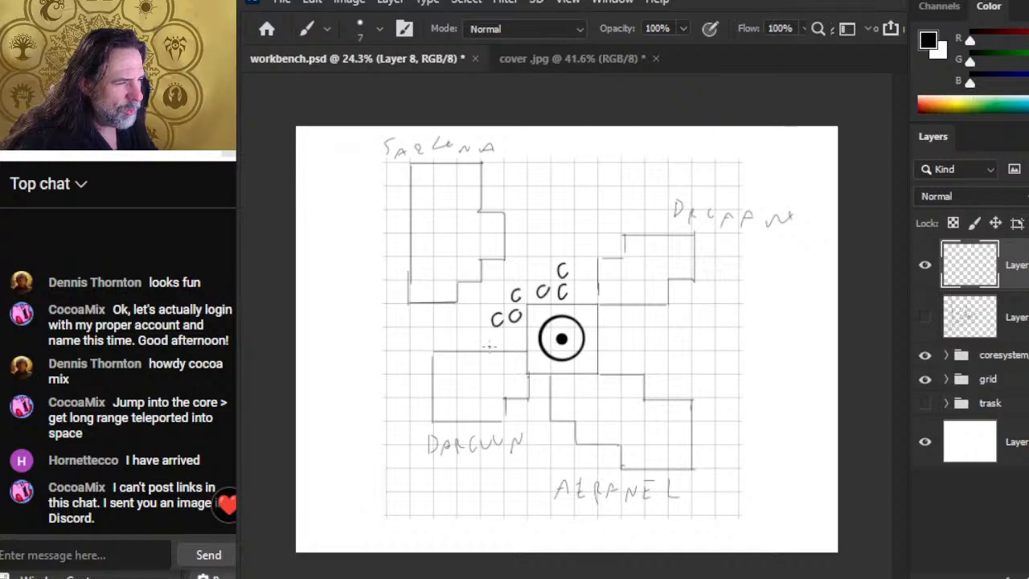
mouse_move(612, 335)
left_mouse_down()
mouse_move(607, 359)
mouse_move(630, 346)
left_mouse_up()
Outline the northwest, north and east oval clusters with Lasso selections, and clear the selection.
key("l")
mouse_move(469, 274)
left_mouse_down()
mouse_move(522, 276)
mouse_move(529, 319)
mouse_move(530, 345)
mouse_move(481, 347)
left_mouse_up()
left_click_drag(533, 251, 532, 315)
left_click_drag(544, 257, 533, 252)
mouse_move(596, 317)
left_mouse_down()
mouse_move(631, 391)
mouse_move(597, 337)
left_mouse_up()
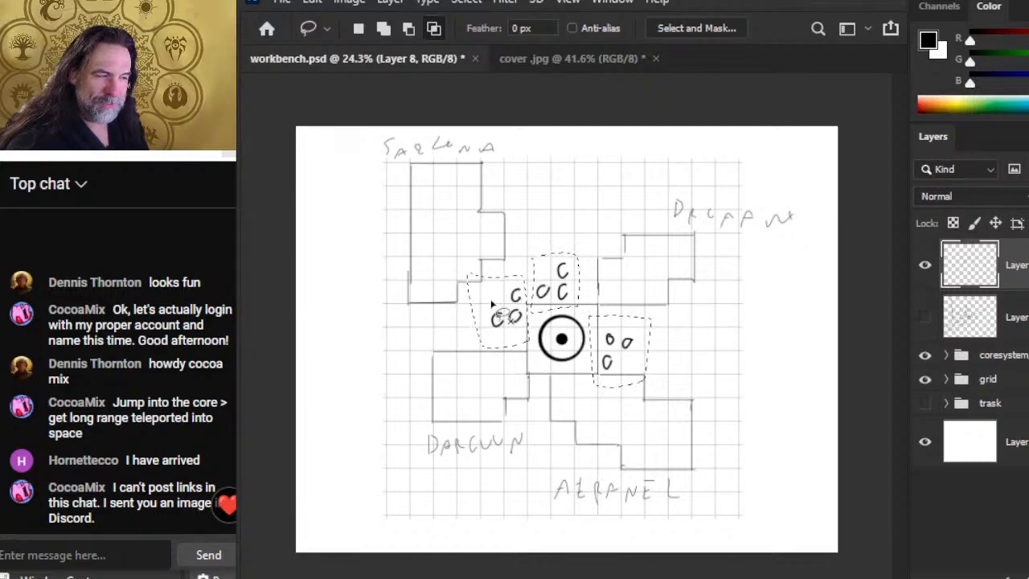
key("ctrl+d")
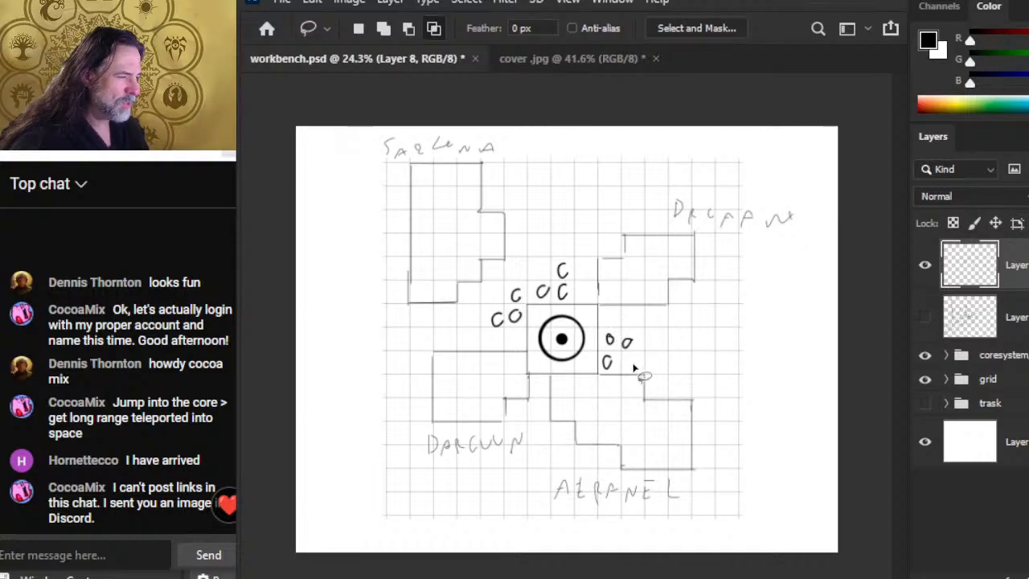
Draw a trail of small ovals extending southeast from the eastern cluster over the AERENEL territory.
key("b")
mouse_move(660, 382)
left_mouse_down()
mouse_move(661, 391)
mouse_move(673, 361)
left_mouse_up()
left_click_drag(714, 385, 710, 416)
left_click_drag(702, 362, 698, 369)
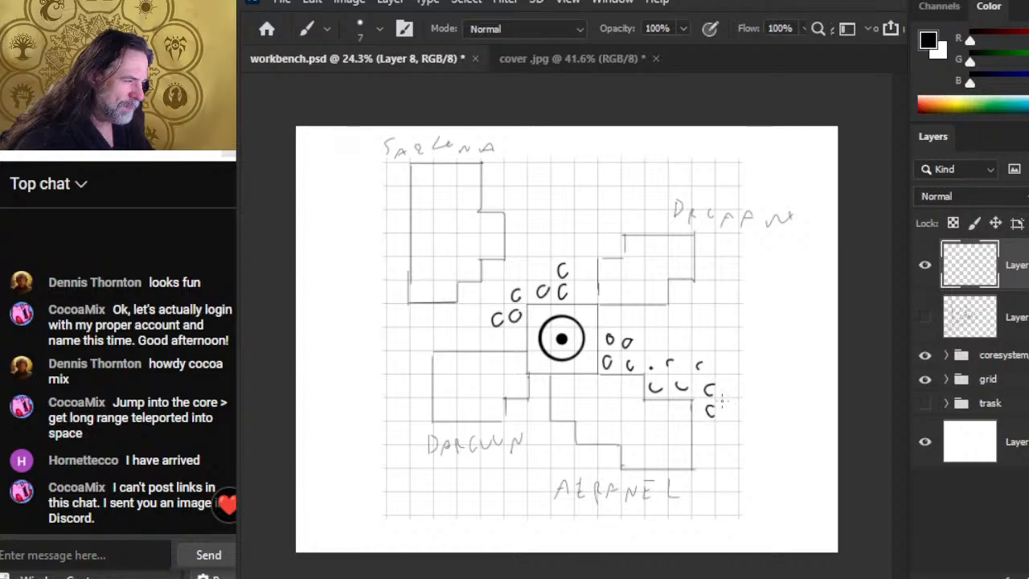
Draw long straight lines from the ring toward the southeast and south to bound a wedge around the AERENEL territory.
left_click(613, 536, "shift")
left_click(576, 356)
left_click(804, 443, "shift")
left_click(542, 341)
left_click(605, 544, "shift")
key("e")
left_click_drag(537, 417, 550, 437)
key("b")
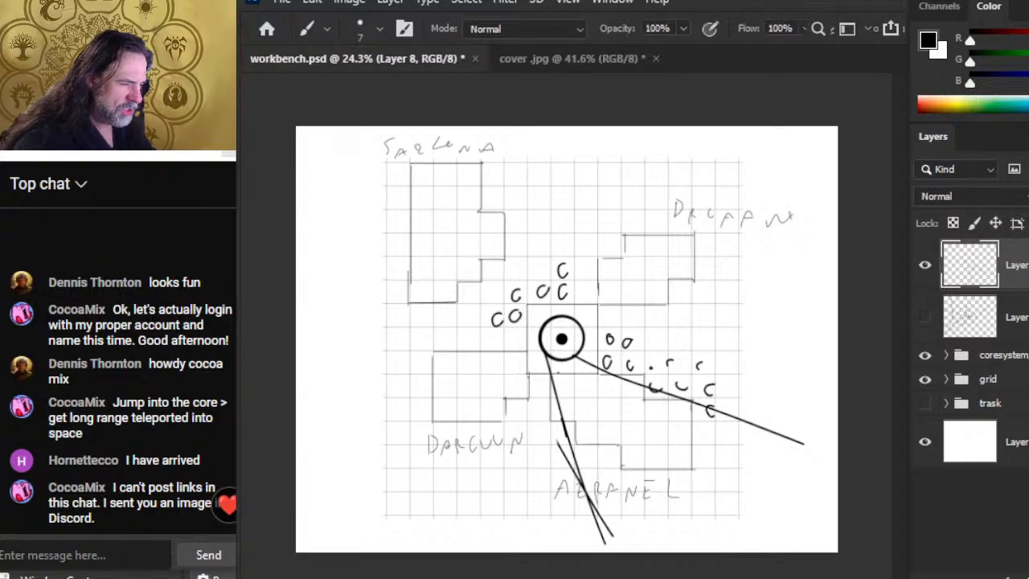
left_click(601, 552, "shift")
key("e")
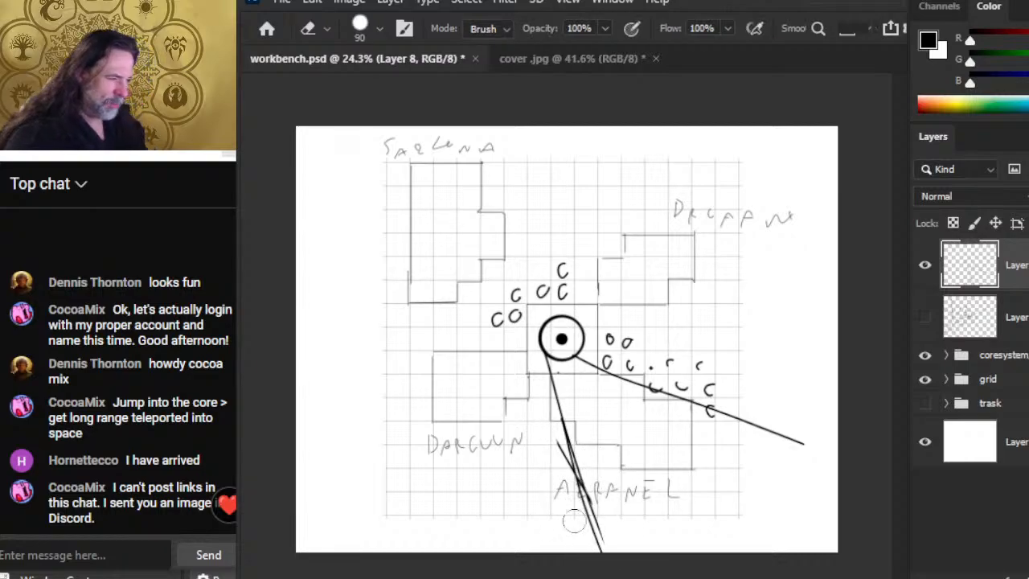
Draw an arc between the outer ends of the wedge lines and short arrows beside the DARGUUN label.
key("b")
left_click_drag(772, 454, 619, 541)
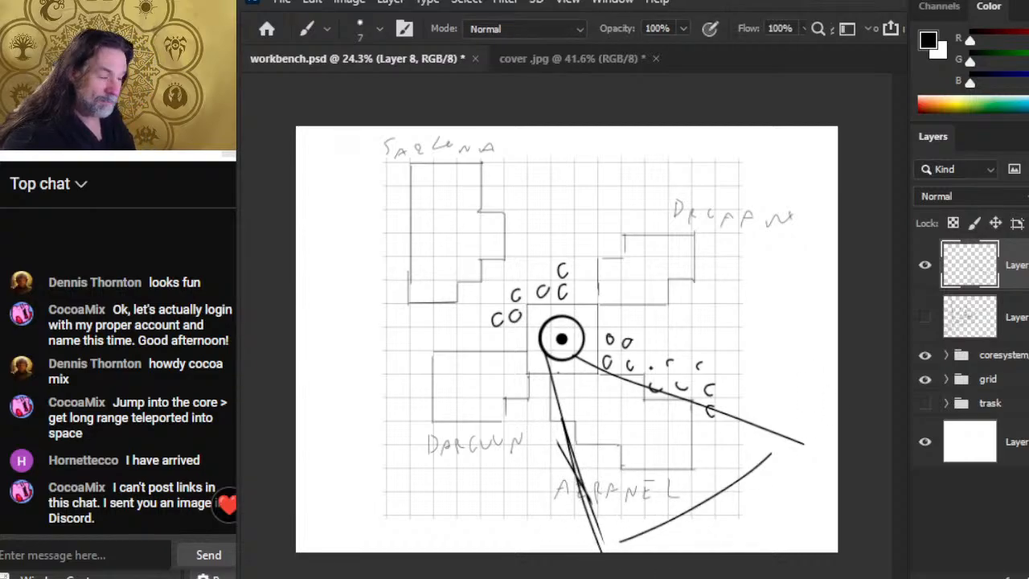
mouse_move(490, 394)
left_mouse_down()
mouse_move(550, 457)
mouse_move(529, 444)
left_mouse_up()
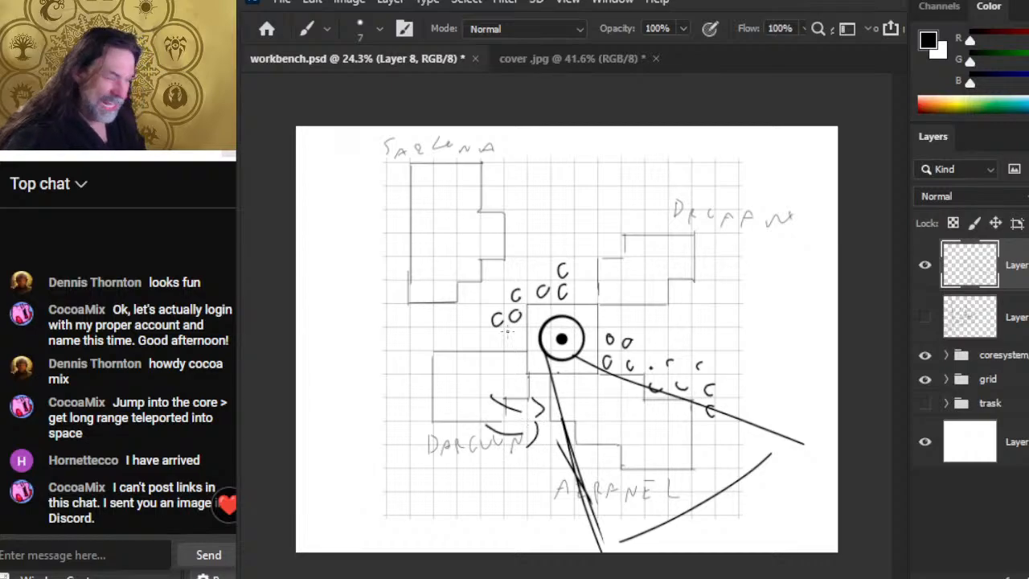
Delete the asteroid sketch layer, add a new blank layer on top, and save workbench.psd.
key("Delete")
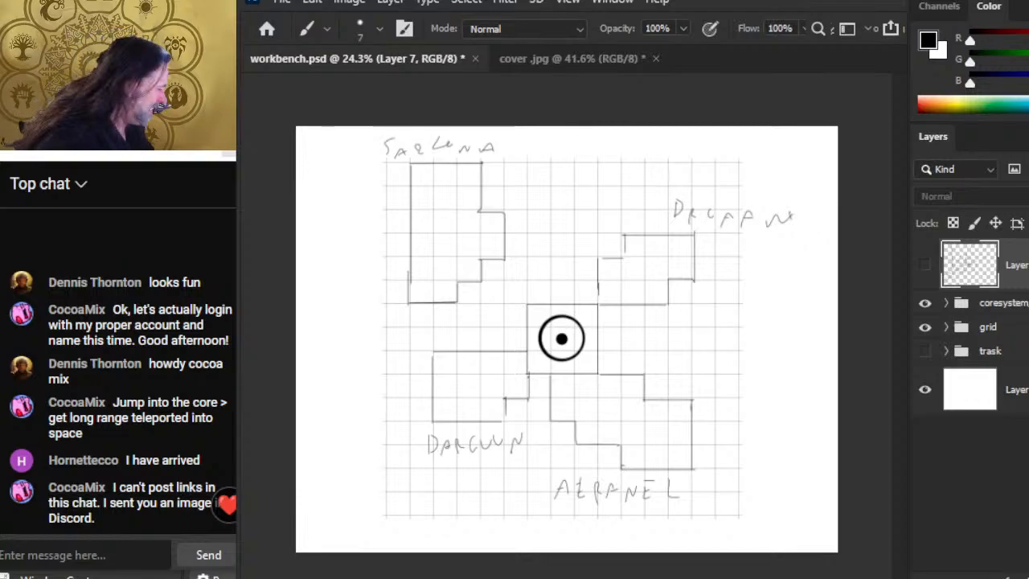
key("ctrl+shift+alt+n")
key("ctrl+s")
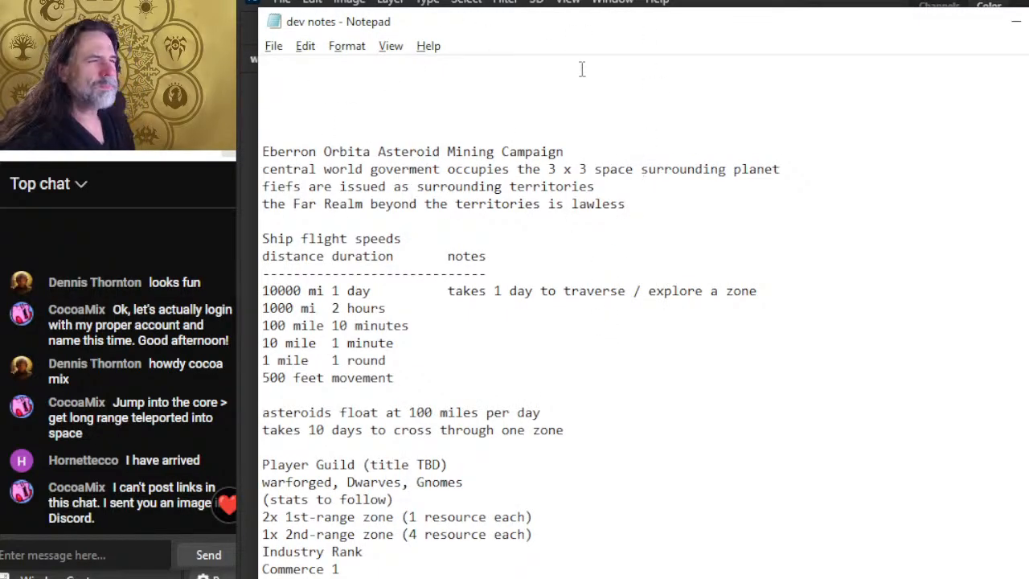
Review the ship flight speeds and asteroid drift rates in the dev notes in Notepad alongside the territory map.
scroll(642, 189, "down", 2)
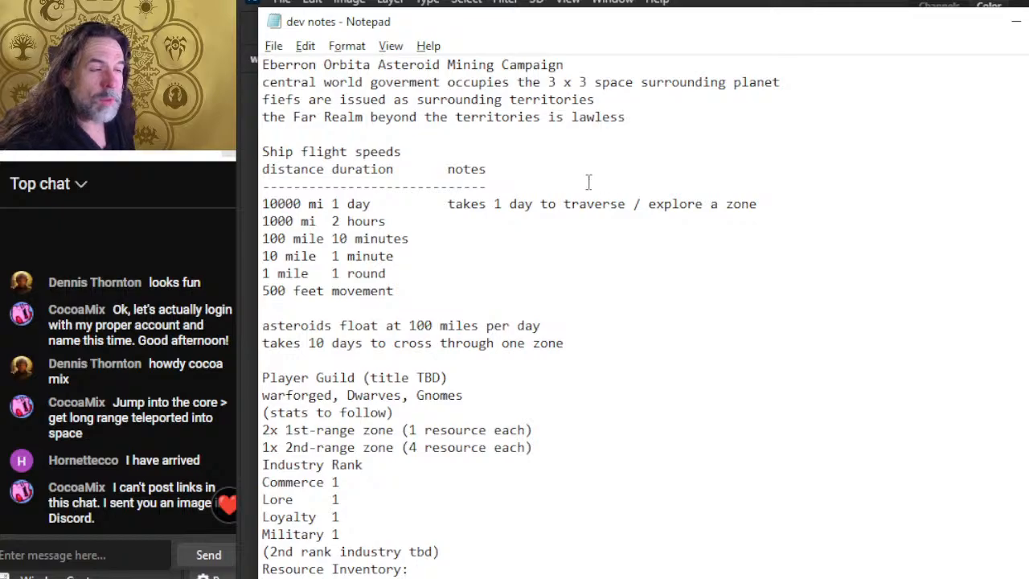
scroll(418, 184, "up", 2)
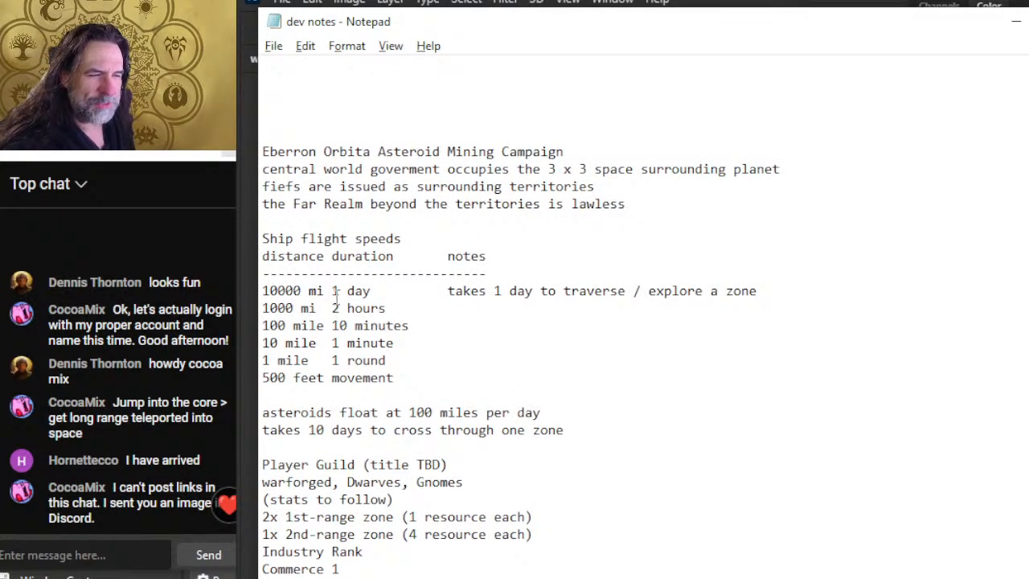
key("alt+Tab")
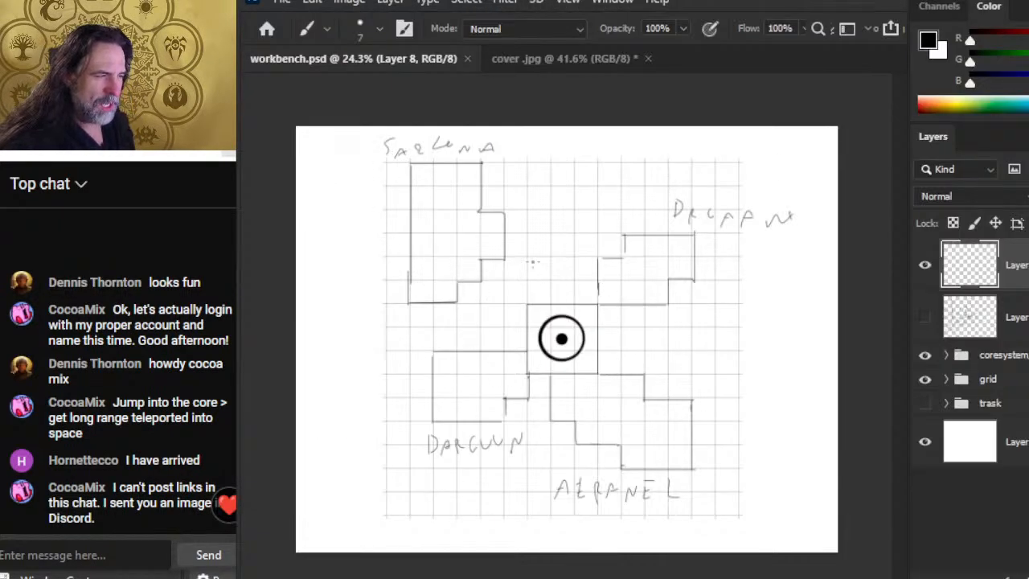
key("alt+Tab")
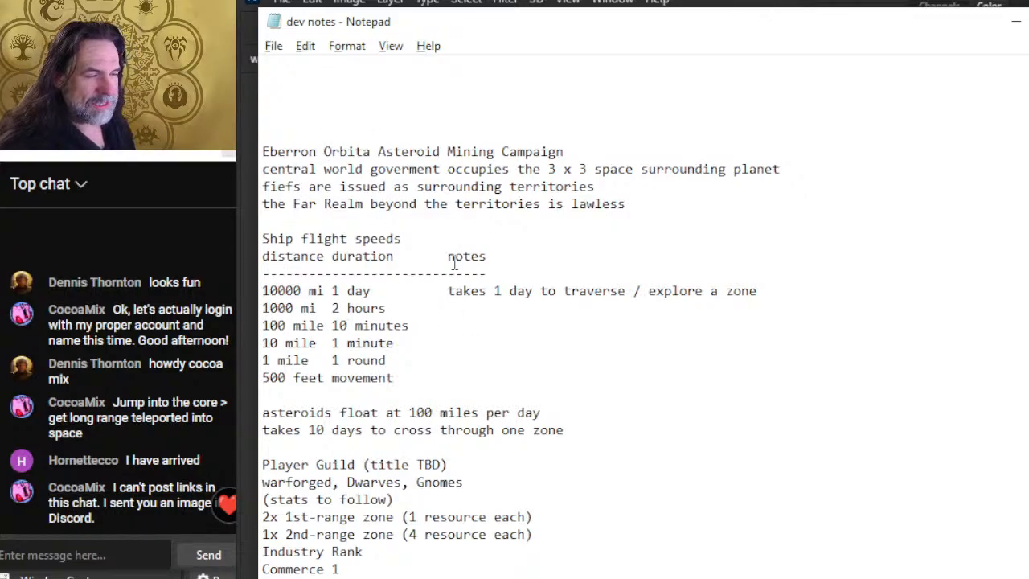
key("alt+Tab")
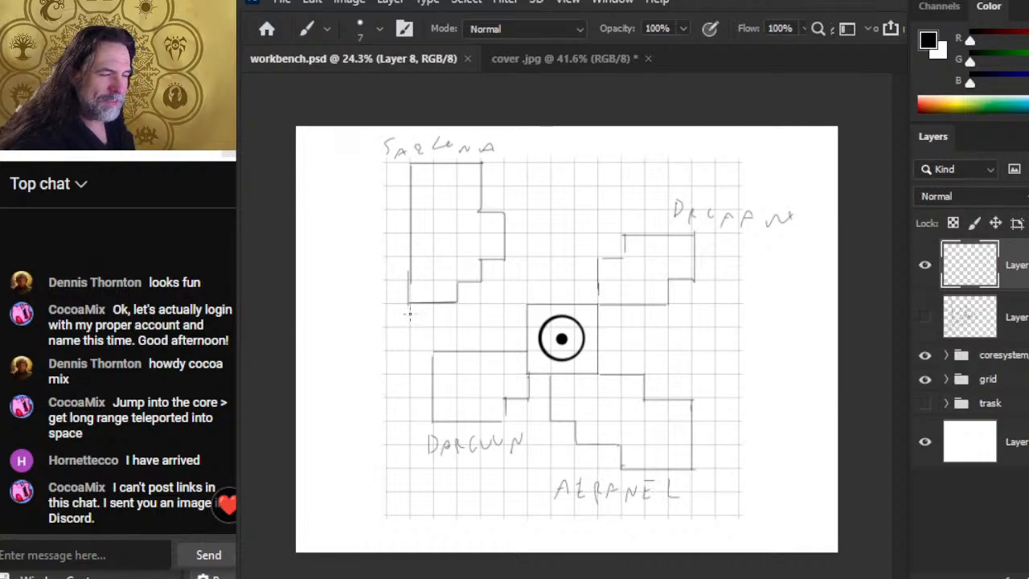
Draw an oval at the grid's west edge with an arrow leading west off the canvas, and undo it.
mouse_move(415, 329)
left_mouse_down()
mouse_move(432, 355)
mouse_move(424, 326)
mouse_move(345, 335)
mouse_move(341, 358)
left_mouse_up()
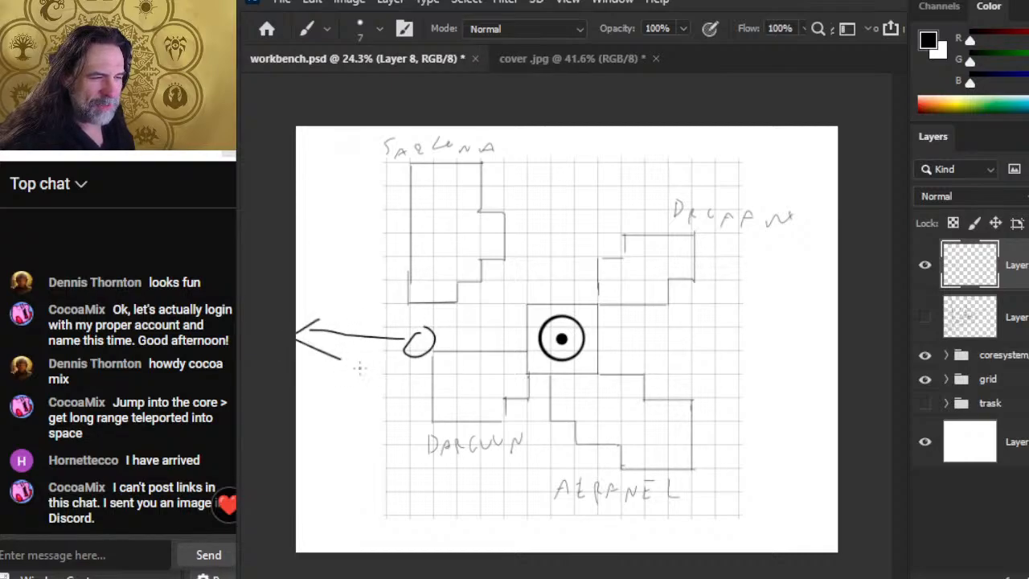
key("ctrl+z")
key("ctrl+z")
key("ctrl+z")
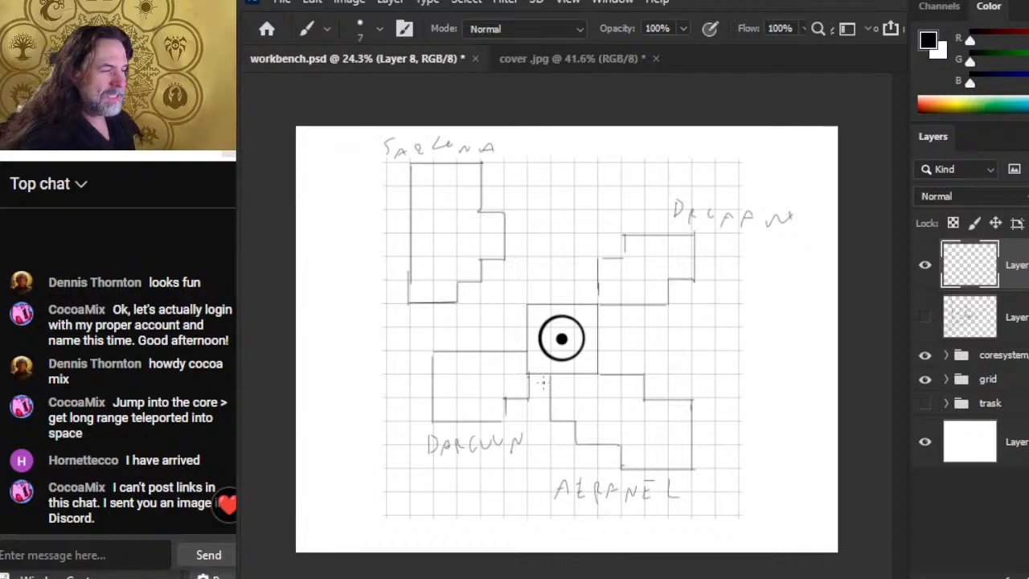
Sketch an orbit curve around the ring with small ovals, and erase all but three ovals just east of the ring.
mouse_move(485, 323)
left_mouse_down()
mouse_move(601, 291)
mouse_move(561, 287)
left_mouse_up()
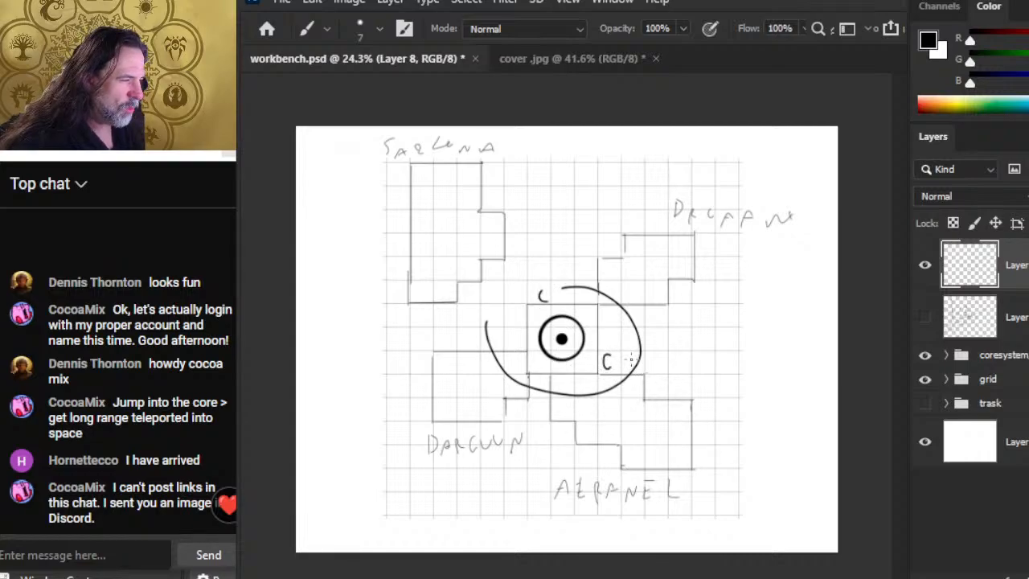
mouse_move(604, 338)
left_mouse_down()
mouse_move(634, 347)
mouse_move(635, 374)
mouse_move(605, 394)
left_mouse_up()
key("e")
mouse_move(482, 367)
left_mouse_down()
mouse_move(532, 392)
mouse_move(549, 371)
mouse_move(611, 393)
left_mouse_up()
key("b")
left_click_drag(633, 335, 632, 345)
key("e")
left_click_drag(619, 304, 505, 310)
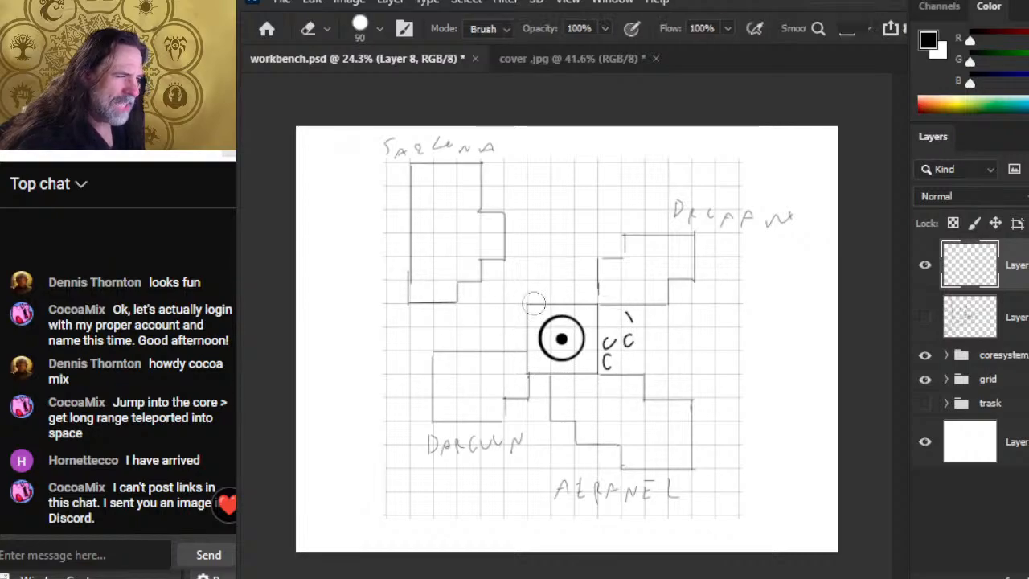
left_click_drag(650, 310, 625, 309)
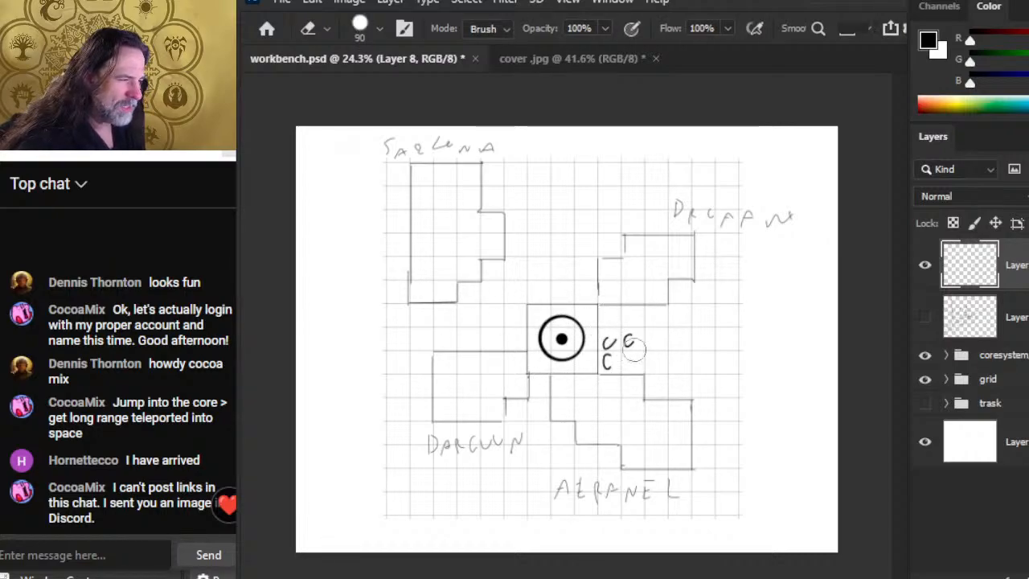
Draw two curved arrows from the southwest, one toward the ring and one toward the eastern ovals.
key("b")
mouse_move(503, 422)
left_mouse_down()
mouse_move(575, 370)
mouse_move(576, 397)
left_mouse_up()
left_click_drag(581, 434, 626, 364)
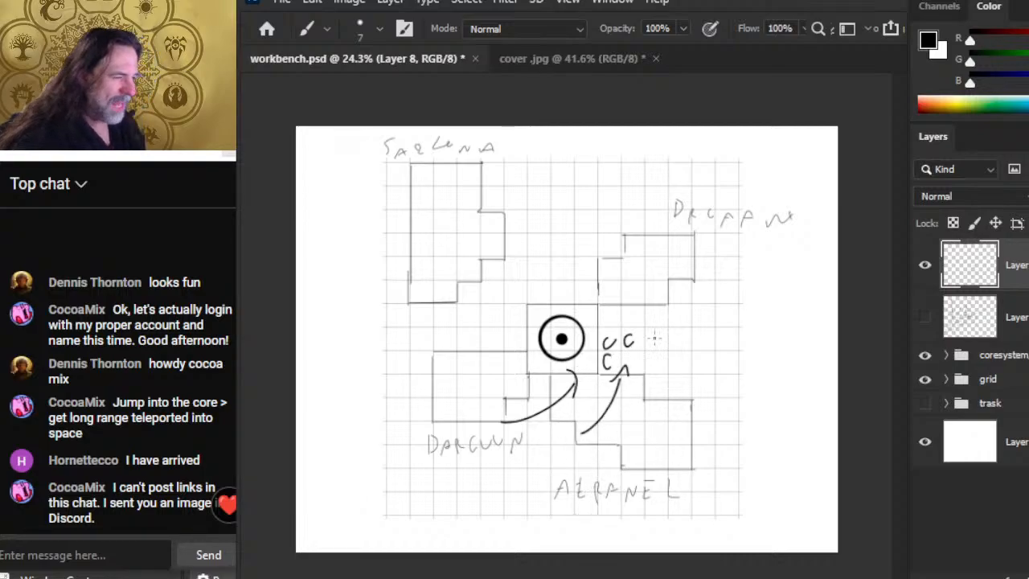
Draw a third curved arrow from the south pointing just east of the ovals, and sketch marks in the two cells beyond them.
mouse_move(600, 463)
left_mouse_down()
mouse_move(620, 443)
mouse_move(658, 364)
mouse_move(666, 372)
left_mouse_up()
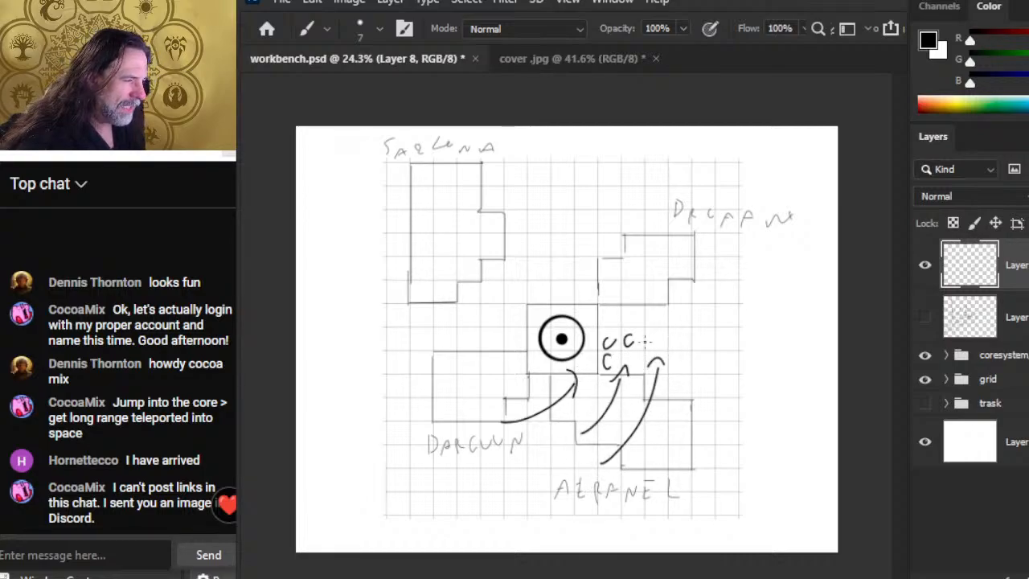
mouse_move(657, 335)
left_mouse_down()
mouse_move(658, 344)
mouse_move(669, 328)
mouse_move(688, 349)
left_mouse_up()
key("e")
left_click(655, 338)
key("b")
left_click_drag(688, 336, 675, 349)
Redraw the ovals east of the ring as closed shapes and mark the two cells to their east with X's.
key("e")
mouse_move(605, 340)
left_mouse_down()
mouse_move(632, 334)
mouse_move(607, 336)
mouse_move(627, 342)
mouse_move(608, 367)
left_mouse_up()
key("b")
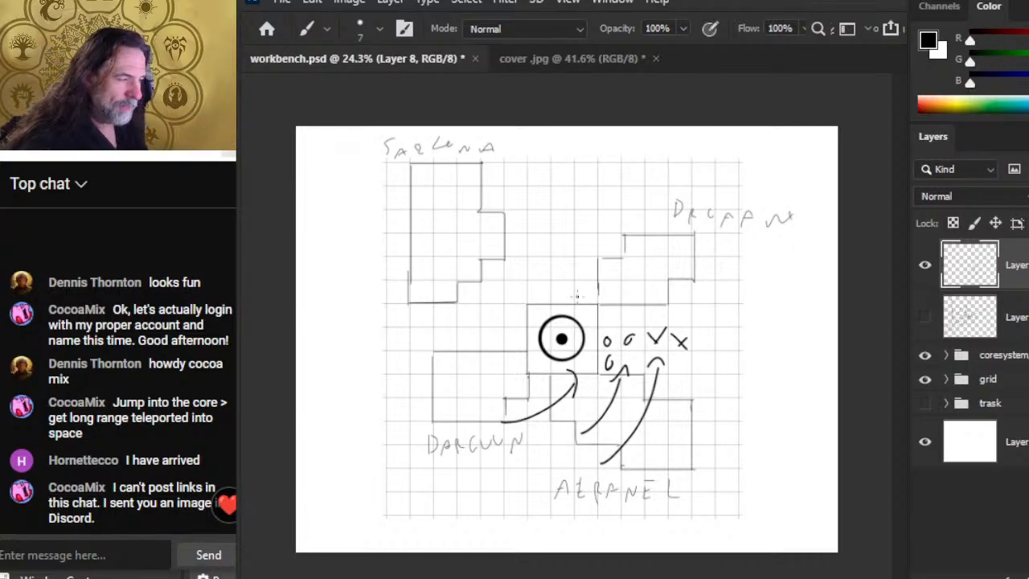
key("e")
mouse_move(683, 321)
left_mouse_down()
mouse_move(668, 336)
mouse_move(694, 338)
mouse_move(664, 331)
mouse_move(648, 349)
left_mouse_up()
key("b")
mouse_move(672, 333)
left_mouse_down()
mouse_move(687, 348)
mouse_move(672, 348)
left_mouse_up()
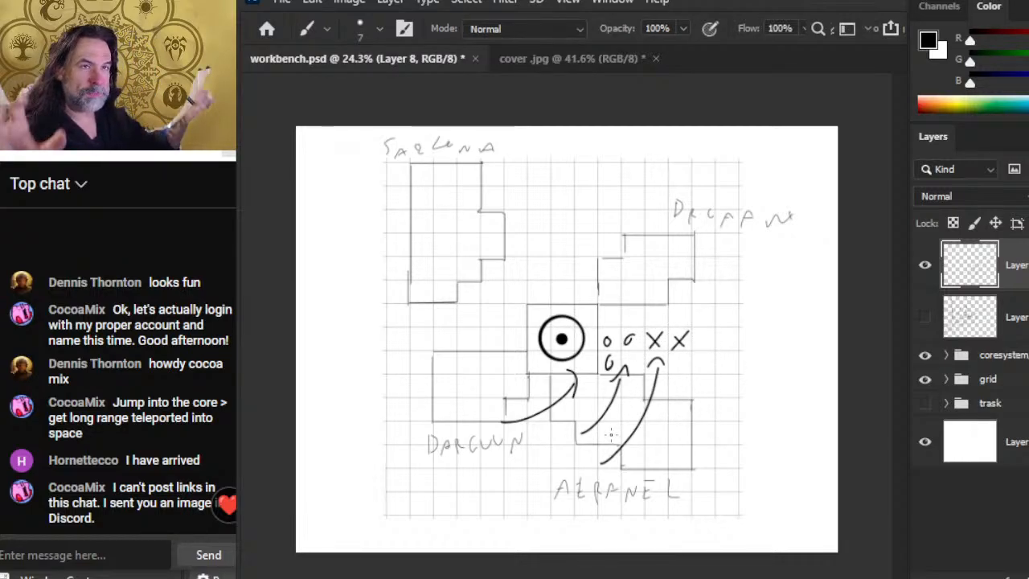
Draw three X marks along the southern edge of the northeast territory, and erase all temporary marks, ovals and arrows.
mouse_move(606, 283)
left_mouse_down()
mouse_move(617, 297)
mouse_move(606, 299)
mouse_move(664, 299)
mouse_move(651, 303)
left_mouse_up()
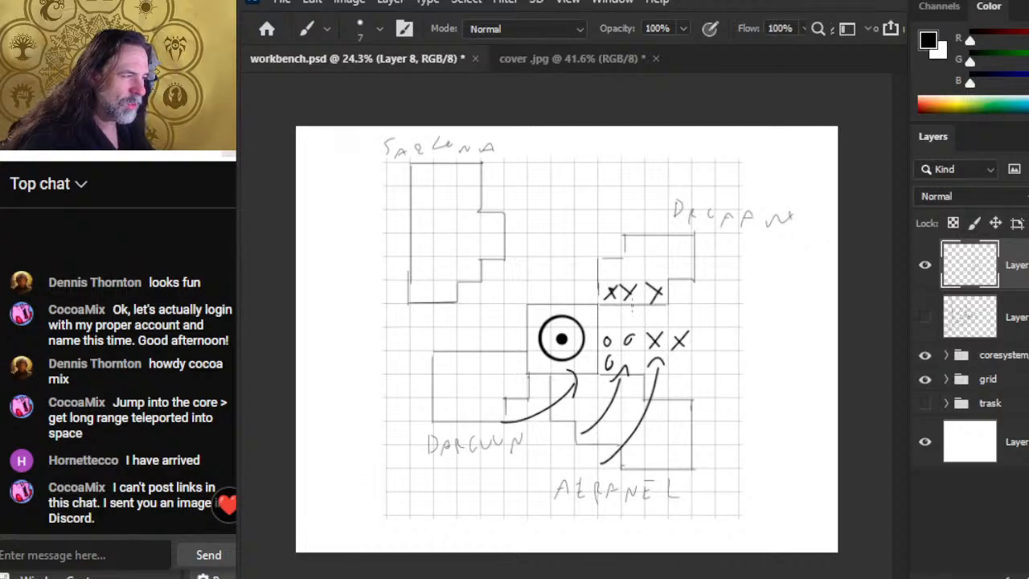
key("e")
mouse_move(595, 286)
left_mouse_down()
mouse_move(660, 293)
mouse_move(595, 291)
mouse_move(629, 315)
left_mouse_up()
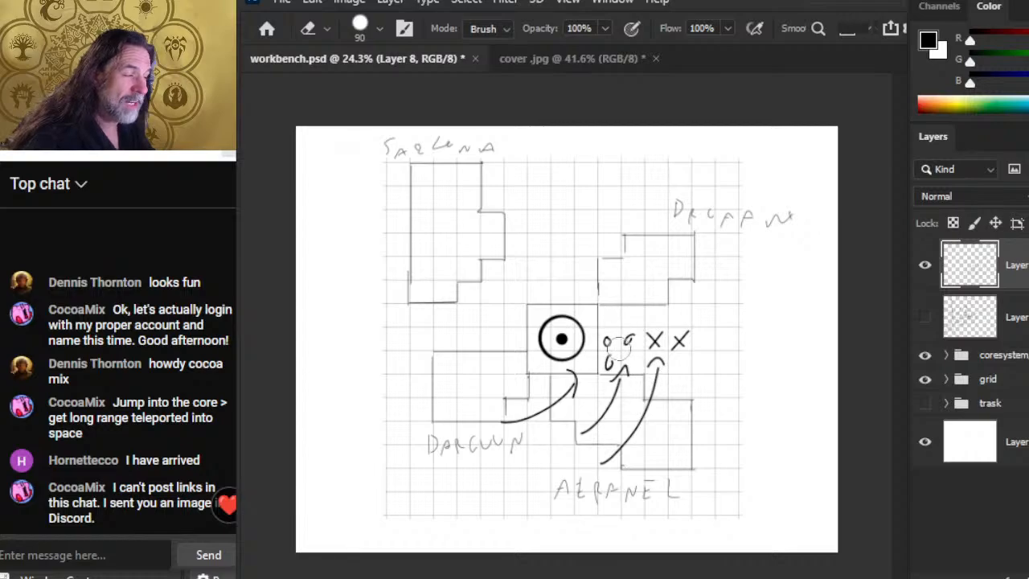
mouse_move(555, 390)
left_mouse_down()
mouse_move(575, 361)
mouse_move(569, 437)
mouse_move(597, 431)
mouse_move(627, 365)
mouse_move(651, 374)
mouse_move(670, 349)
mouse_move(616, 471)
mouse_move(624, 346)
mouse_move(591, 389)
mouse_move(613, 415)
mouse_move(651, 345)
left_mouse_up()
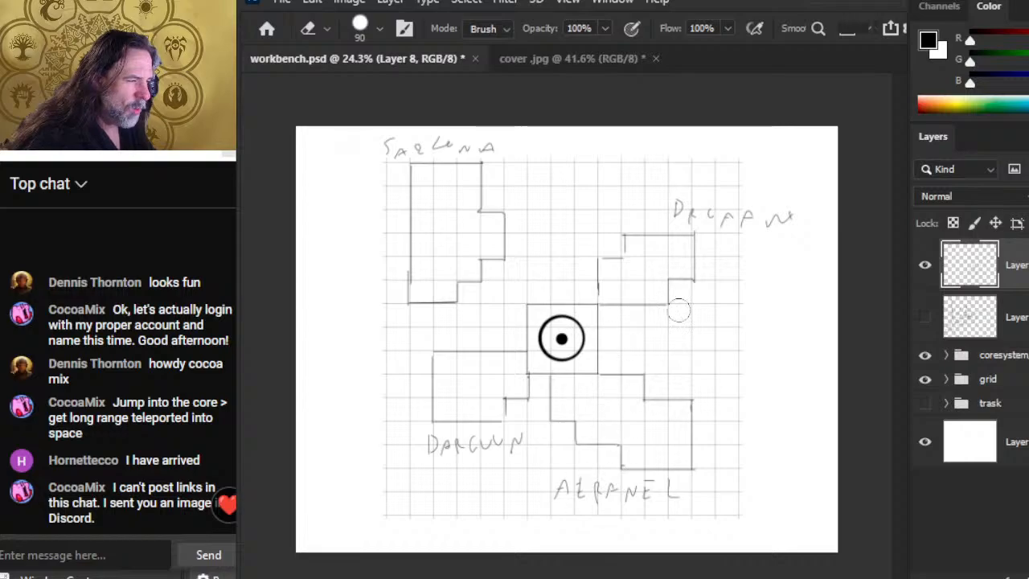
Switch to the dev notes in Notepad and read from the player guild and NPC factions down to the Loyalty negotiating task.
key("alt+Tab")
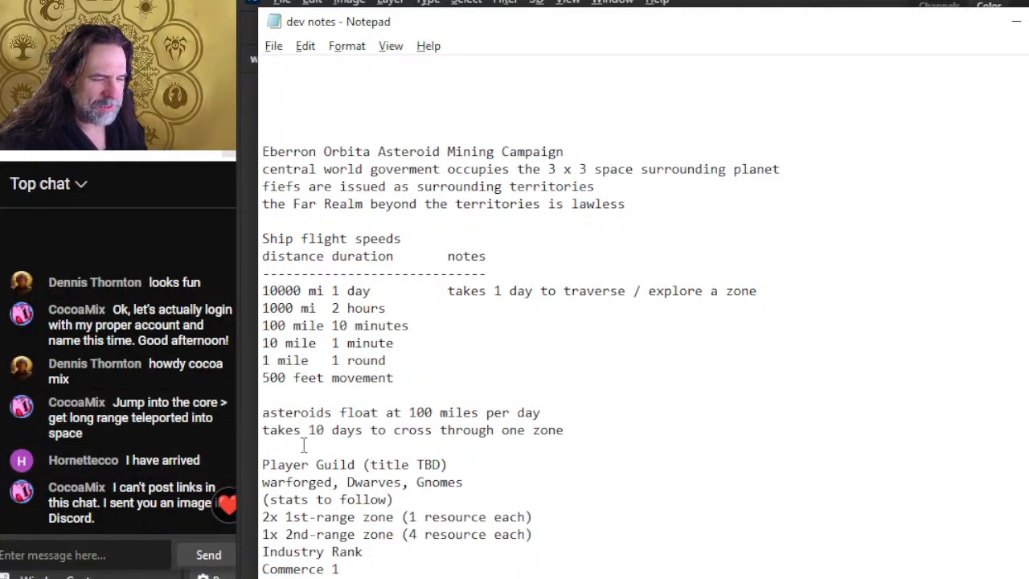
scroll(482, 354, "down", 7)
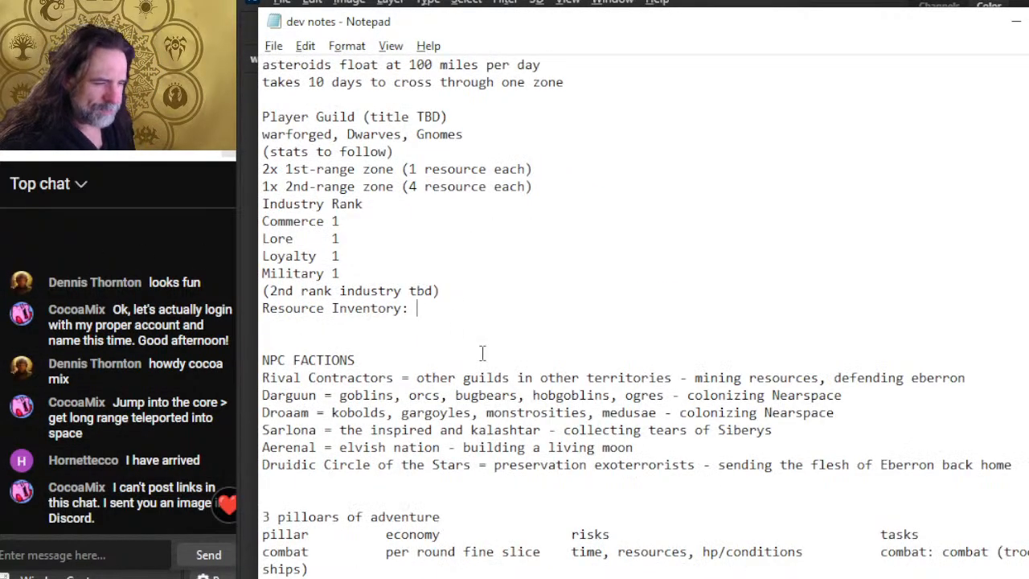
scroll(482, 353, "down", 8)
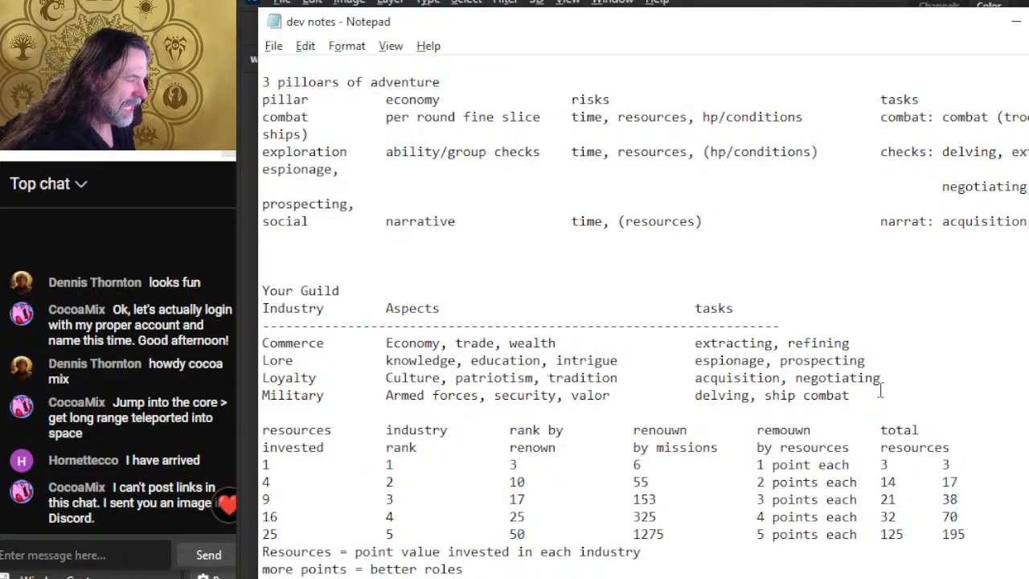
left_click_drag(874, 378, 803, 378)
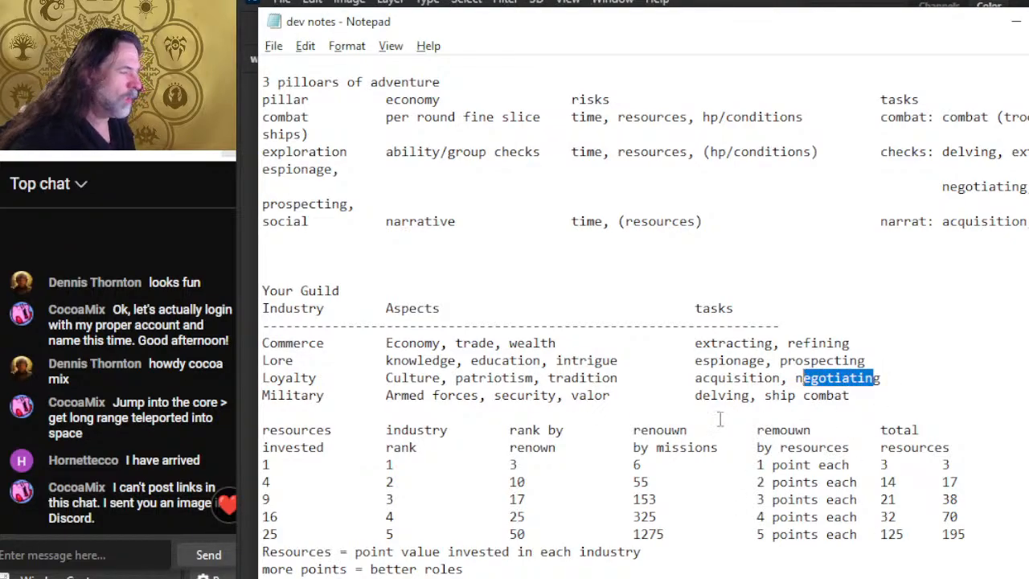
key("alt+Tab")
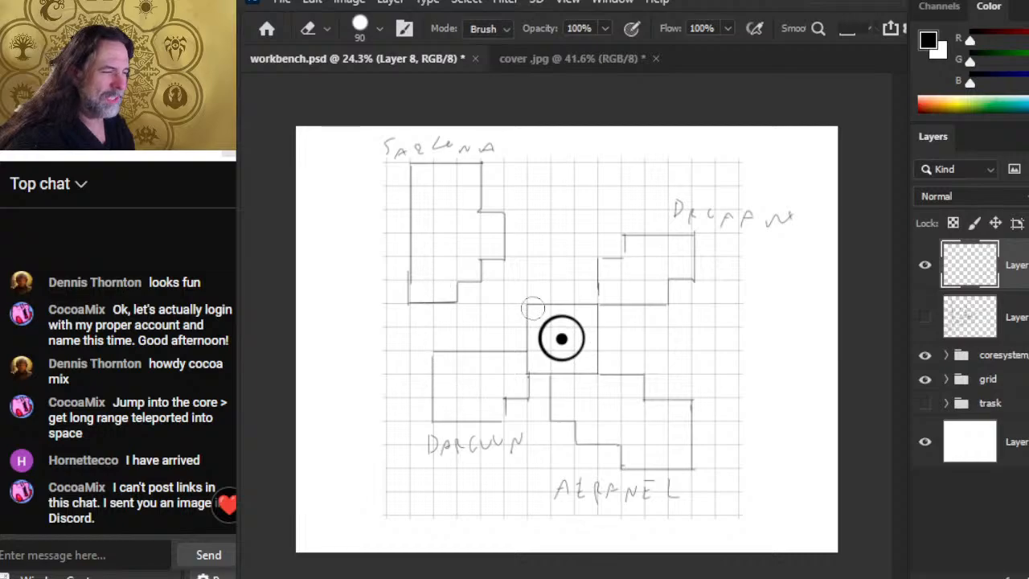
Reopen the dev notes in Notepad and highlight the espionage, delving and ship combat tasks in the Your Guild table.
key("alt+Tab")
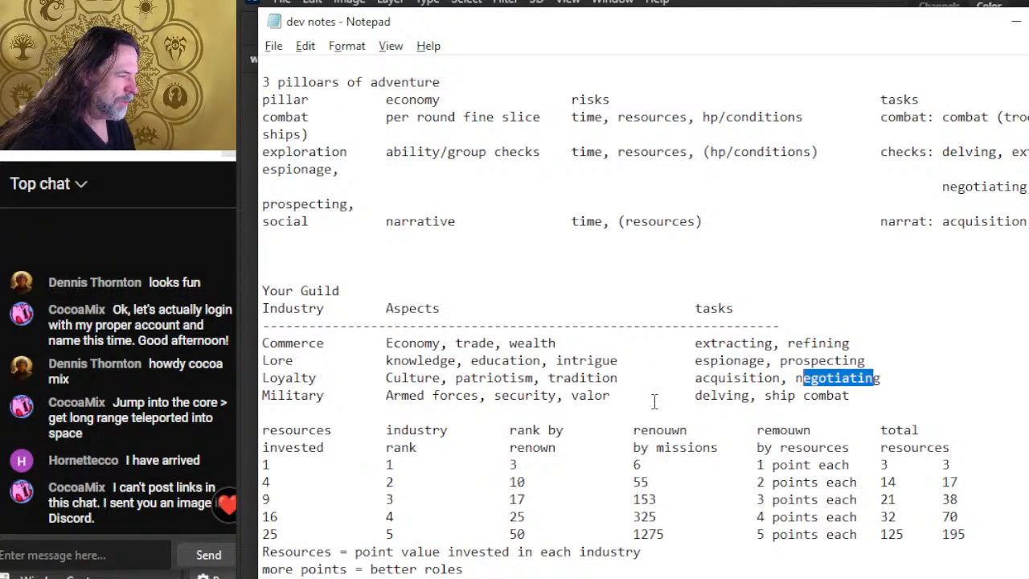
left_click_drag(703, 360, 734, 360)
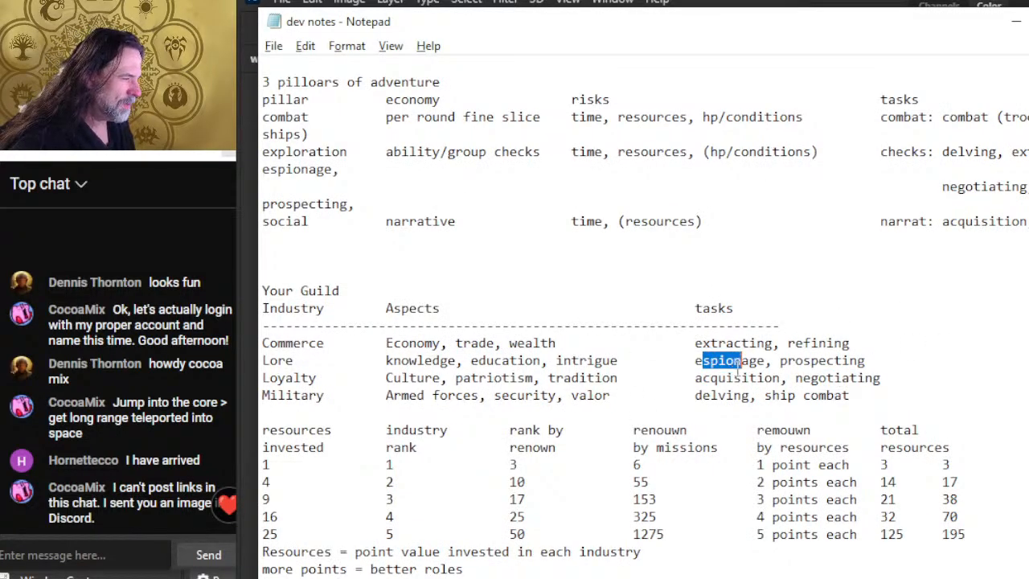
left_click_drag(810, 378, 695, 395)
left_click(270, 407)
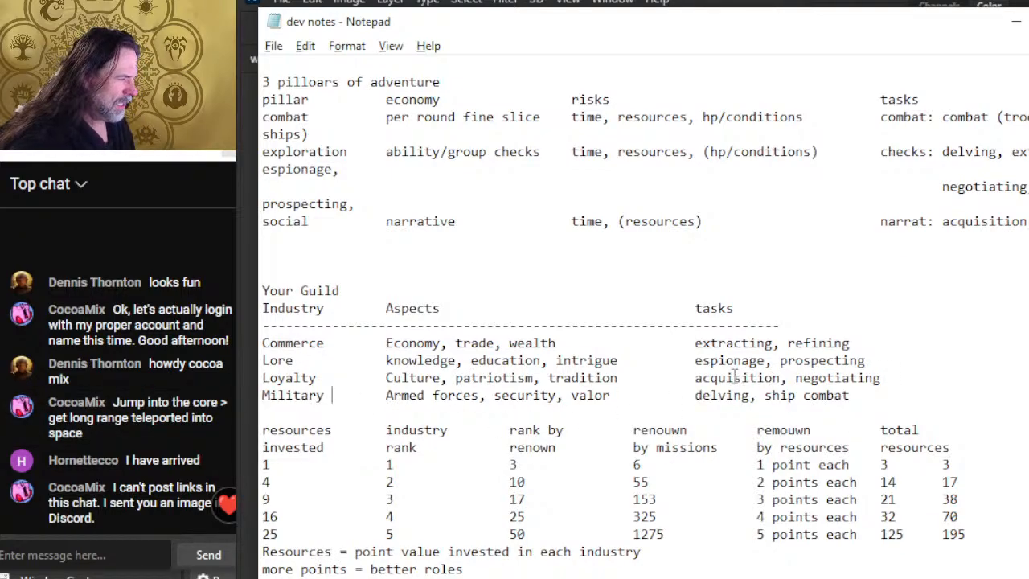
left_click_drag(756, 395, 702, 402)
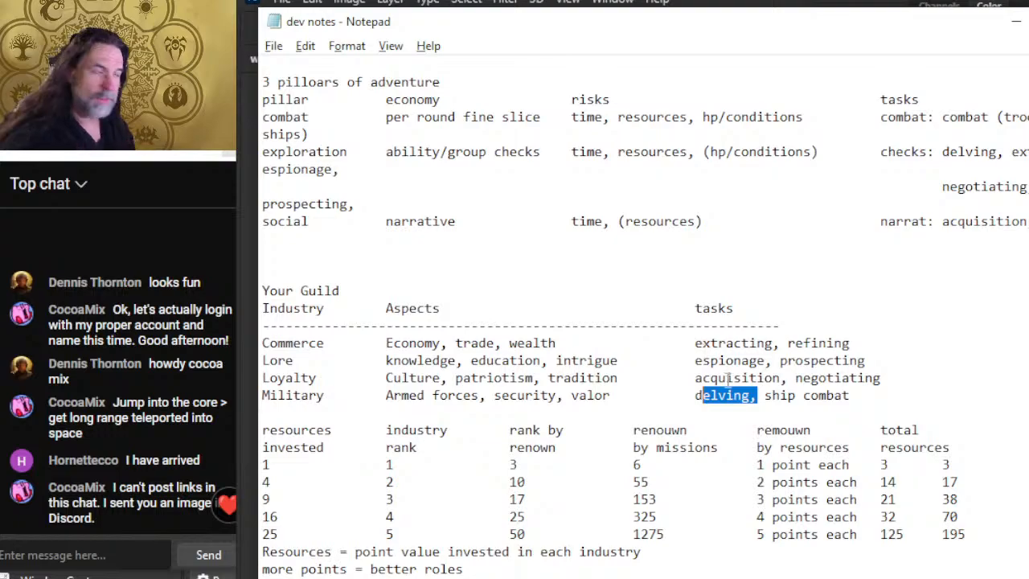
left_click_drag(852, 394, 772, 395)
key("alt+Tab")
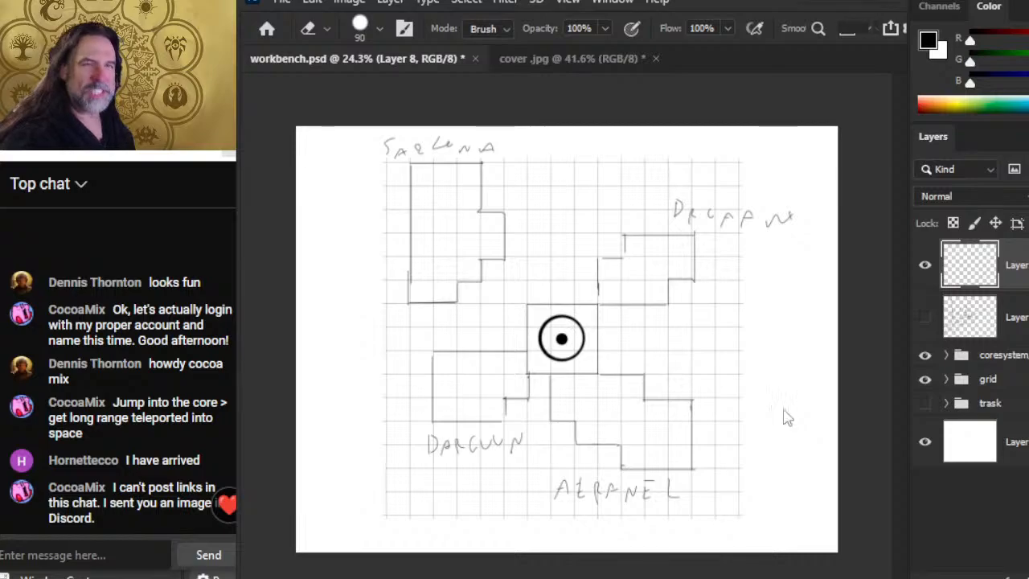
Compare the territory map with the guild tasks in Notepad, highlighting espionage and negotiating, and return to the map in Photoshop.
key("alt+Tab")
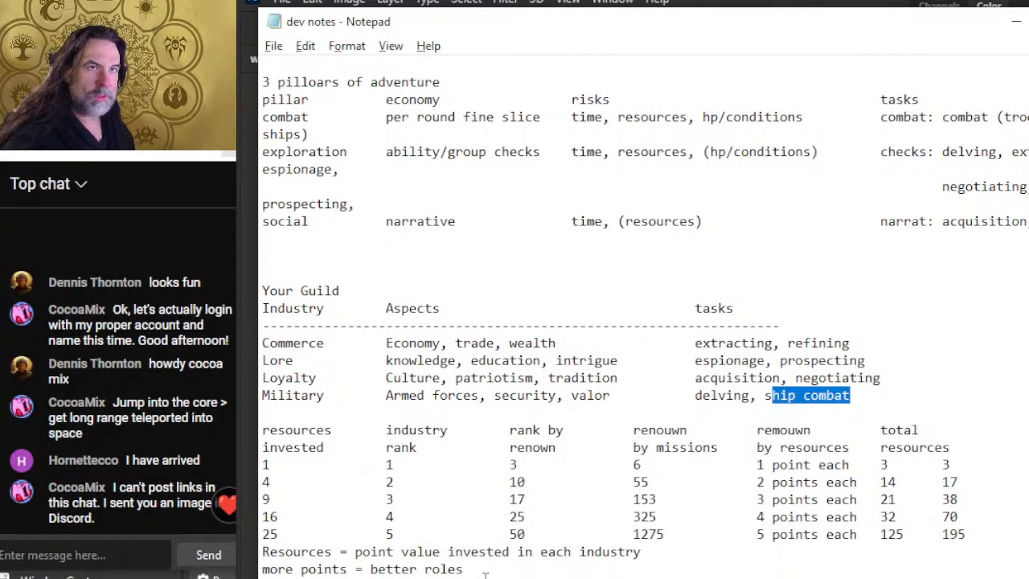
key("alt+Tab")
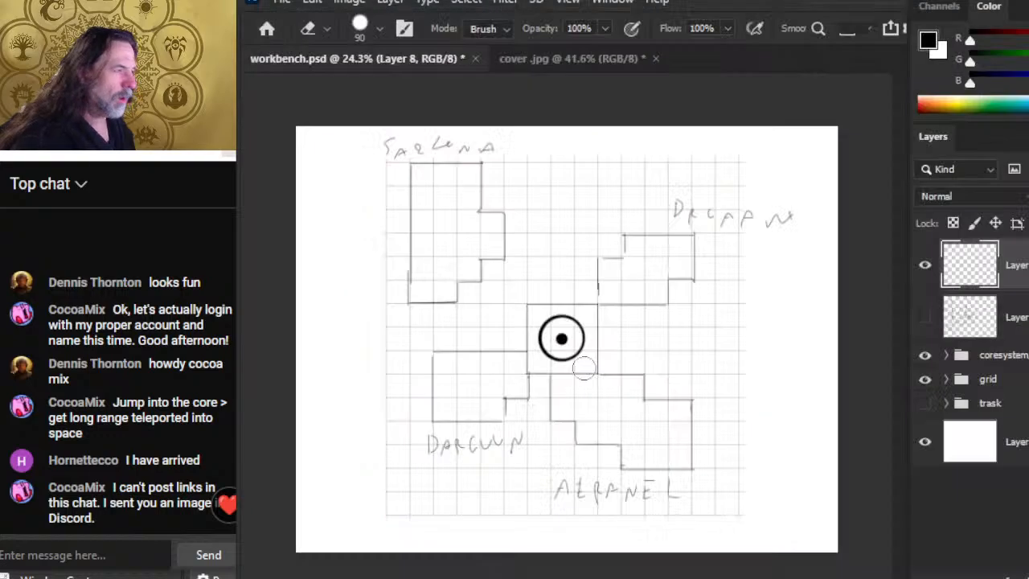
key("alt+Tab")
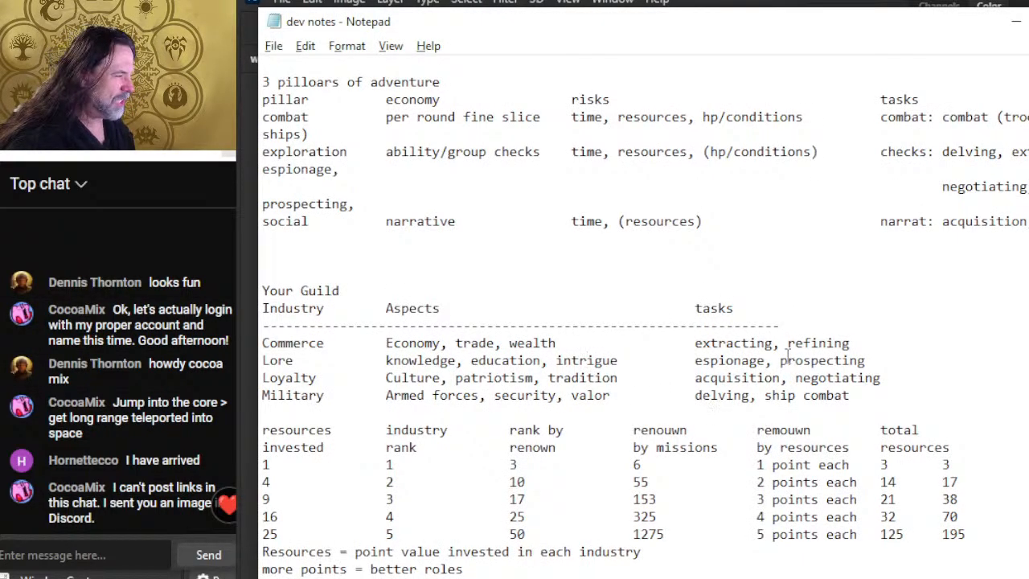
left_click_drag(709, 360, 733, 360)
left_click_drag(779, 395, 793, 379)
left_click(818, 383)
key("alt+Tab")
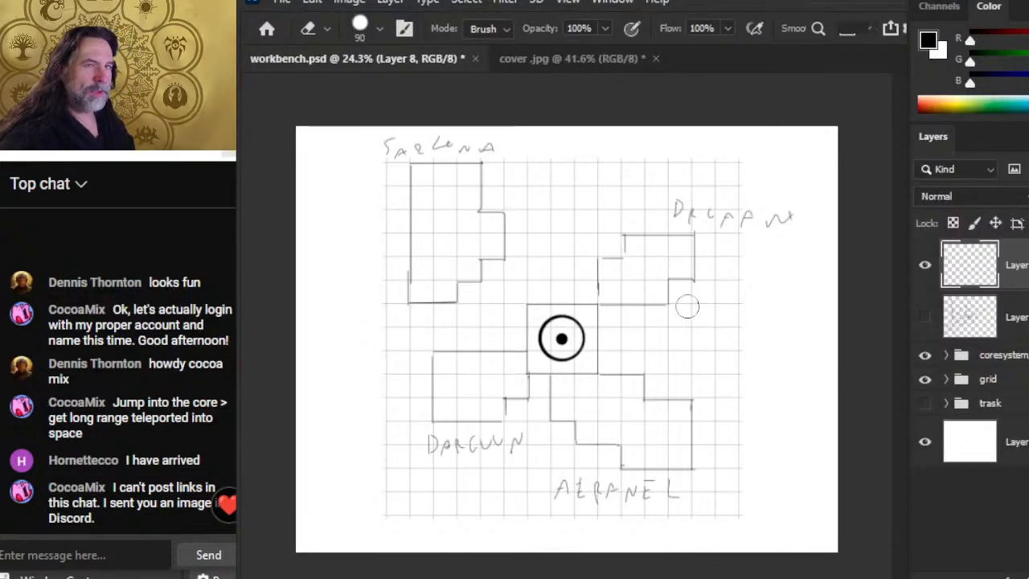
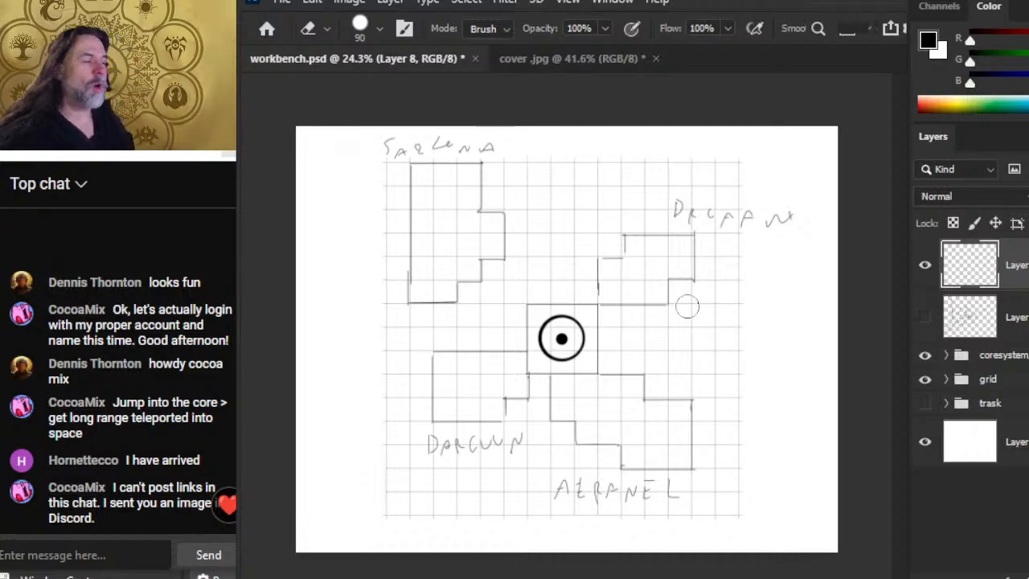
Examine the Lore and Military tasks in the Notepad dev notes alongside the territory map in Photoshop.
key("alt+Tab")
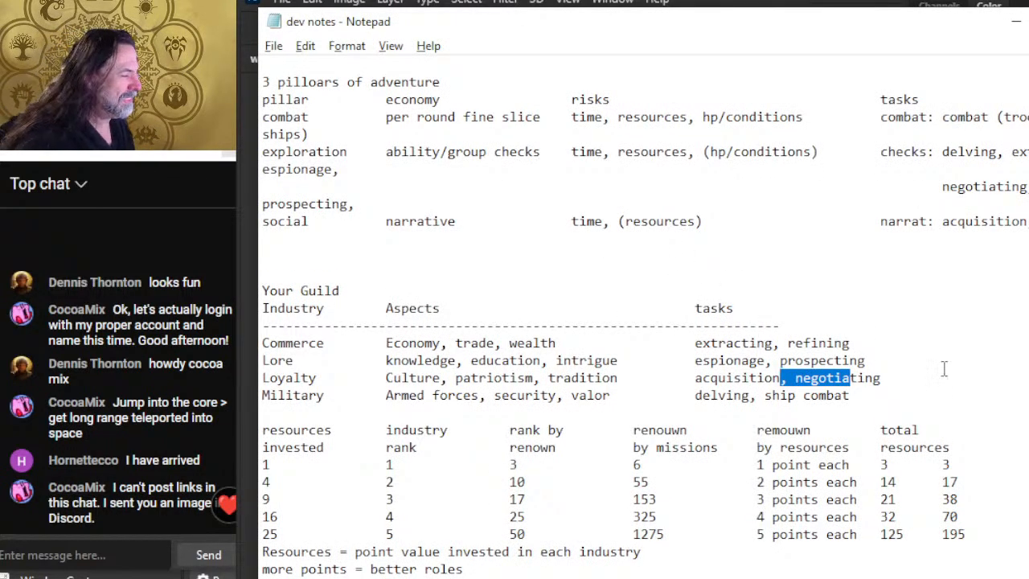
left_click(713, 363)
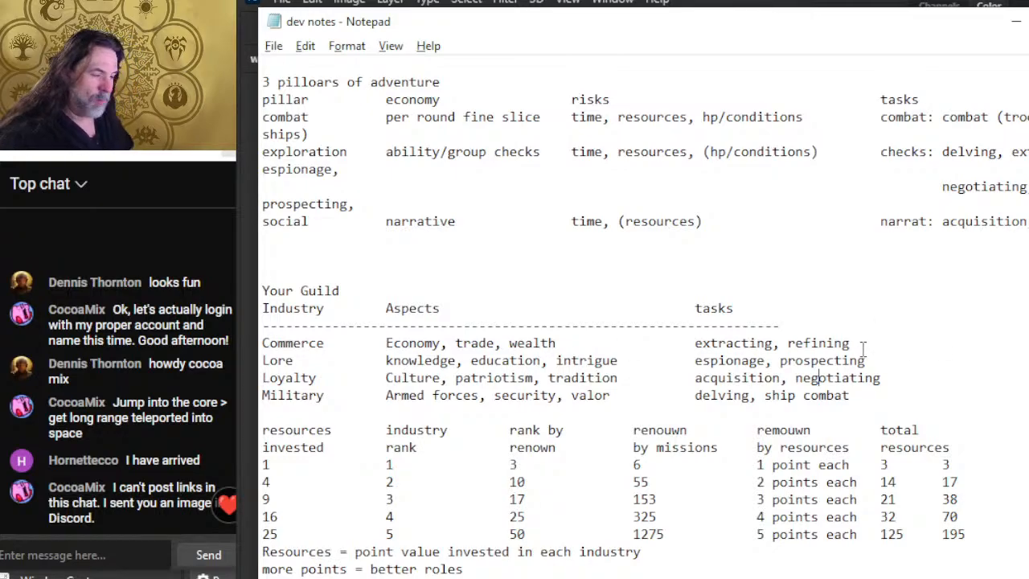
key("alt+Tab")
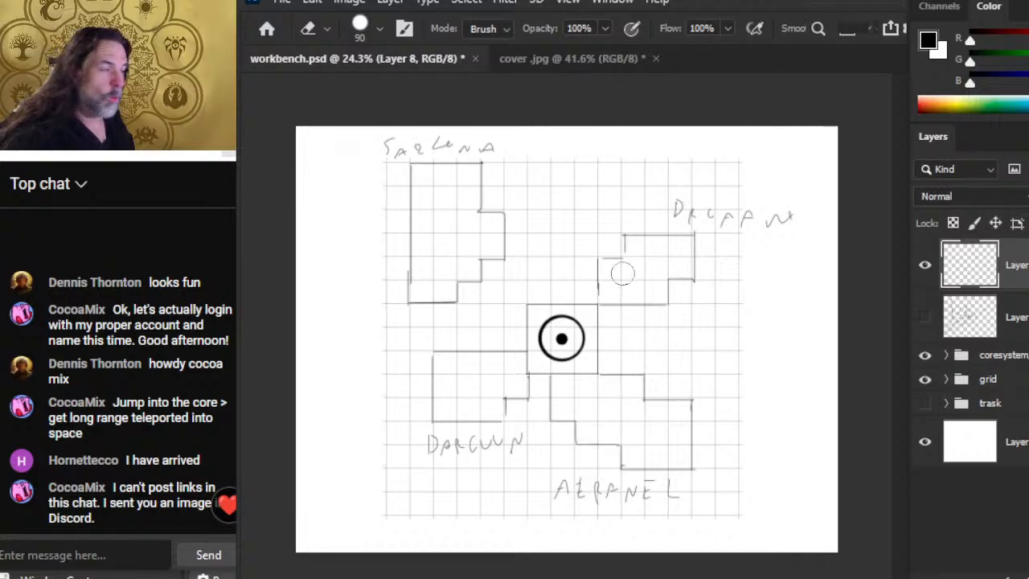
key("alt+Tab")
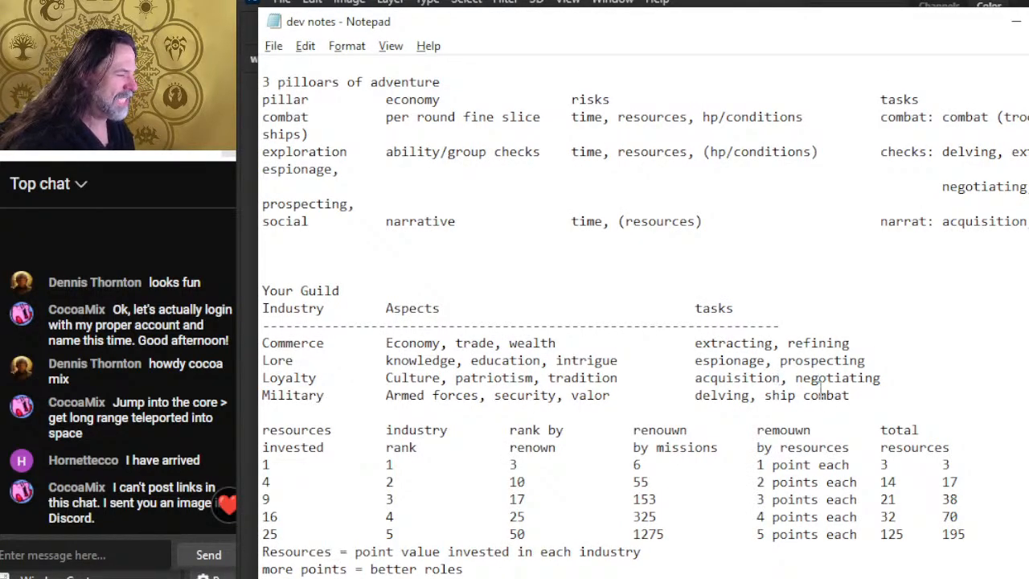
left_click(853, 392)
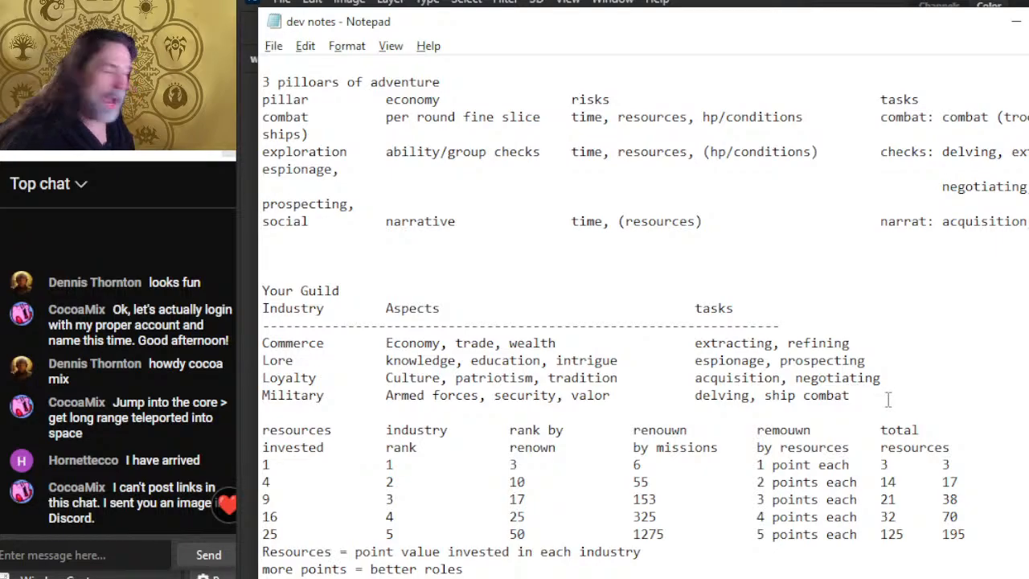
key("alt+Tab")
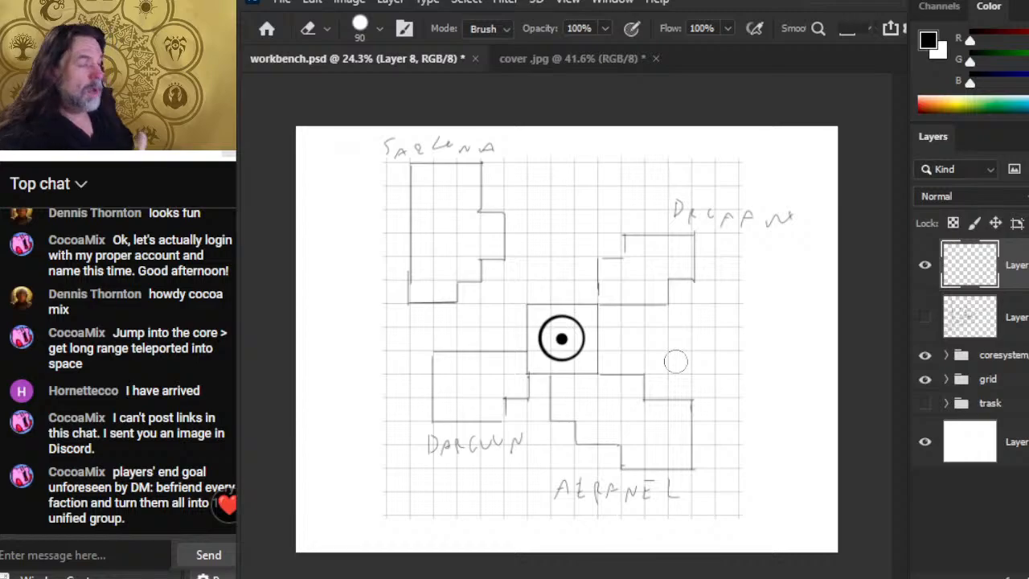
Switch to the dev notes in Notepad and review the Loyalty and Military industries with the espionage and negotiating tasks.
key("alt+Tab")
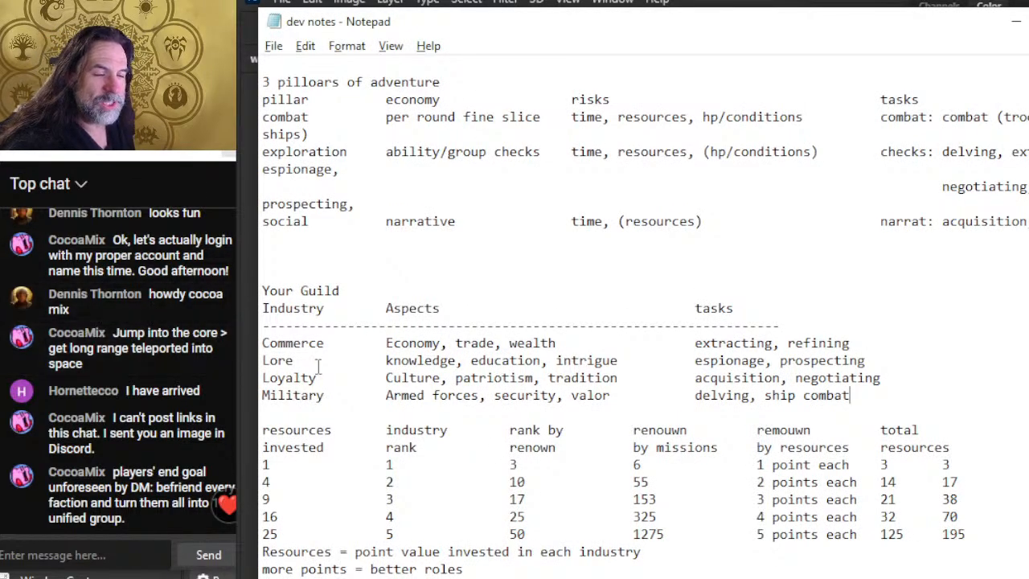
left_click_drag(340, 378, 243, 391)
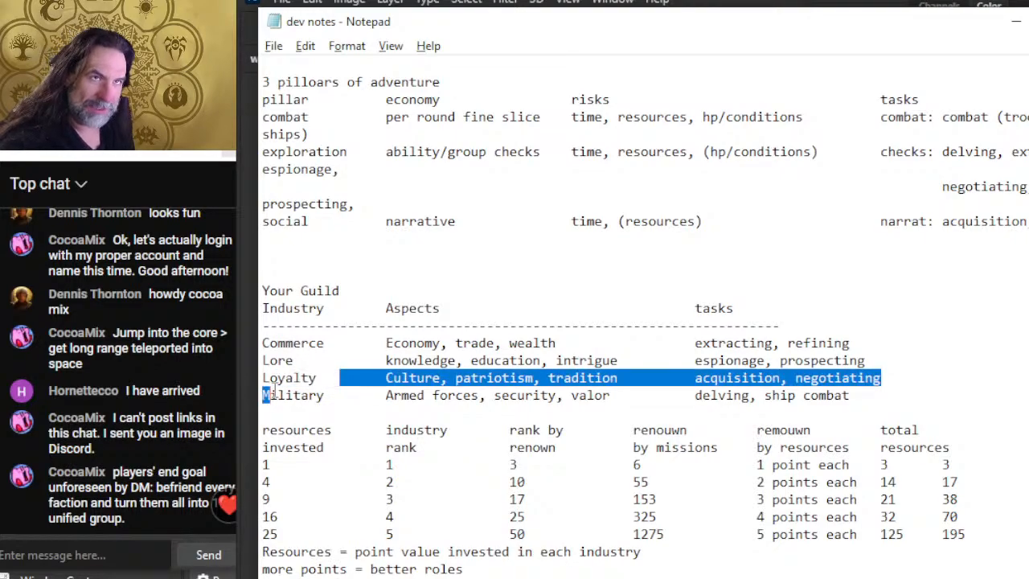
left_click(373, 415)
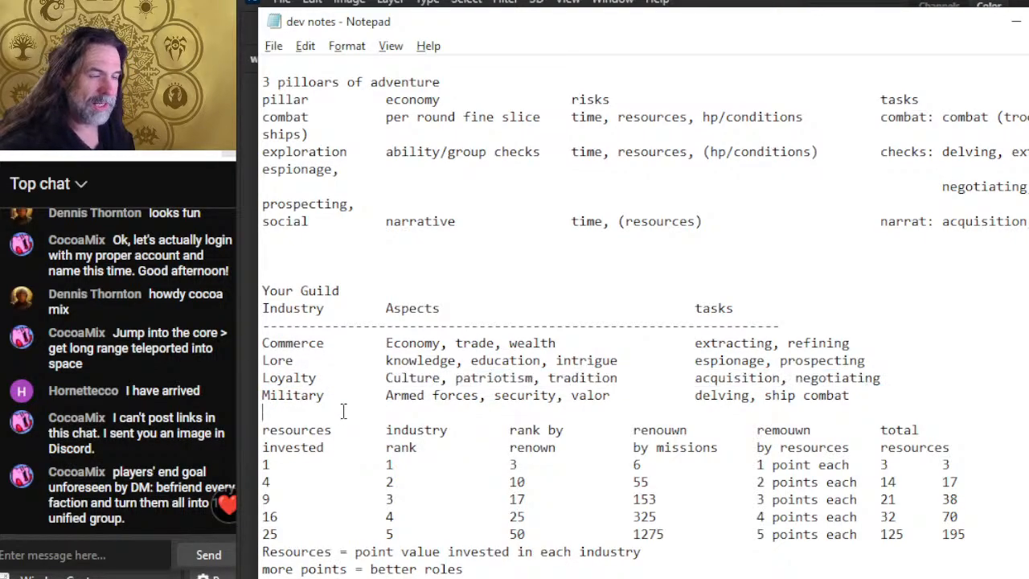
left_click_drag(340, 394, 263, 395)
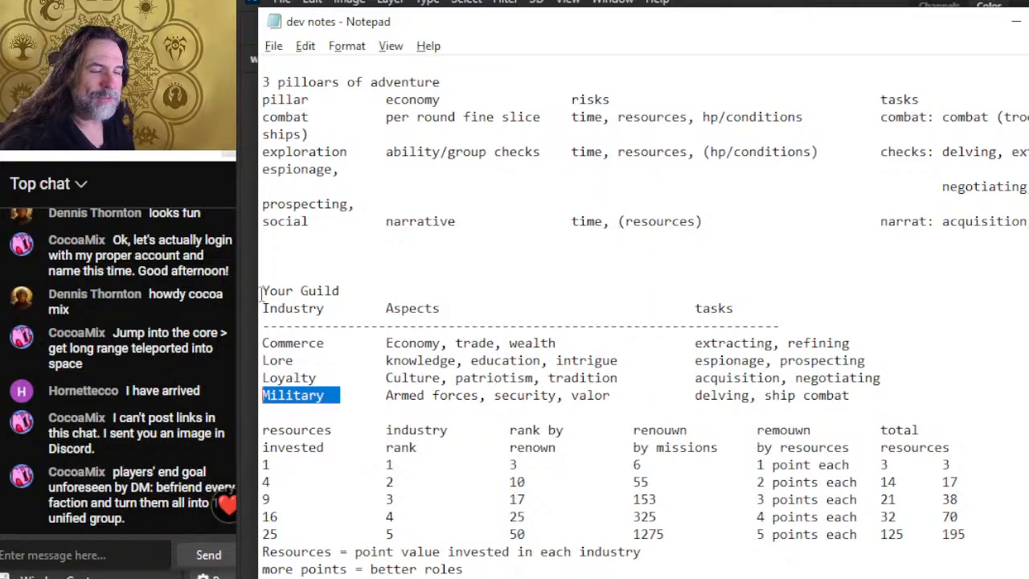
left_click_drag(369, 377, 286, 394)
left_click(322, 394)
left_click_drag(363, 394, 270, 378)
left_click_drag(776, 360, 695, 361)
left_click_drag(795, 378, 841, 377)
left_click(759, 396)
left_click(719, 375)
left_click_drag(711, 364, 731, 355)
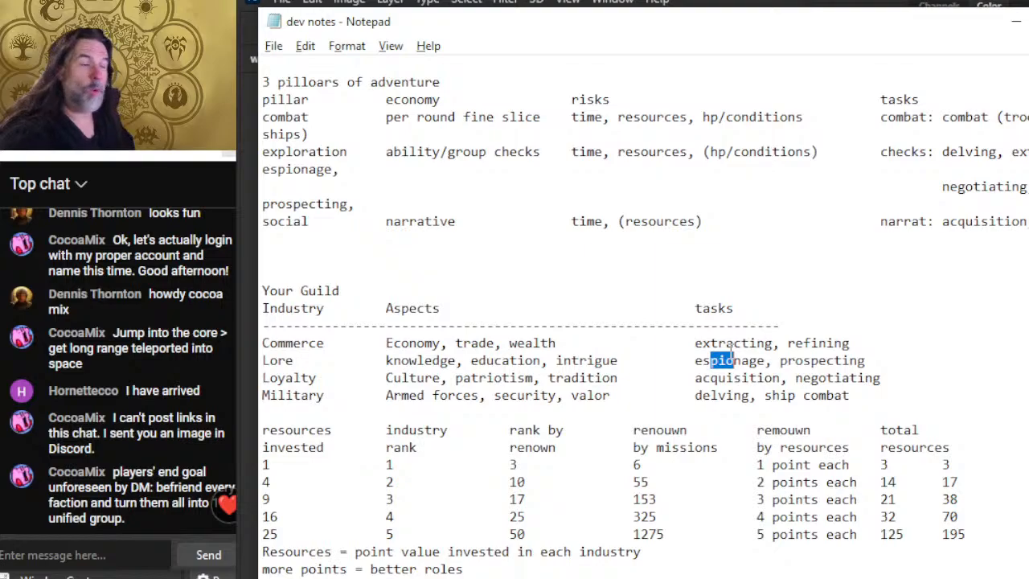
Switch to the territory map in Photoshop and inspect the central ring up close, then the whole map.
key("alt+Tab")
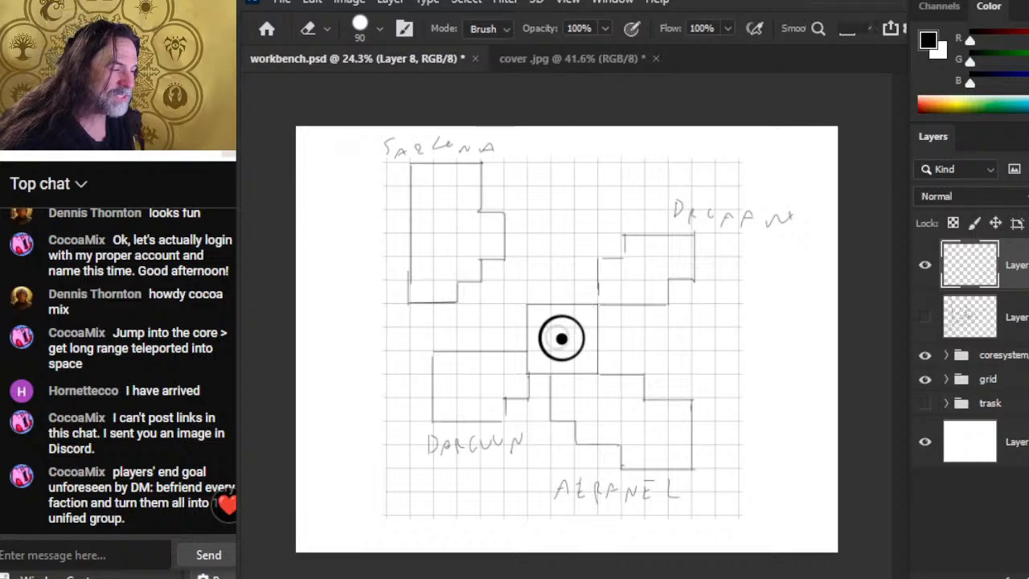
key("z")
left_click_drag(554, 331, 639, 374)
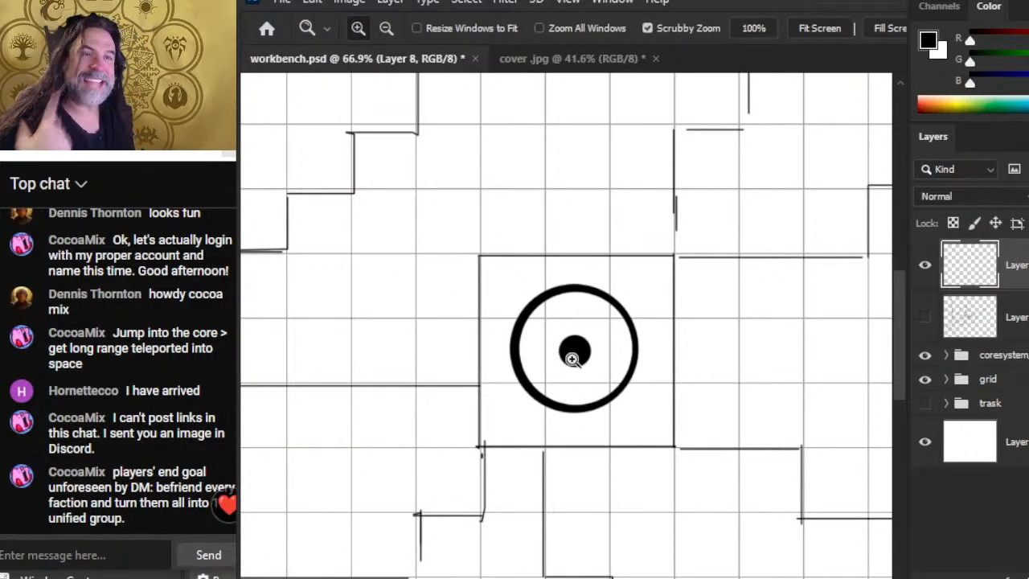
left_click_drag(549, 364, 450, 301)
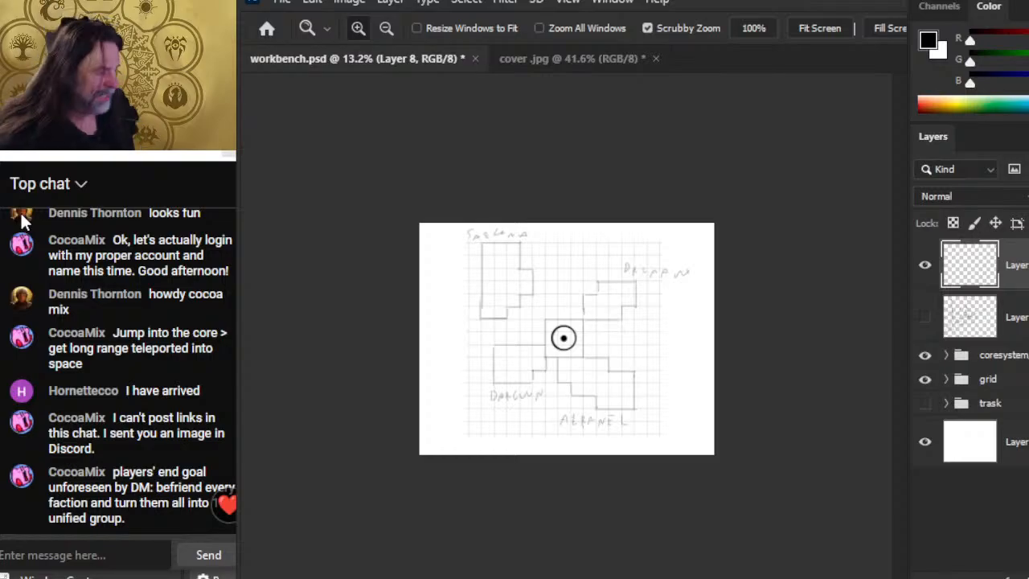
Switch to the dev notes in Notepad and review the guild industry tasks, NPC factions and Player Guild starting ranks.
key("alt+Tab")
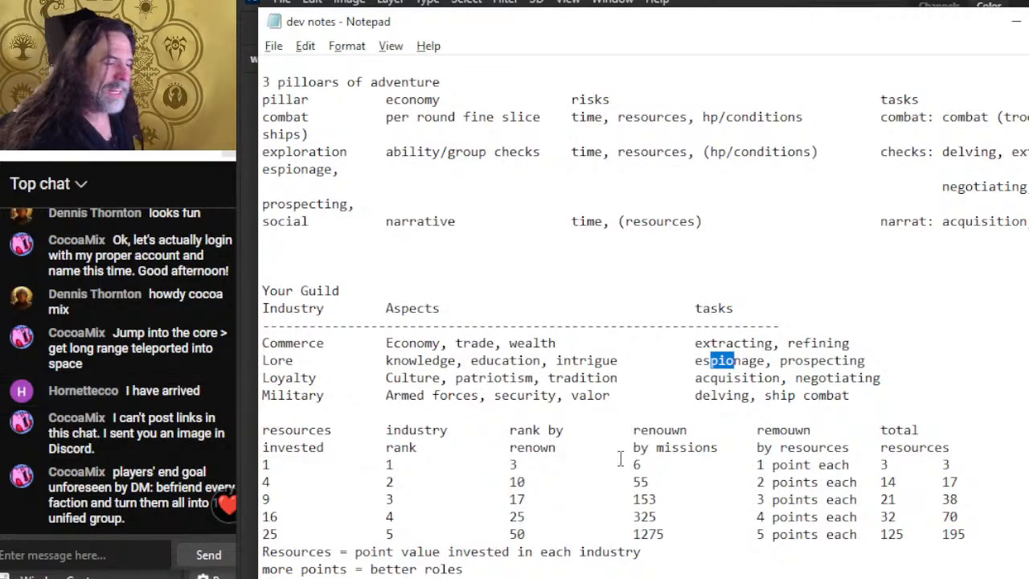
scroll(555, 394, "down", 1)
scroll(515, 378, "up", 3)
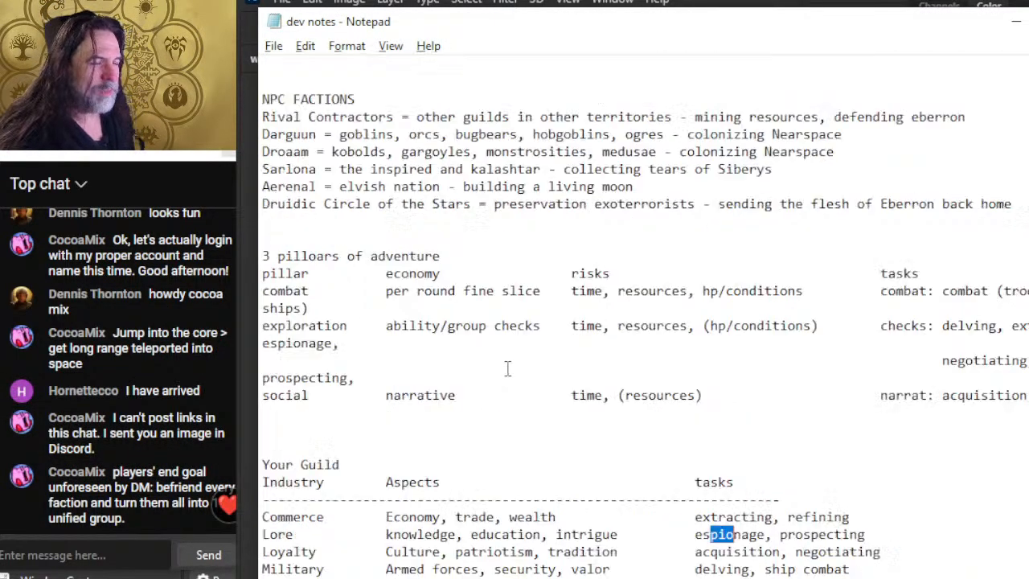
scroll(508, 378, "down", 5)
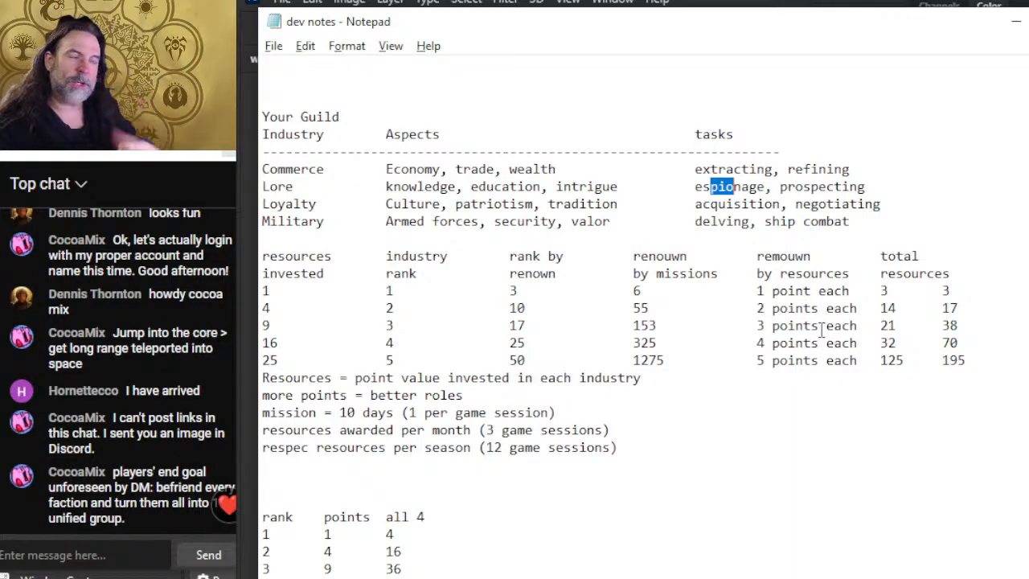
scroll(643, 322, "up", 2)
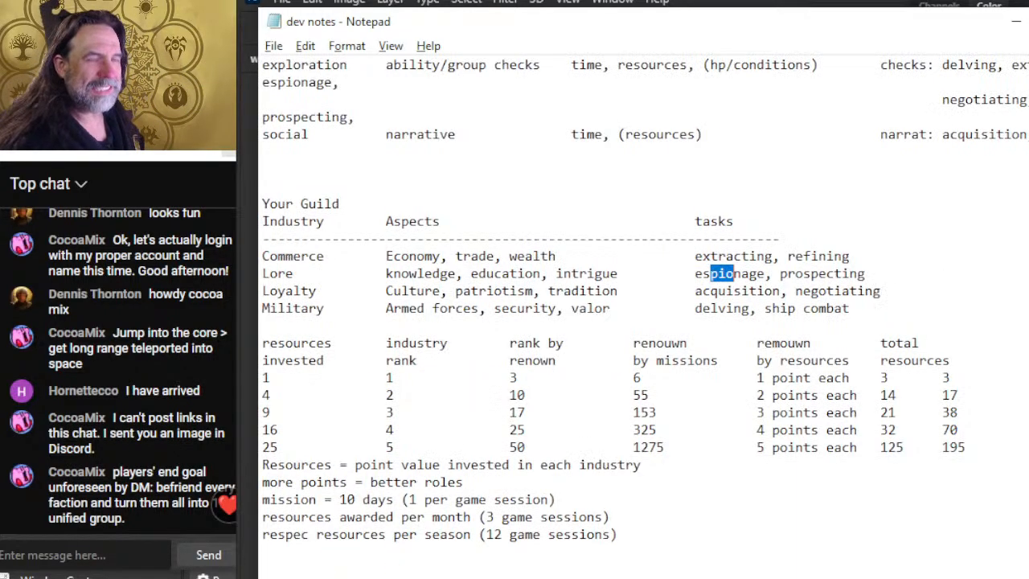
scroll(919, 515, "up", 14)
scroll(920, 514, "down", 3)
scroll(919, 515, "down", 2)
scroll(902, 570, "up", 4)
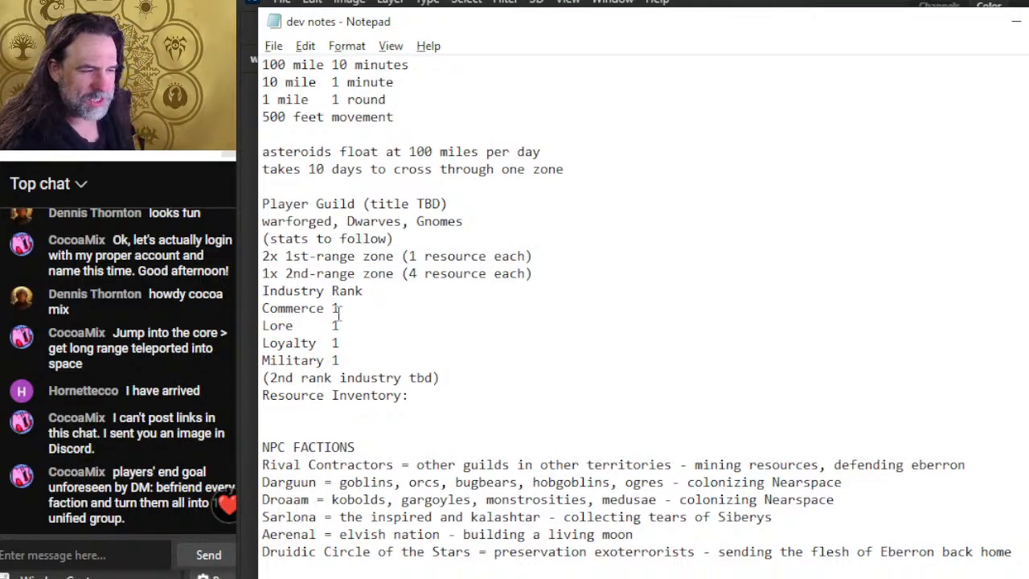
Examine the invested-resources table and the industry rank 1-5 dice list, placing the text cursor at the end of the 1st-rank line.
scroll(369, 345, "down", 8)
scroll(431, 368, "down", 8)
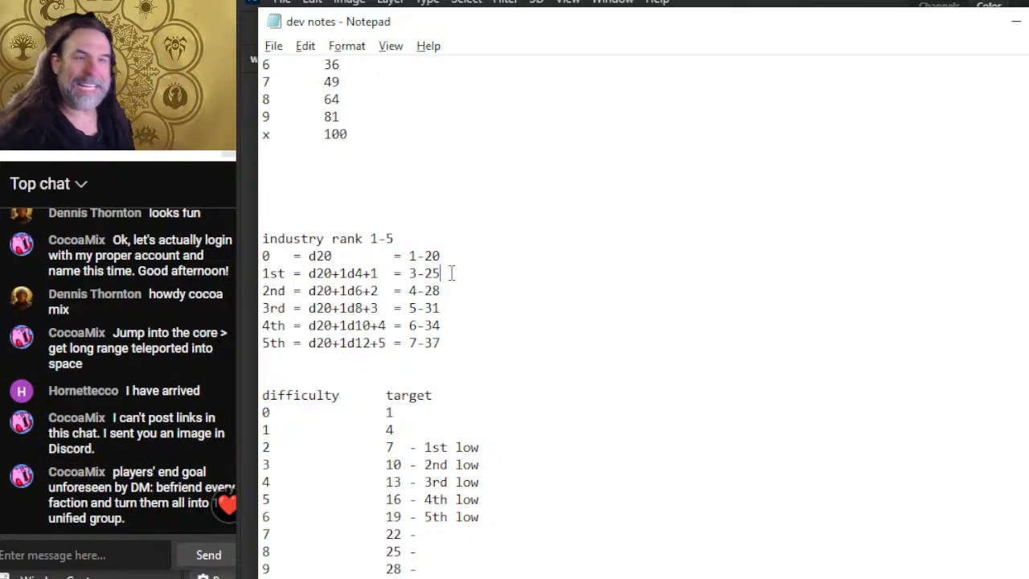
scroll(274, 410, "up", 15)
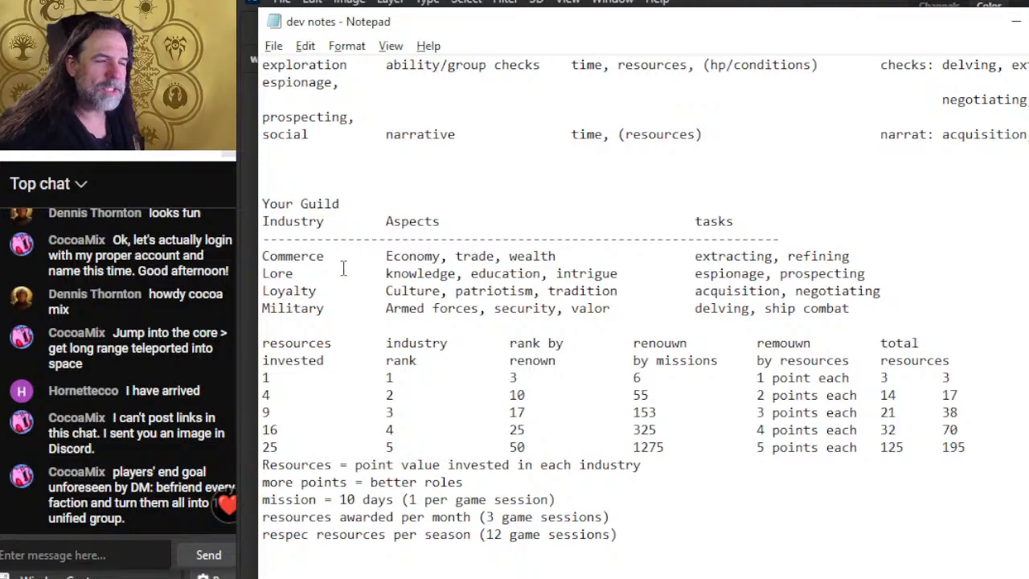
scroll(344, 266, "down", 5)
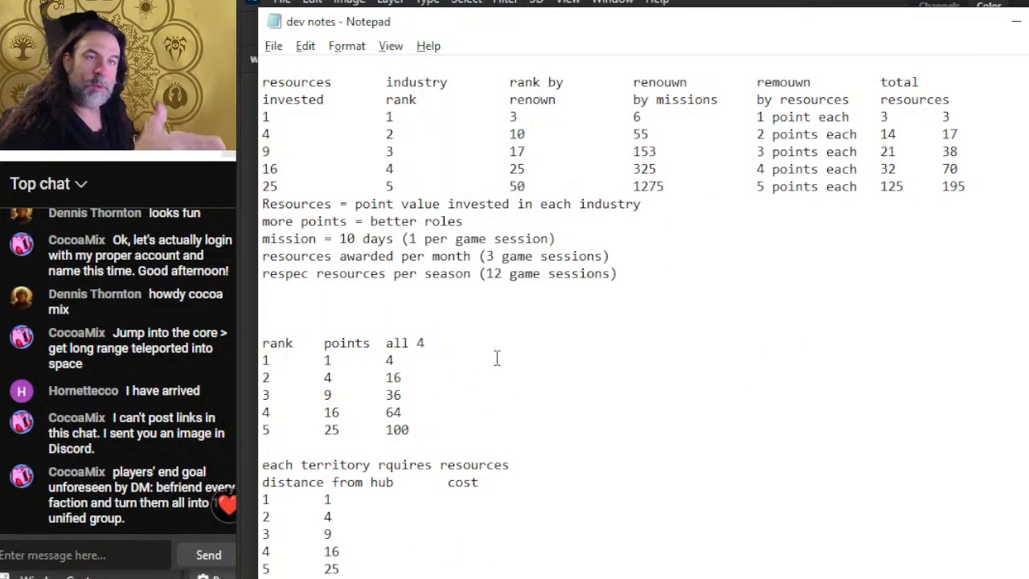
scroll(508, 334, "down", 8)
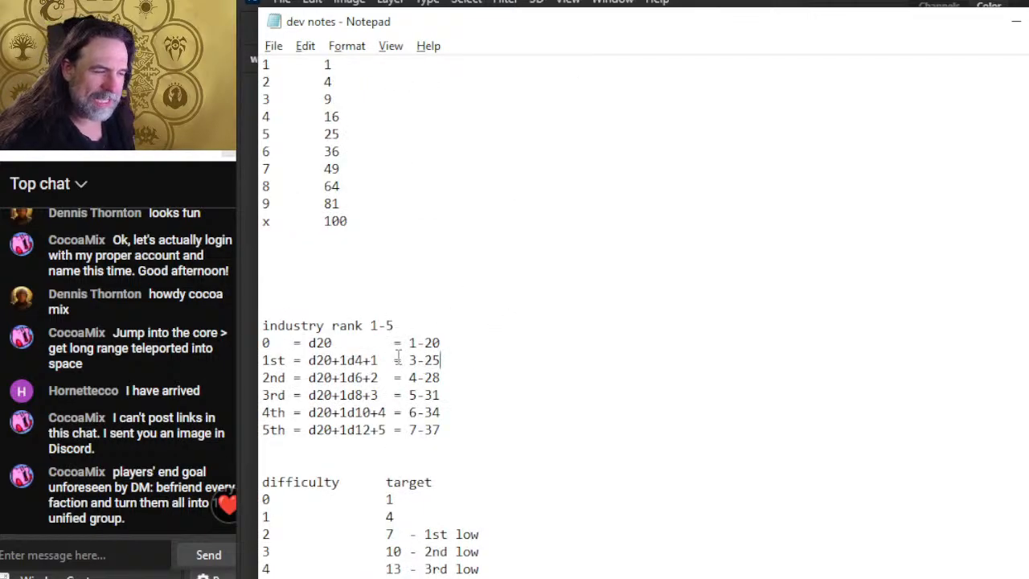
left_click(450, 360)
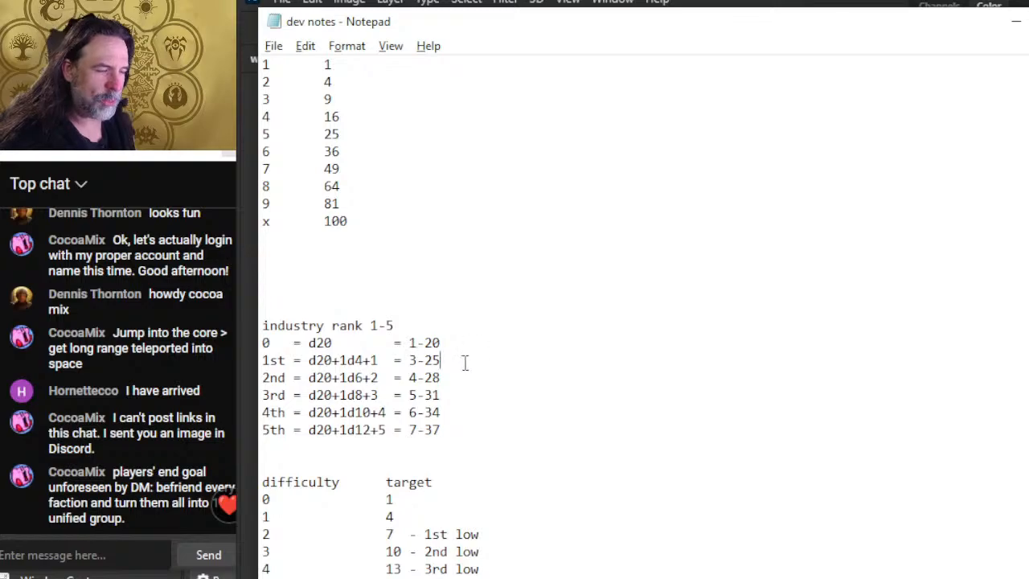
Below the dragonshards row of the resources table, add the text "each 10 day = extract a number of resources from the zone" with blank lines around it.
scroll(482, 358, "down", 5)
scroll(494, 344, "down", 20)
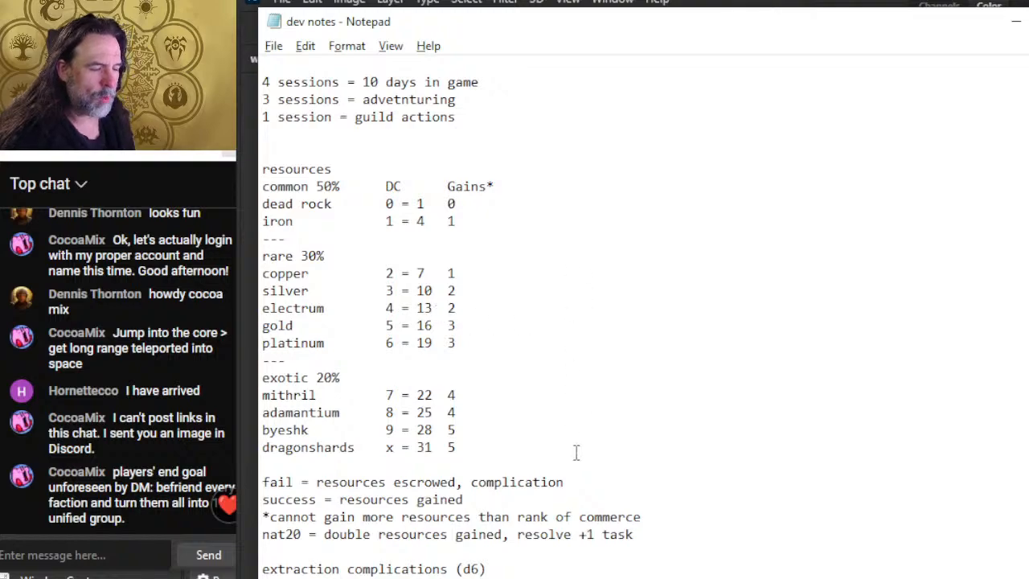
left_click(555, 463)
key("Return")
key("Return")
key("Return")
key("Return")
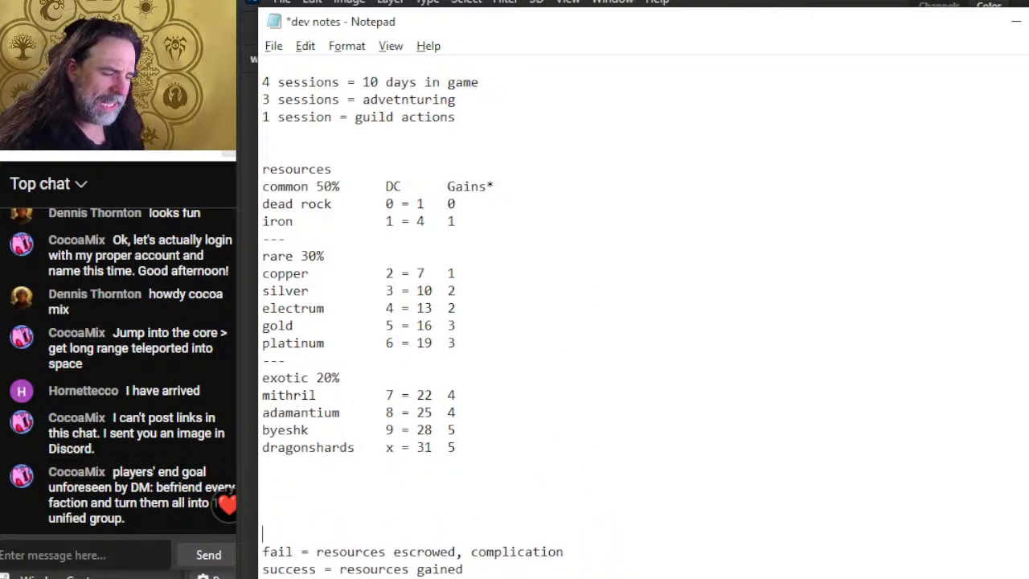
type("each ")
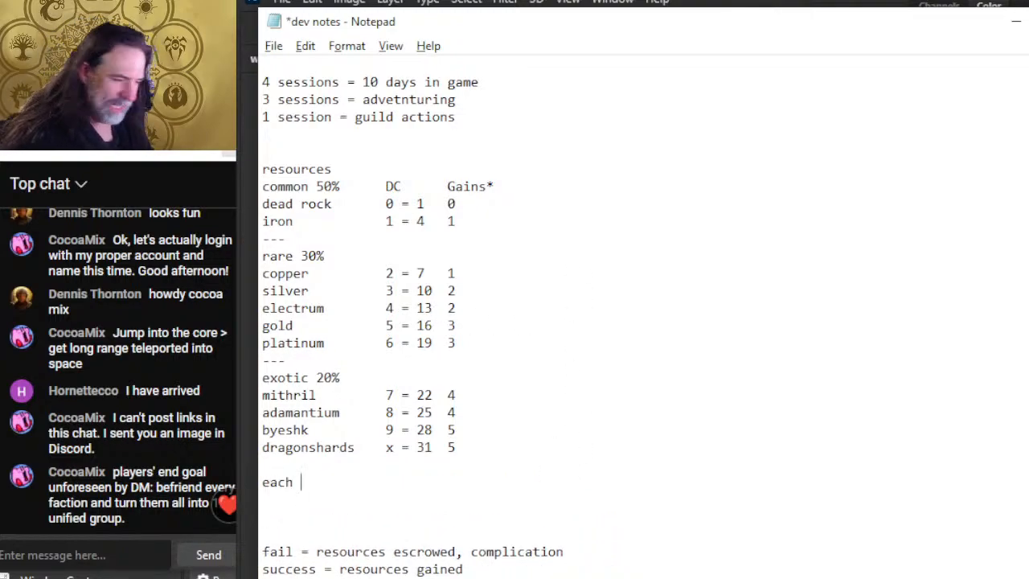
type("10 day =")
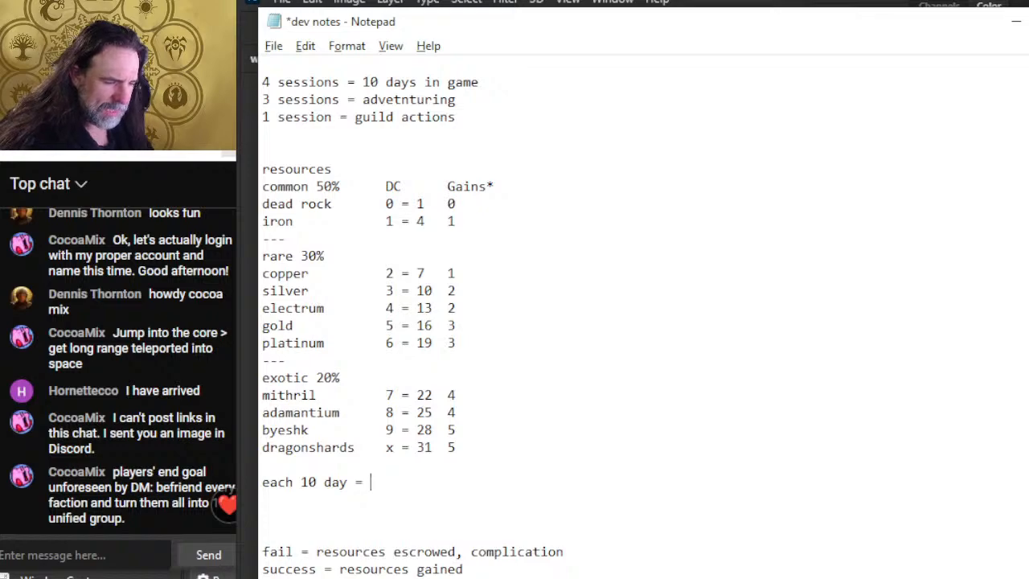
type(" extract a ")
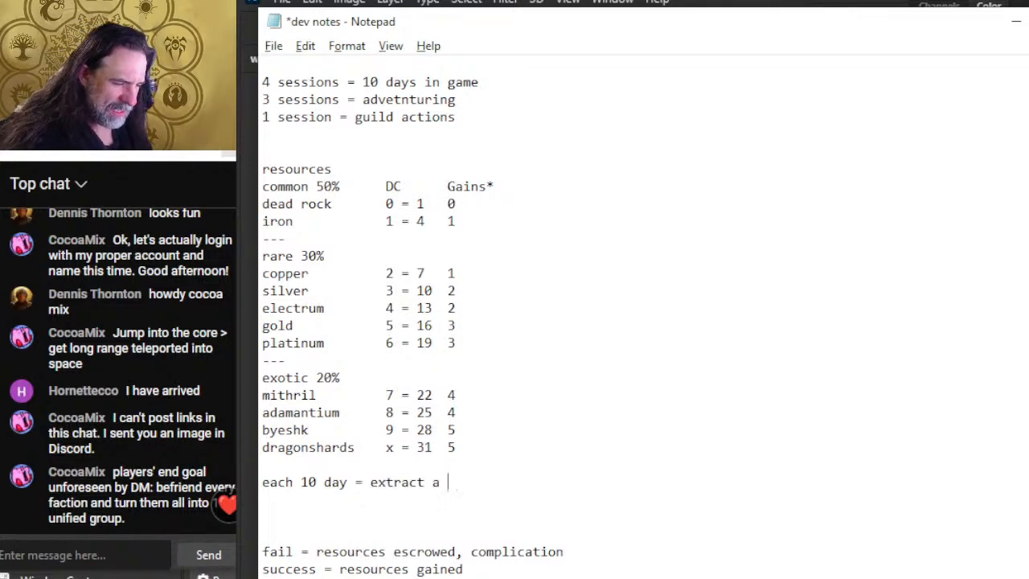
type("number of re")
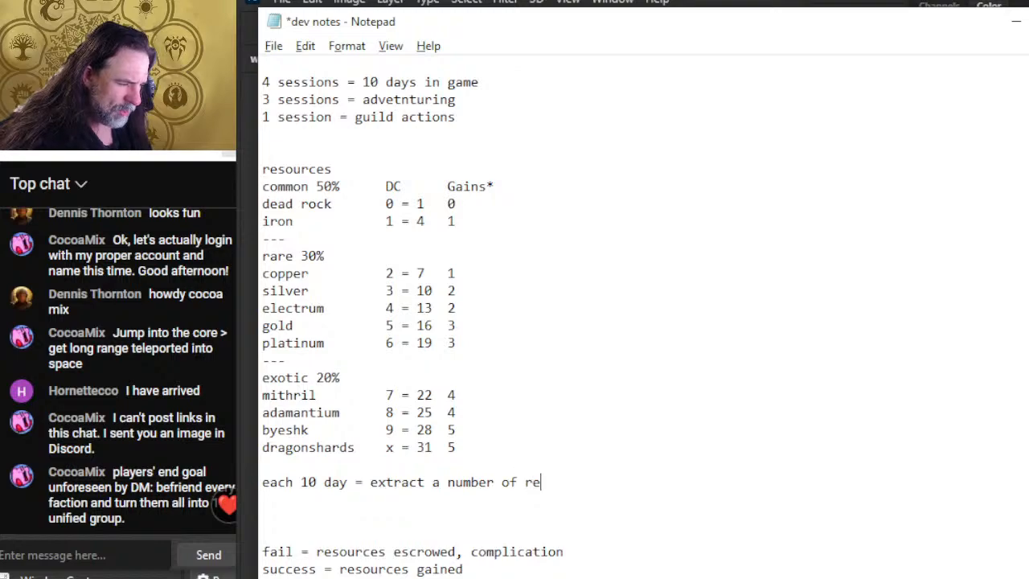
type("sources from t")
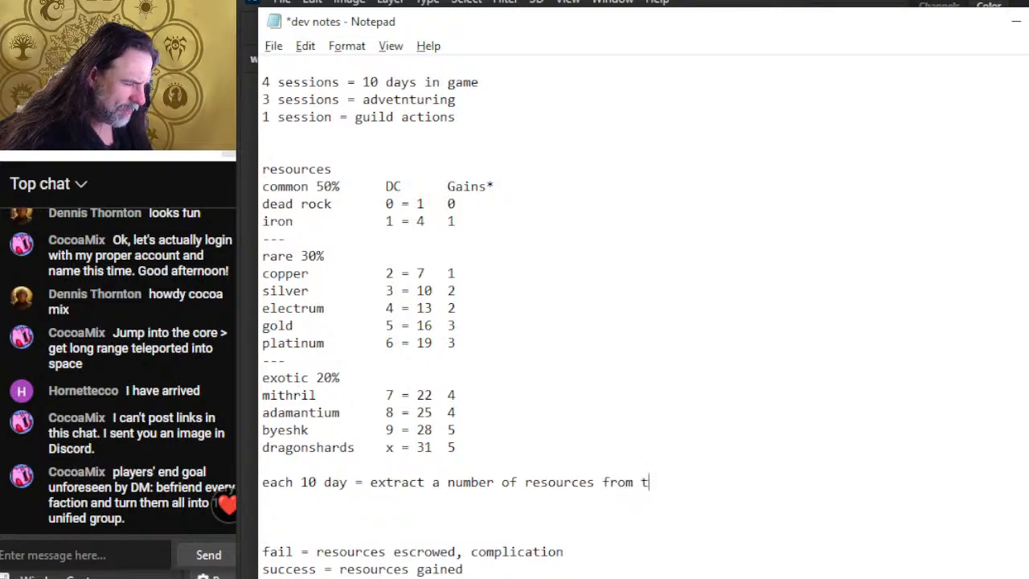
type("he zone ")
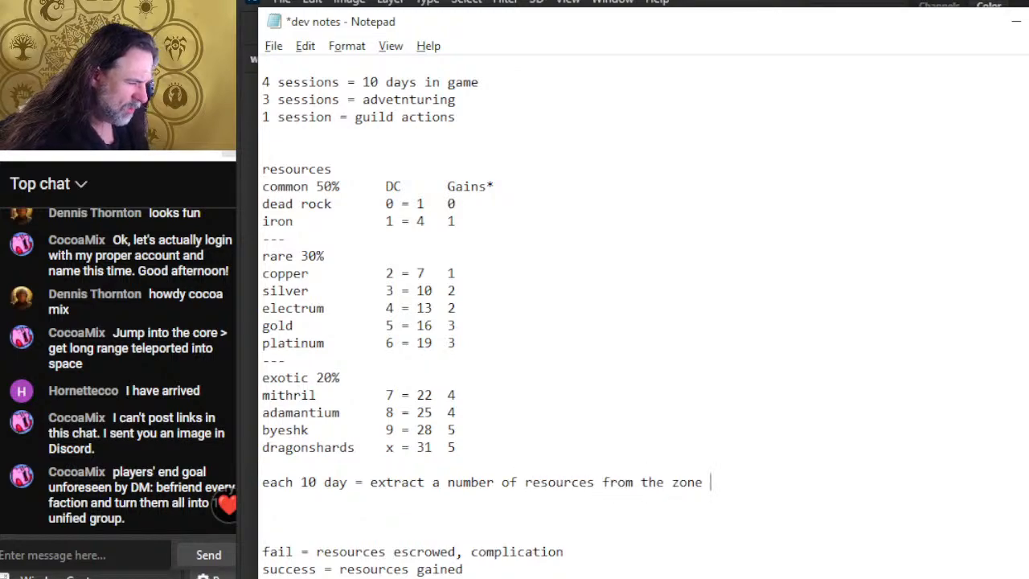
Continue the extraction rule with "being mined equal to your rank (if success" and add a line break.
type("being mined ")
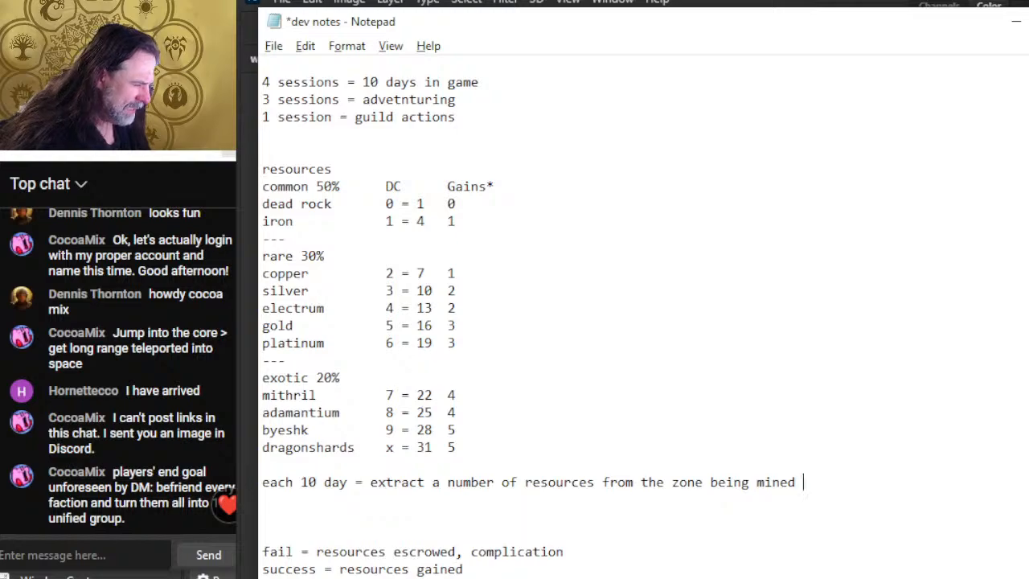
type("equal to ")
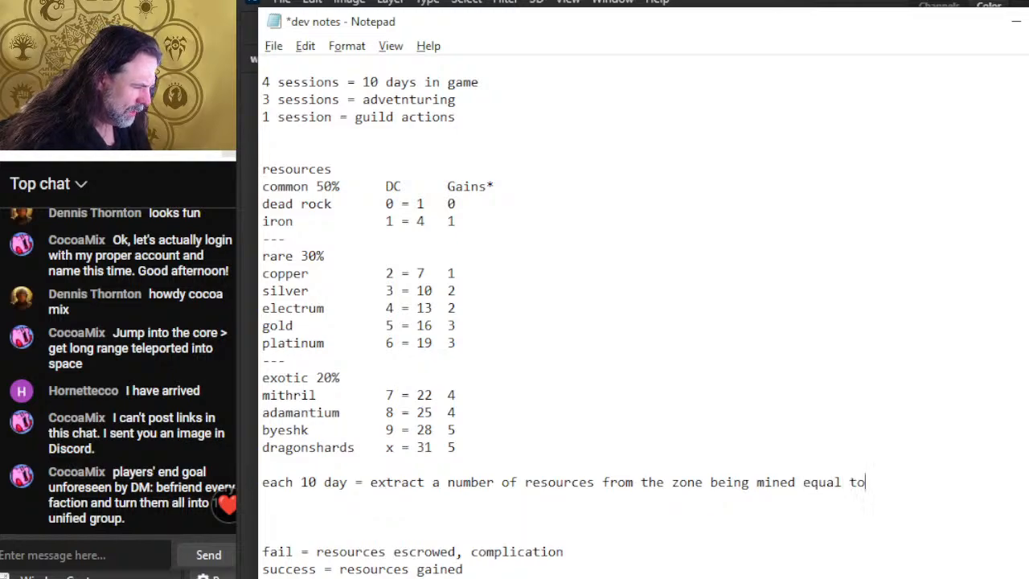
type("you")
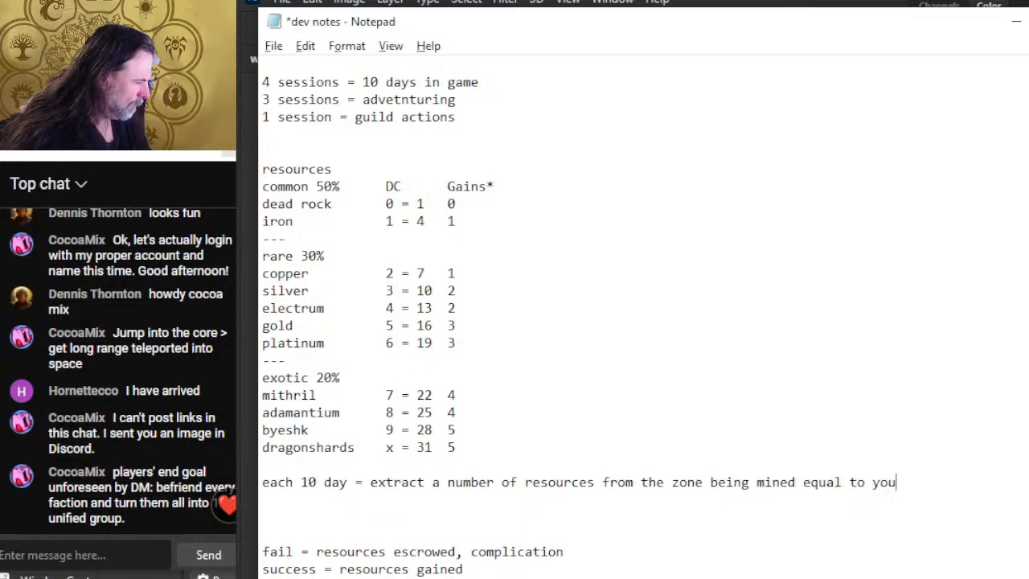
type("r rank ")
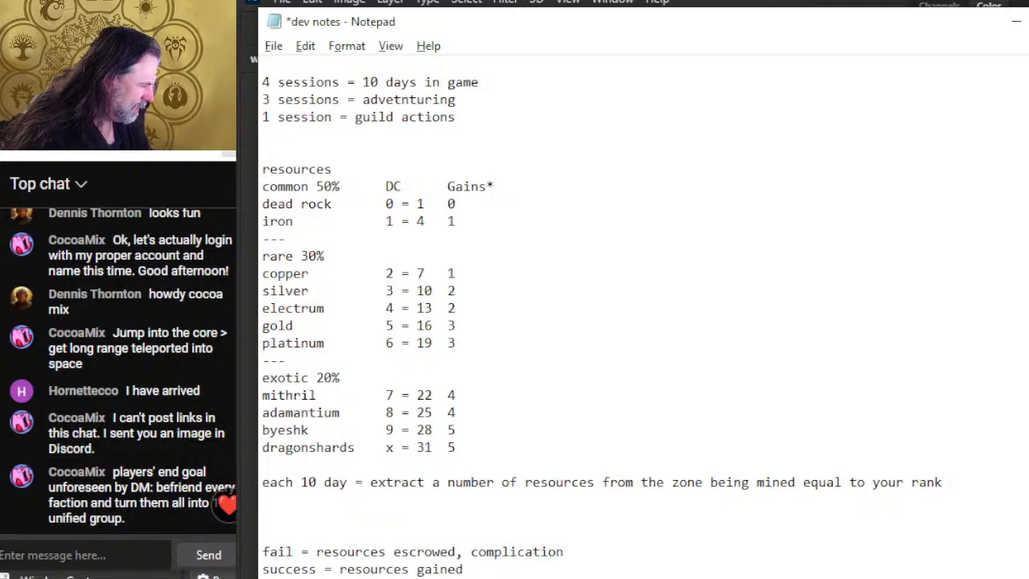
type("(if succ")
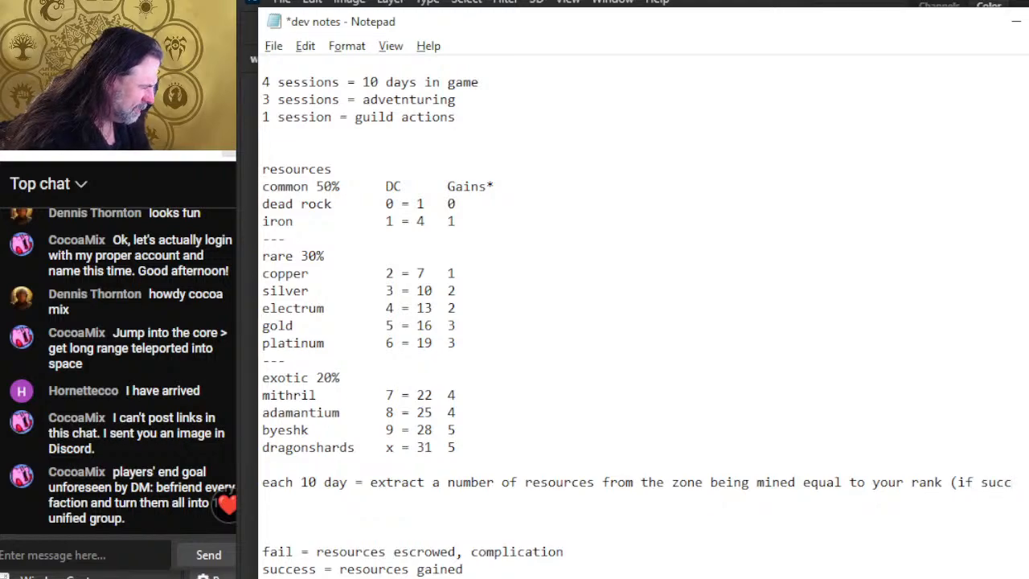
type("es")
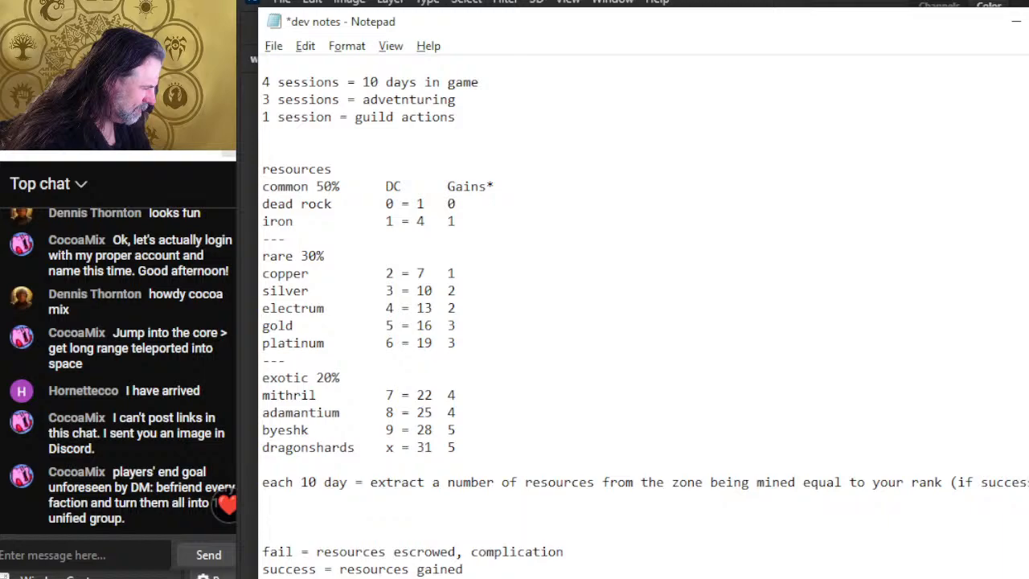
key("Return")
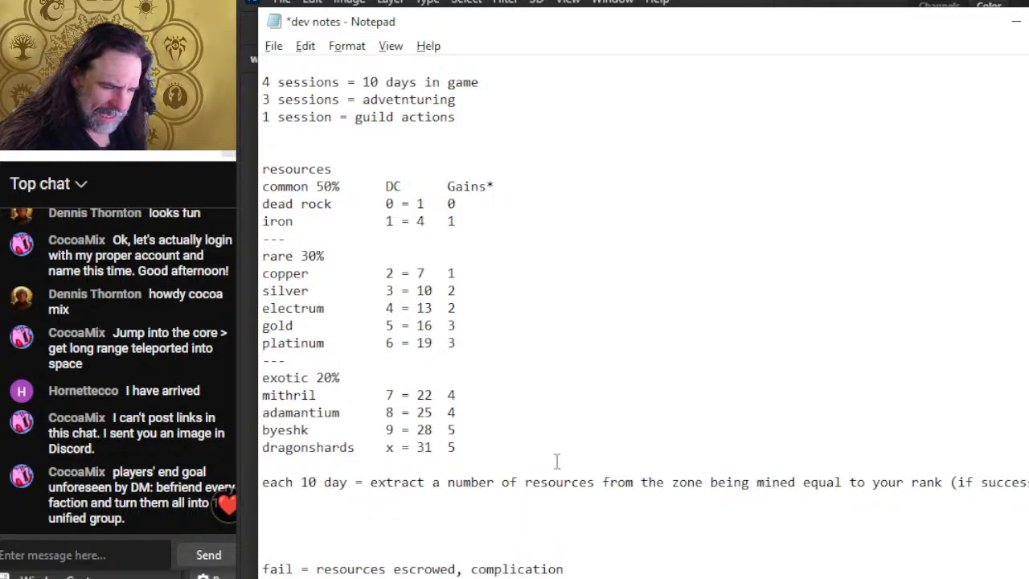
Above the extraction rule, add the line "at the end of each 10 day roll a commerce industry check to determine success".
key("Return")
key("Up")
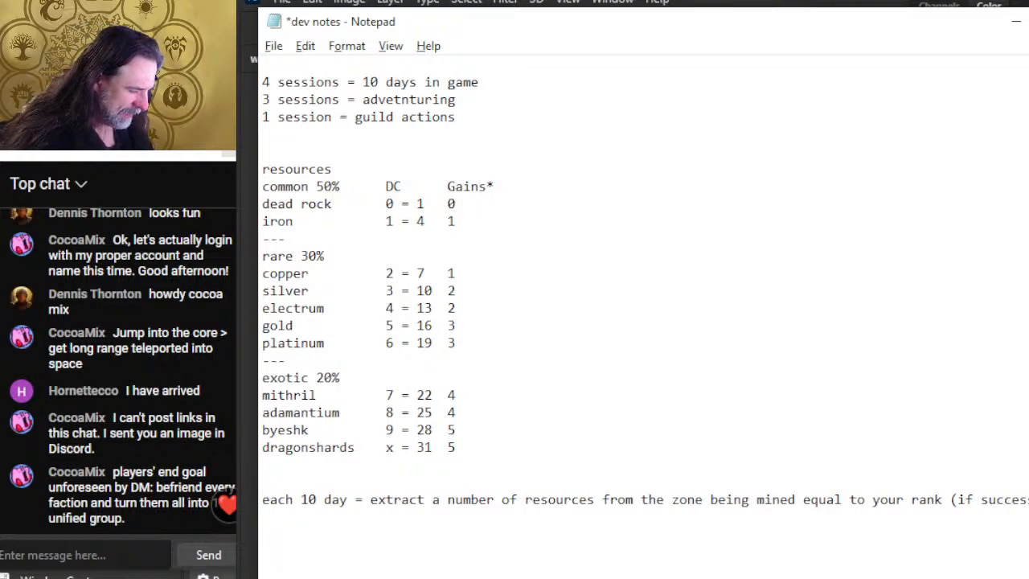
type("at the end o")
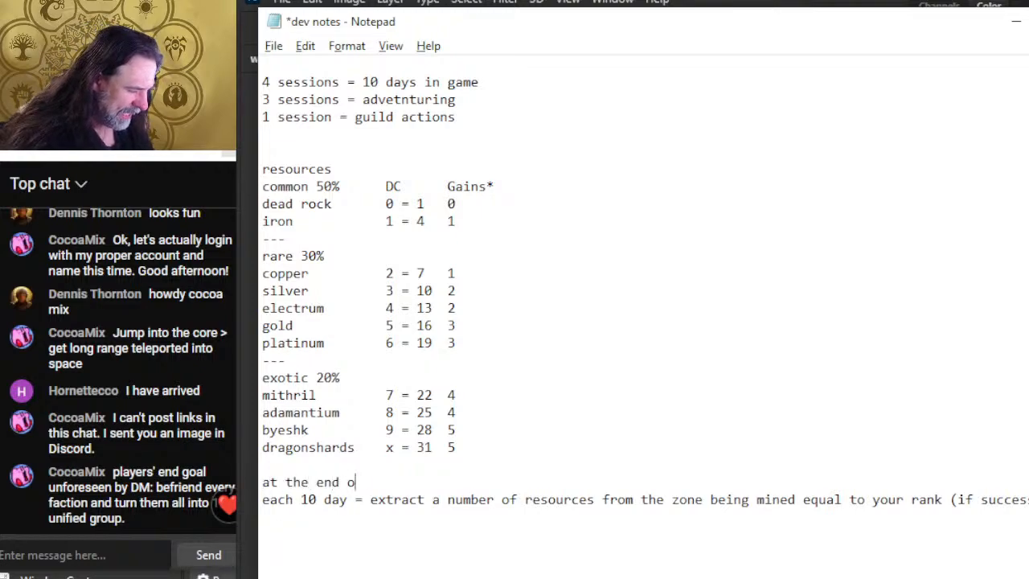
type("f each 10 day ro")
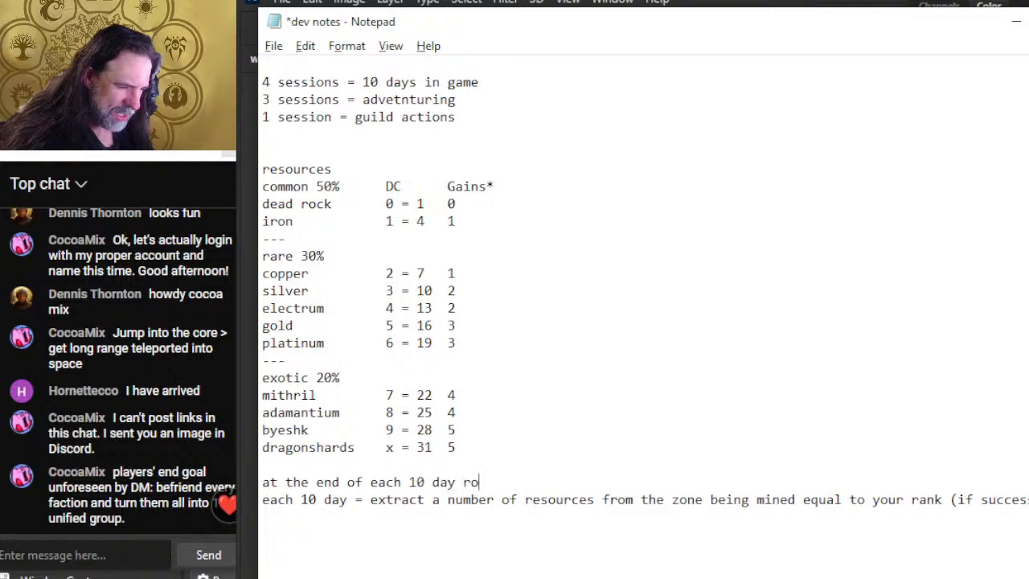
type("ll a commer")
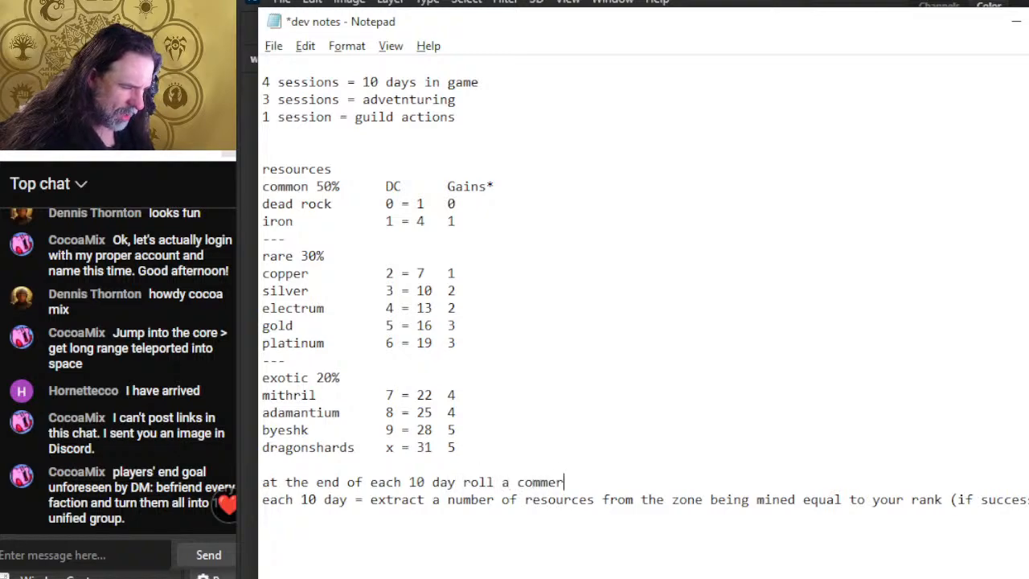
type("ce industry check to determine success")
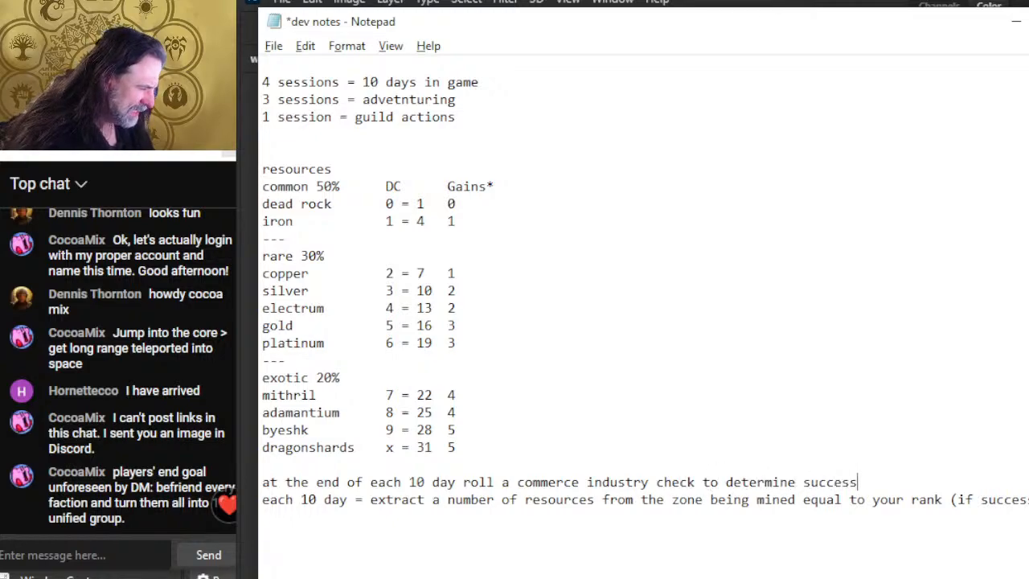
Add the line "success = result % mined" under the commerce check rule, followed by a blank line.
key("Return")
type("success")
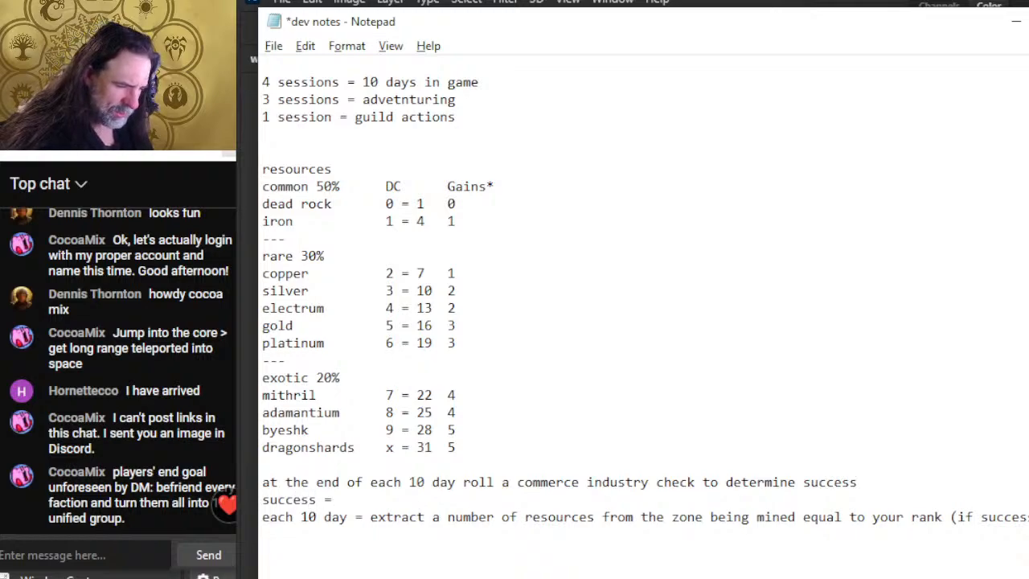
type(" = res")
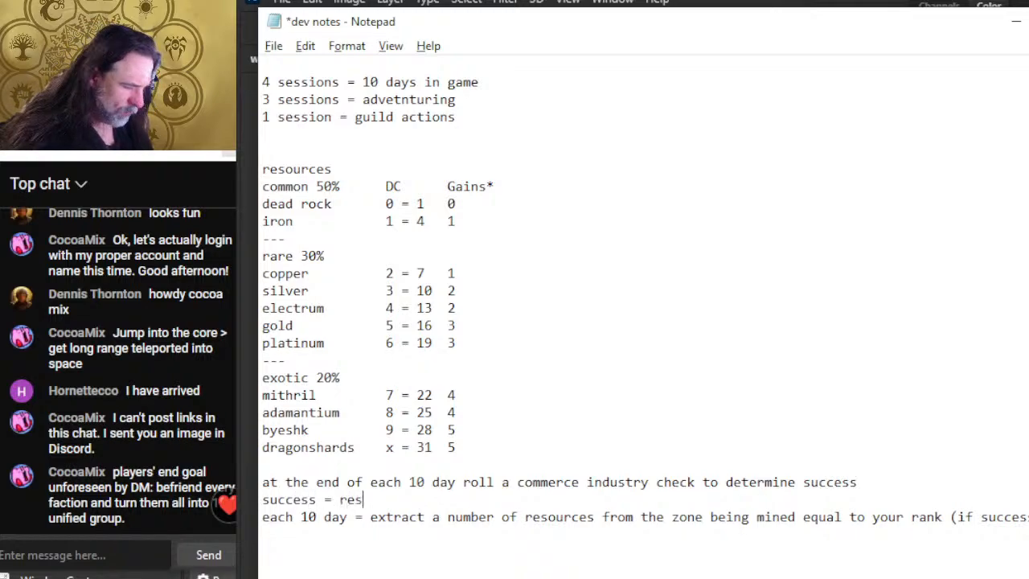
type("ult $")
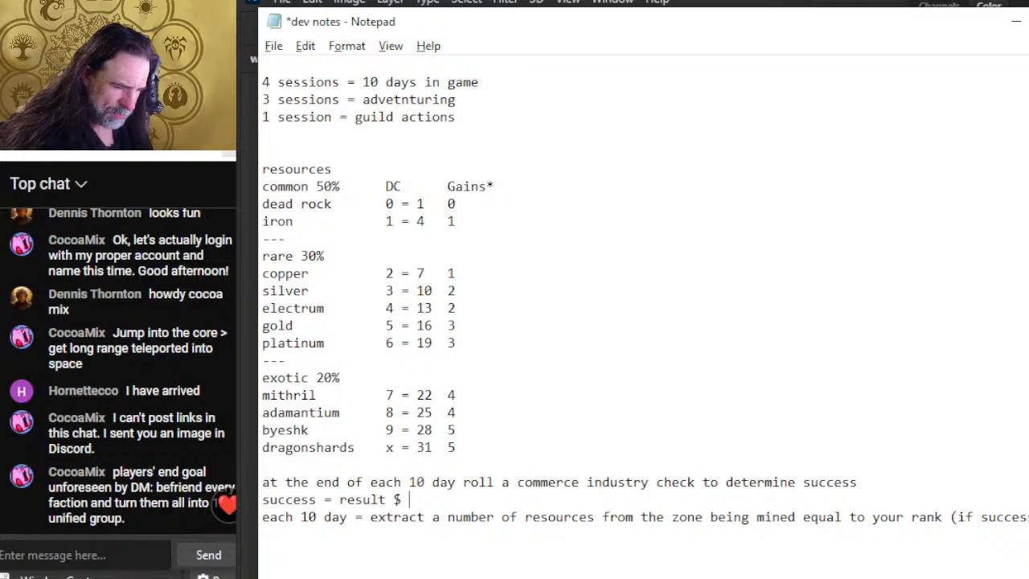
key("BackSpace")
type("% mined")
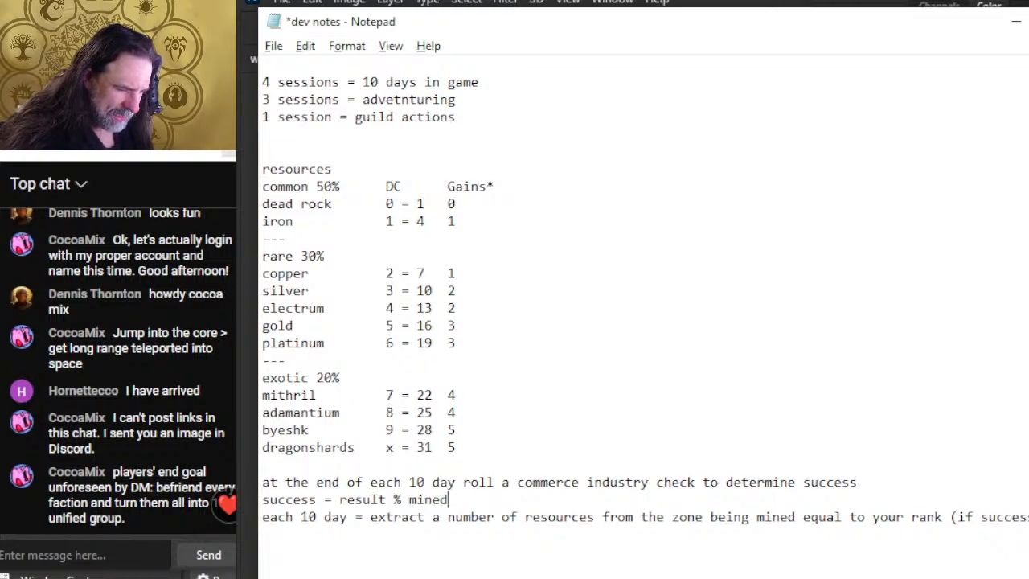
key("Return")
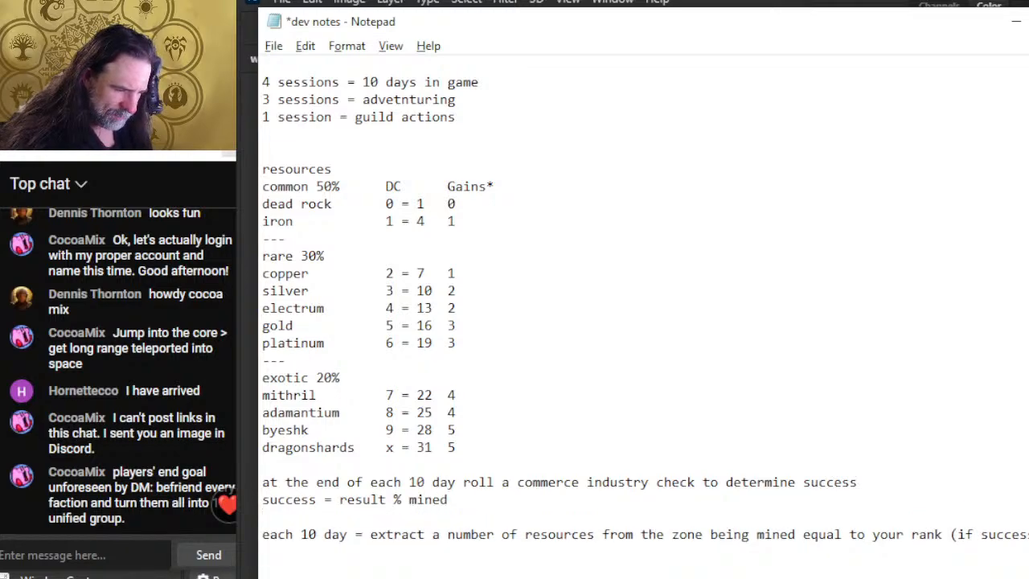
Replace "result % mined" after "success =" with "gain a number of resource points = to rank of commerce" and add a line break.
key("BackSpace")
type("+ gain")
key("BackSpace")
key("BackSpace")
key("BackSpace")
key("BackSpace")
key("BackSpace")
key("BackSpace")
key("BackSpace")
key("BackSpace")
key("BackSpace")
key("BackSpace")
key("BackSpace")
key("BackSpace")
key("BackSpace")
key("BackSpace")
key("BackSpace")
key("BackSpace")
key("BackSpace")
key("BackSpace")
key("BackSpace")
key("BackSpace")
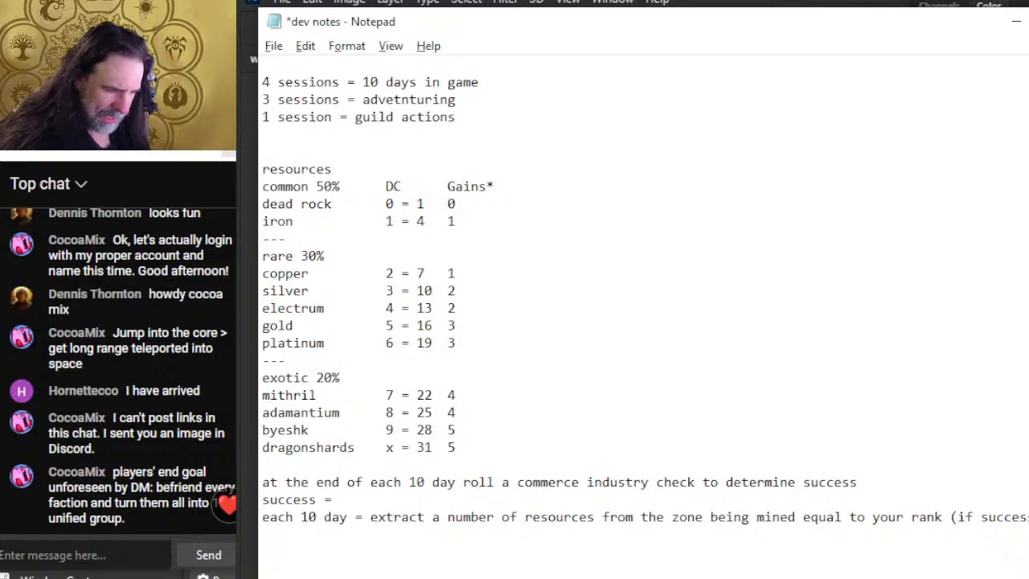
type("gain a ")
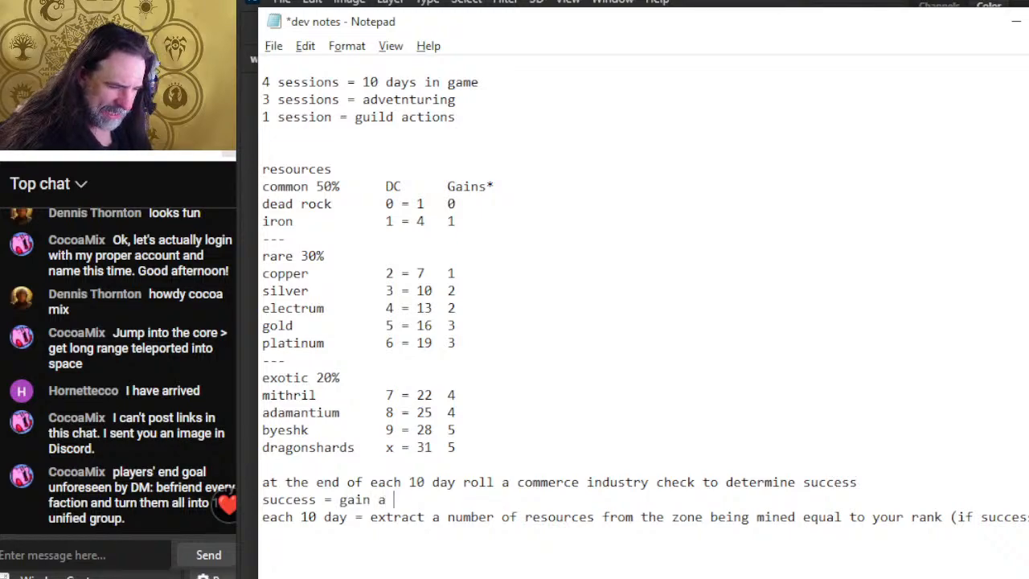
type("number of resour")
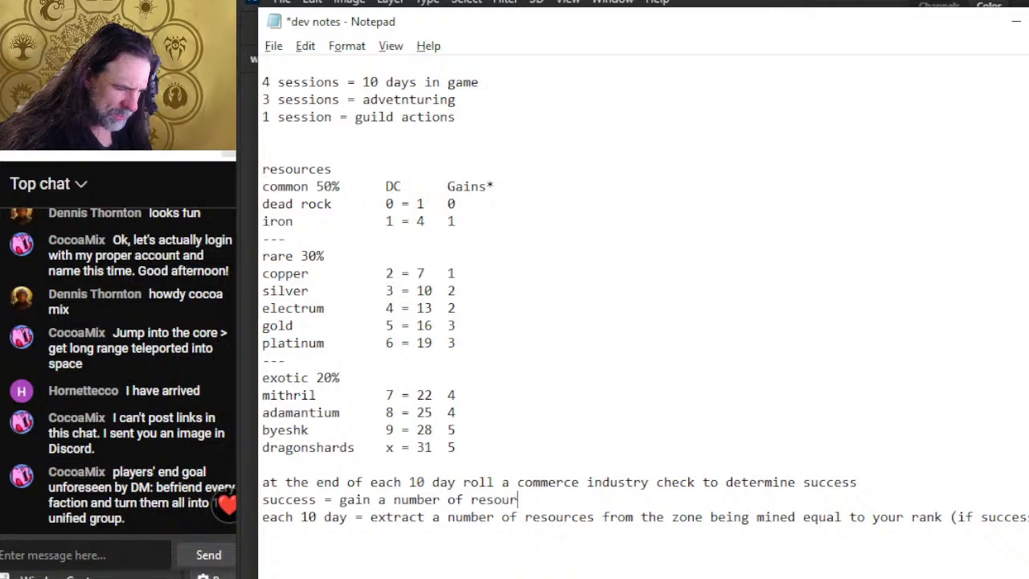
type("ce points ")
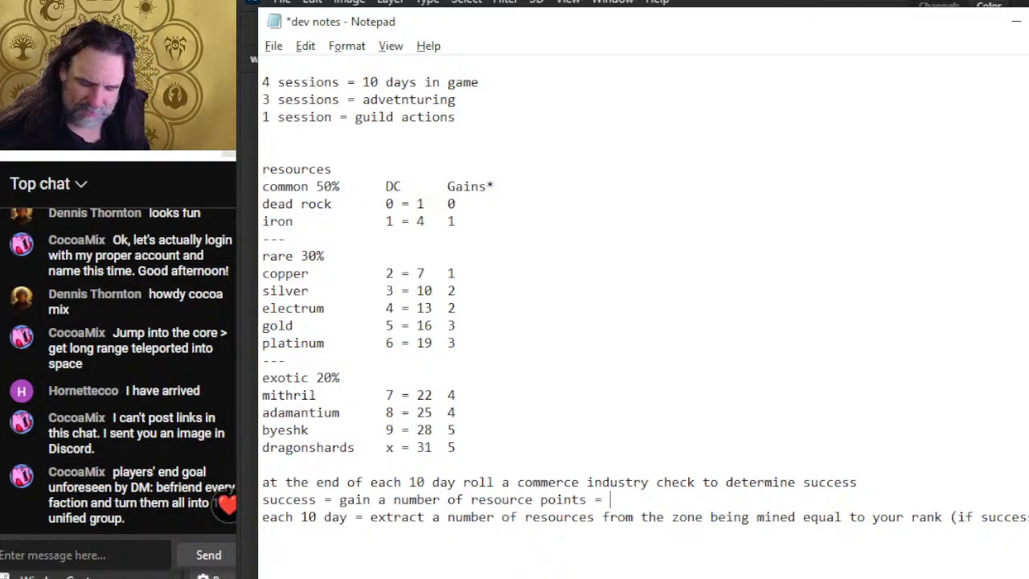
type("= to rank ")
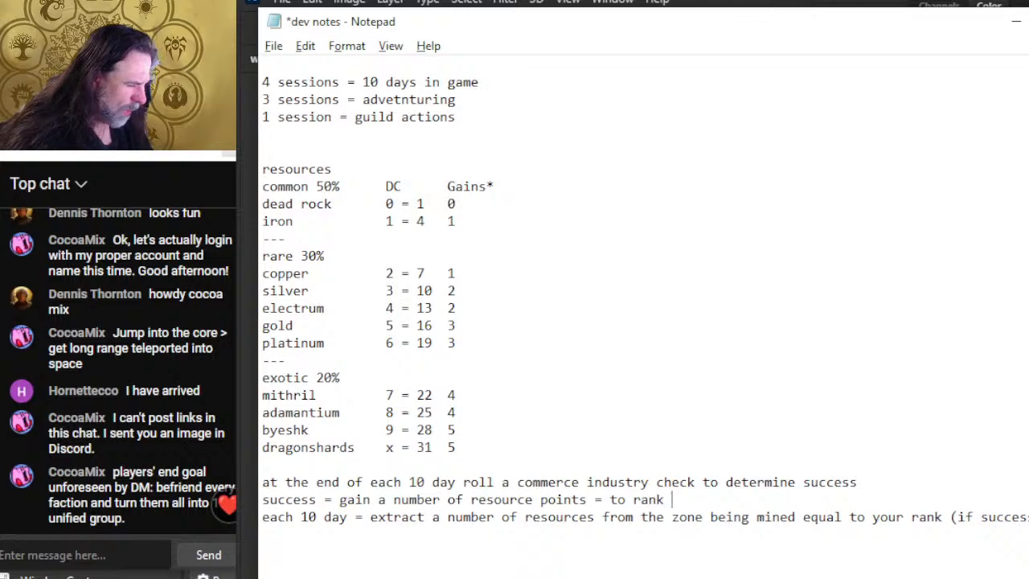
type("pf")
key("alt+space")
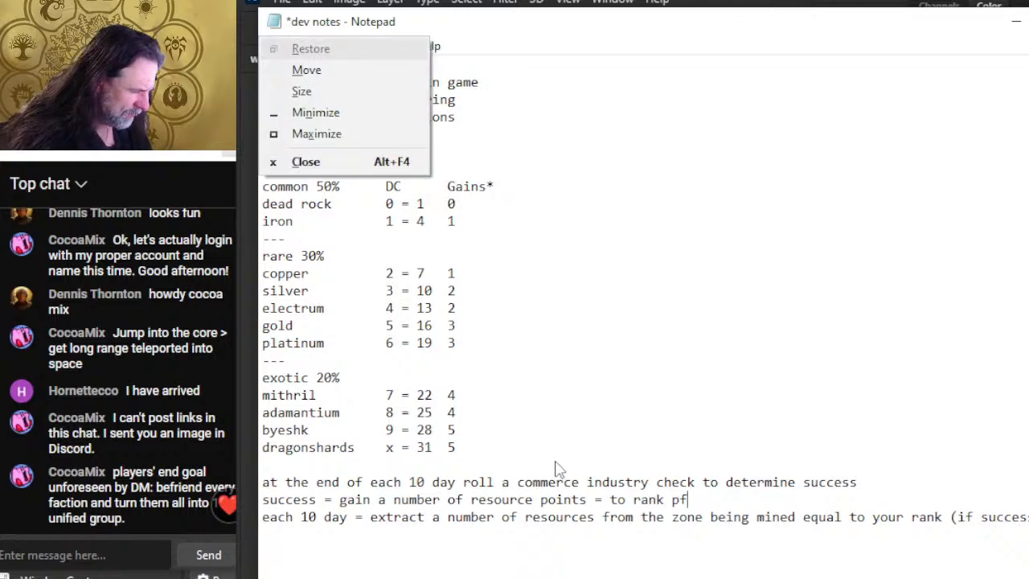
key("Escape")
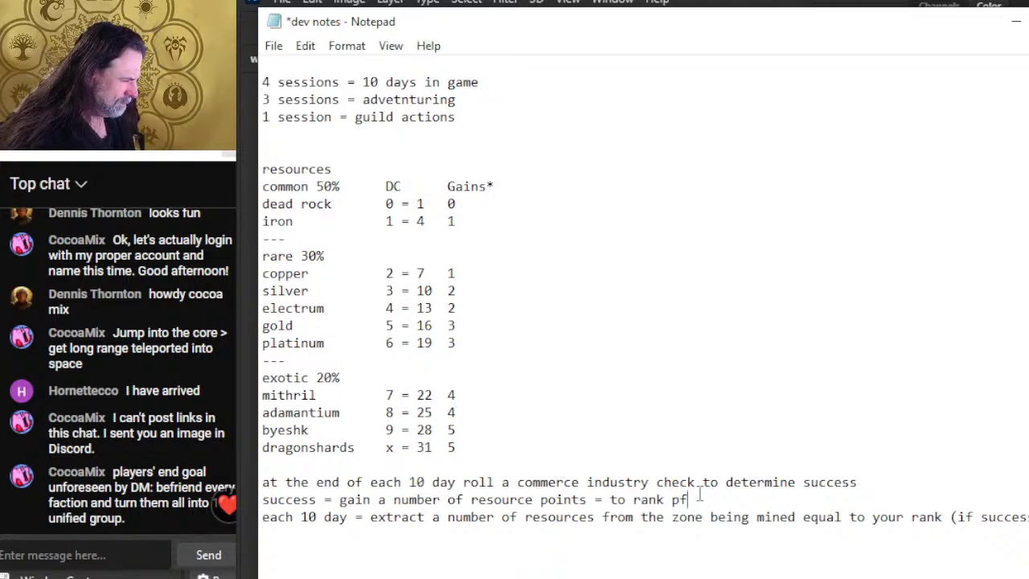
key("BackSpace")
key("BackSpace")
type("of co")
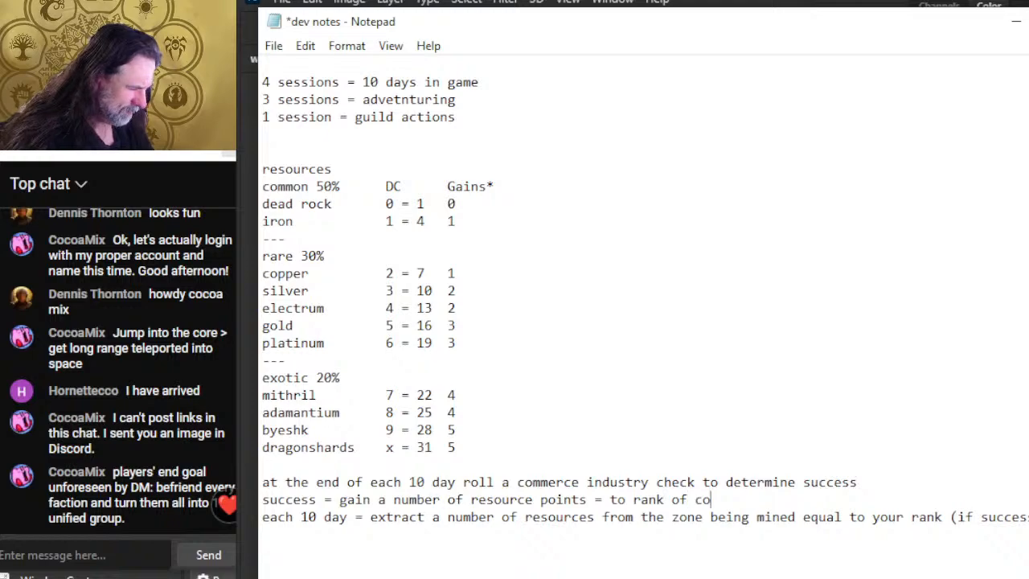
type("mmerce")
key("Return")
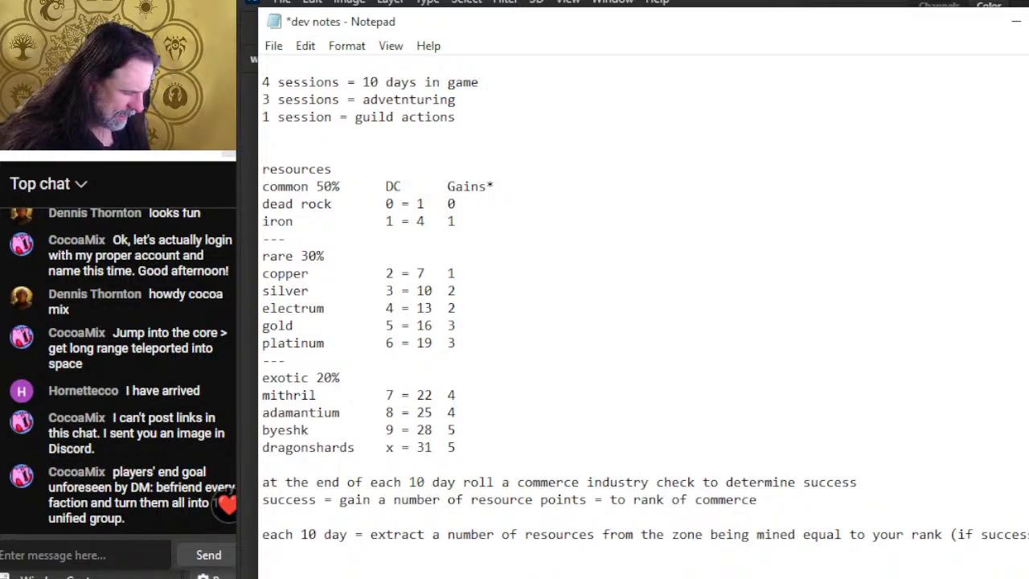
Add the indented line "result of die roll = total % excavated" under the success rule.
key("Tab")
type("resul")
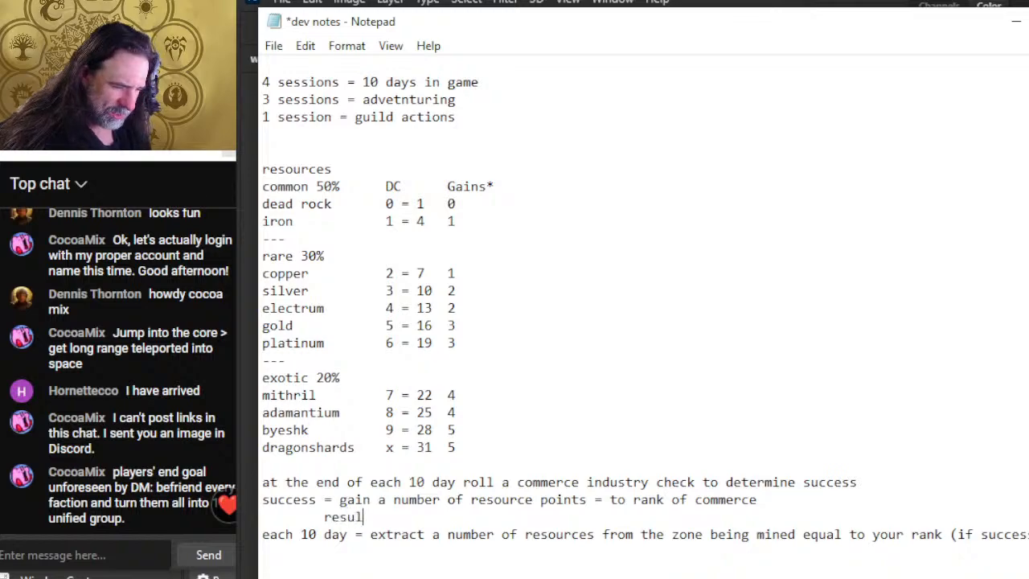
type("t of die")
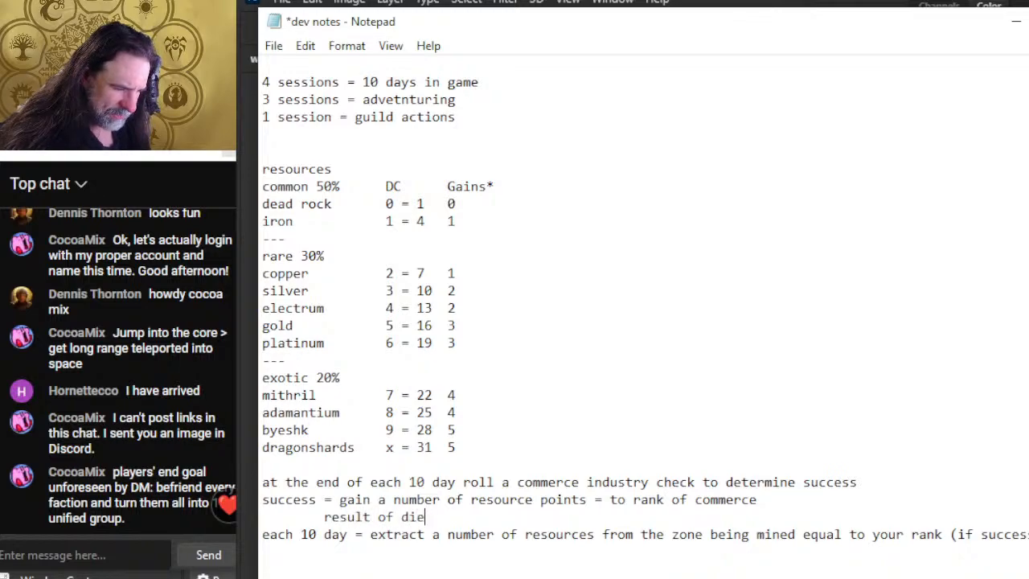
type(" roll = ")
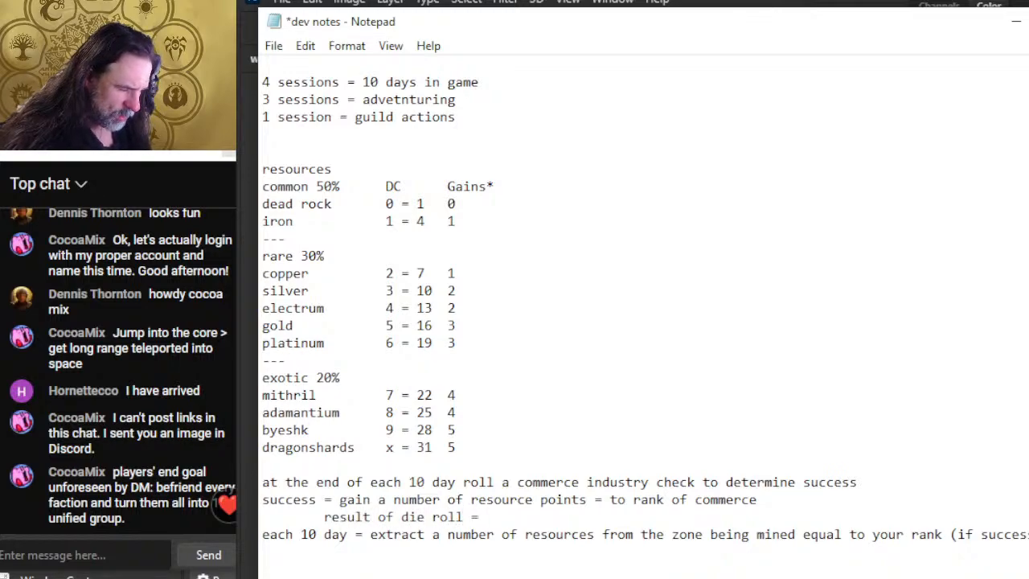
type("total res")
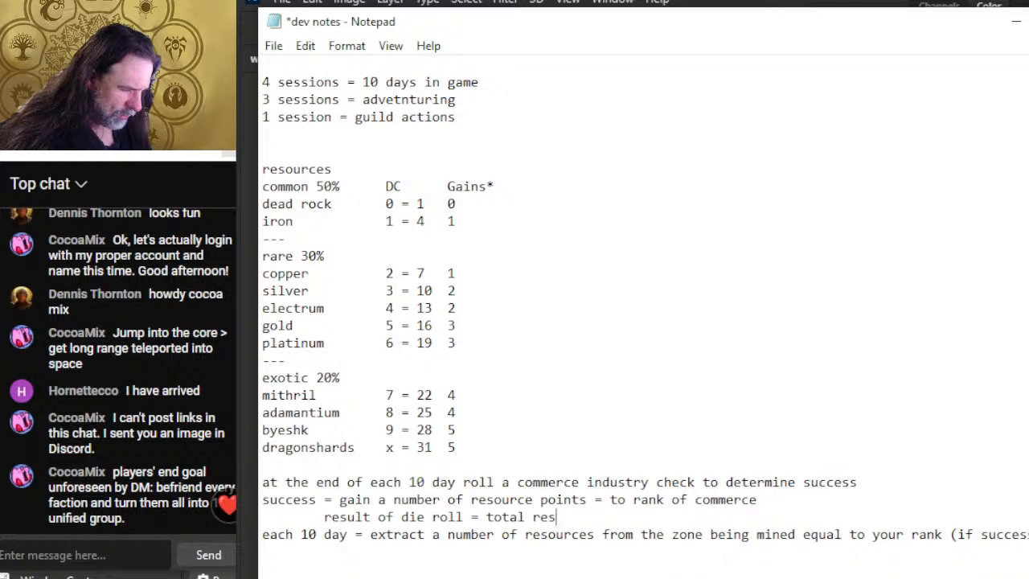
type("ources")
key("BackSpace")
key("BackSpace")
key("BackSpace")
key("BackSpace")
key("BackSpace")
key("BackSpace")
key("BackSpace")
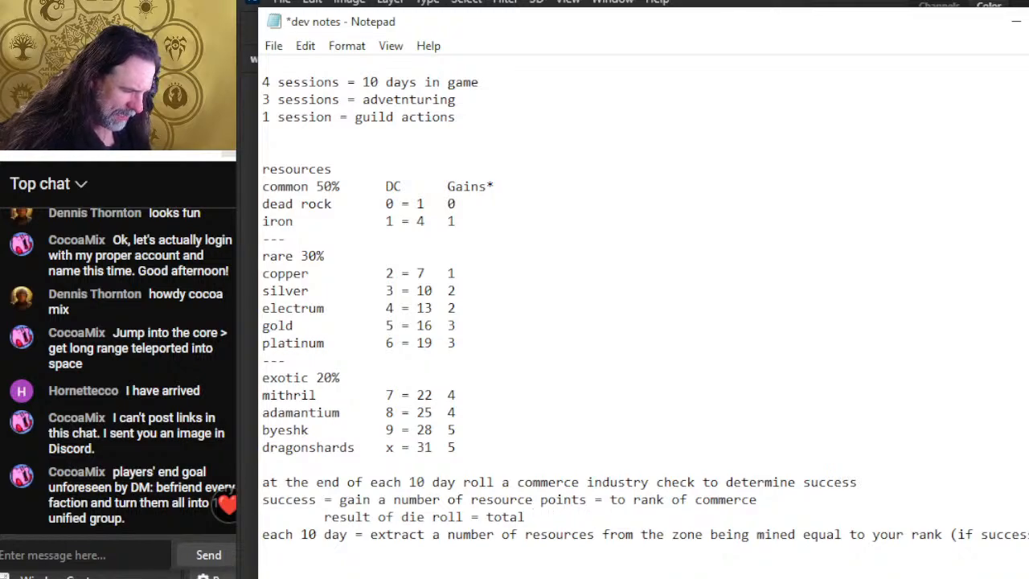
type("% excavated")
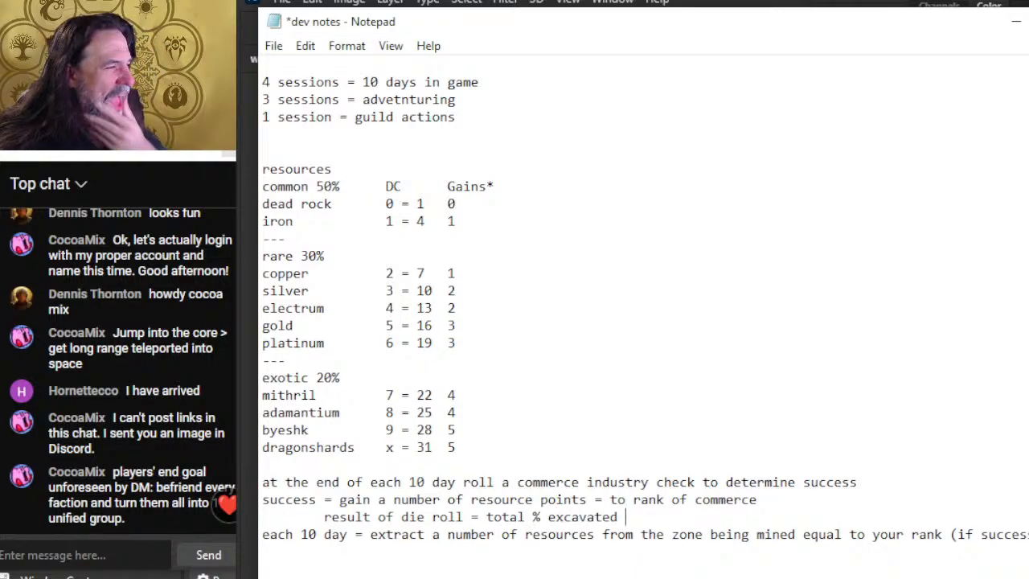
Review the advancing industries notes and the industry rank 1-5 dice ranges, marking the end of the 4th rank line.
scroll(420, 361, "up", 8)
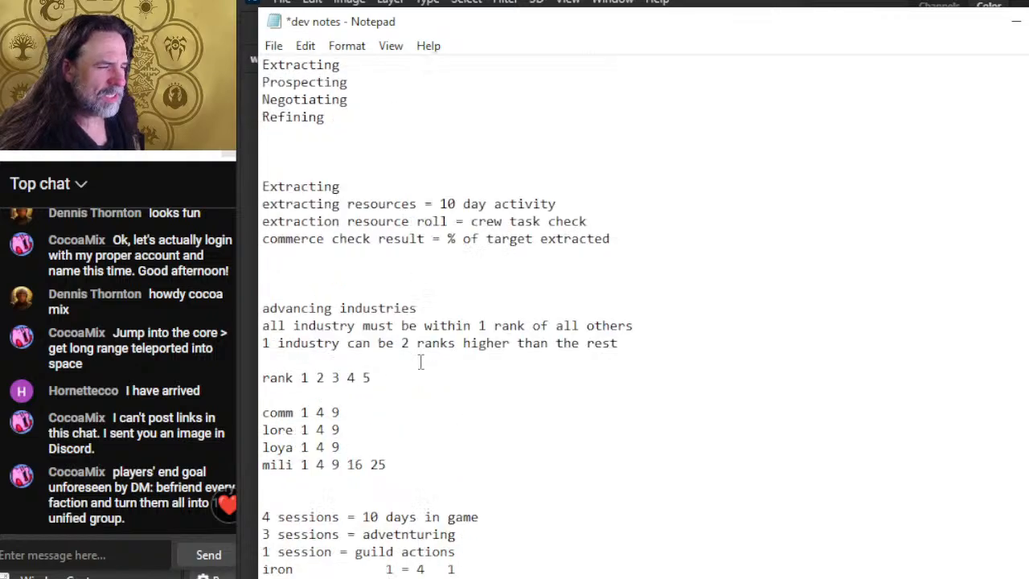
scroll(420, 361, "up", 3)
scroll(428, 349, "down", 8)
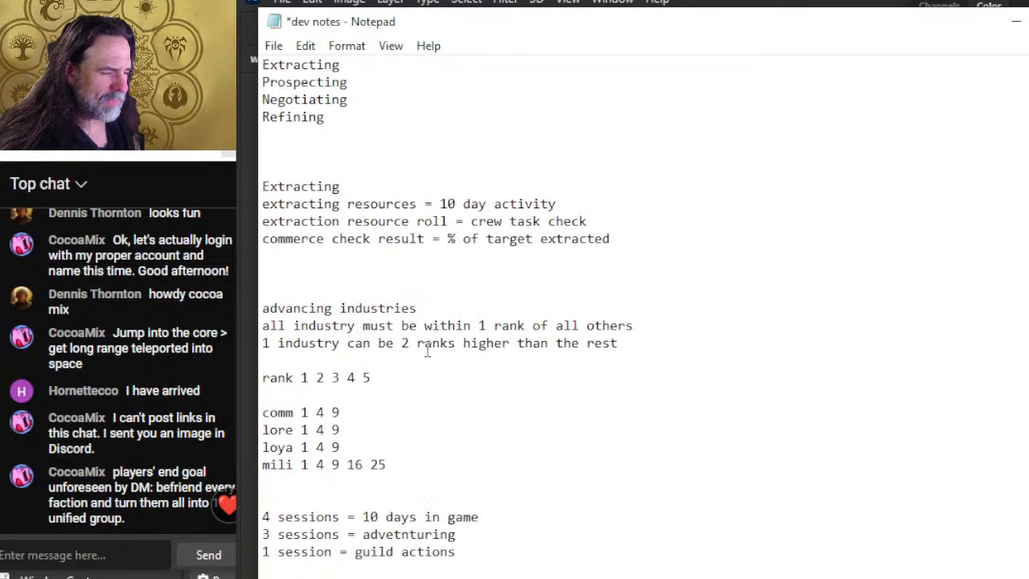
scroll(434, 343, "up", 20)
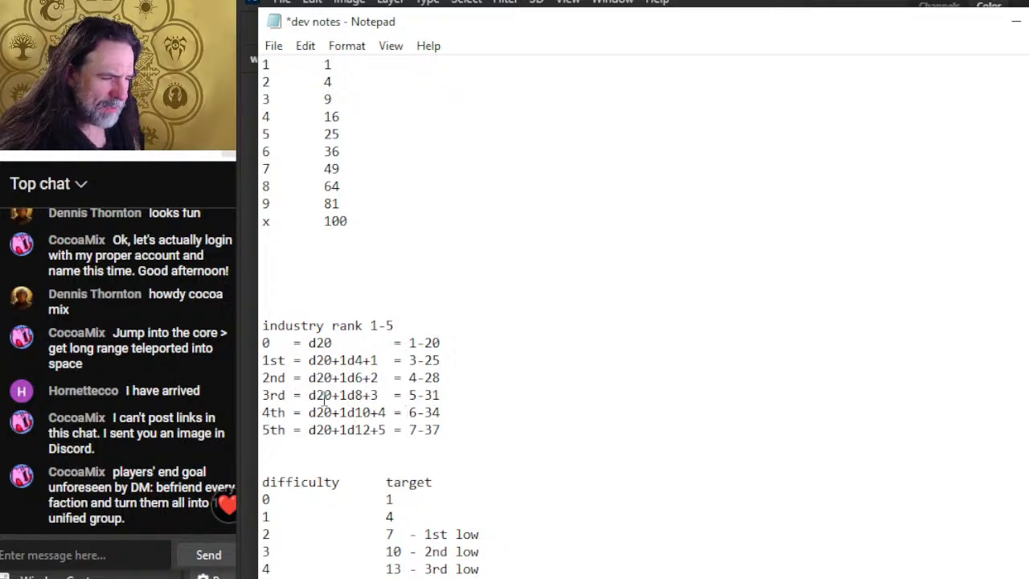
mouse_move(455, 412)
left_mouse_down()
mouse_move(262, 412)
mouse_move(453, 401)
mouse_move(434, 412)
mouse_move(454, 413)
mouse_move(434, 412)
mouse_move(443, 412)
left_mouse_up()
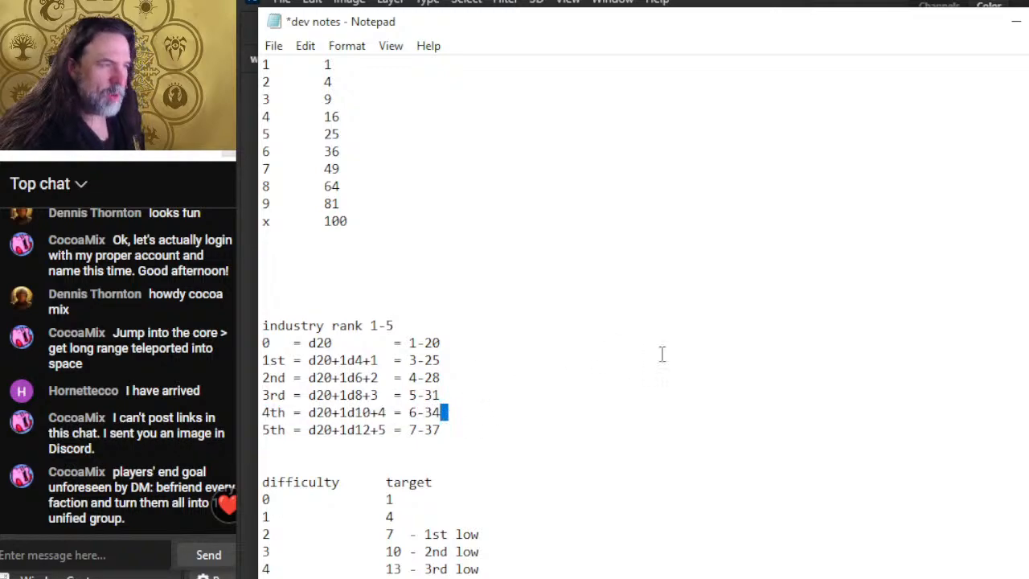
Switch to the territory map in Photoshop and brush three C marks in the grid cells beside the central core square.
key("alt+Tab")
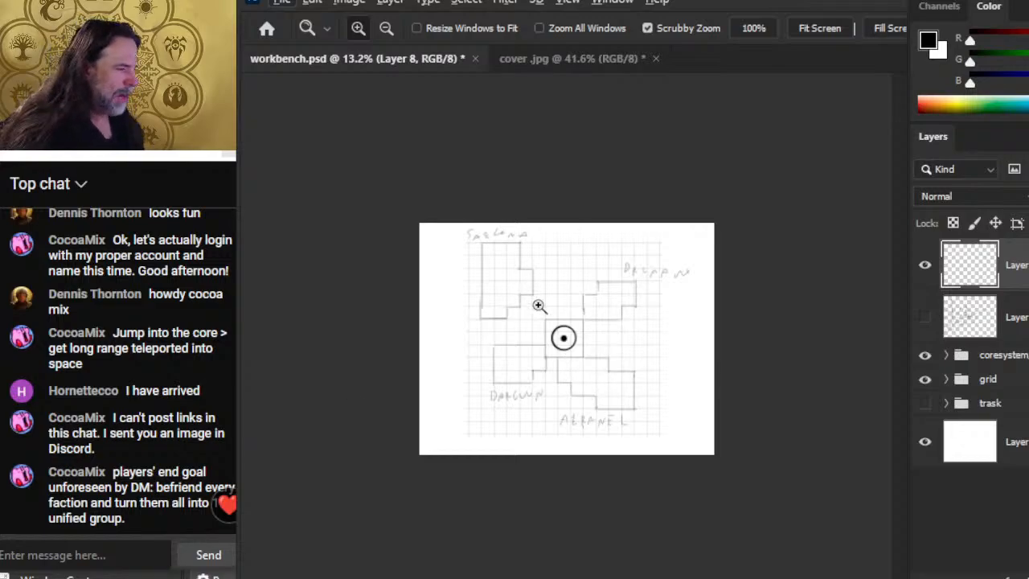
left_click_drag(597, 349, 637, 371)
key("b")
mouse_move(587, 319)
left_mouse_down()
mouse_move(589, 333)
mouse_move(614, 332)
mouse_move(589, 359)
left_mouse_up()
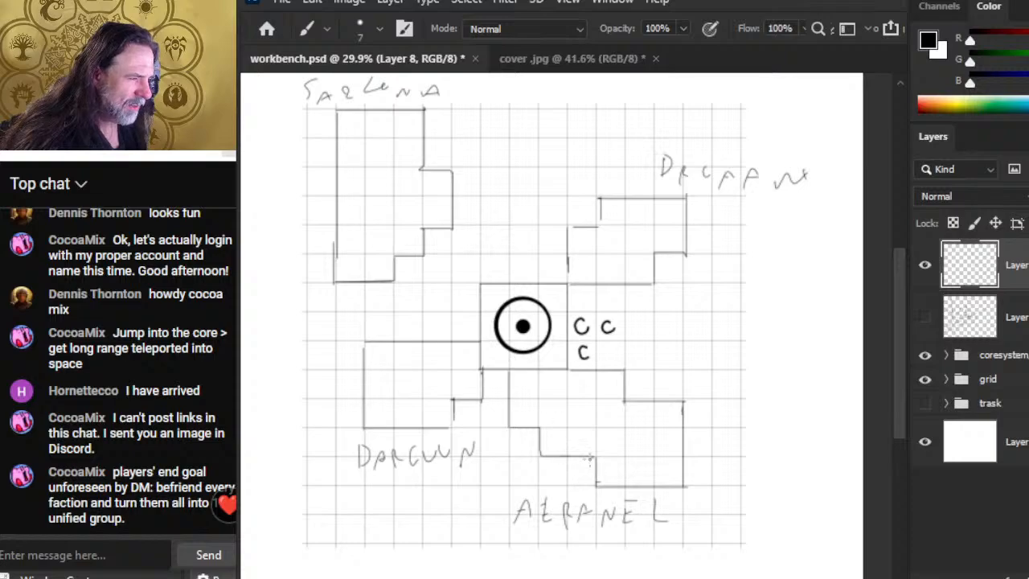
Try out a curved line and X marks around the outer C cell, then remove them.
mouse_move(545, 423)
left_mouse_down()
mouse_move(592, 398)
mouse_move(614, 321)
mouse_move(615, 360)
left_mouse_up()
left_click_drag(624, 341, 609, 359)
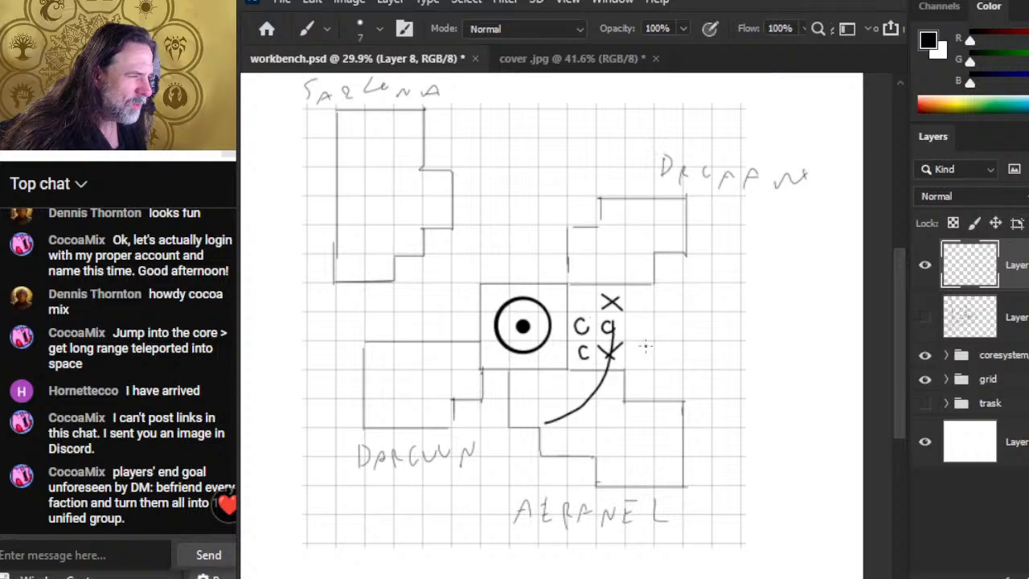
left_click_drag(609, 259, 609, 275)
mouse_move(591, 270)
left_mouse_down()
mouse_move(604, 269)
mouse_move(597, 294)
mouse_move(640, 265)
left_mouse_up()
key("e")
mouse_move(626, 361)
left_mouse_down()
mouse_move(620, 345)
mouse_move(634, 344)
mouse_move(552, 436)
left_mouse_up()
key("b")
mouse_move(481, 474)
left_mouse_down()
mouse_move(590, 384)
mouse_move(599, 337)
left_mouse_up()
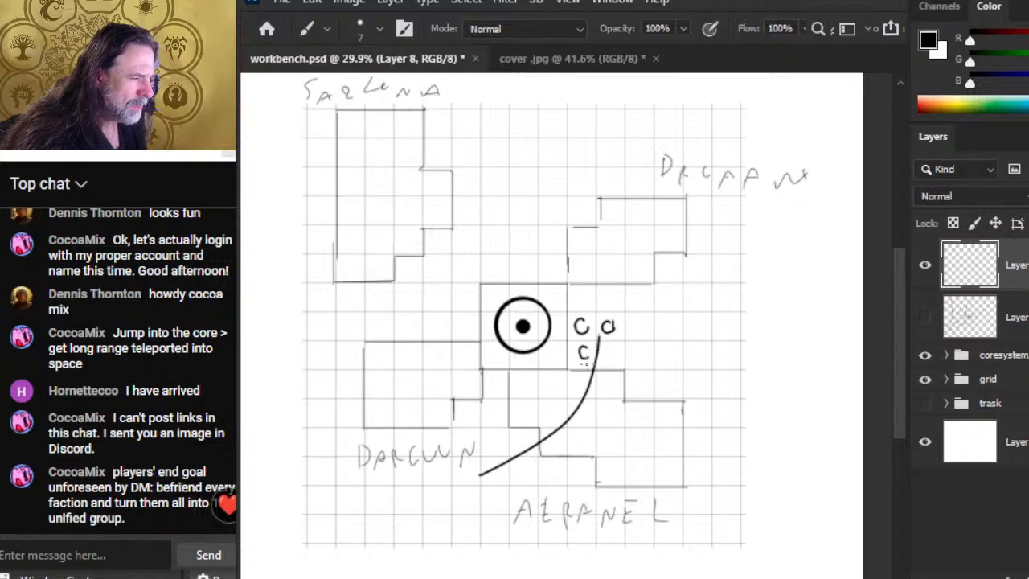
key("ctrl+z")
Brush a curve from below Darguun through the outer C cell into the territory above, clearing a gap there and redrawing the C.
mouse_move(488, 478)
left_mouse_down()
mouse_move(586, 403)
mouse_move(610, 337)
mouse_move(609, 259)
left_mouse_up()
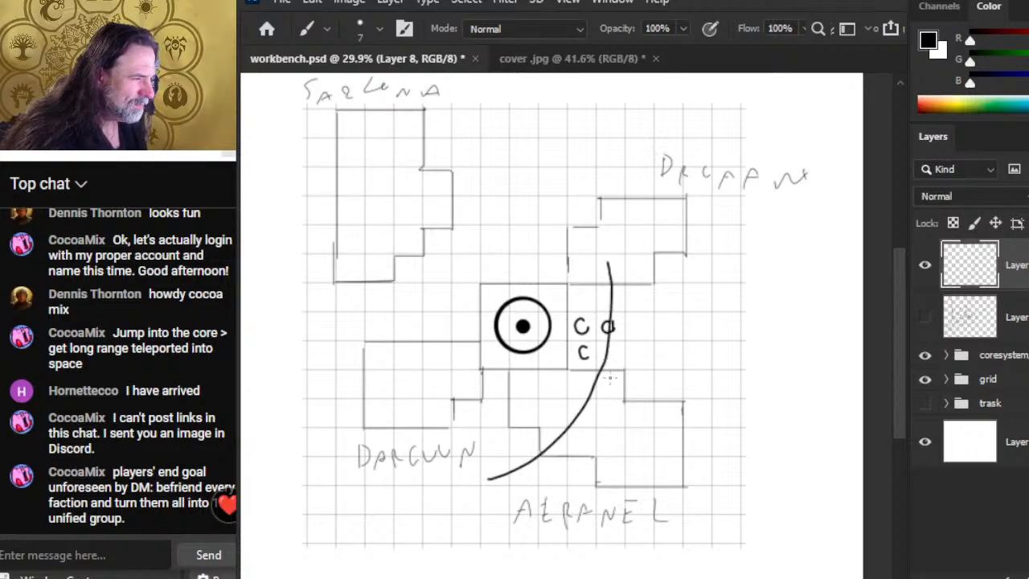
key("e")
key("b")
mouse_move(610, 311)
left_mouse_down()
mouse_move(610, 336)
mouse_move(616, 323)
left_mouse_up()
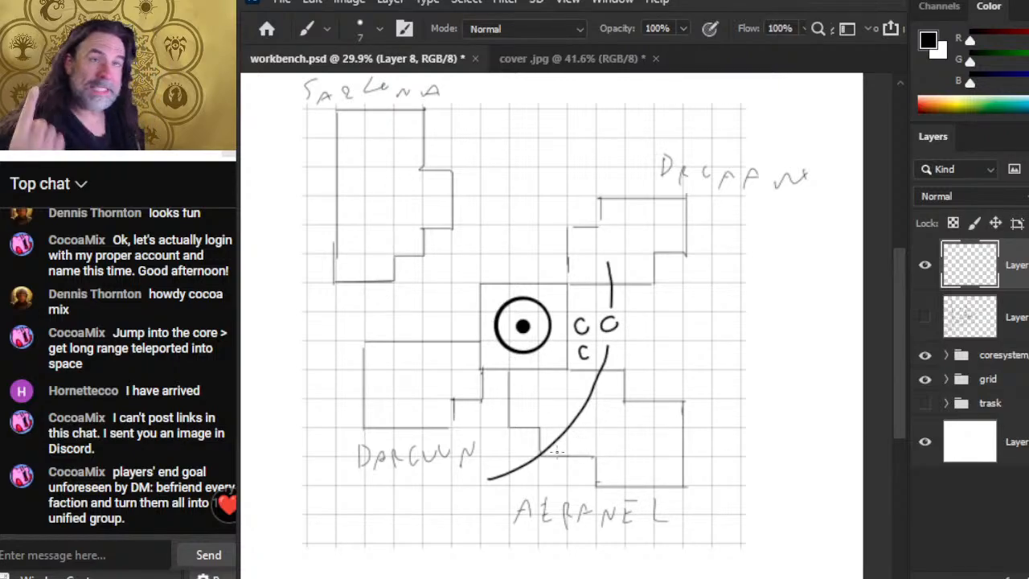
Switch back to the dev notes and review the industry ranks, the resources table's DC and Gains columns, and the extraction rules.
key("alt+Tab")
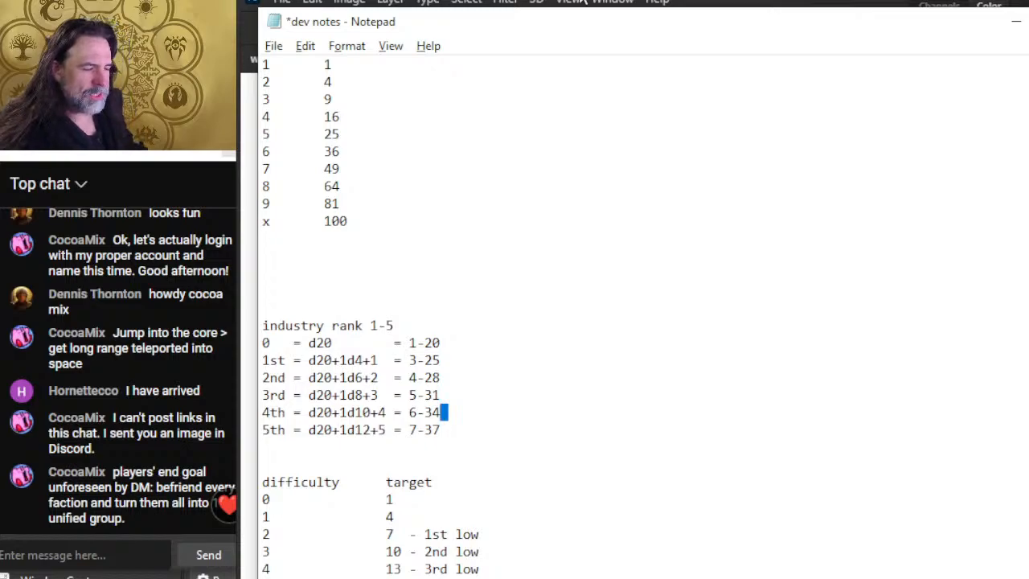
left_click(534, 377)
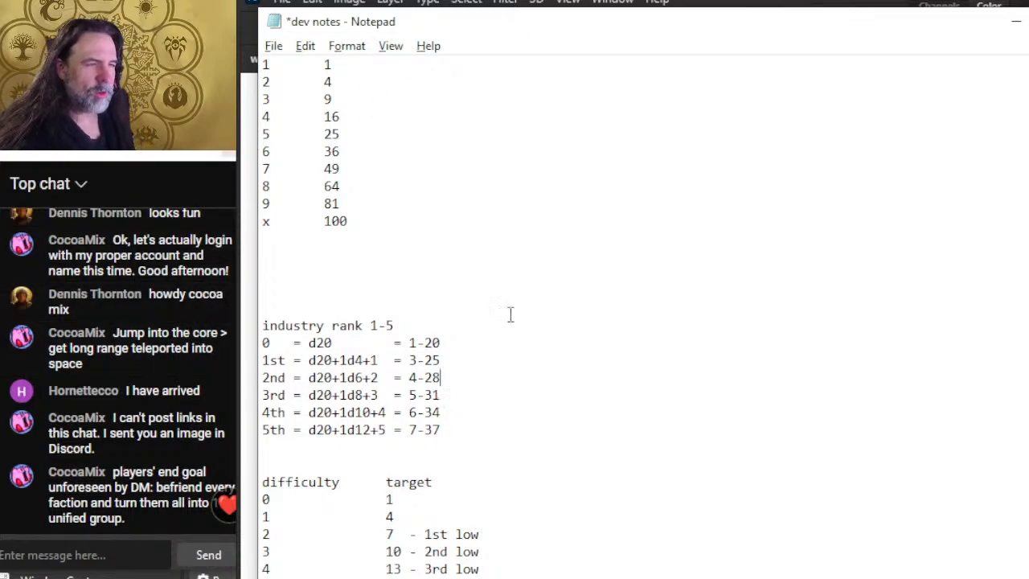
scroll(513, 321, "up", 6)
scroll(496, 278, "down", 10)
scroll(477, 274, "down", 13)
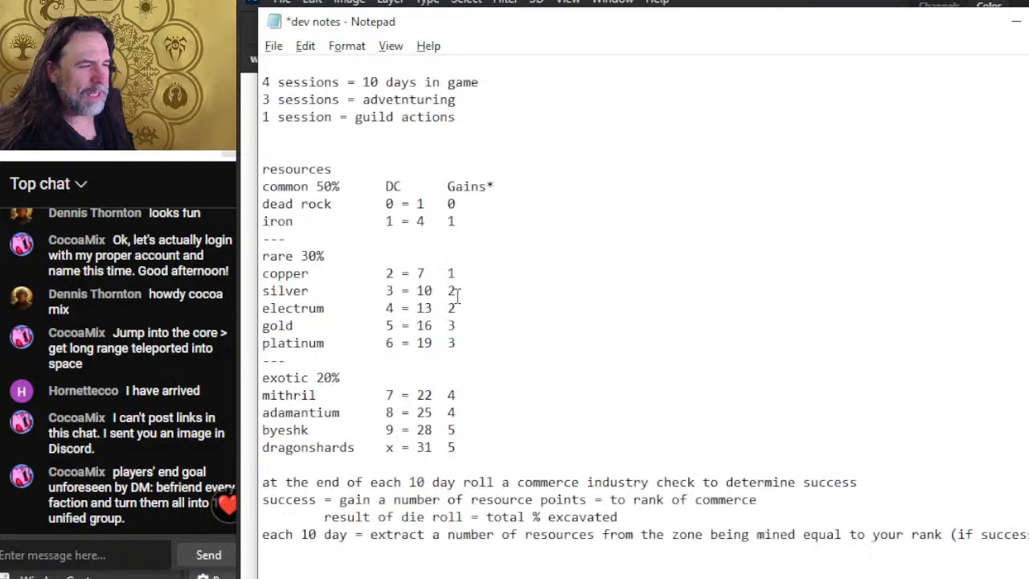
scroll(412, 336, "up", 2)
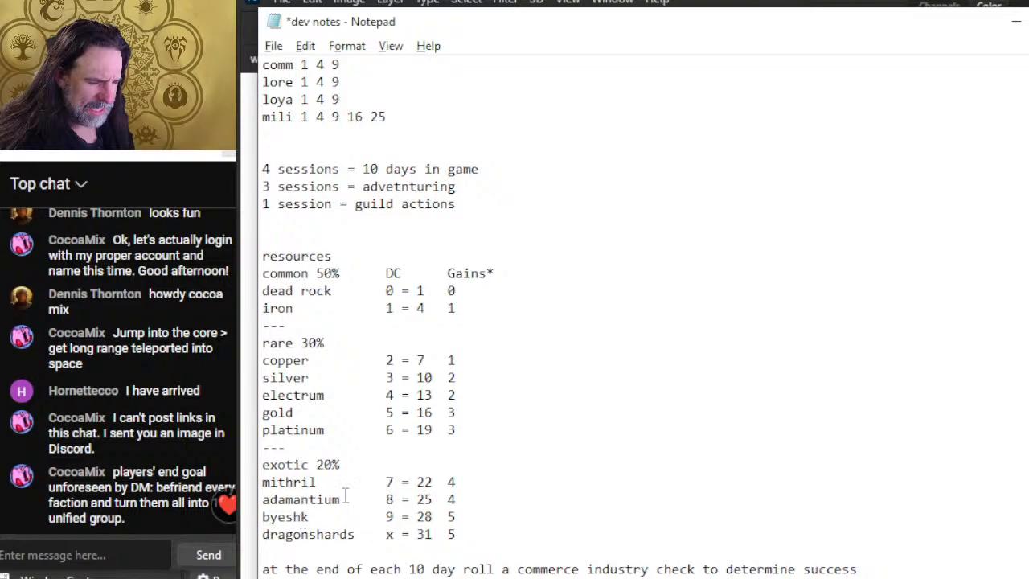
left_click(519, 293)
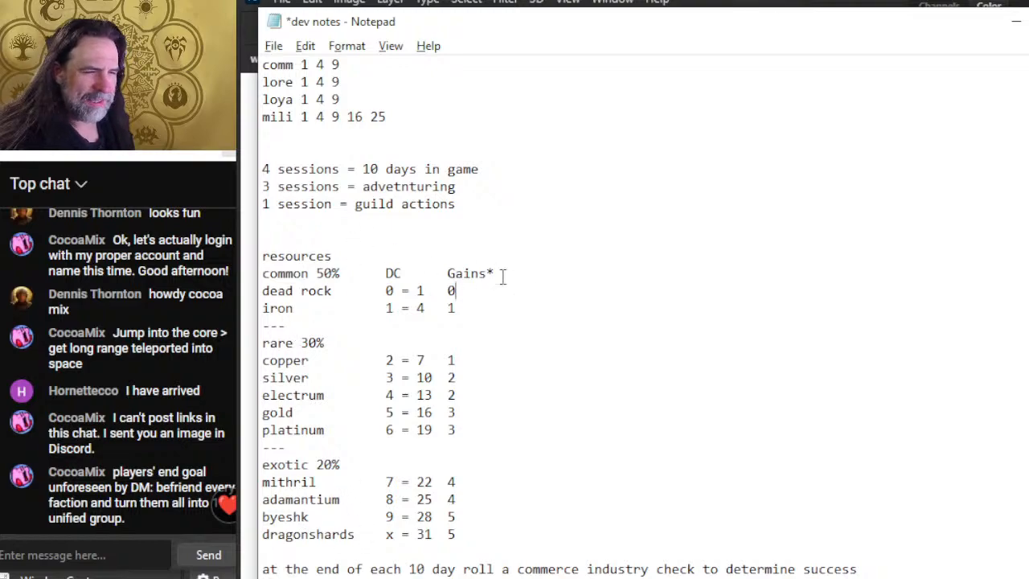
scroll(305, 118, "down", 3)
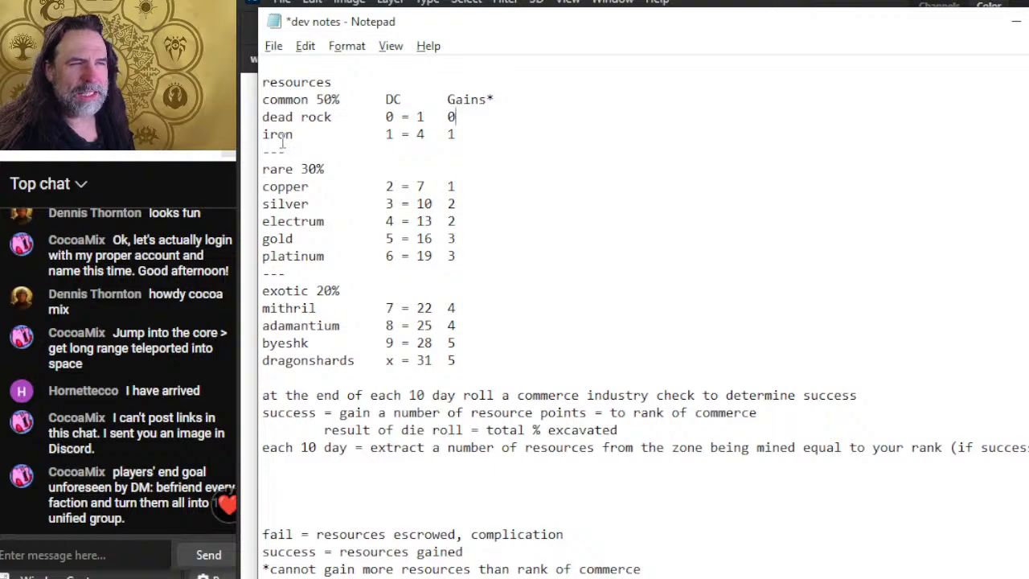
Insert "0" in front of dead rock in the resources table.
left_click(300, 132)
key("Left")
key("Left")
key("Left")
key("Left")
key("Up")
type("0")
Insert the column heading "d10" with spacing in front of "common 50%" in the resources table.
key("Left")
key("Up")
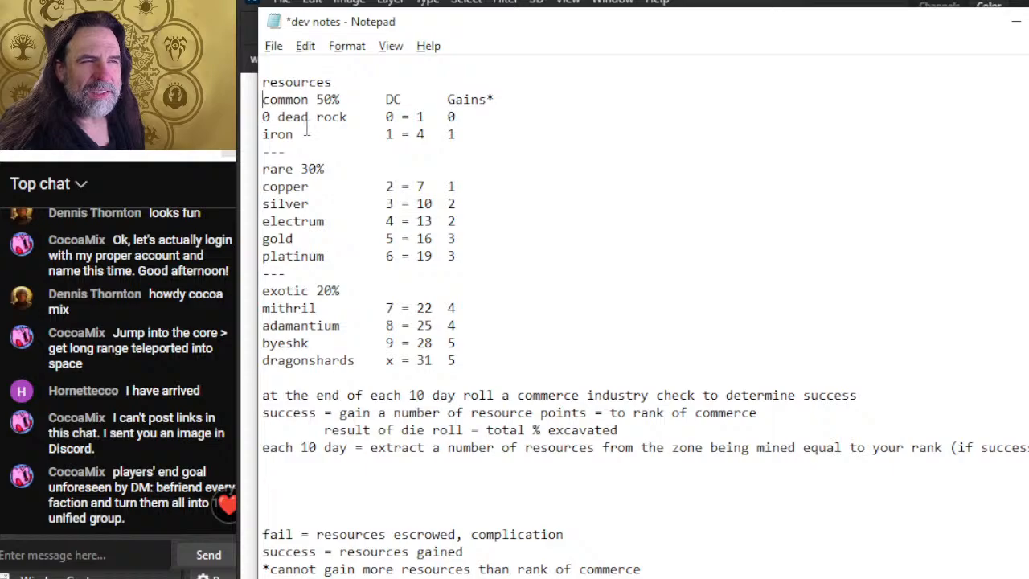
key("Left")
key("Left")
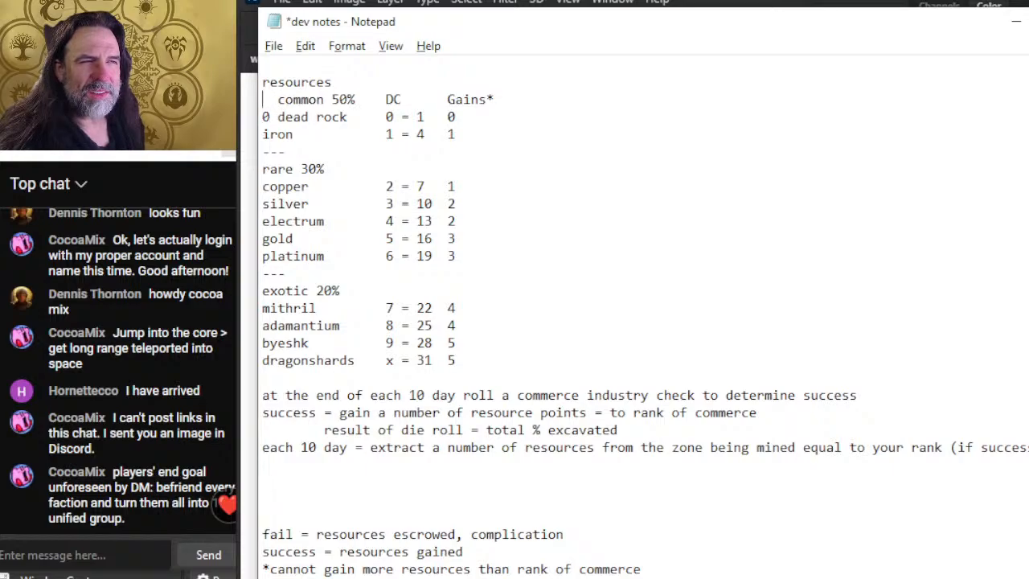
type("d10")
Widen the spacing between the 0 and dead rock so the name lines up under common 50% in the resources table.
key("Down")
key("Left")
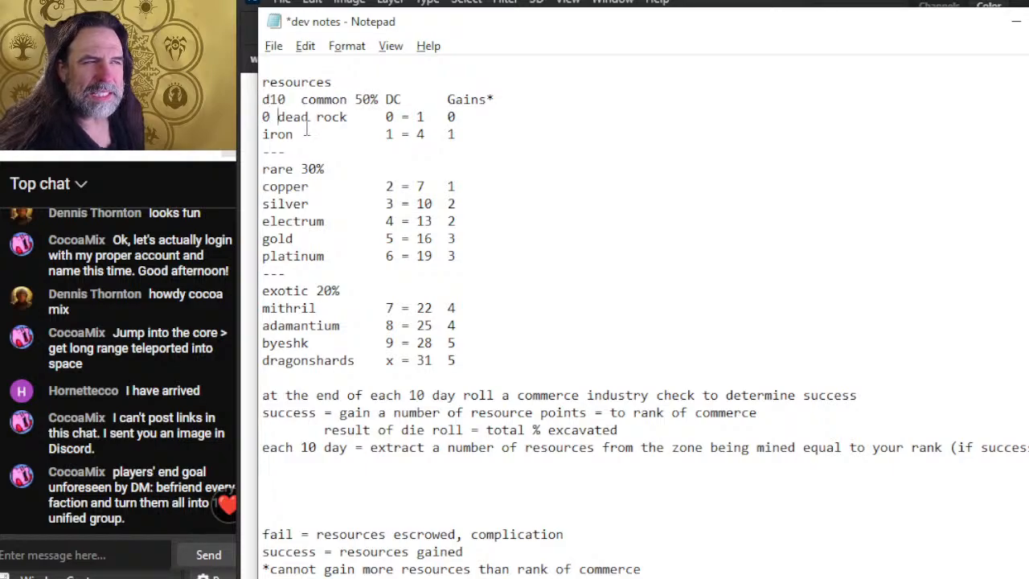
key("Down")
key("Left")
key("Left")
key("Left")
key("Left")
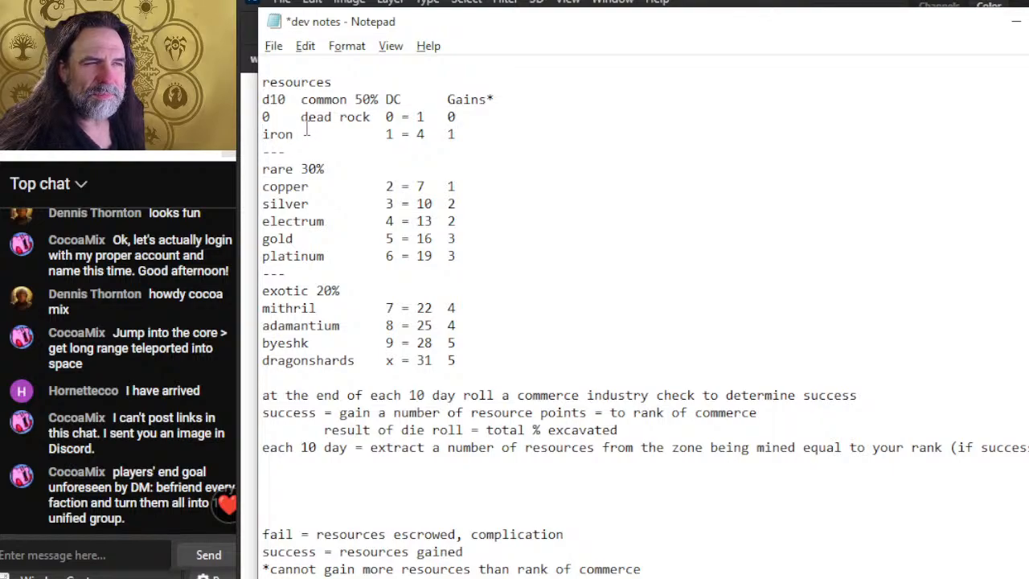
Insert "1" with spacing in front of iron in the resources table.
key("Left")
key("Left")
key("Left")
type("1")
Number the rows from the rare 30% heading down to platinum consecutively from 2 to 7.
key("Down")
key("Left")
type("2")
key("Down")
key("Left")
key("Left")
type("3")
key("Down")
key("Left")
key("Left")
type("4")
key("Down")
key("Left")
key("Left")
type("5")
key("Down")
key("Left")
key("Left")
type("6")
key("Down")
key("Left")
key("Left")
type("7")
Continue the numbering with 8 at the exotic 20% heading and 9 at mithril.
key("Down")
key("Left")
key("Left")
key("Down")
type("8")
key("Down")
key("Left")
key("Left")
type("9")
key("Down")
key("Left")
key("Left")
key("Up")
key("Up")
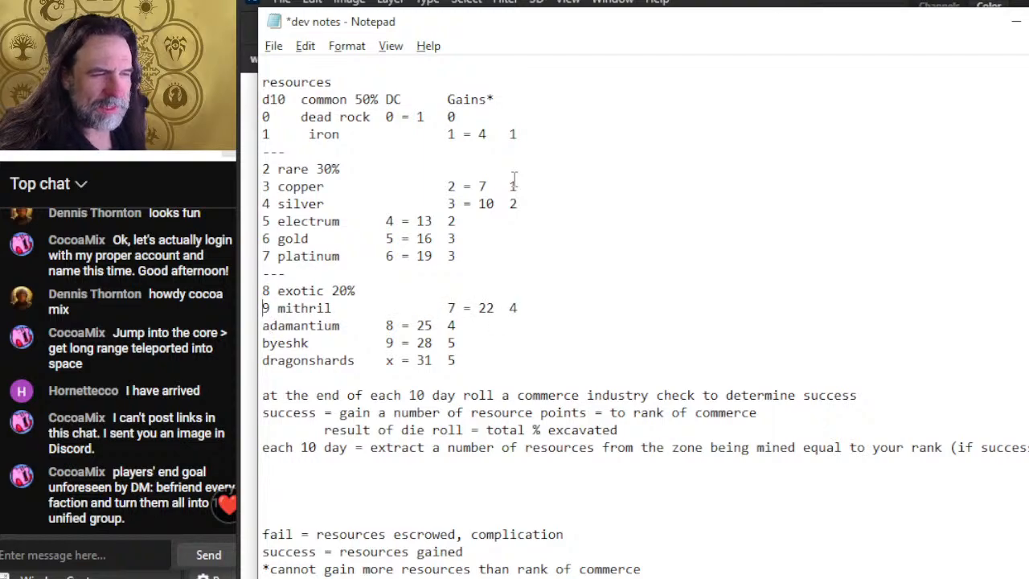
Remove the numbers from the rare and exotic headings and renumber copper through platinum as 2 to 6.
key("Delete")
key("Up")
key("Up")
key("Up")
key("Delete")
key("Delete")
type("2")
key("Down")
key("BackSpace")
type("3")
key("Down")
key("BackSpace")
type("4")
key("Down")
key("BackSpace")
type("5")
key("Down")
key("BackSpace")
type("6")
Number mithril 7, adamantium 8, byeshk 9 and dragonshards 0 in the exotic section.
key("Down")
key("Down")
key("Down")
key("BackSpace")
type("7")
key("Down")
key("Home")
type("8")
key("Down")
type("9")
key("Down")
key("Home")
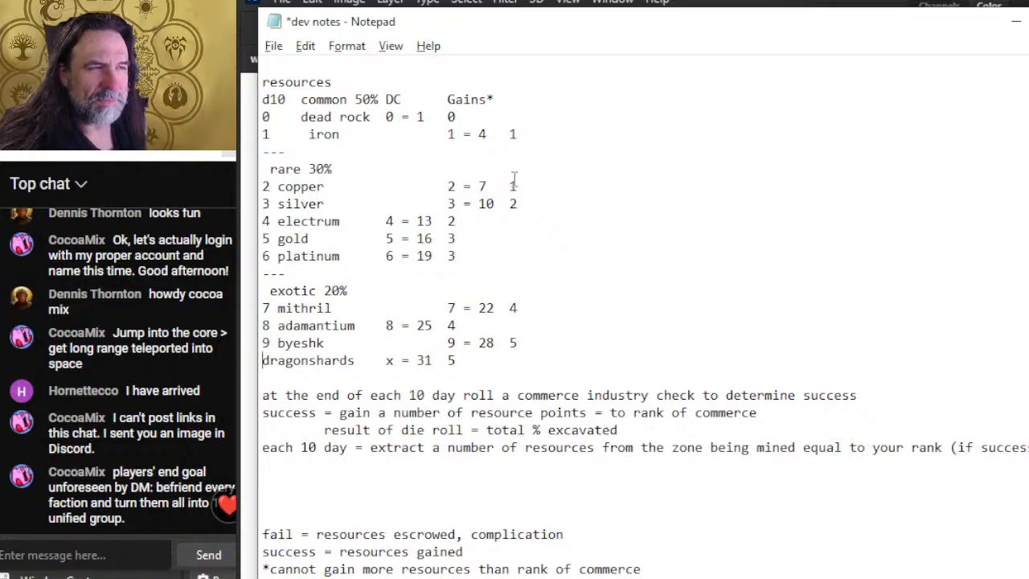
type("0")
Replace the 0 in front of dead rock with "-".
key("Up")
key("Up")
key("Up")
key("Up")
key("Up")
key("Up")
key("Up")
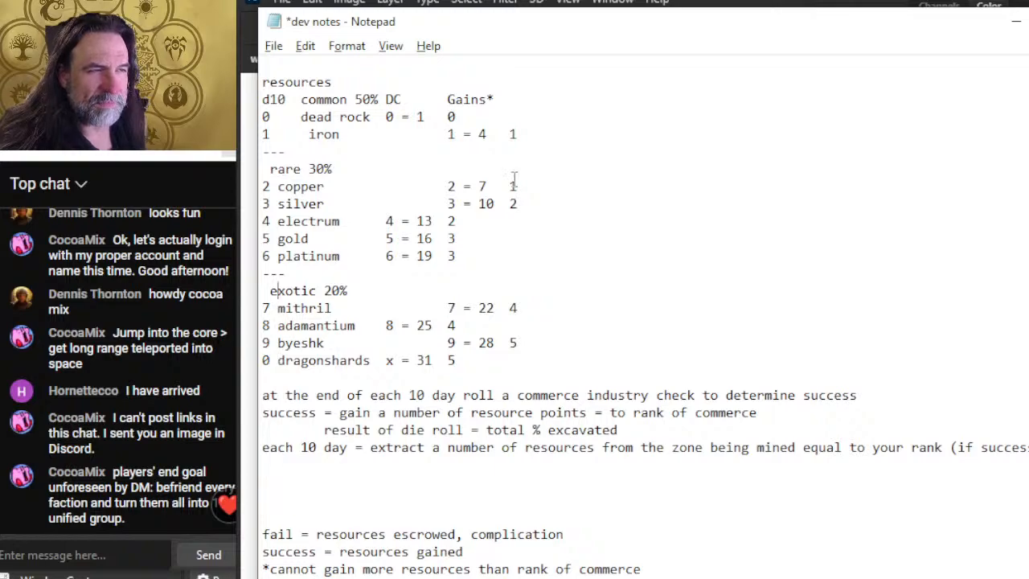
key("Up")
key("Up")
key("Up")
key("Up")
key("Up")
key("Up")
key("Up")
key("Left")
key("BackSpace")
type("-")
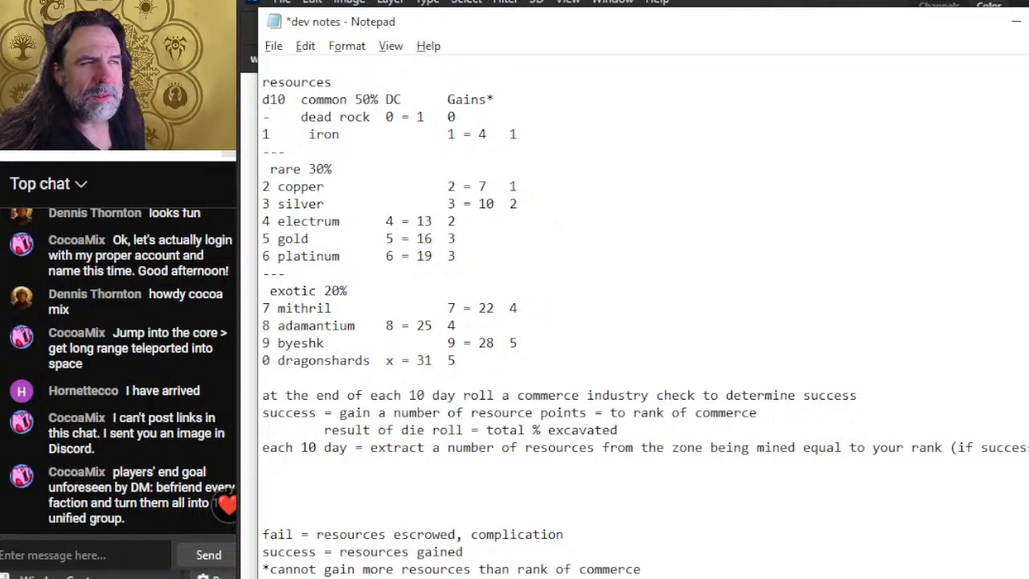
Replace the extra spacing between the d10 and common 50% headings with a tab character.
key("Right")
key("Right")
key("Right")
key("Right")
key("Up")
key("BackSpace")
key("BackSpace")
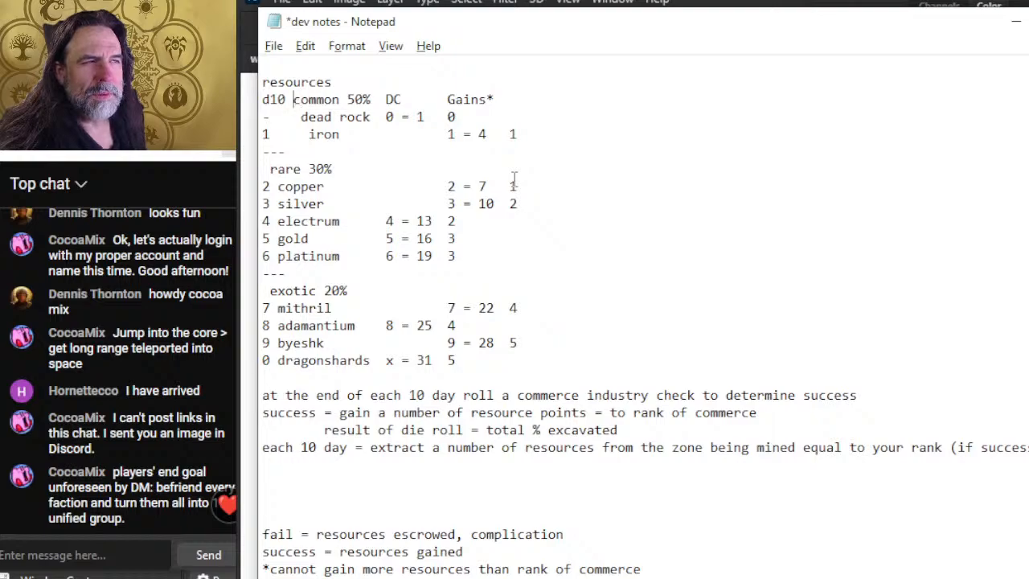
key("Tab")
Replace the spaces before dead rock and iron with tab characters, aligning both names under common 50%.
key("Down")
key("Left")
key("Left")
key("BackSpace")
key("BackSpace")
key("BackSpace")
key("BackSpace")
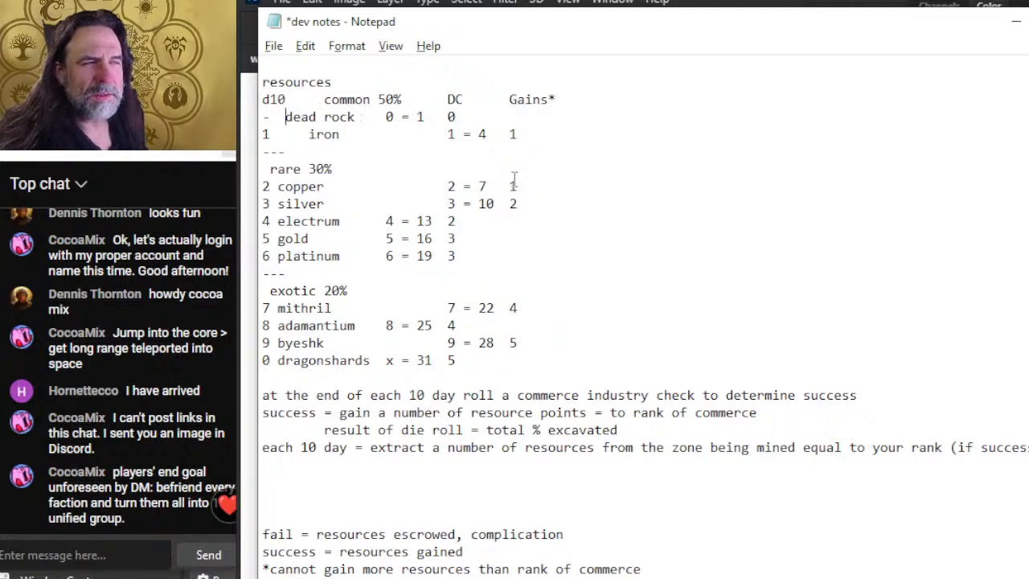
key("Tab")
key("Down")
key("Left")
key("Left")
key("BackSpace")
key("BackSpace")
key("BackSpace")
key("BackSpace")
key("BackSpace")
key("Tab")
Indent copper, silver, electrum, gold and platinum with tab characters after their d10 numbers to align the rare rows.
key("Down")
key("Down")
key("Left")
key("Left")
key("Down")
key("Left")
key("Left")
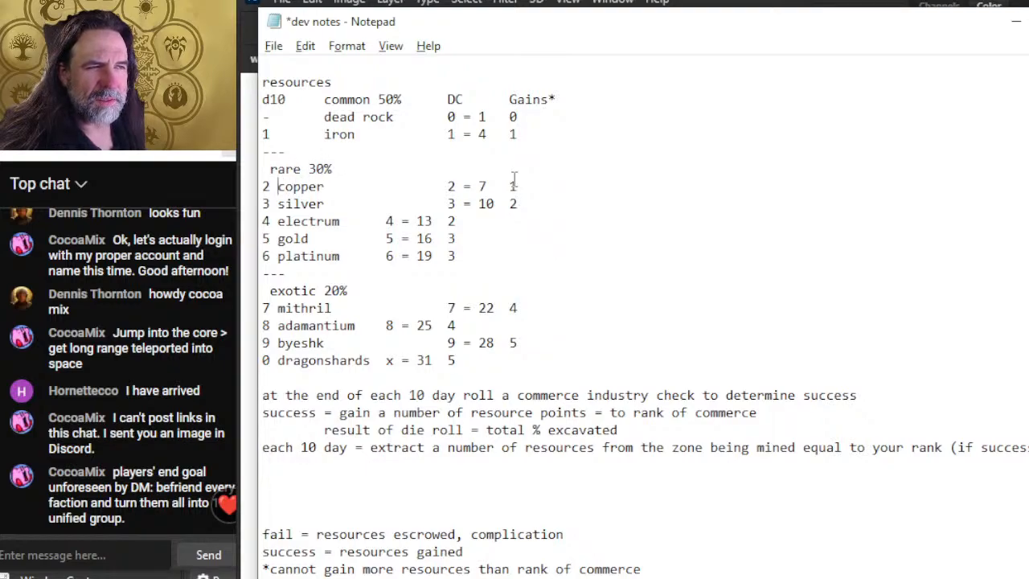
key("BackSpace")
key("Tab")
key("Down")
key("BackSpace")
key("Tab")
key("Down")
key("BackSpace")
key("Tab")
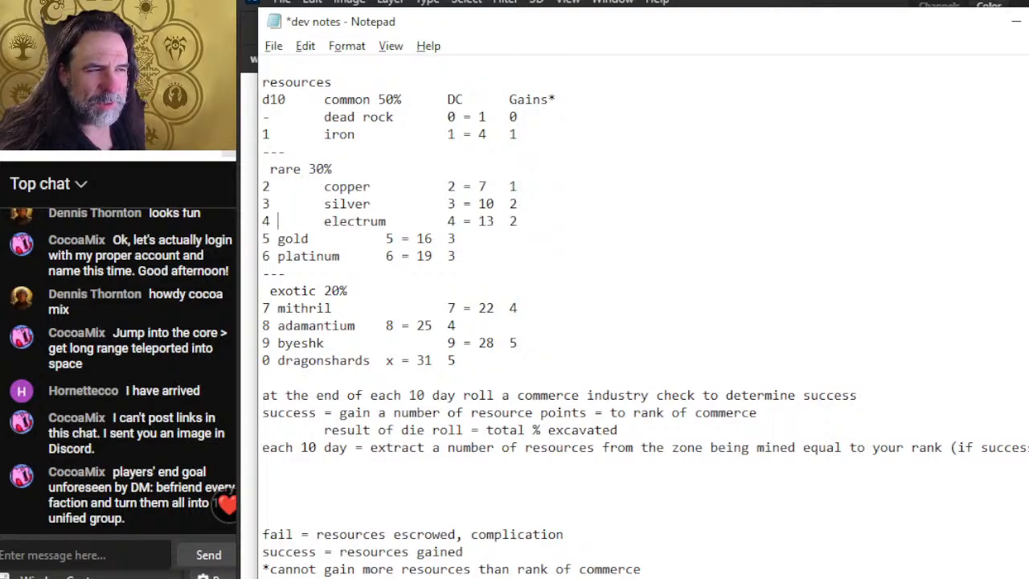
key("Down")
key("BackSpace")
key("Tab")
key("Down")
key("BackSpace")
key("Tab")
Indent mithril, adamantium, byeshk and dragonshards with tab characters after their d10 numbers to align the exotic rows.
key("Left")
key("Down")
key("Down")
key("Down")
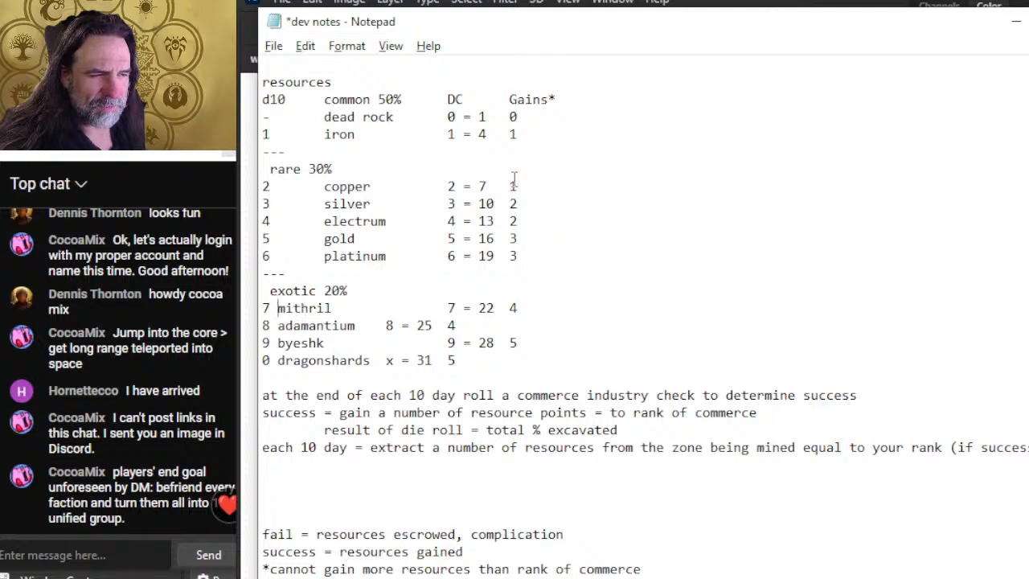
key("Tab")
key("Left")
key("Down")
key("Tab")
key("Left")
key("Down")
key("Tab")
key("Left")
key("Down")
key("Tab")
key("Left")
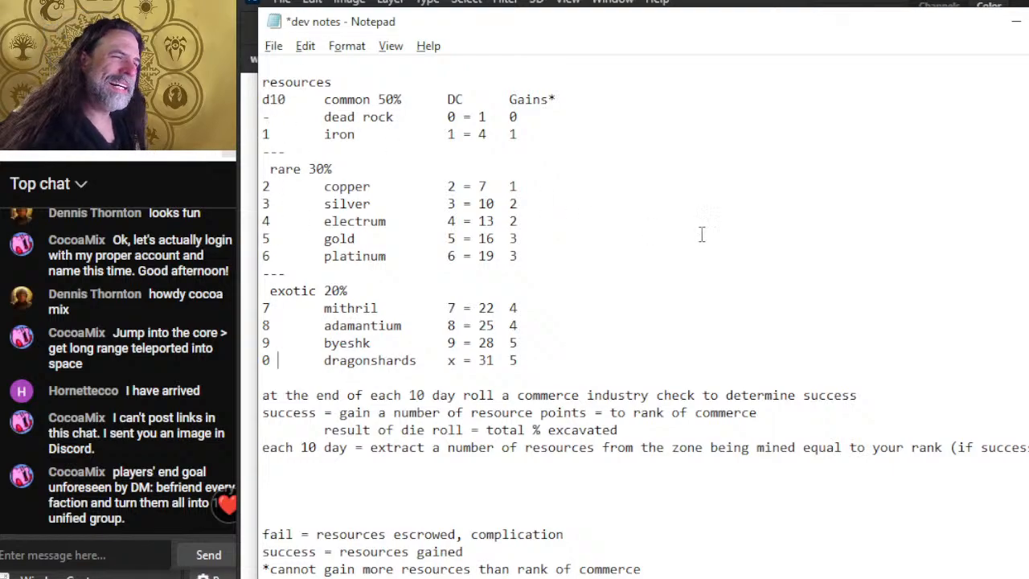
Switch to the territory map in Photoshop.
key("alt+Tab")
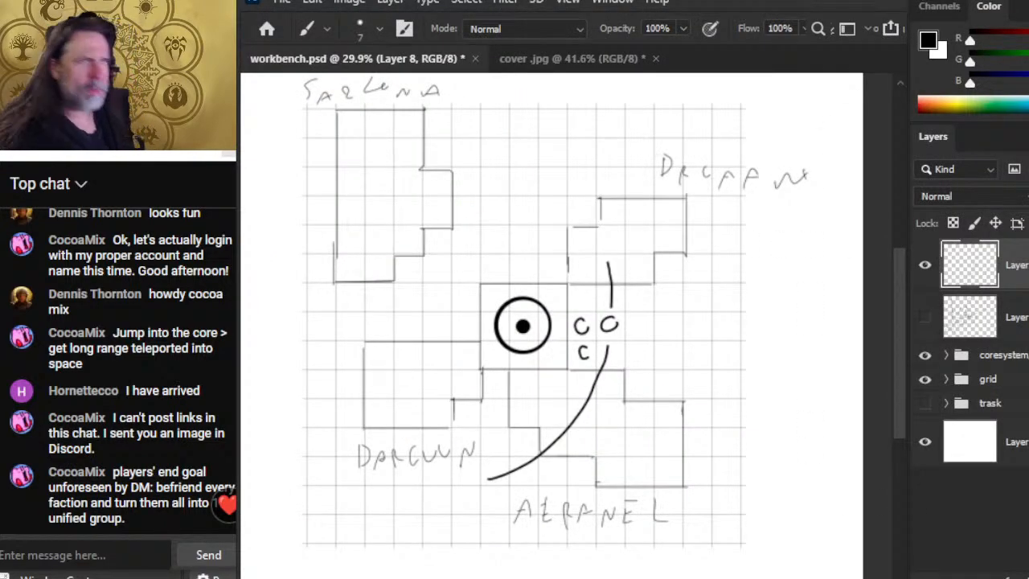
Switch back to the dev notes in Notepad.
key("alt+Tab")
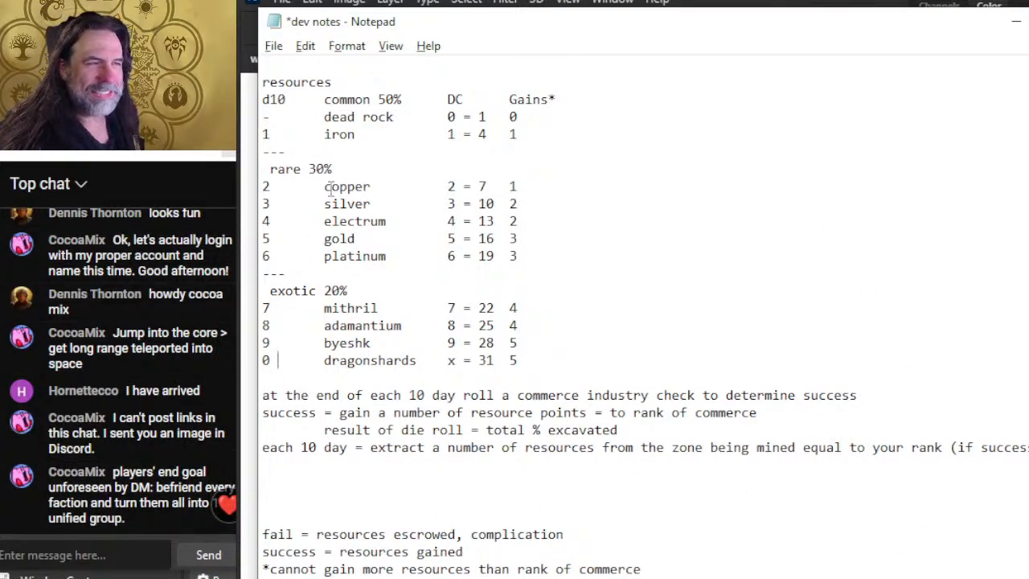
left_click(587, 354)
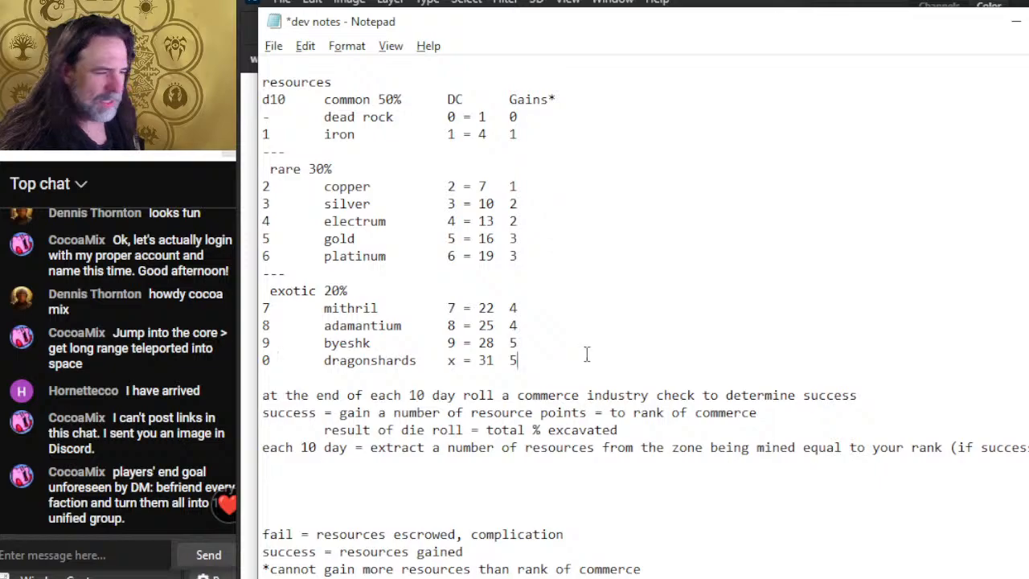
key("Return")
key("Return")
key("Return")
key("BackSpace")
key("BackSpace")
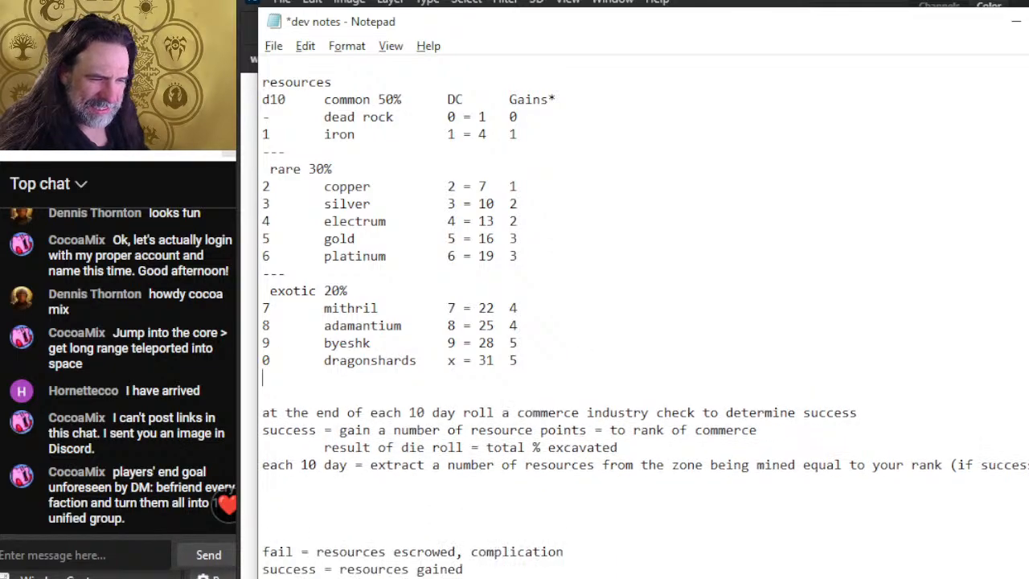
key("Delete")
Add a list of 1, 2, 3, 4 and 5+ on separate lines below the "each 10 day" extraction rule.
key("Down")
key("Down")
key("Down")
key("Down")
key("Down")
key("Return")
key("Return")
key("Return")
key("Up")
type("1")
key("Return")
type("2")
key("Return")
type("3")
key("Return")
type("4")
key("Return")
type("5+")
Place the text cursor after the number 1 in the new list, with a gap before the entry text.
key("Up")
key("Up")
key("Up")
key("Up")
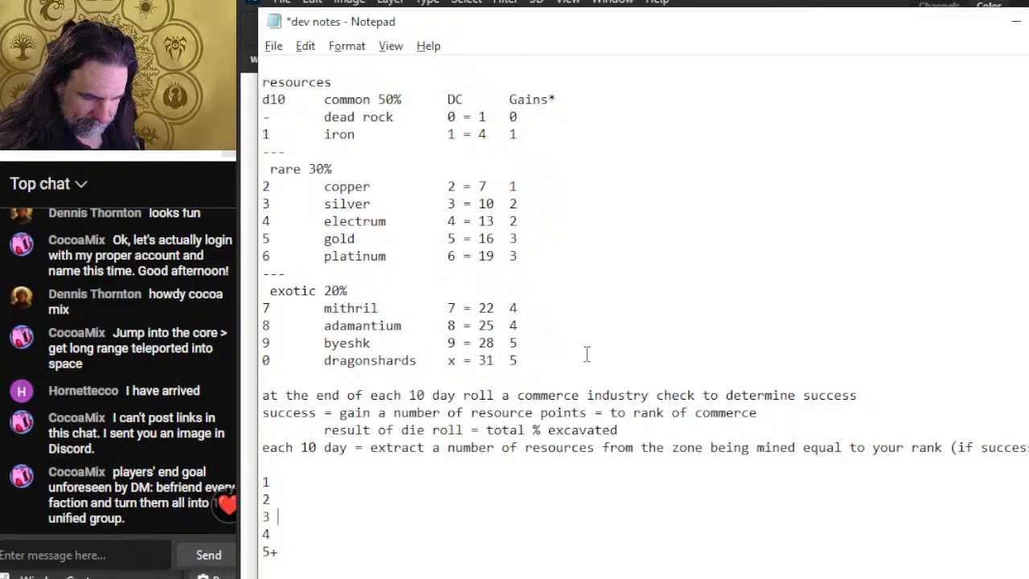
key("Down")
key("Down")
key("Down")
key("Down")
key("Up")
key("Up")
key("Up")
key("Up")
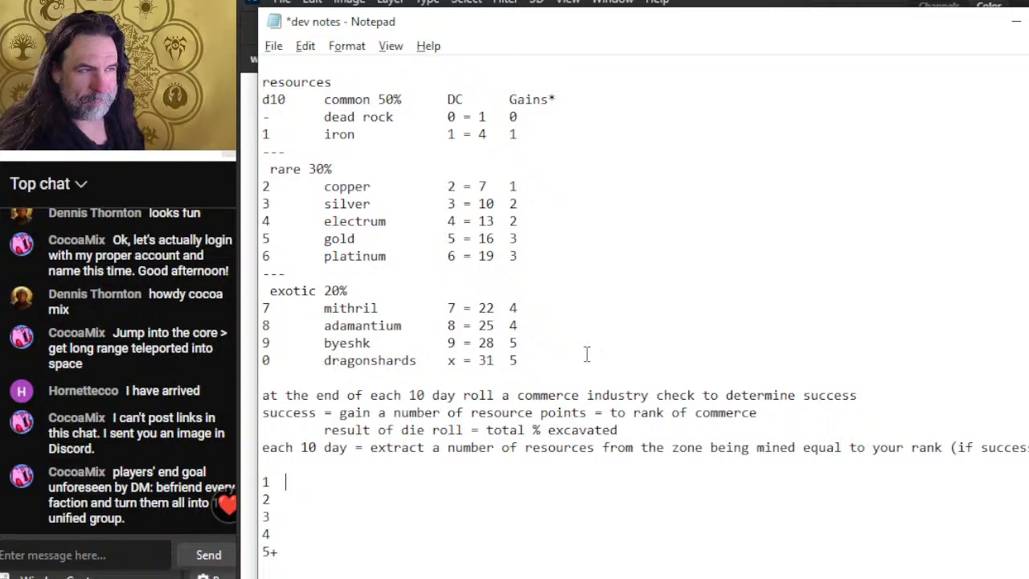
Enter d4-1 as the die roll for row 1 of the list at the end of the notes.
type("d4")
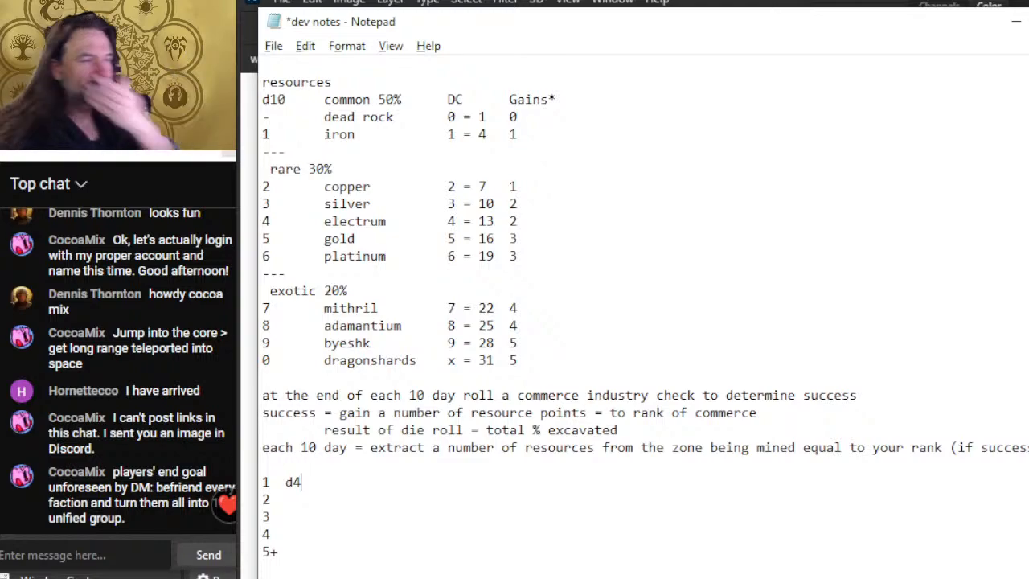
type("-1")
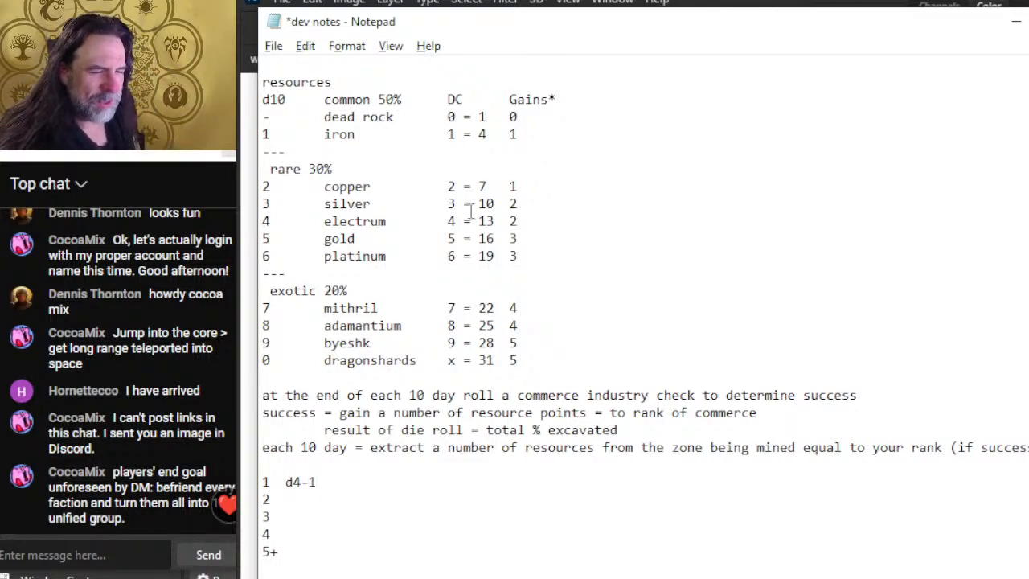
In the resources table's d10 column, renumber dragonshards as 10 and give dead rock the number 0.
left_click(265, 363)
type("1")
left_click(279, 119)
left_click_drag(279, 119, 257, 121)
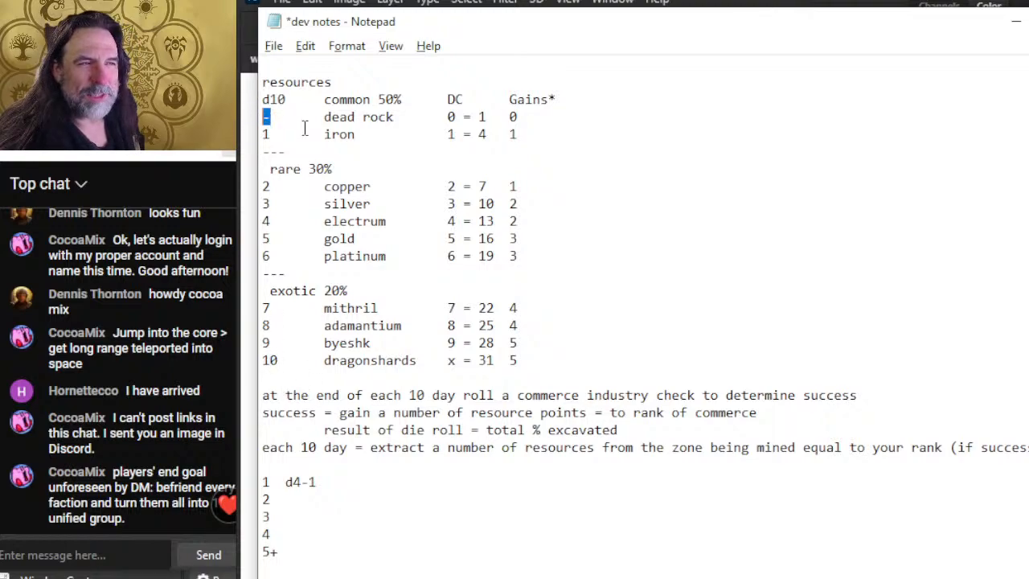
type("0")
Try d4-2 as the die roll for row 1, and restore it to d4-1.
left_click(341, 496)
left_click(339, 484)
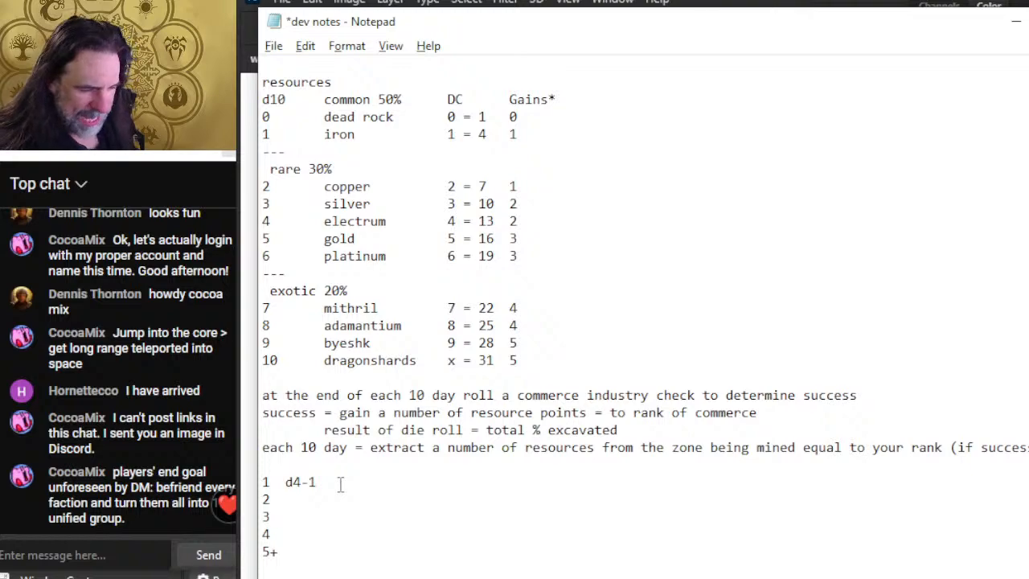
key("BackSpace")
type("2")
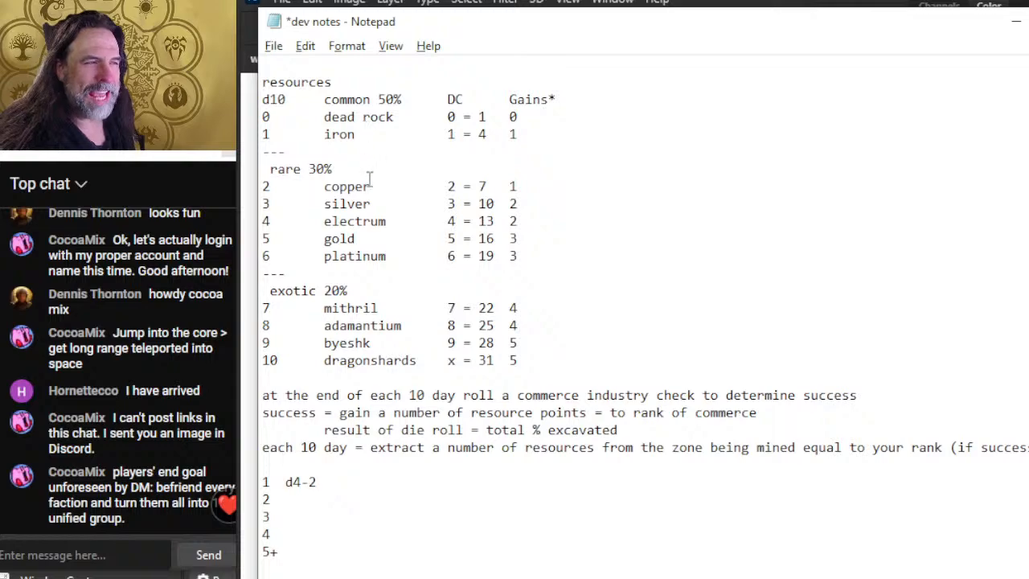
key("BackSpace")
type("1")
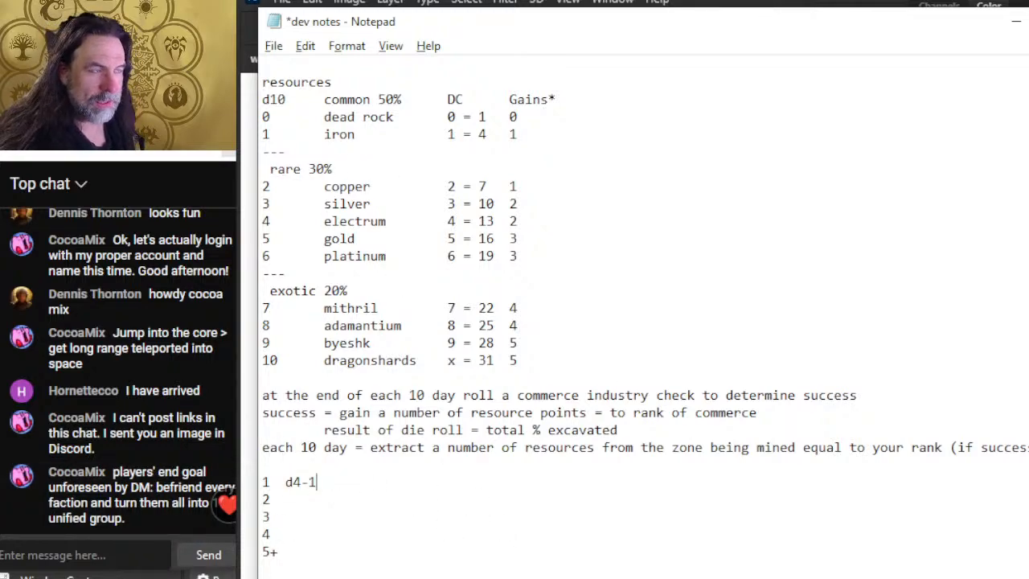
In the Photoshop map sketch, brush a curved line through the small circles beside the central square, and return to Notepad.
key("alt+Tab")
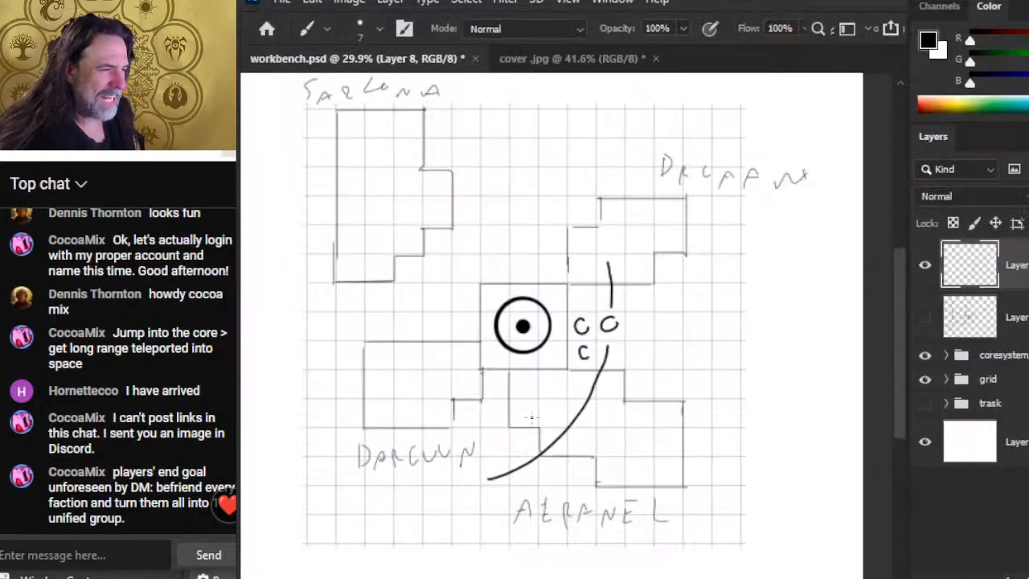
mouse_move(577, 264)
left_mouse_down()
mouse_move(583, 357)
mouse_move(554, 405)
left_mouse_up()
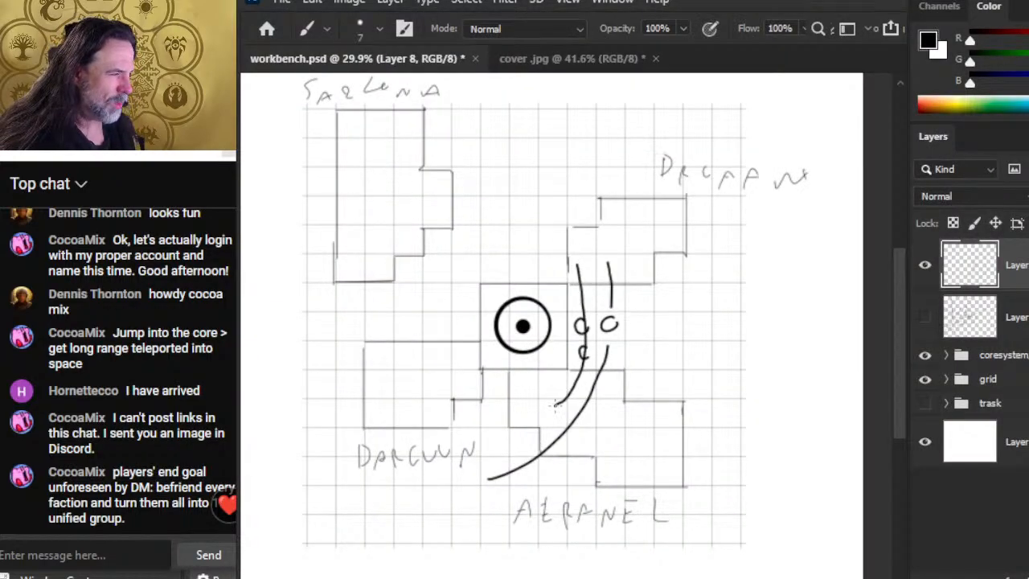
key("alt+Tab")
key("alt+Tab")
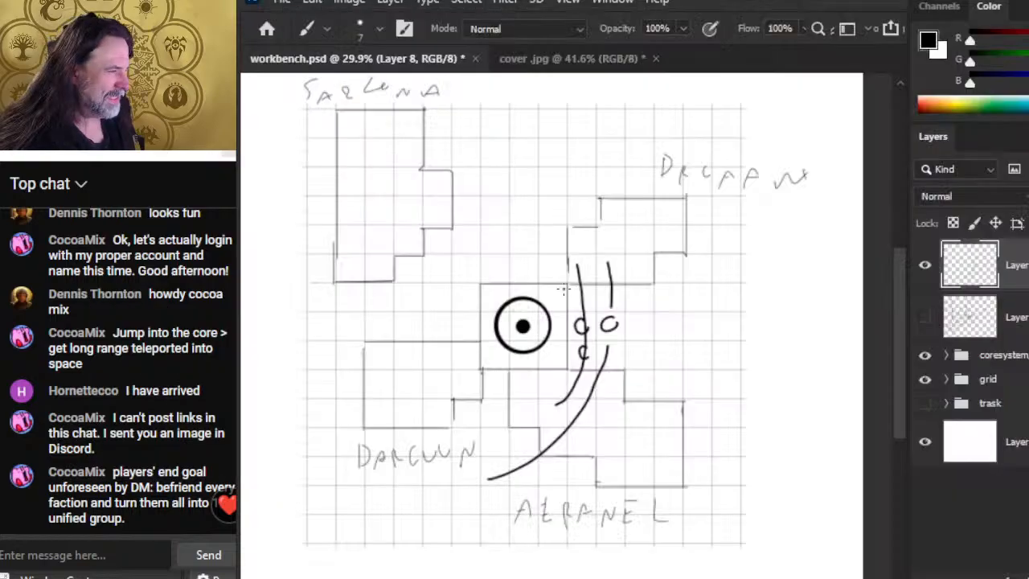
key("alt+Tab")
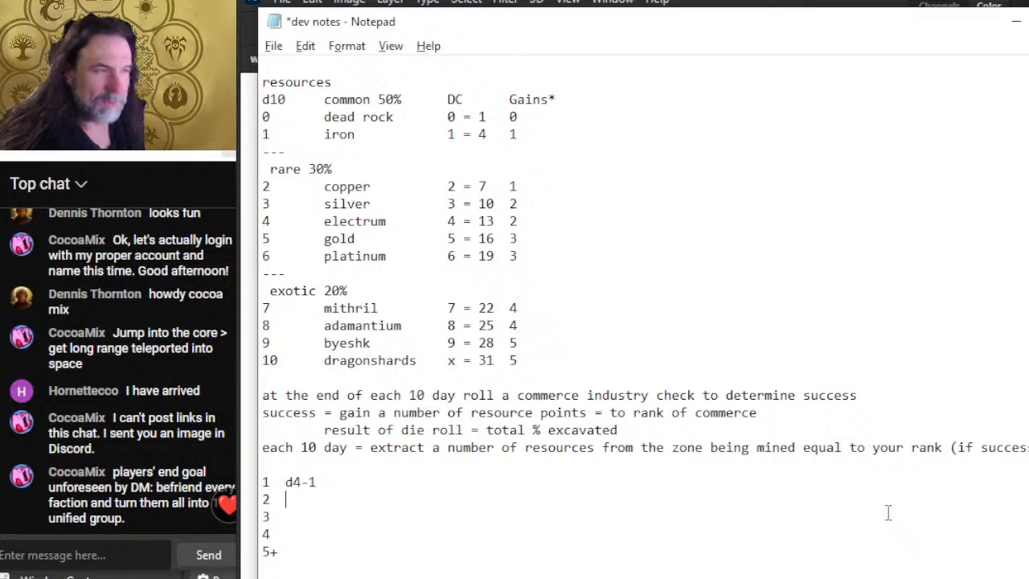
Enter d6 as the die roll for row 2 and place the cursor on row 3.
type("d6")
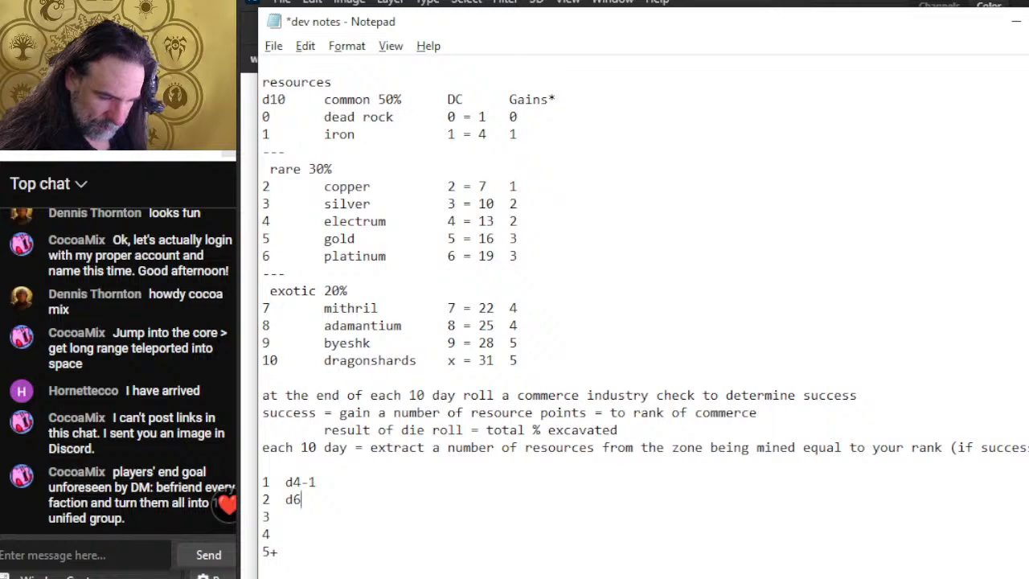
left_click(888, 512)
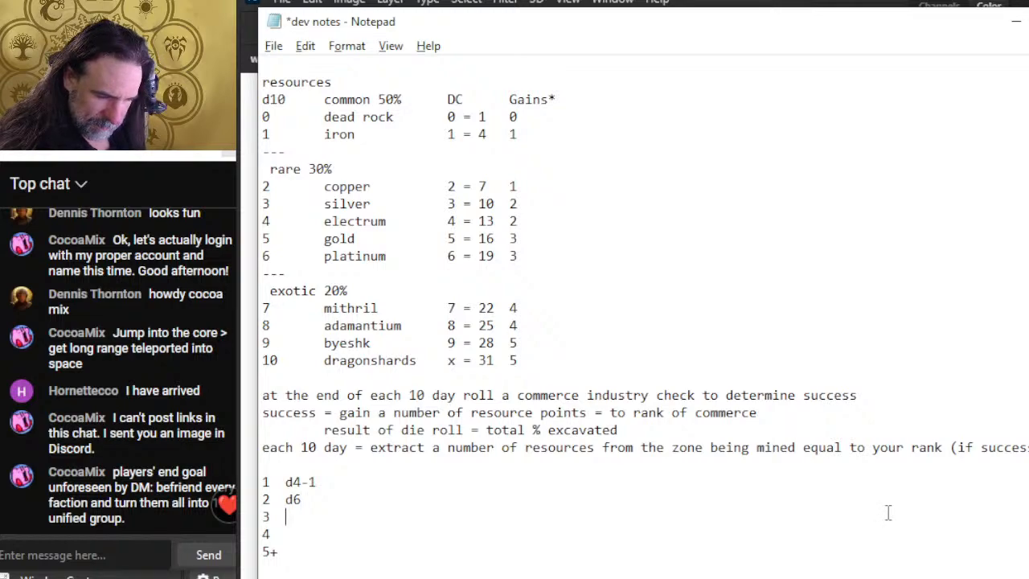
key("Down")
key("Up")
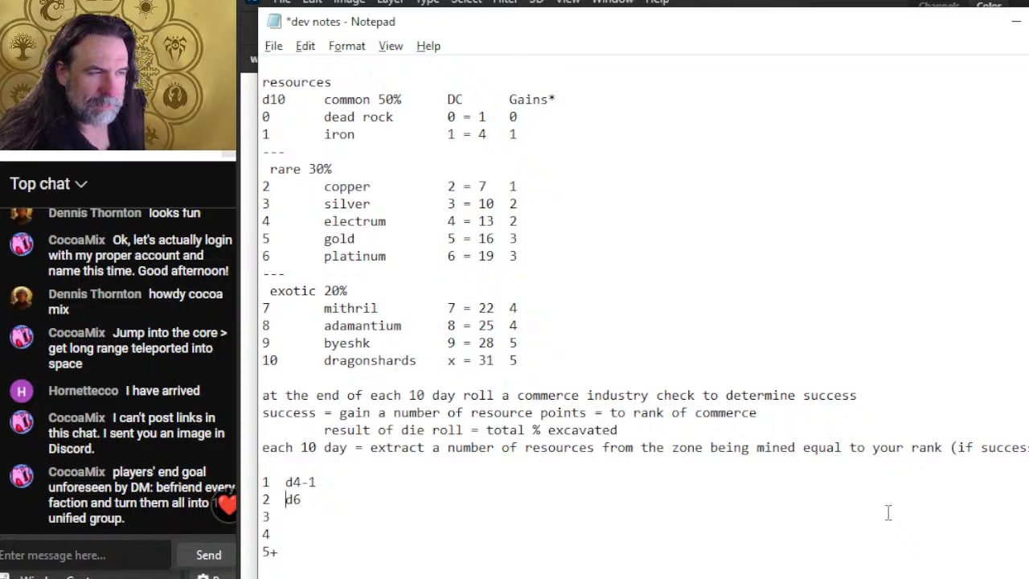
key("Down")
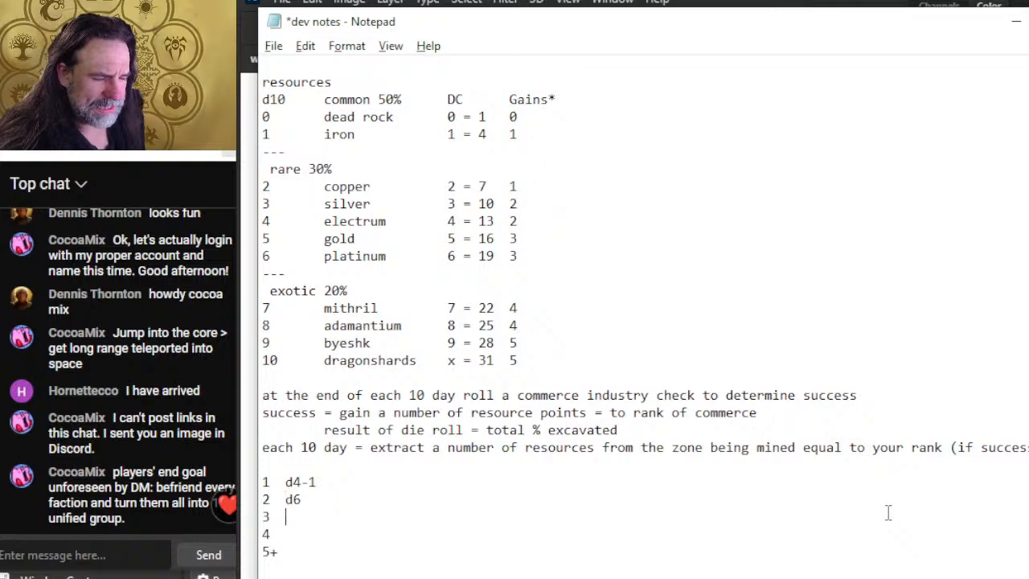
In the Photoshop map sketch, brush an outer curve beyond the small circles from the upper region into the lower one, and return to Notepad.
key("alt+Tab")
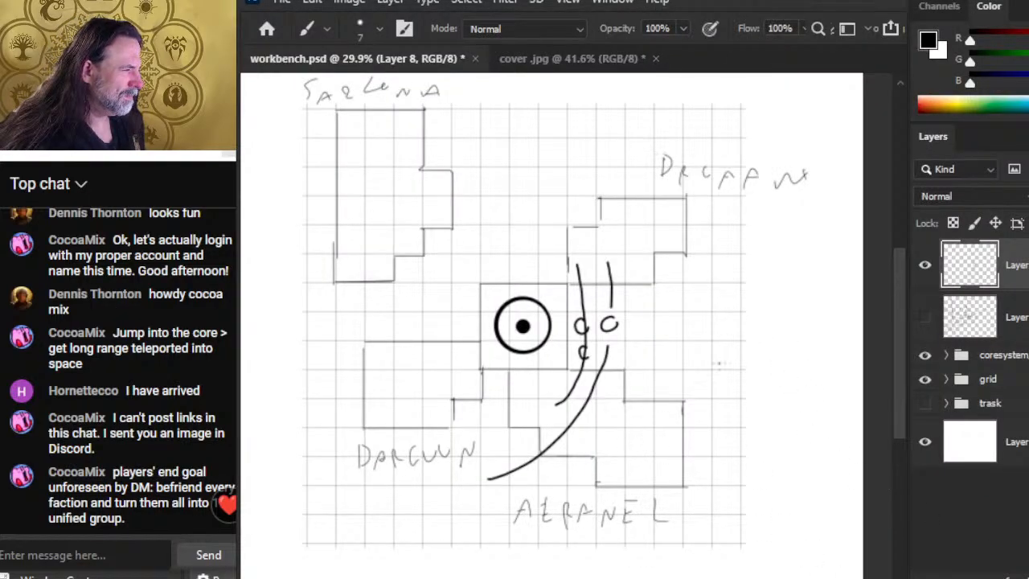
mouse_move(639, 233)
left_mouse_down()
mouse_move(647, 299)
mouse_move(636, 371)
mouse_move(582, 446)
left_mouse_up()
key("alt+Tab")
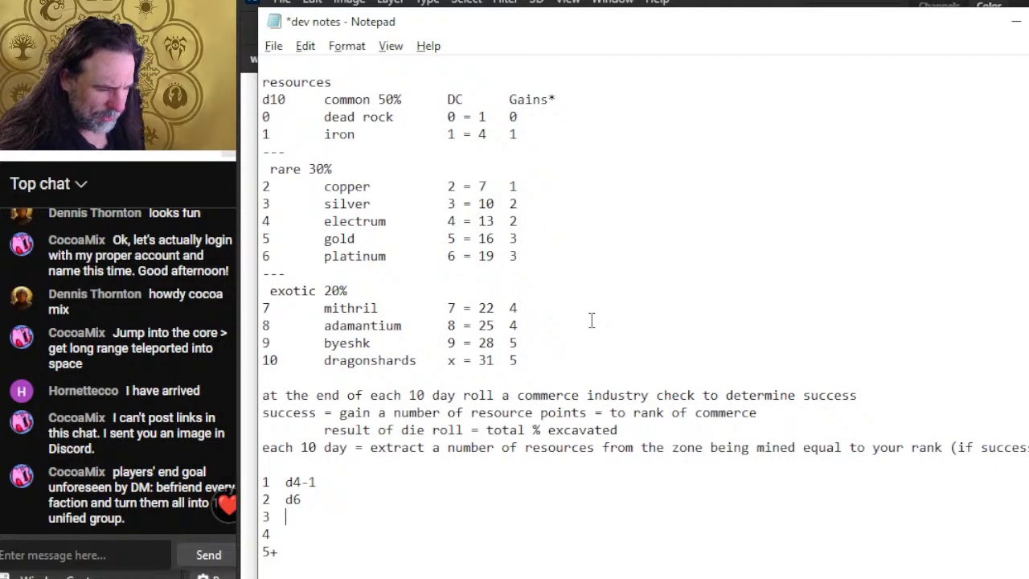
Enter 1d8 as the die roll for row 3.
type("2d4")
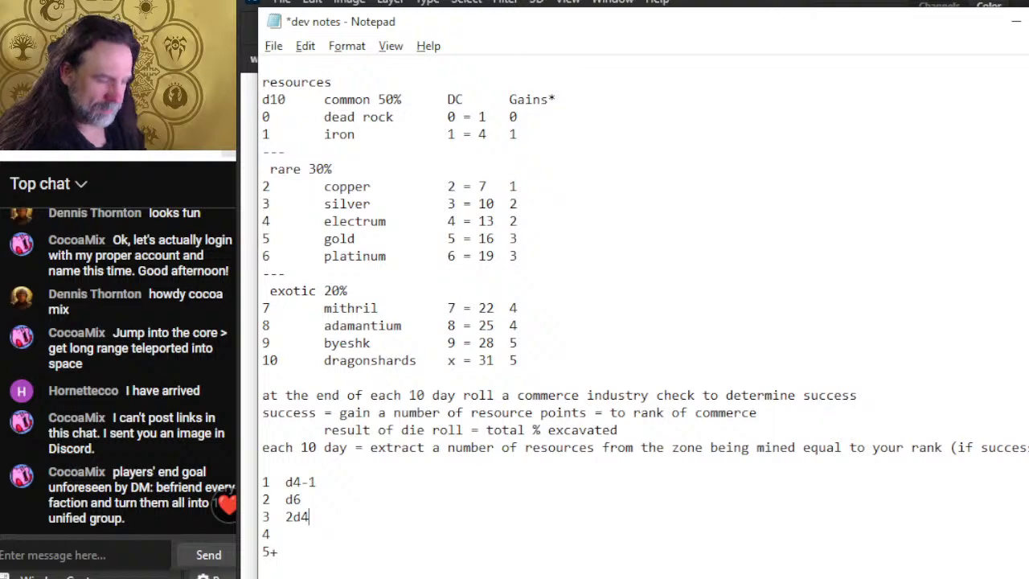
key("BackSpace")
key("BackSpace")
key("BackSpace")
type("2d")
key("BackSpace")
key("BackSpace")
type("1d8")
Prefix the die rolls of rows 2 and 1 with 1, making them 1d6 and 1d4-1.
key("Down")
key("Up")
key("Up")
type("1")
key("Up")
type("1")
key("Down")
key("Down")
key("Down")
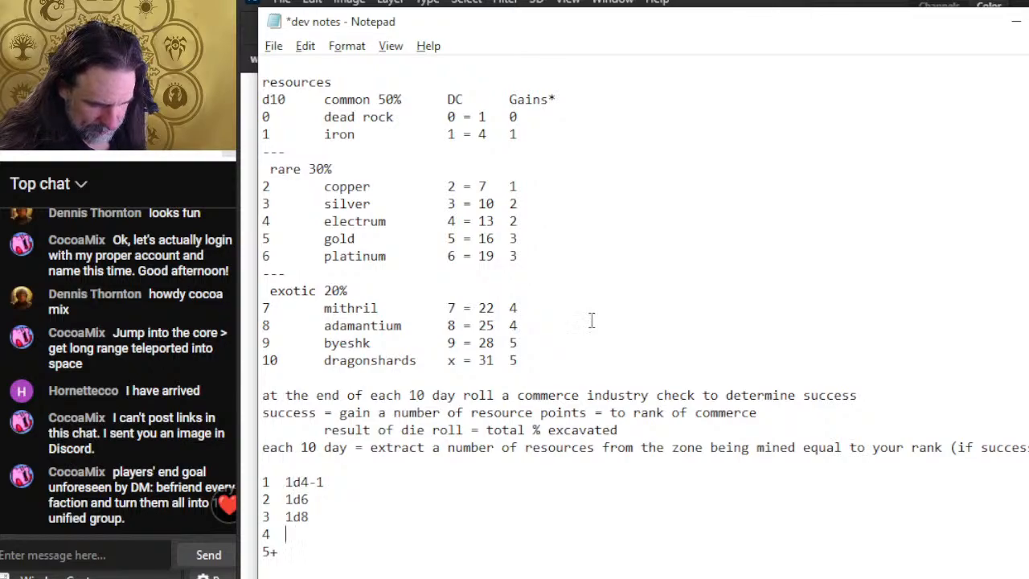
Enter 2d4 as the die roll for row 4 and 3d4-2 for row 5+.
key("alt+Tab")
key("alt+Tab")
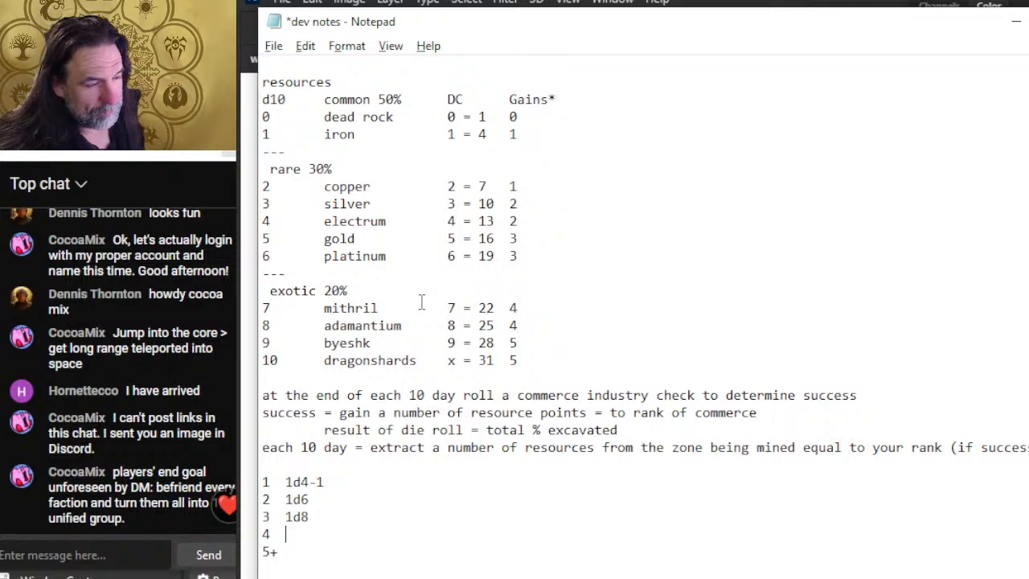
type("2d4")
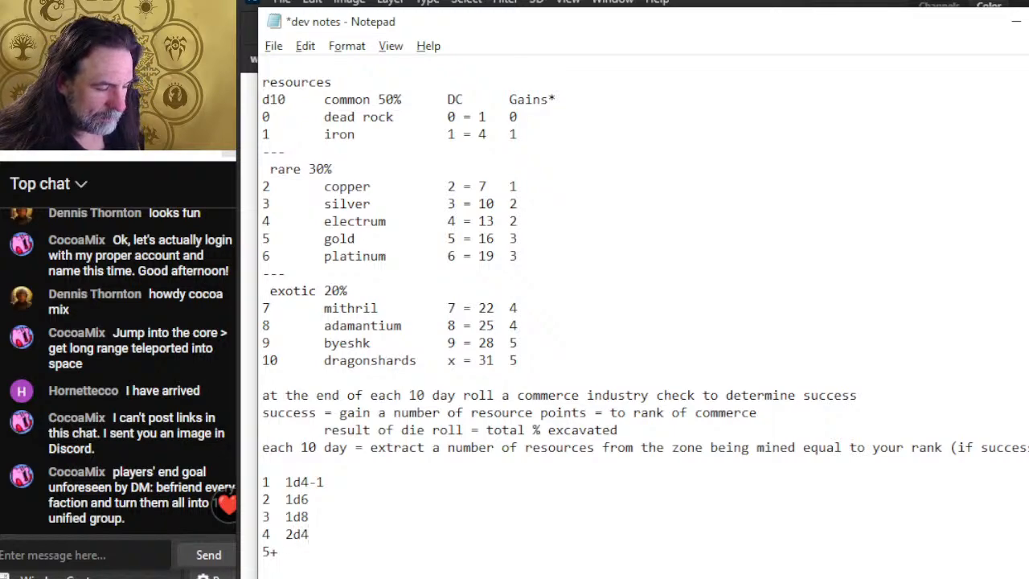
key("Down")
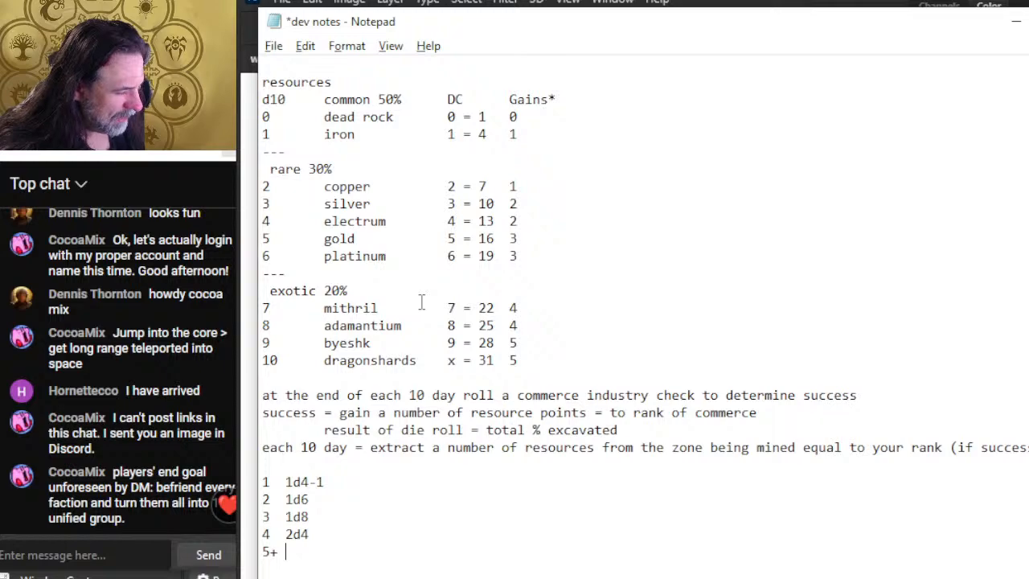
type("3d4-2")
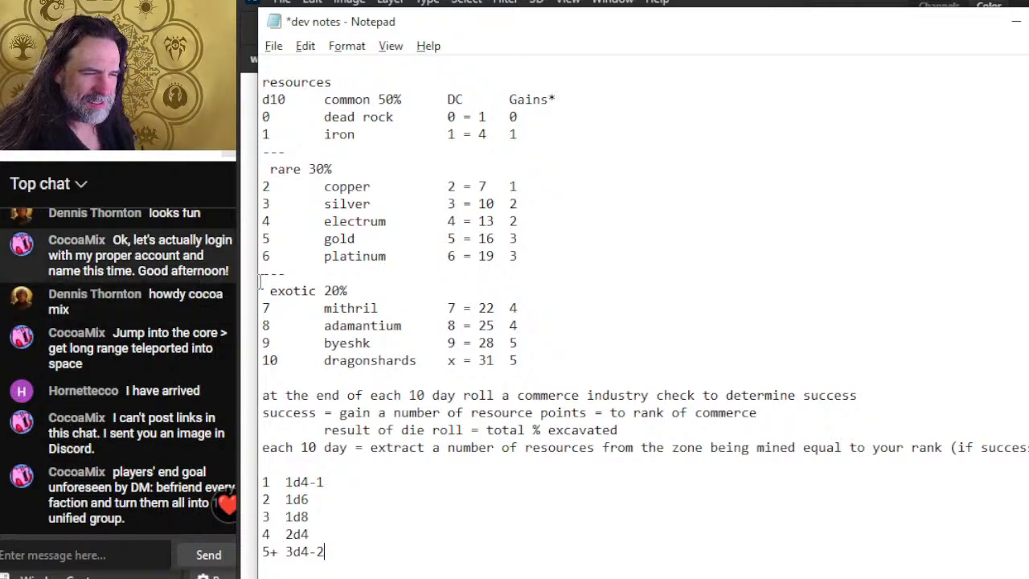
left_click(544, 323)
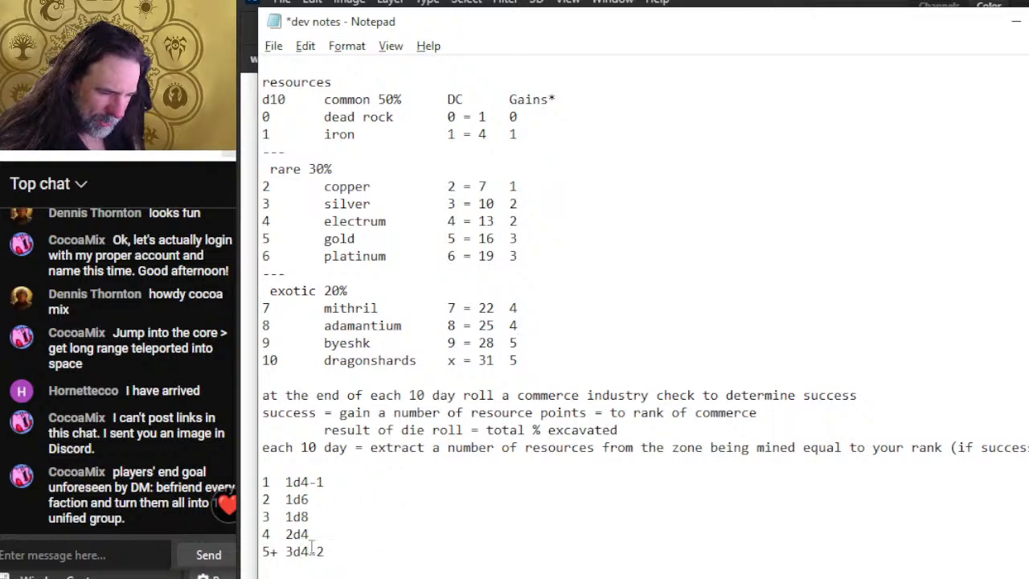
Replace the die roll in row 4 with 1d10.
left_click(406, 531)
key("BackSpace")
key("BackSpace")
key("BackSpace")
type("1d10")
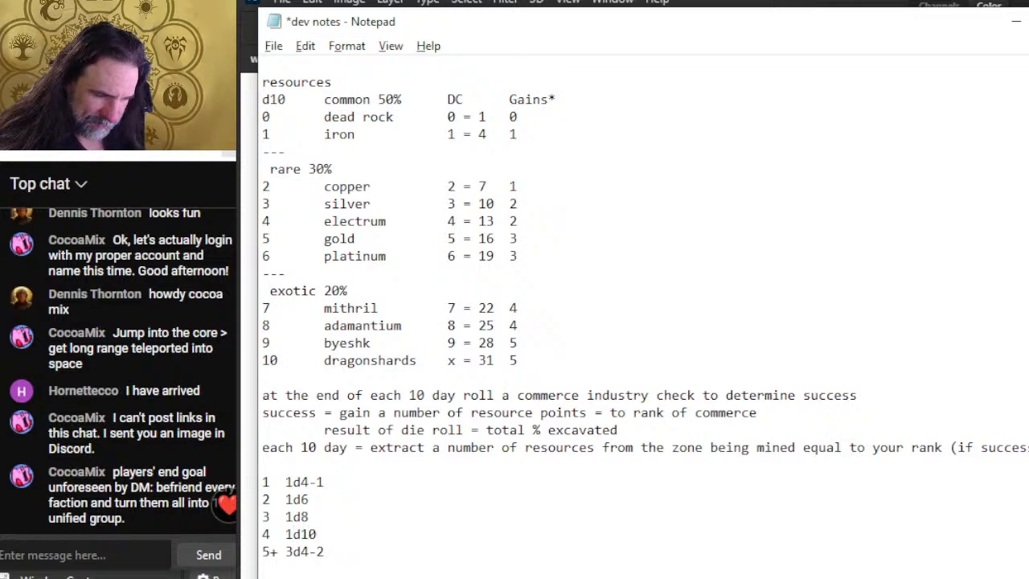
Append a -1 modifier to the die rolls in rows 4, 3 and 2.
type("-1")
key("Up")
type("-1")
key("Up")
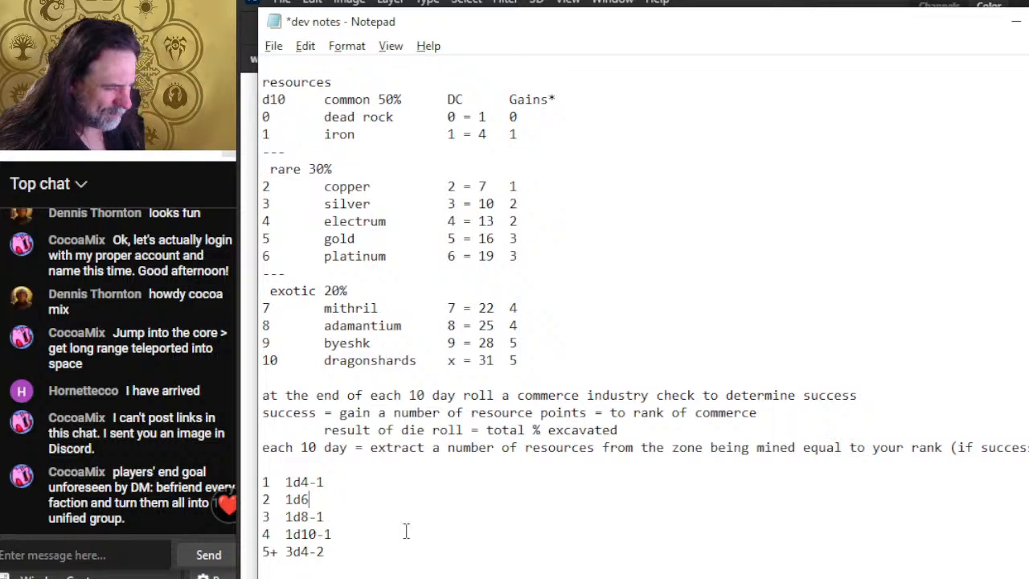
type("-1")
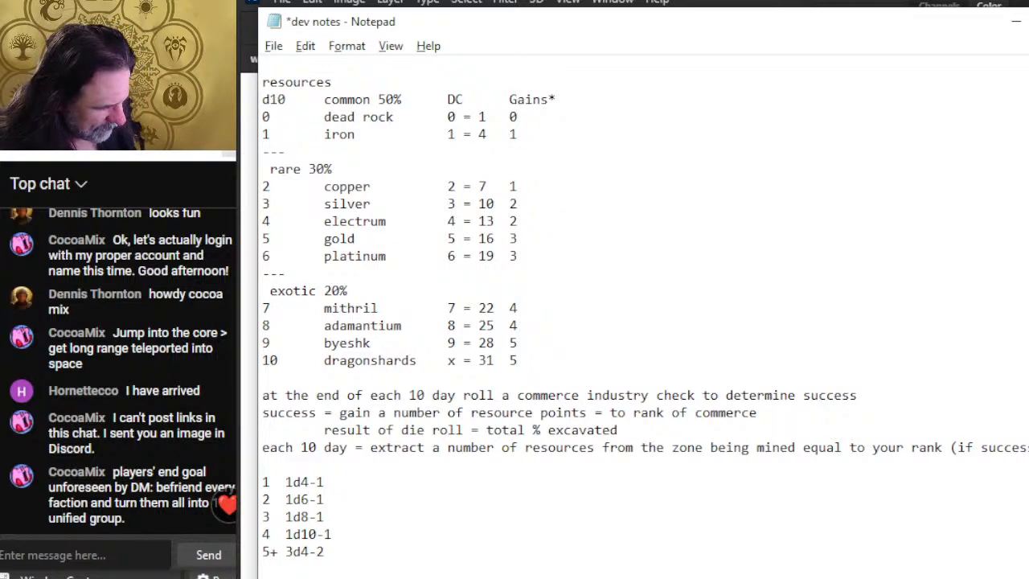
Change the die roll in row 4 to 2d6-2.
left_click(406, 533)
key("Up")
key("Down")
key("Up")
key("Up")
key("Down")
key("Down")
key("Down")
key("Up")
key("Left")
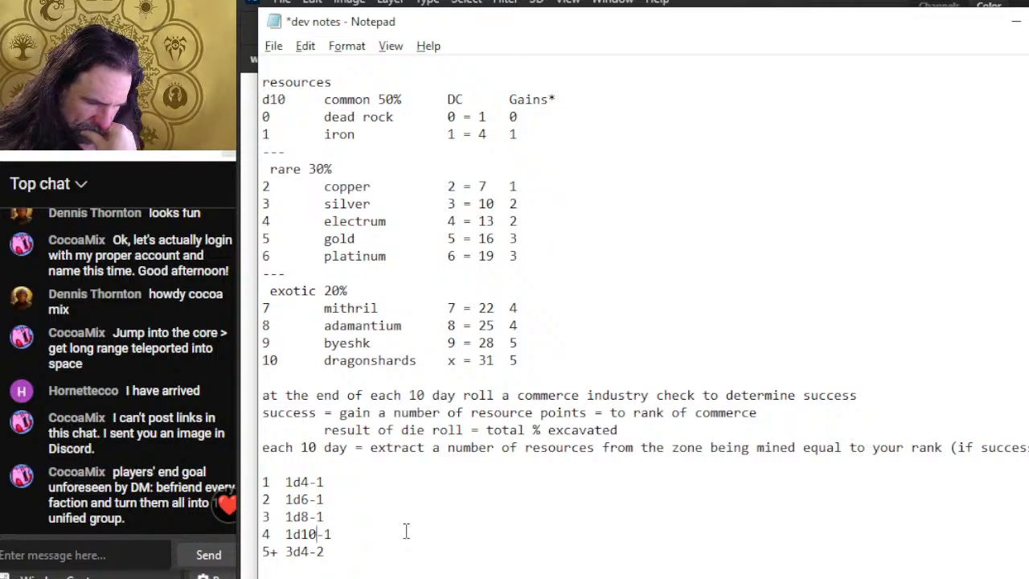
key("BackSpace")
key("BackSpace")
key("BackSpace")
key("BackSpace")
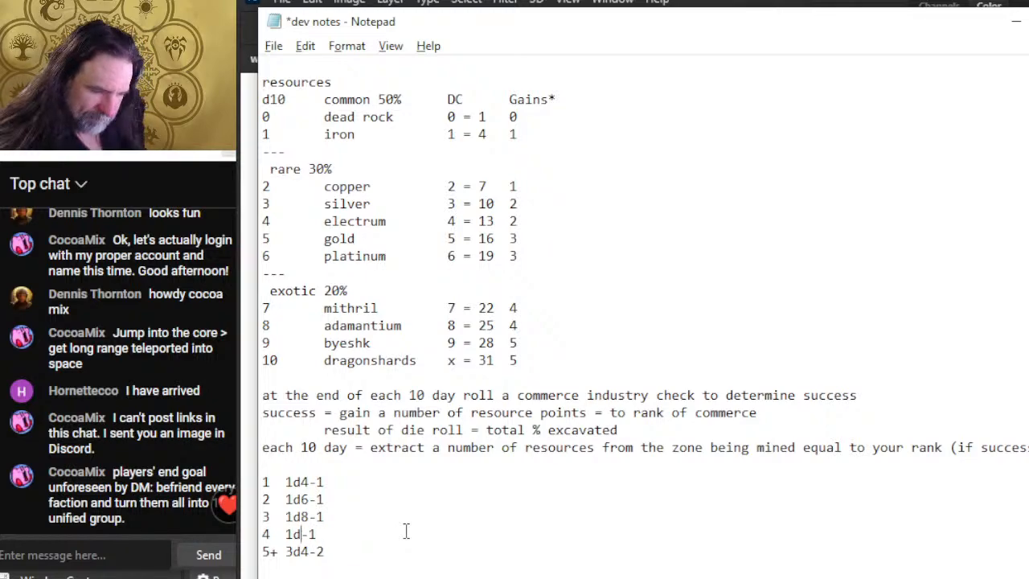
type("2d6")
key("End")
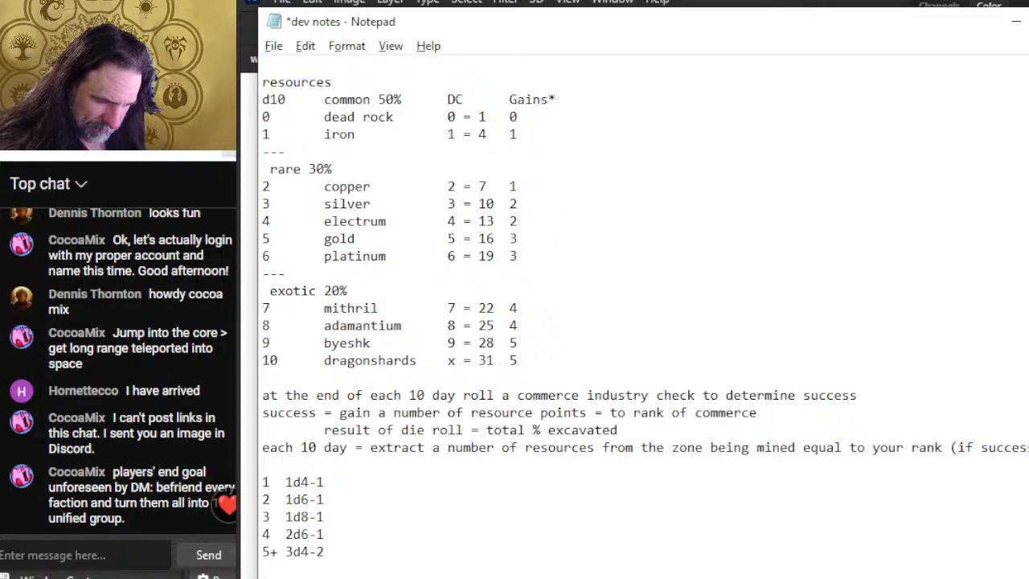
key("BackSpace")
type("2")
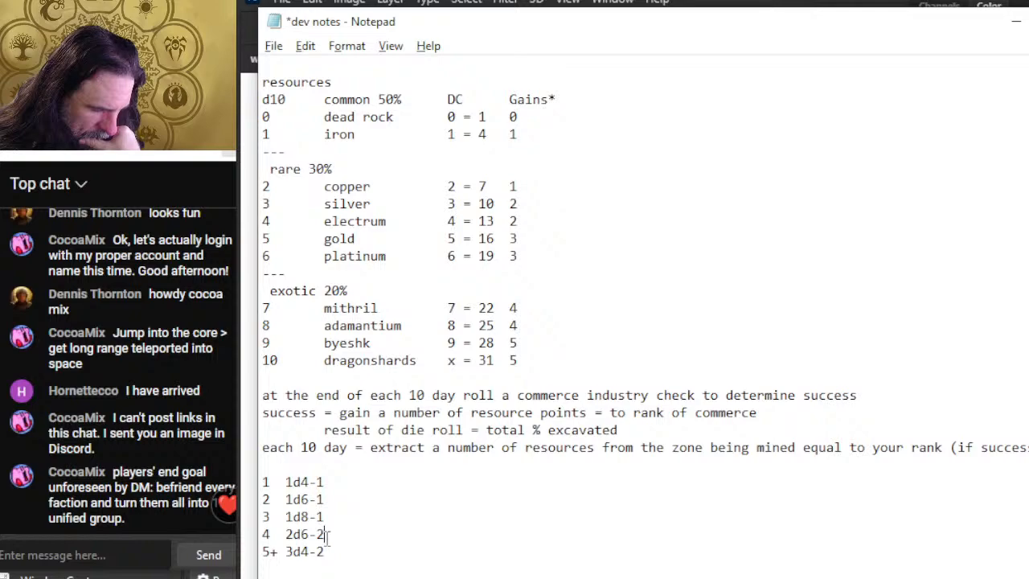
Replace the whole die roll in row 4 with 1d10, without a modifier.
left_click(331, 483)
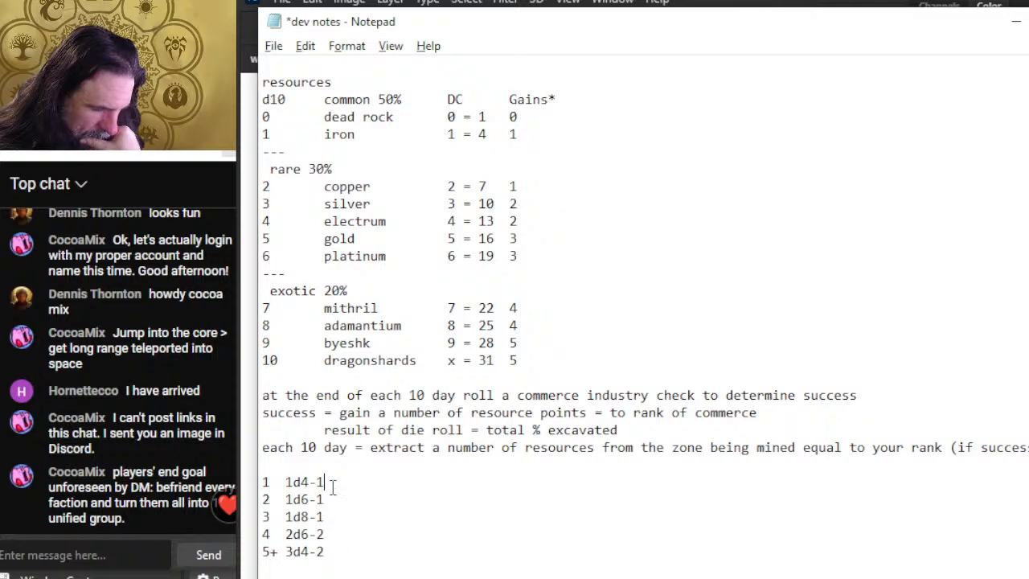
left_click(329, 535)
left_click_drag(330, 535, 287, 534)
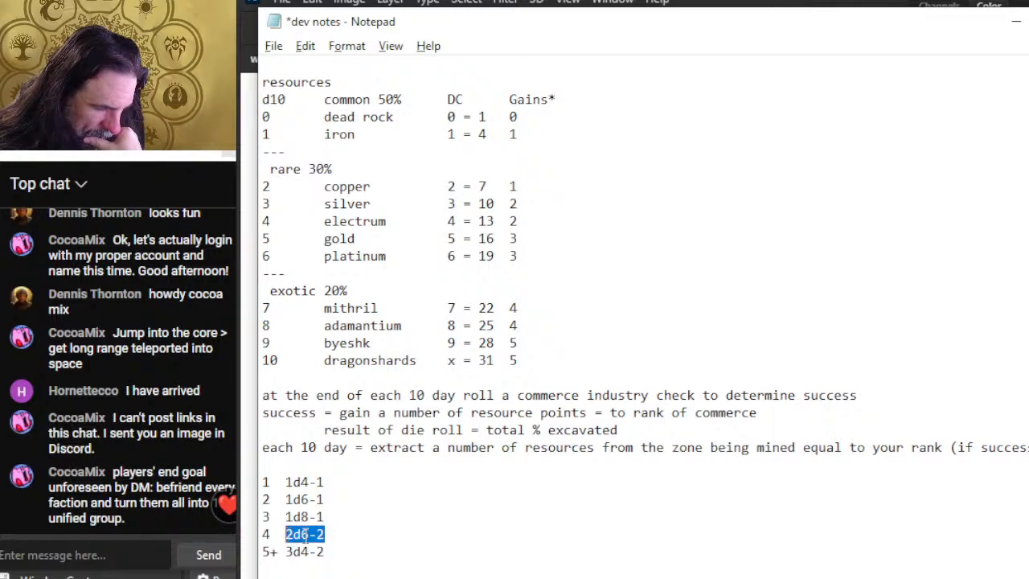
type("1d10")
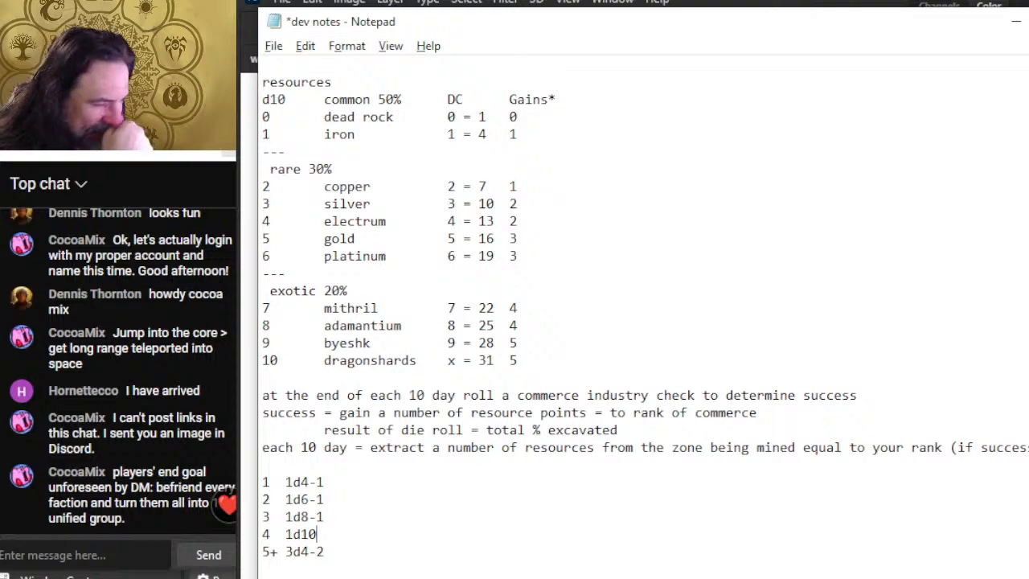
Remove the -1 modifier from the 1d8 roll in row 3.
key("Up")
key("Left")
key("Delete")
key("Delete")
key("Delete")
key("Return")
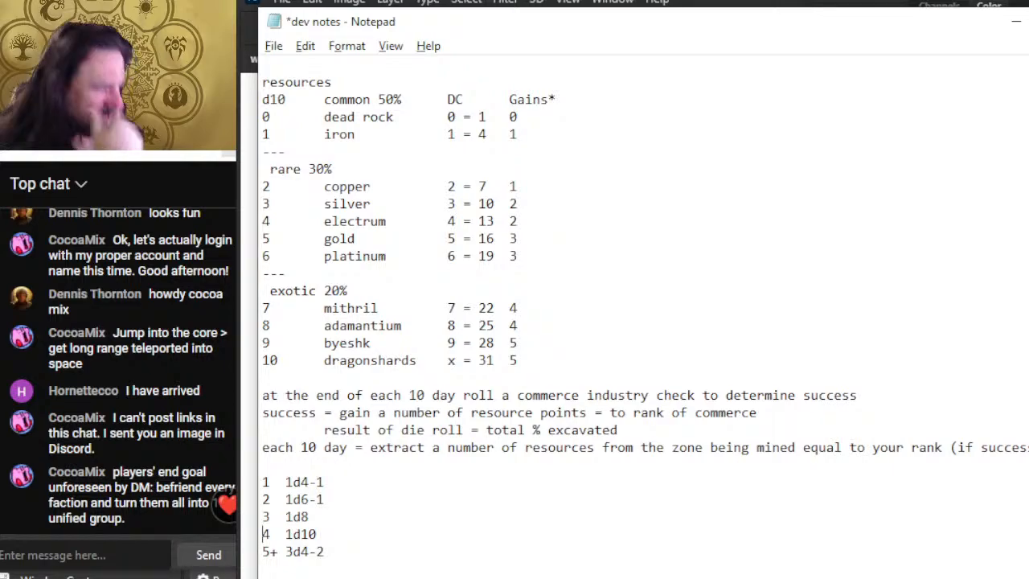
Switch to the Photoshop map and draw a large spiral around the central core, adding small C-shaped marks along its middle ring.
key("alt+Tab")
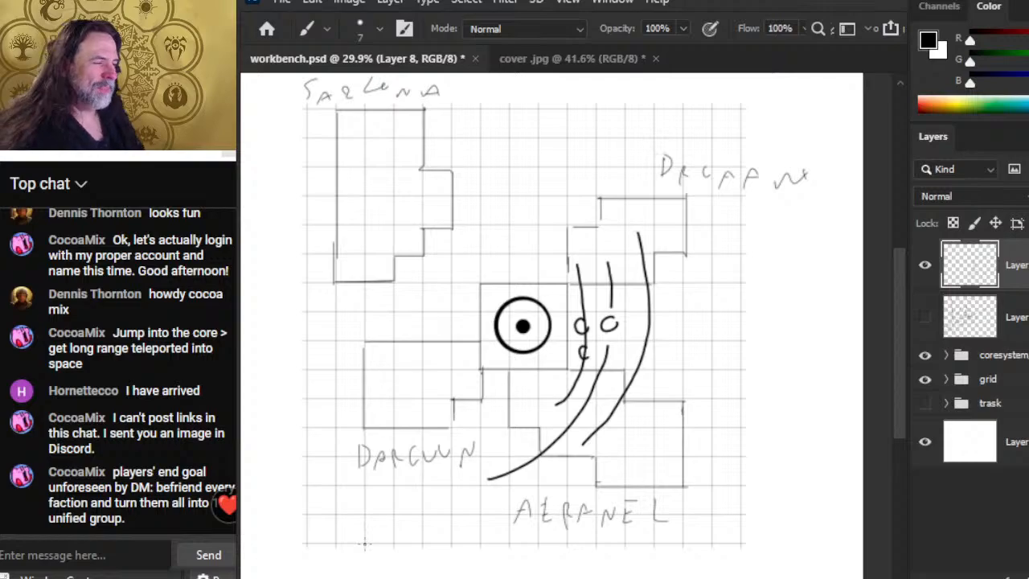
mouse_move(727, 201)
left_mouse_down()
mouse_move(504, 168)
mouse_move(413, 480)
mouse_move(703, 369)
mouse_move(469, 248)
mouse_move(527, 447)
mouse_move(562, 261)
mouse_move(442, 350)
mouse_move(580, 346)
mouse_move(519, 286)
mouse_move(527, 350)
mouse_move(536, 331)
left_mouse_up()
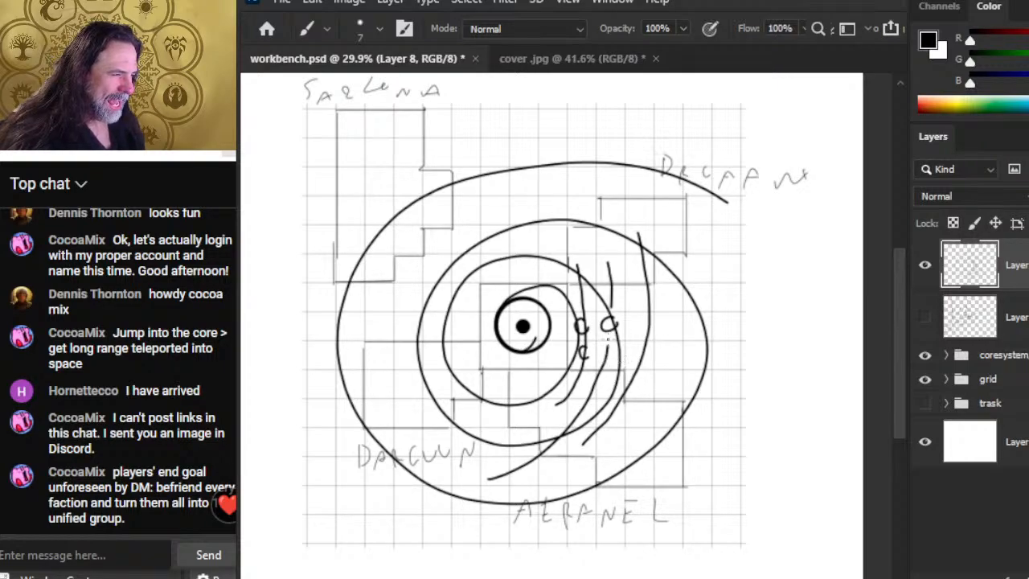
mouse_move(653, 218)
left_mouse_down()
mouse_move(629, 230)
mouse_move(640, 239)
left_mouse_up()
left_click_drag(537, 217, 569, 199)
left_click_drag(437, 255, 434, 287)
left_click_drag(424, 367, 419, 396)
left_click_drag(498, 426, 502, 443)
mouse_move(613, 386)
left_mouse_down()
mouse_move(595, 421)
mouse_move(556, 407)
mouse_move(572, 427)
left_mouse_up()
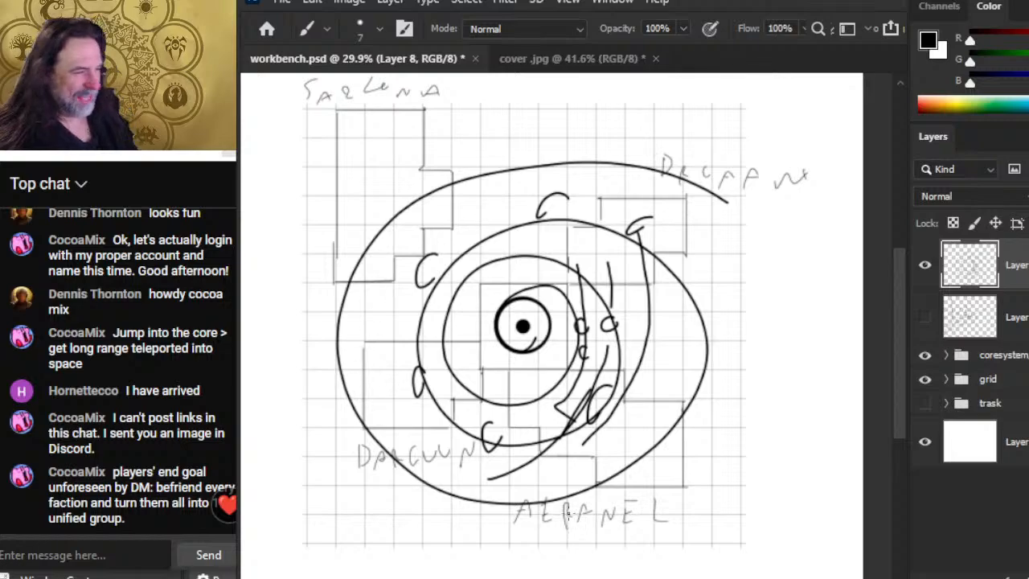
Cross out and circle the spot on the spiral southeast of the core, adding an arrow toward the inner marks.
left_click_drag(564, 393, 622, 427)
left_click_drag(614, 374, 580, 384)
mouse_move(553, 418)
left_mouse_down()
mouse_move(641, 430)
mouse_move(628, 452)
left_mouse_up()
mouse_move(609, 323)
left_mouse_down()
mouse_move(596, 387)
mouse_move(591, 381)
left_mouse_up()
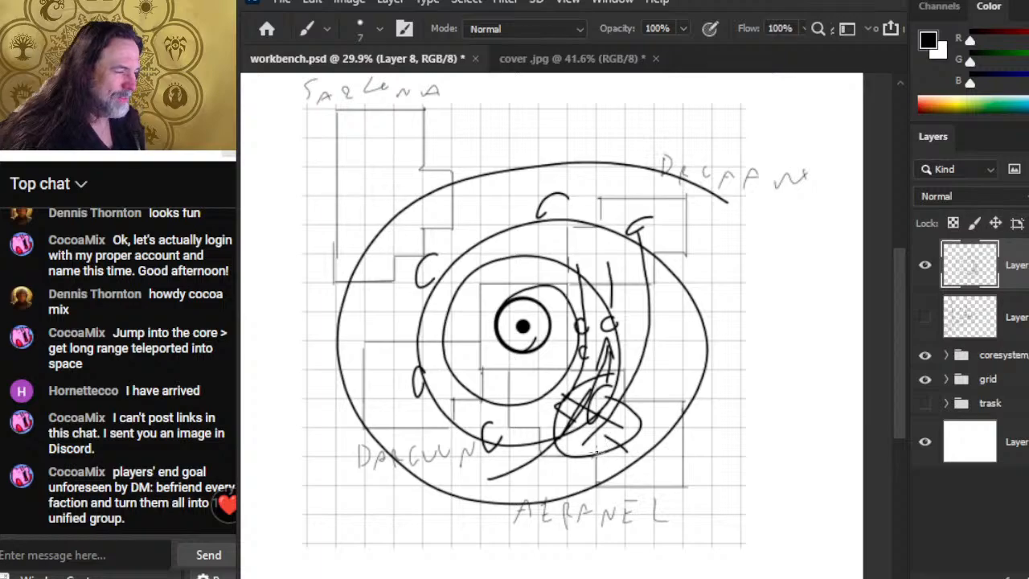
Delete the layer holding the spiral and freehand annotation strokes from the map.
key("alt+Tab")
key("alt+Tab")
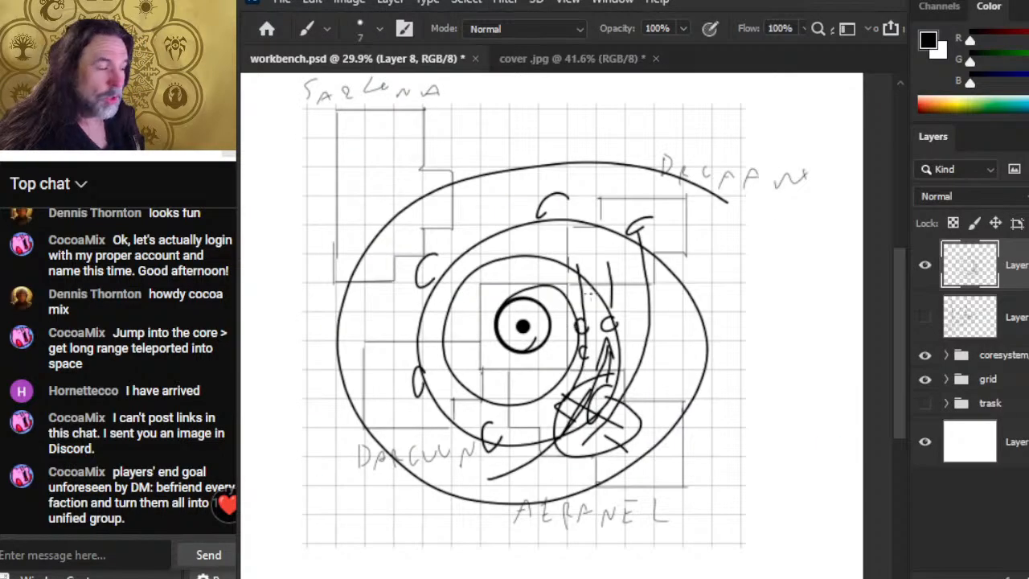
left_click_drag(722, 414, 723, 395)
key("Delete")
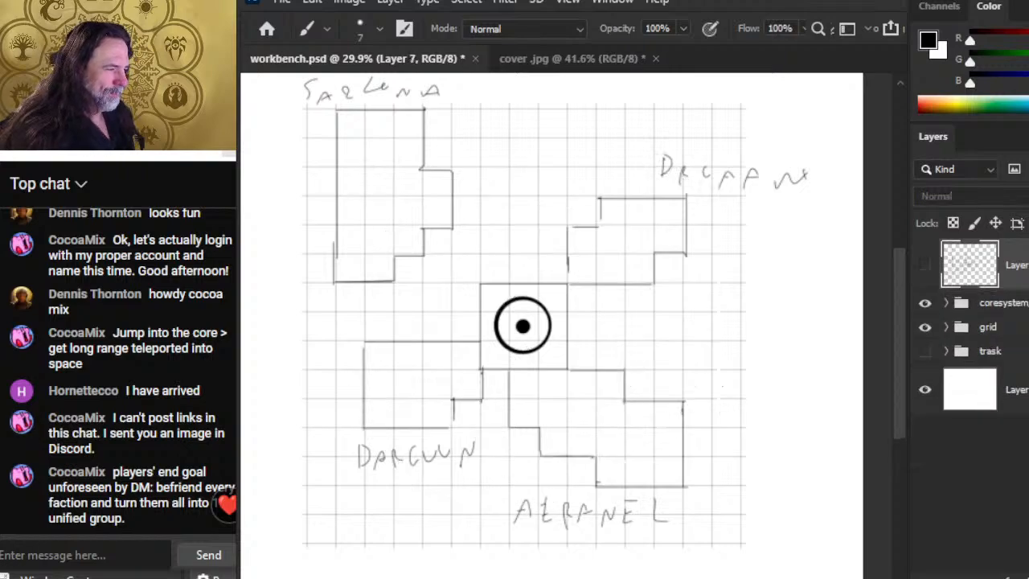
Sketch a spiral path winding into the core with a short arc beside it on a new layer, and discard that layer.
key("ctrl+z")
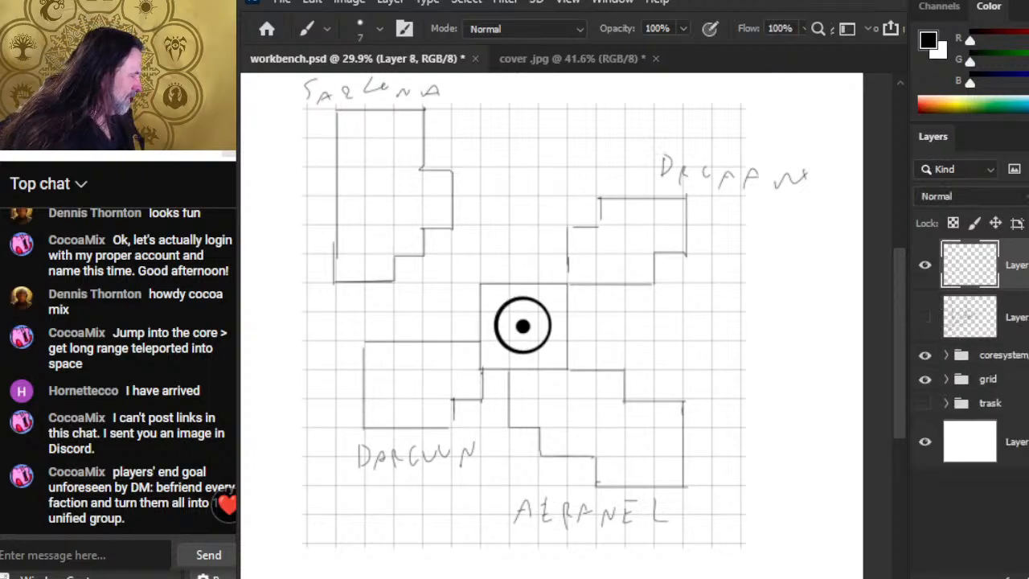
mouse_move(380, 499)
left_mouse_down()
mouse_move(508, 509)
mouse_move(607, 475)
mouse_move(644, 442)
mouse_move(657, 413)
mouse_move(639, 246)
mouse_move(617, 213)
mouse_move(573, 190)
mouse_move(470, 190)
mouse_move(406, 229)
mouse_move(383, 327)
mouse_move(406, 379)
mouse_move(451, 412)
mouse_move(508, 420)
mouse_move(555, 382)
left_mouse_up()
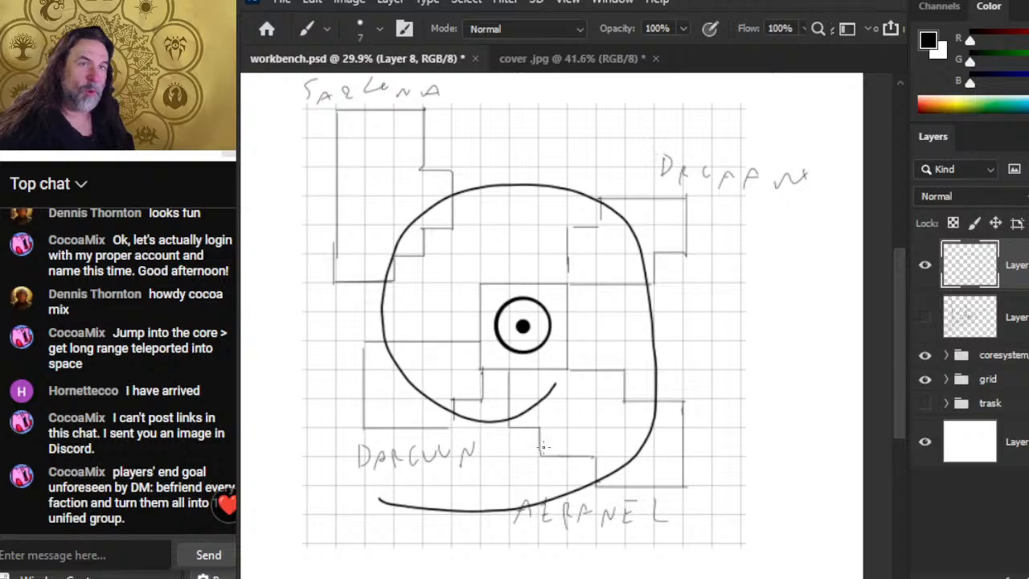
mouse_move(554, 391)
left_mouse_down()
mouse_move(560, 360)
mouse_move(513, 360)
mouse_move(546, 325)
left_mouse_up()
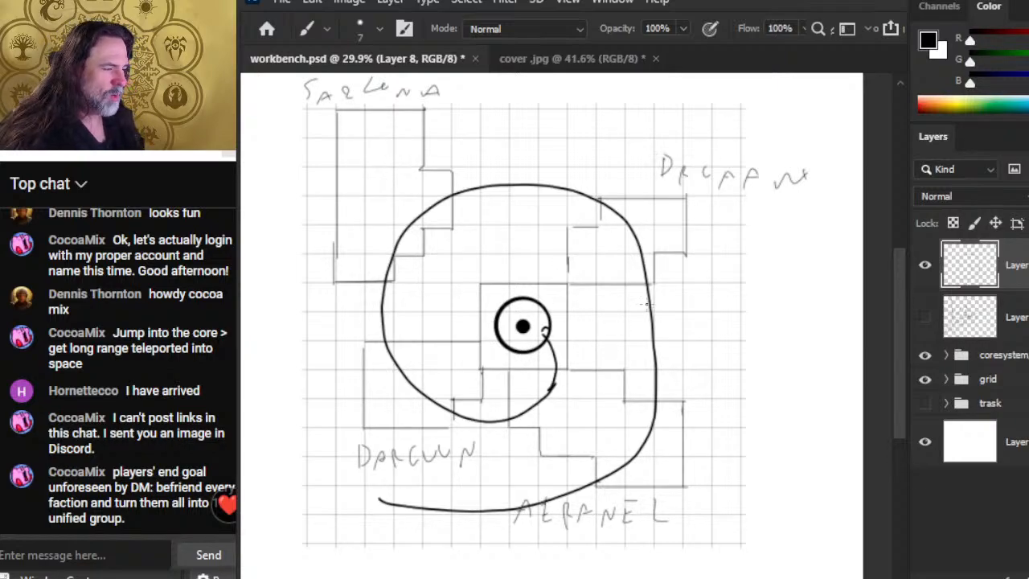
mouse_move(504, 439)
left_mouse_down()
mouse_move(577, 390)
mouse_move(588, 315)
left_mouse_up()
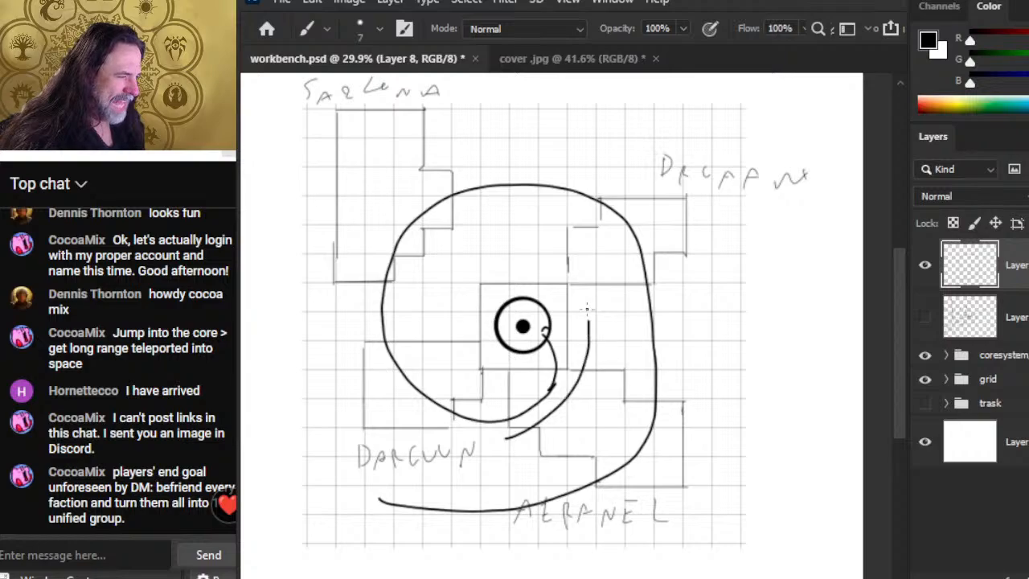
key("alt+Tab")
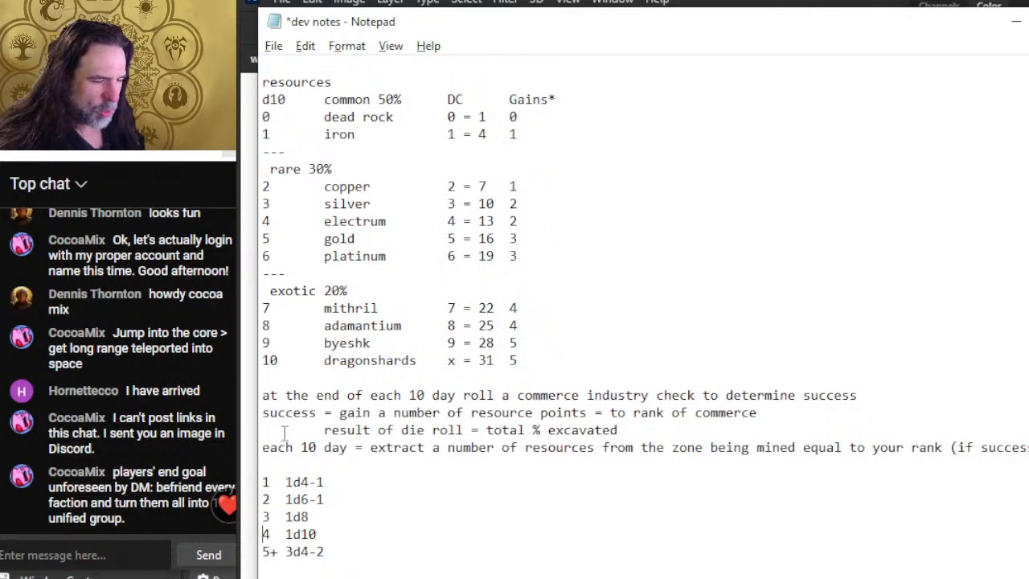
key("alt+Tab")
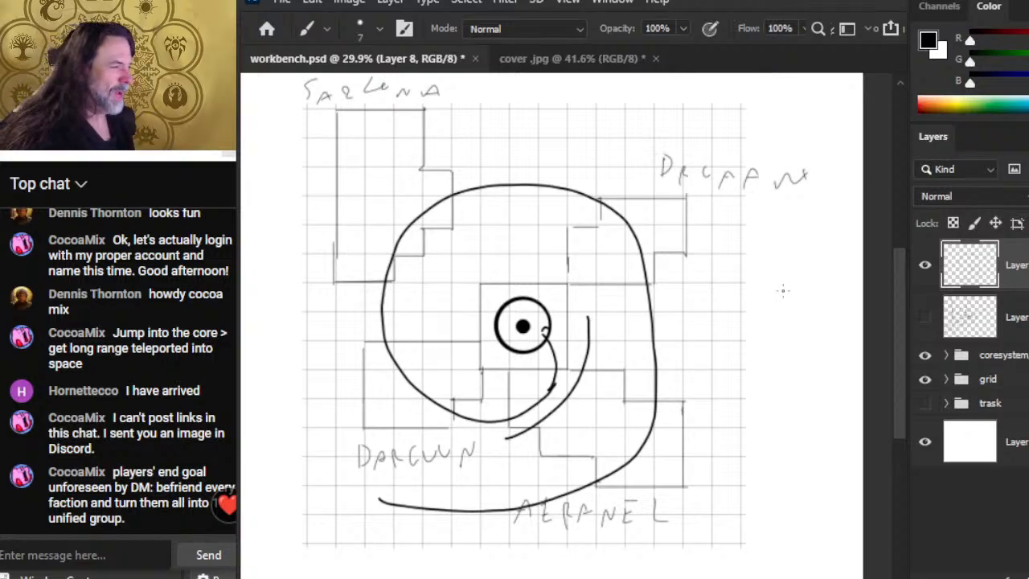
key("Delete")
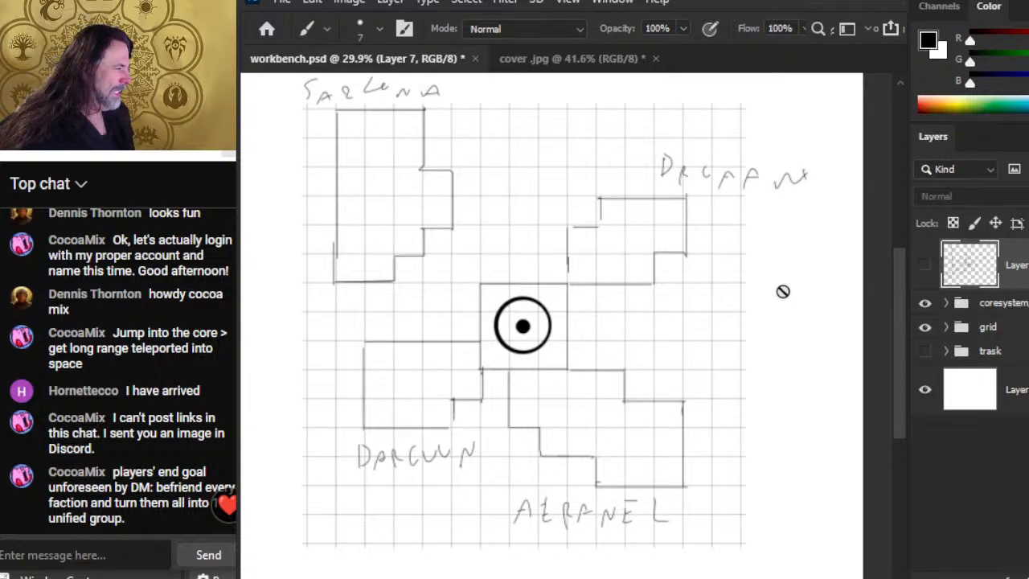
Switch to the Notepad dev notes and review the resource table, session schedule, task list and difficulty targets.
key("alt+Tab")
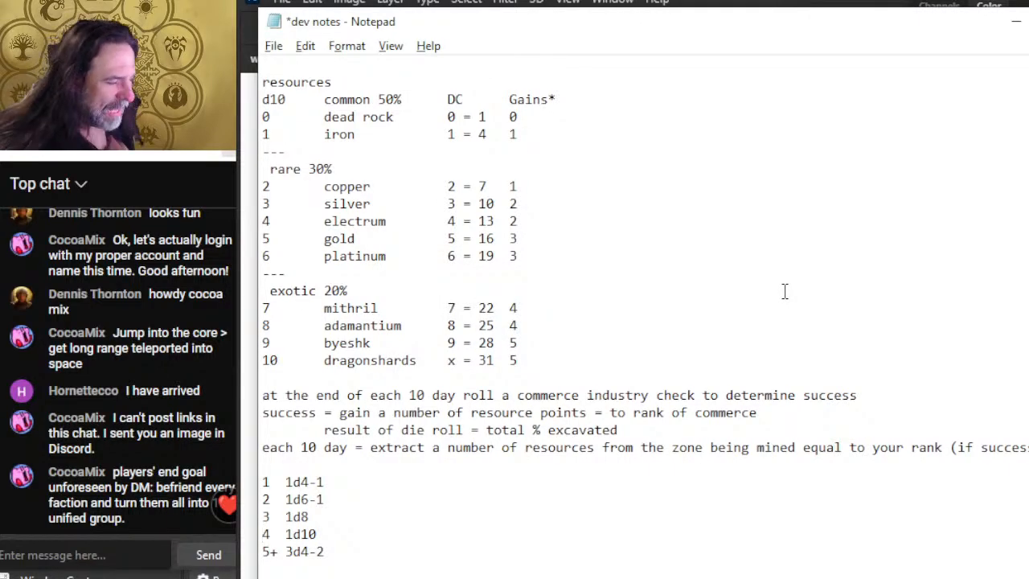
scroll(332, 311, "down", 2)
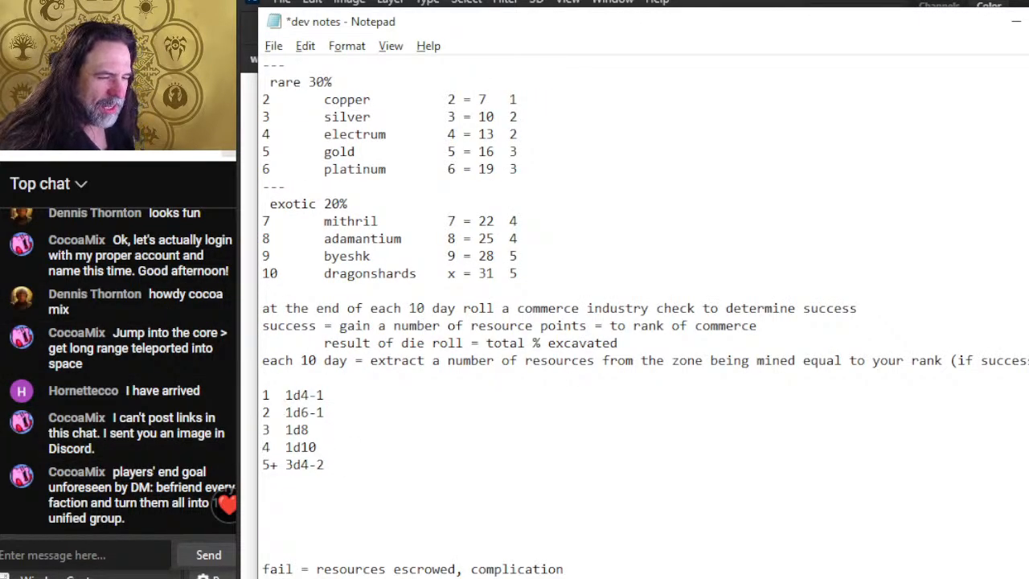
left_click(462, 397)
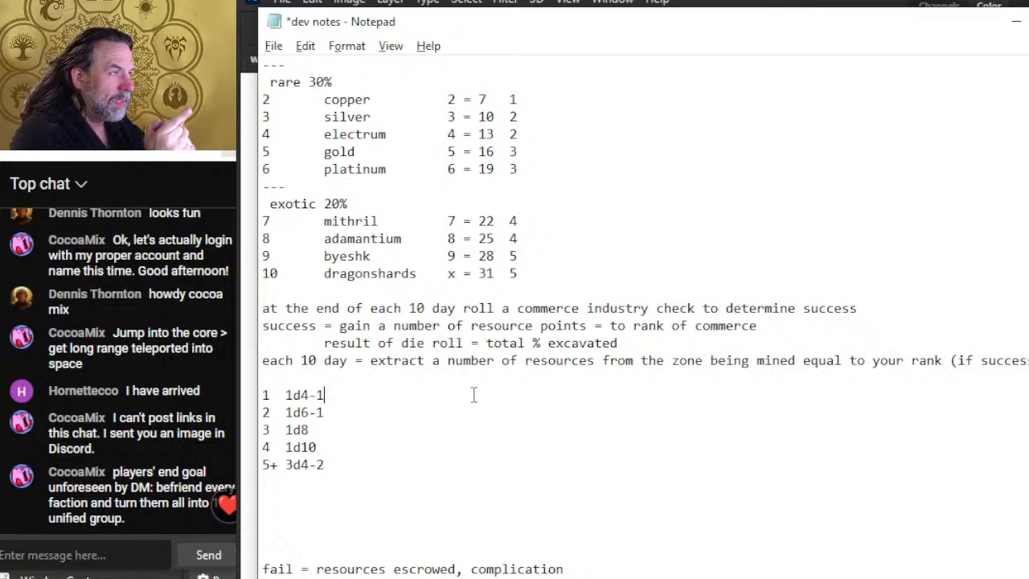
scroll(379, 89, "up", 3)
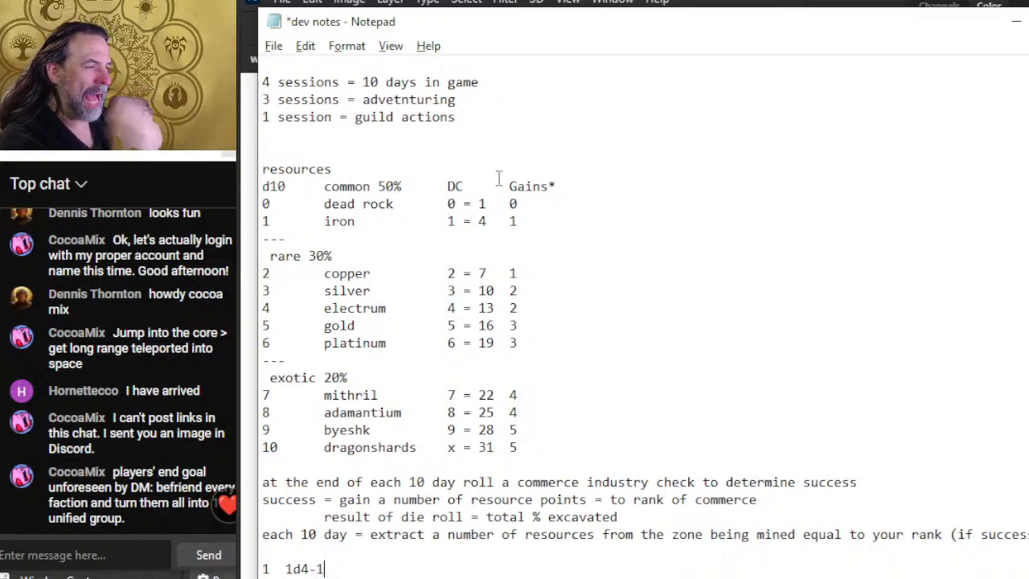
scroll(499, 178, "up", 3)
scroll(487, 217, "up", 1)
scroll(468, 250, "down", 3)
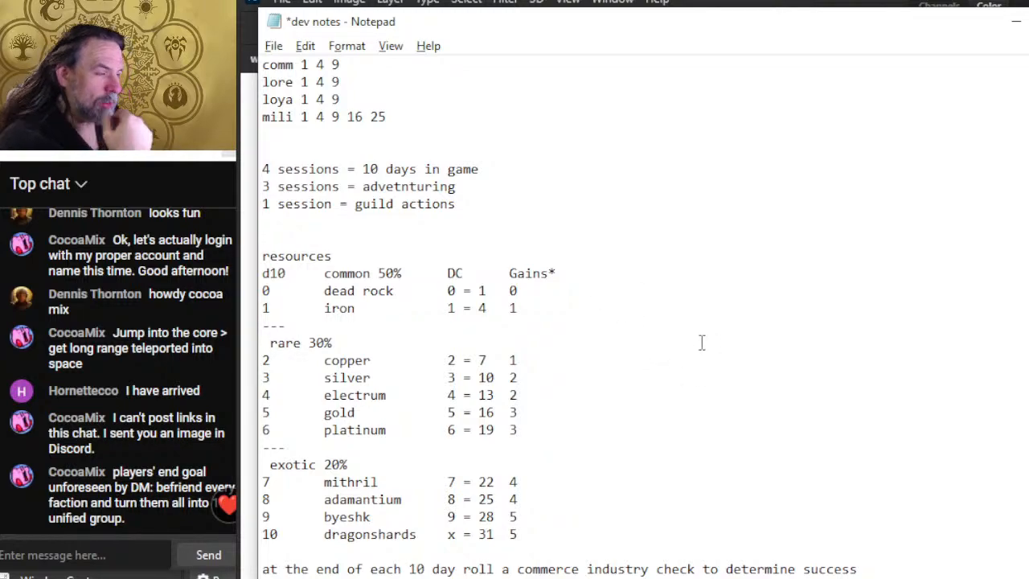
scroll(691, 326, "down", 2)
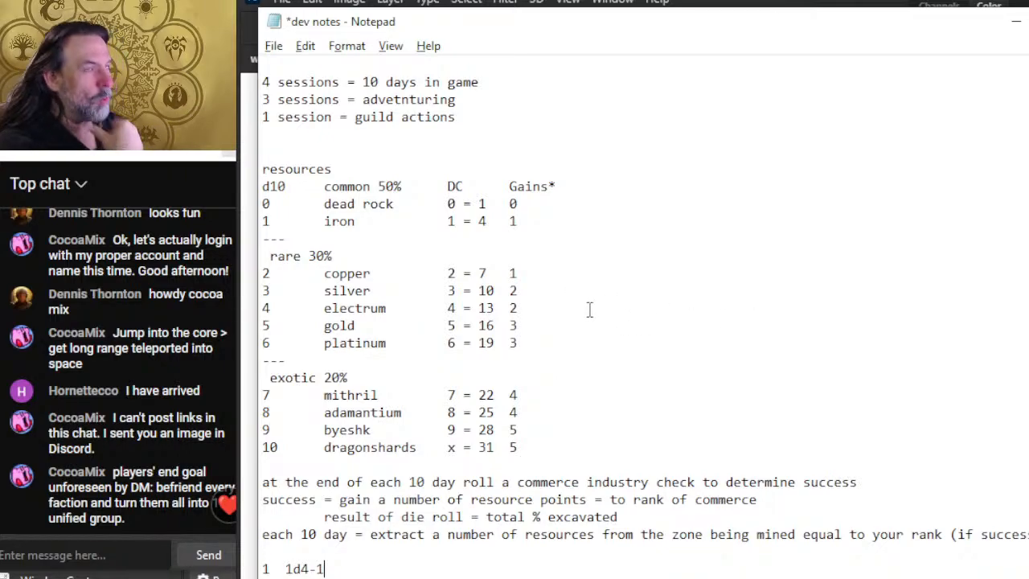
scroll(506, 354, "up", 10)
scroll(541, 310, "up", 13)
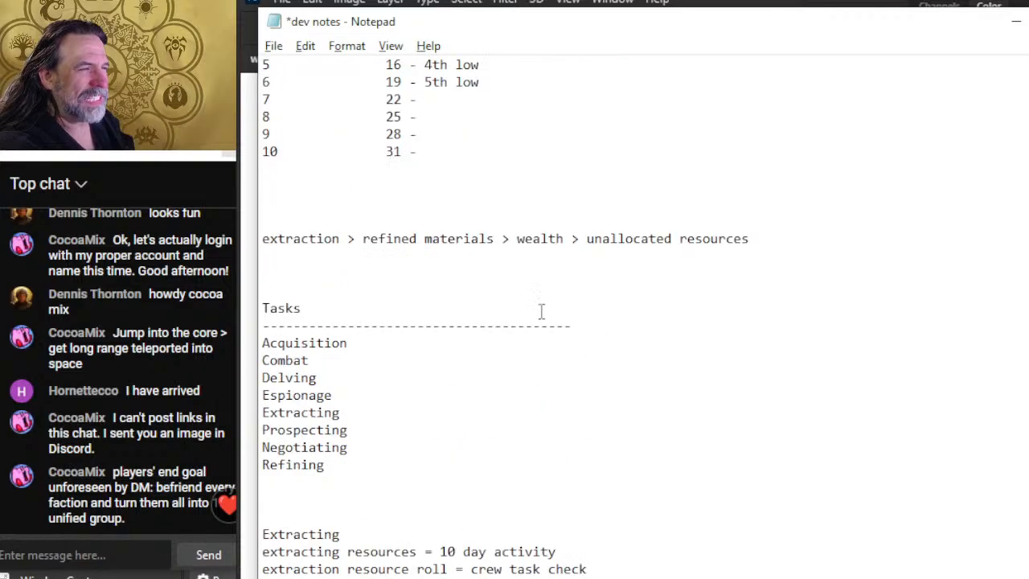
scroll(498, 291, "down", 15)
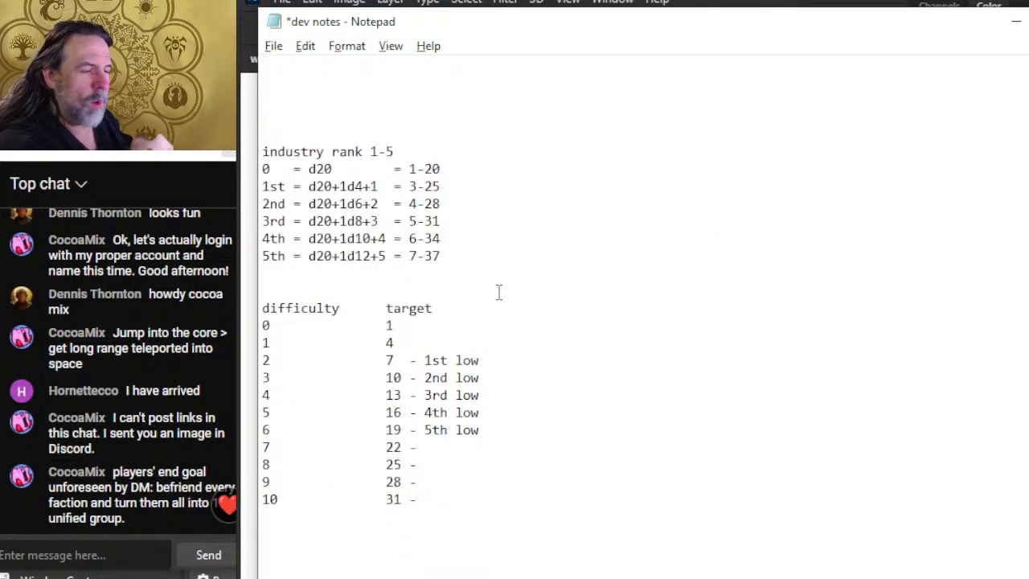
scroll(519, 279, "down", 17)
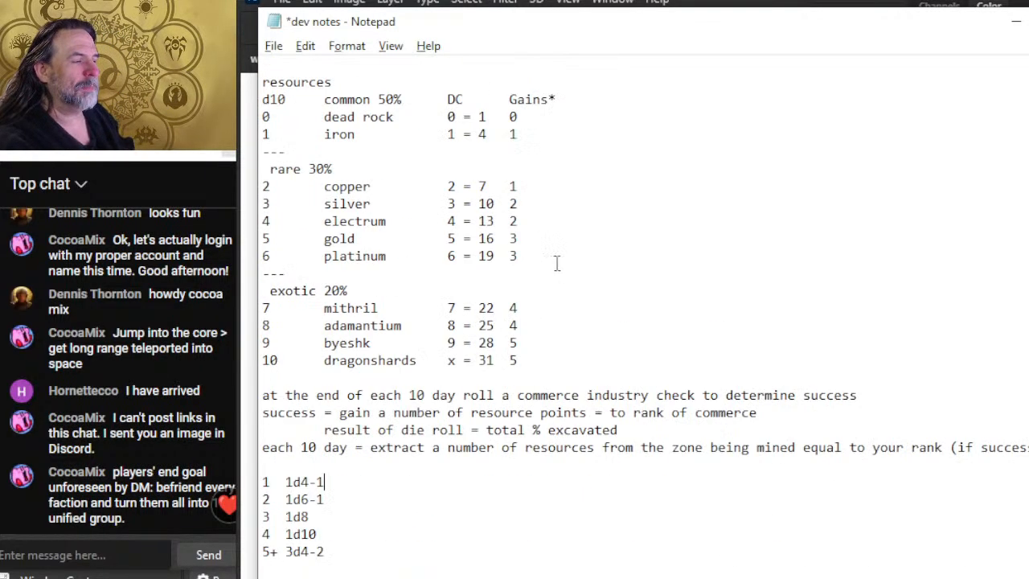
Examine the roll ranges for each industry rank and compare them with the resource table and extraction rules.
scroll(565, 252, "up", 9)
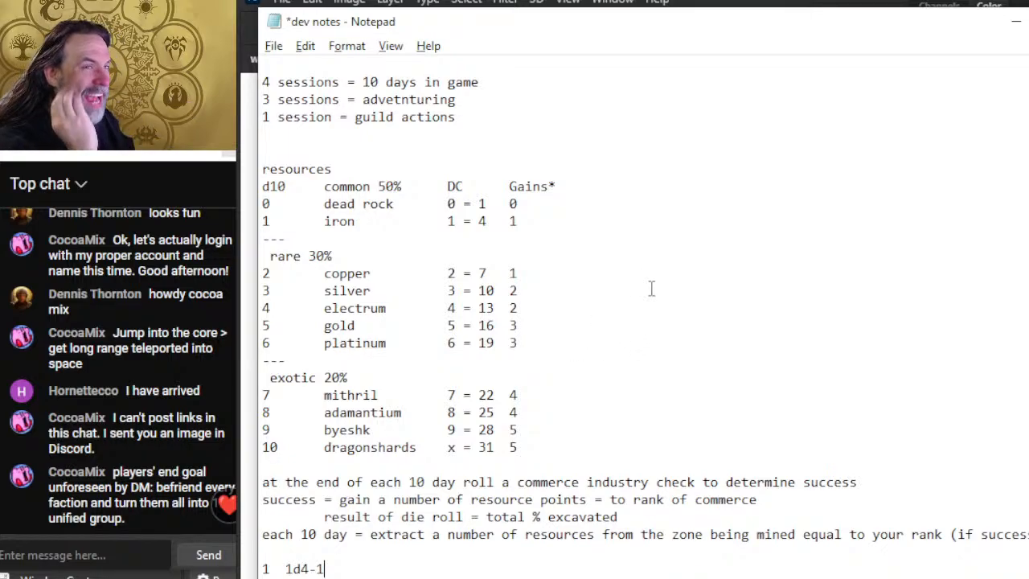
scroll(651, 289, "up", 11)
scroll(482, 281, "up", 11)
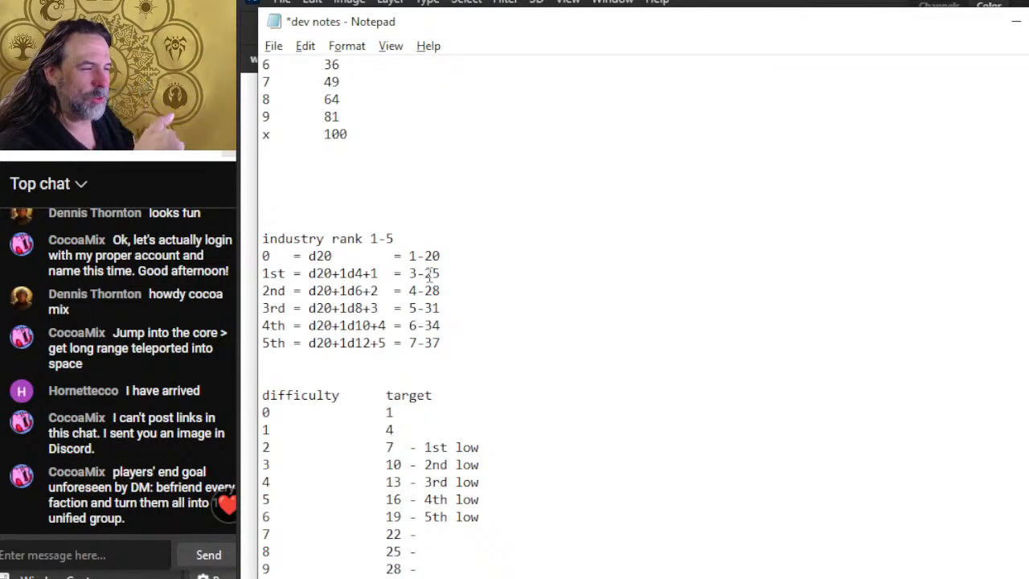
mouse_move(434, 256)
left_mouse_down()
mouse_move(442, 326)
mouse_move(440, 273)
left_mouse_up()
left_click_drag(455, 324, 450, 338)
left_click(447, 324)
left_click(450, 337)
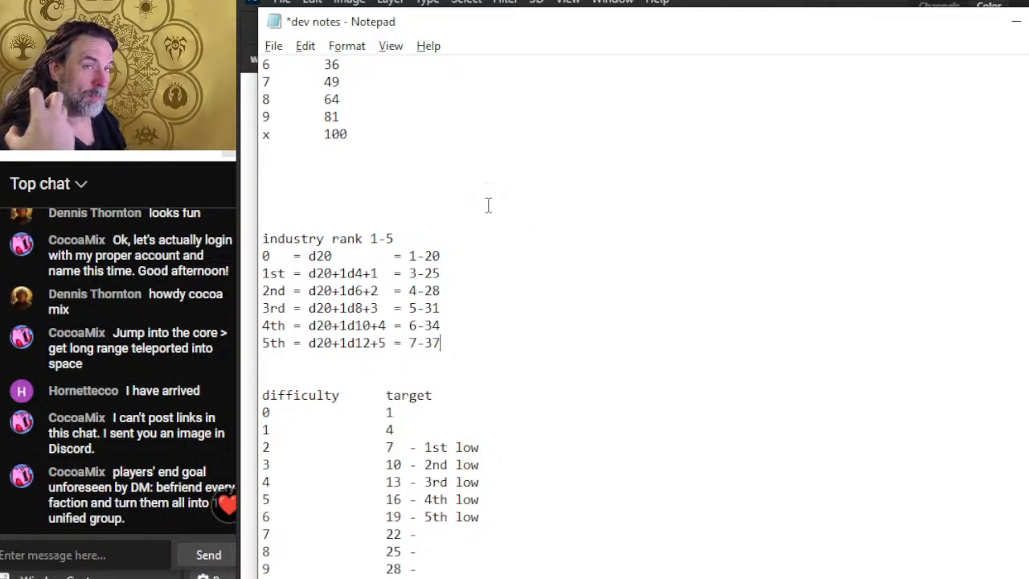
scroll(524, 204, "down", 20)
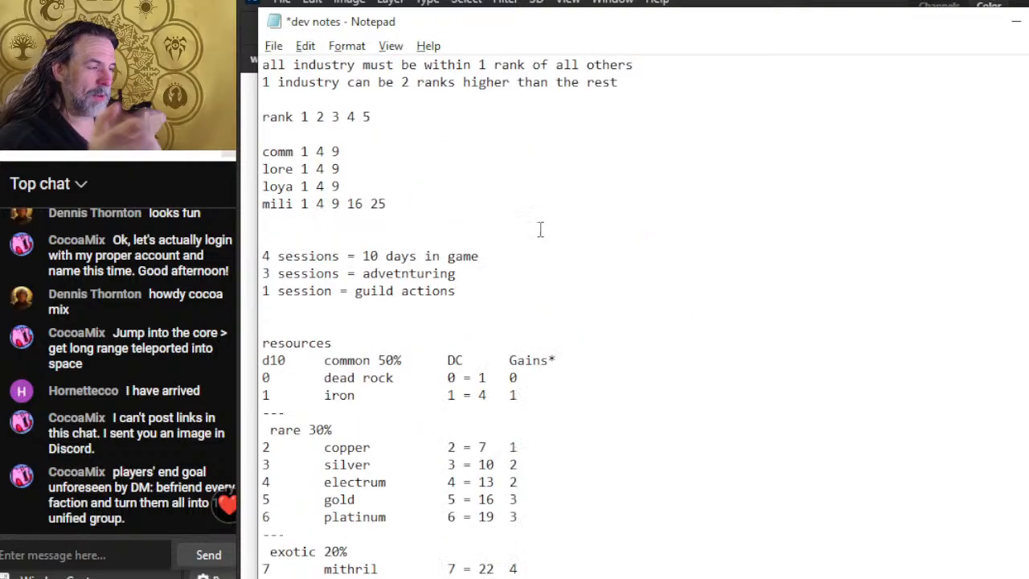
scroll(544, 244, "down", 14)
scroll(532, 286, "up", 19)
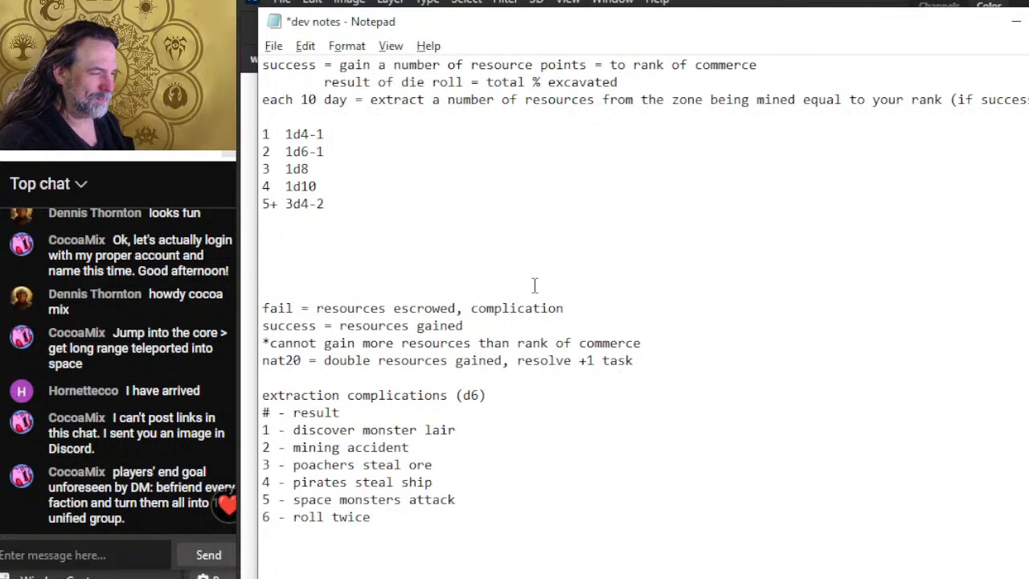
Switch to the Photoshop map, show the hidden NEAR SPACE annotation layer and hide it again.
key("alt+Tab")
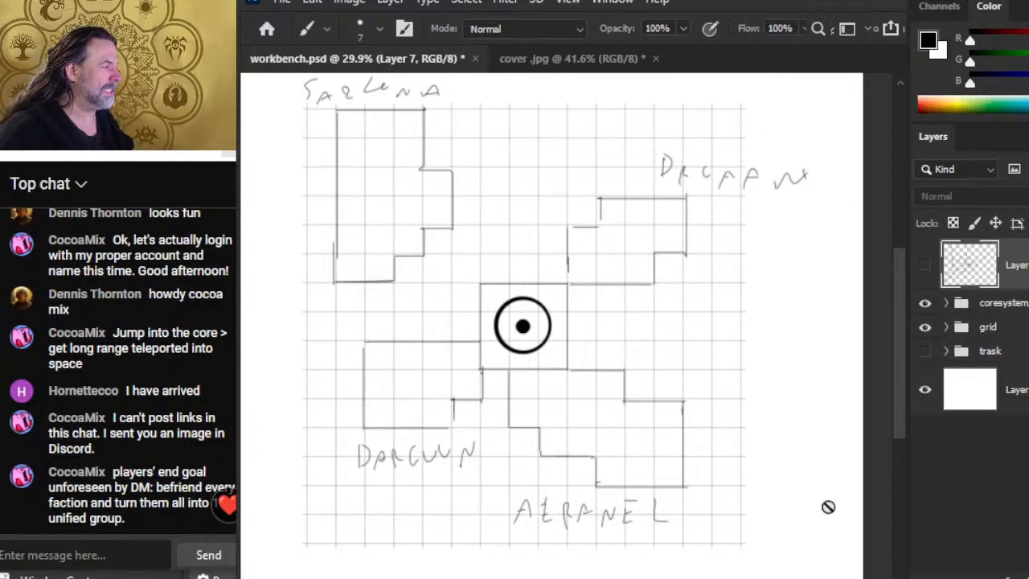
left_click(925, 264)
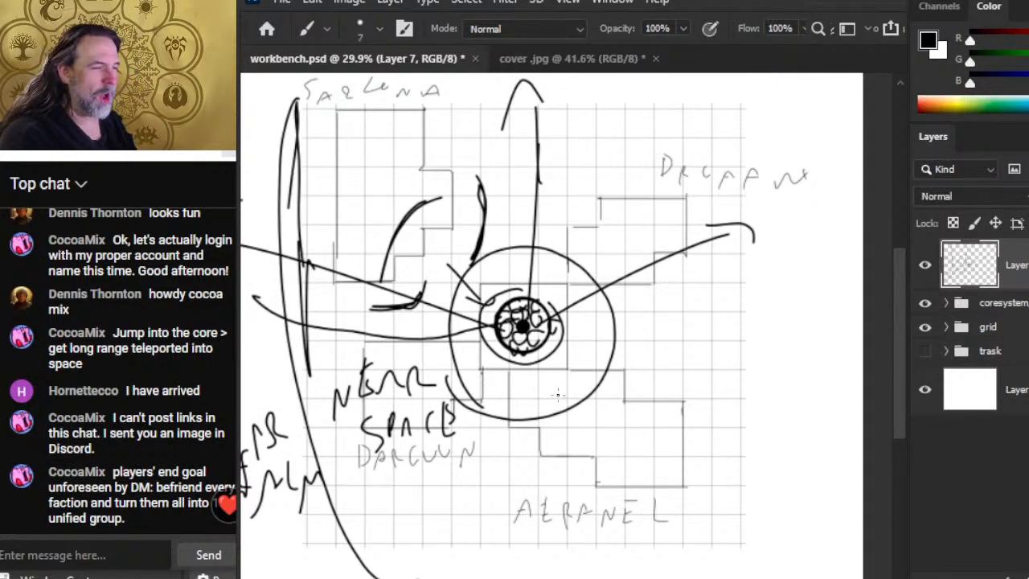
left_click(924, 270)
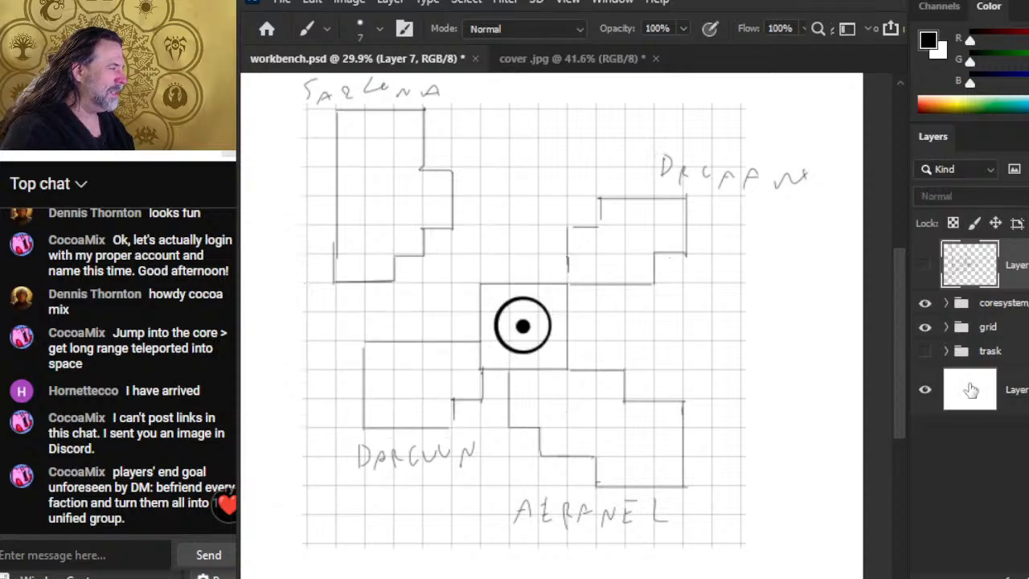
Sketch curved arms across the whole map and a spiral into the core on a new layer, and discard that layer.
key("ctrl+shift+alt+n")
key("ctrl+space")
left_click_drag(607, 441, 487, 407)
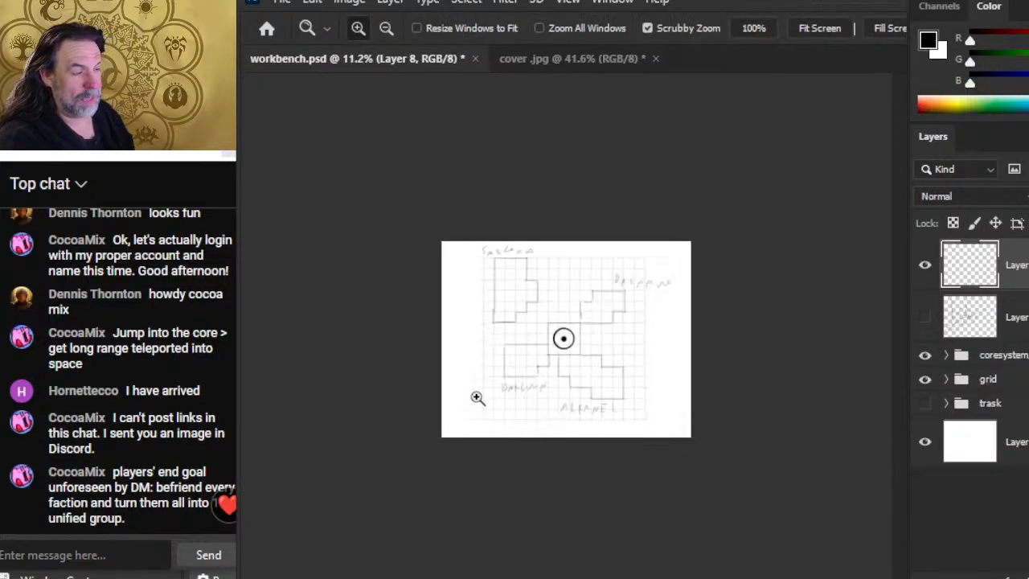
left_click_drag(448, 317, 597, 369)
mouse_move(459, 286)
left_mouse_down()
mouse_move(553, 352)
mouse_move(575, 352)
left_mouse_up()
left_click_drag(591, 254, 550, 295)
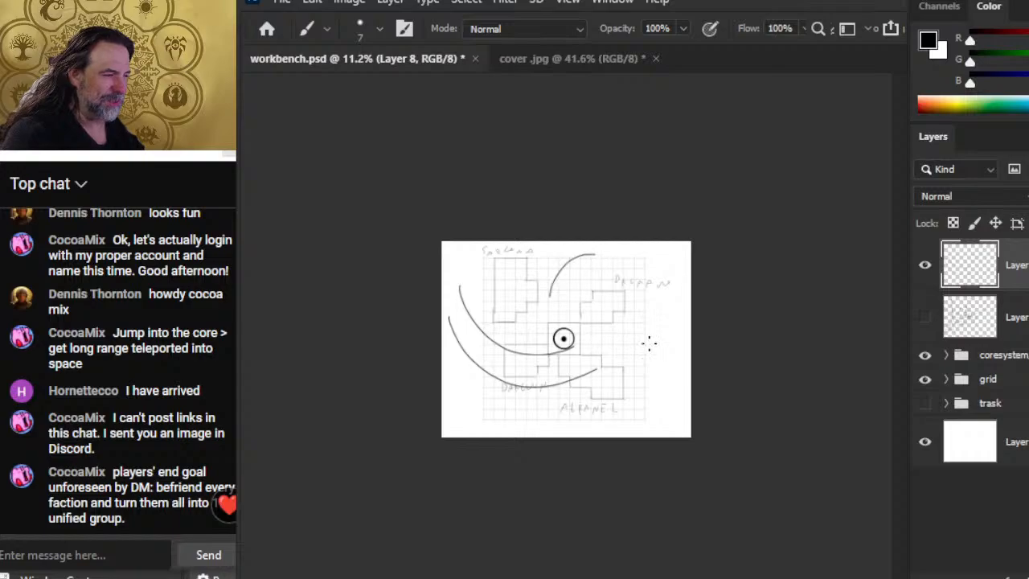
mouse_move(691, 328)
left_mouse_down()
mouse_move(670, 310)
mouse_move(608, 307)
left_mouse_up()
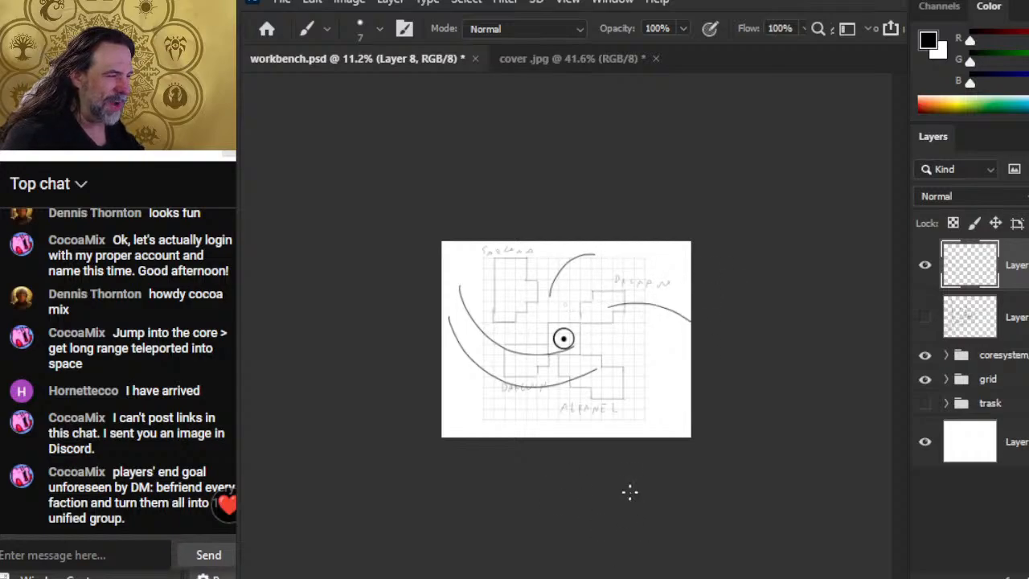
mouse_move(523, 270)
left_mouse_down()
mouse_move(500, 305)
mouse_move(504, 360)
mouse_move(526, 383)
mouse_move(570, 388)
mouse_move(626, 349)
mouse_move(612, 298)
mouse_move(574, 283)
mouse_move(535, 309)
mouse_move(532, 365)
mouse_move(573, 371)
mouse_move(584, 322)
mouse_move(542, 317)
mouse_move(550, 357)
mouse_move(576, 337)
left_mouse_up()
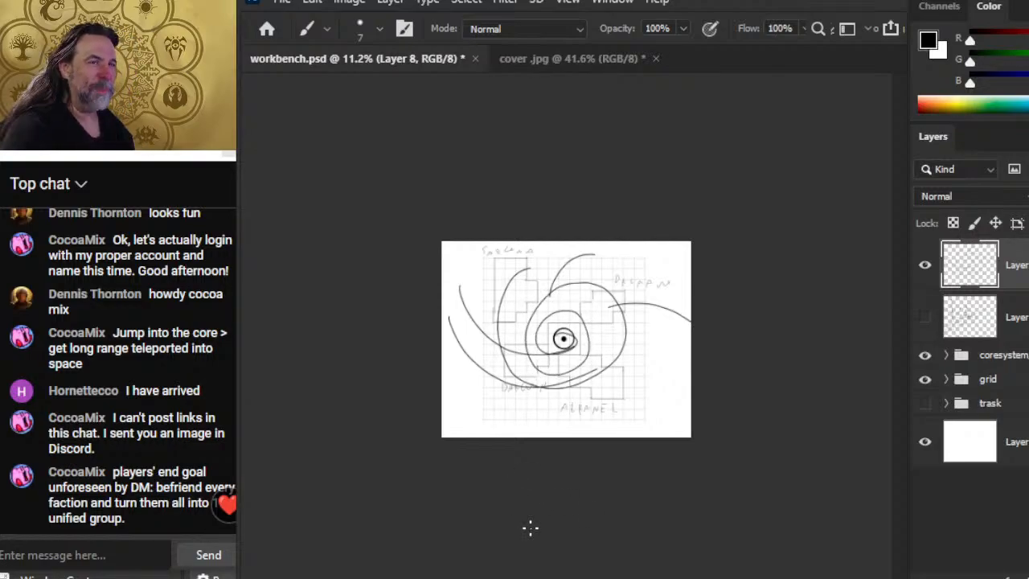
key("Delete")
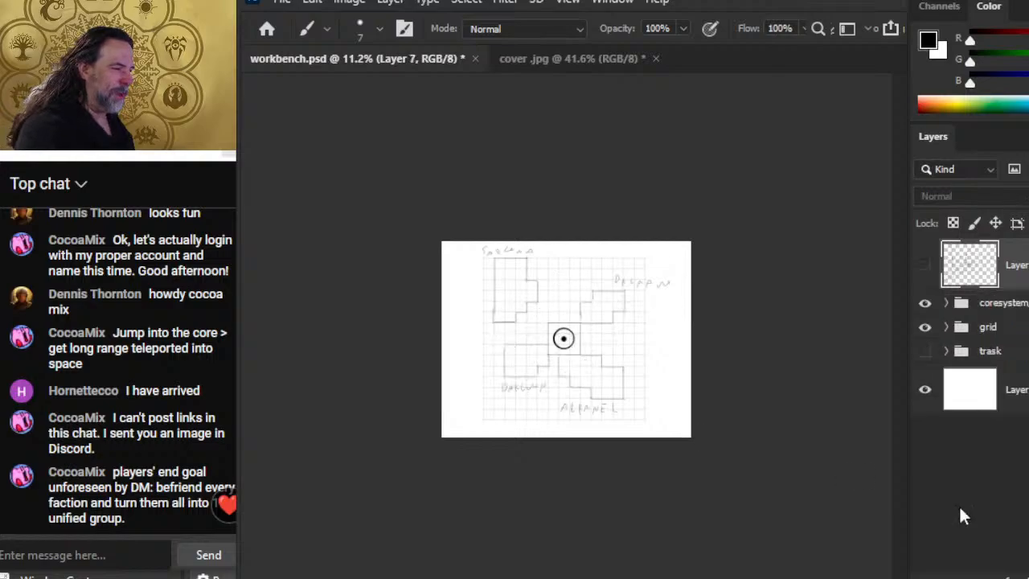
Sketch a spiral from the map's west edge into the core on a new layer and erase it.
key("ctrl+shift+alt+n")
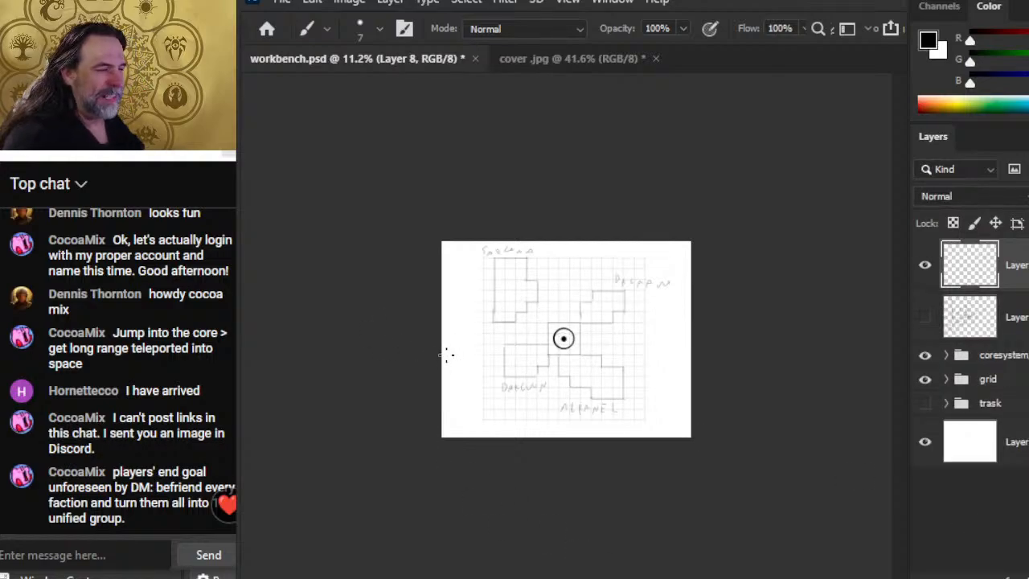
mouse_move(451, 281)
left_mouse_down()
mouse_move(459, 356)
mouse_move(512, 395)
mouse_move(578, 390)
mouse_move(603, 354)
mouse_move(607, 327)
mouse_move(575, 298)
mouse_move(522, 313)
mouse_move(533, 374)
mouse_move(587, 356)
mouse_move(558, 321)
mouse_move(546, 350)
mouse_move(569, 338)
left_mouse_up()
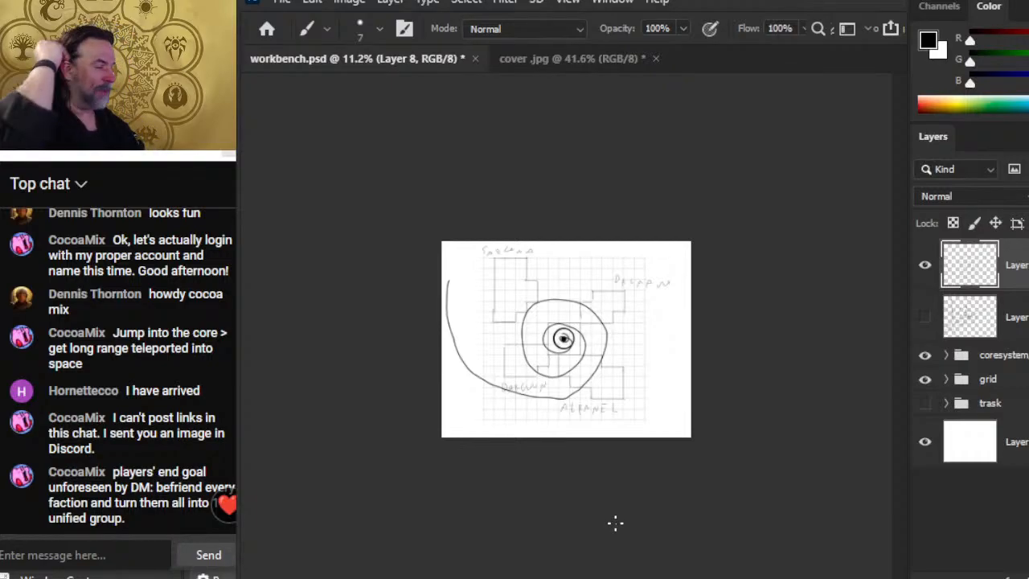
key("e")
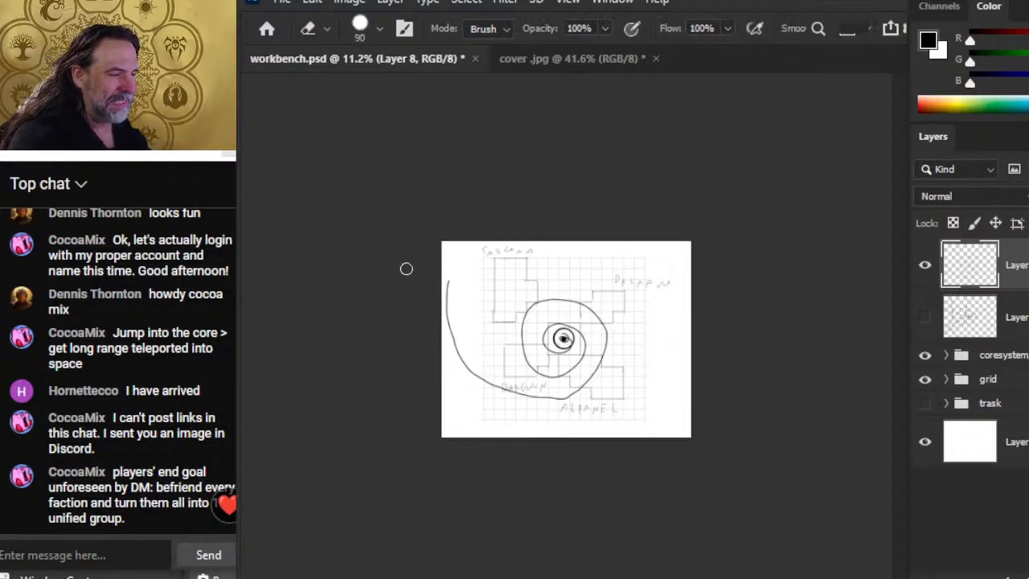
mouse_move(447, 276)
left_mouse_down()
mouse_move(447, 307)
mouse_move(495, 433)
mouse_move(477, 428)
mouse_move(471, 327)
mouse_move(544, 238)
mouse_move(497, 432)
mouse_move(464, 487)
left_mouse_up()
mouse_move(539, 318)
left_mouse_down()
mouse_move(587, 300)
mouse_move(539, 460)
mouse_move(607, 259)
mouse_move(610, 336)
mouse_move(582, 412)
mouse_move(550, 439)
mouse_move(563, 270)
mouse_move(493, 348)
left_mouse_up()
Sketch nested orbit arcs around the core, reaching out past the inner edges of the surrounding territories.
key("b")
mouse_move(535, 299)
left_mouse_down()
mouse_move(519, 322)
mouse_move(592, 294)
mouse_move(559, 302)
mouse_move(553, 354)
mouse_move(577, 342)
left_mouse_up()
left_click_drag(571, 273, 599, 394)
Rotate the sketched orbit arcs counterclockwise around the core in two successive transforms.
key("l")
right_click(512, 288)
left_click(619, 456)
left_click_drag(664, 257, 615, 204)
left_click_drag(582, 315, 577, 305)
key("Return")
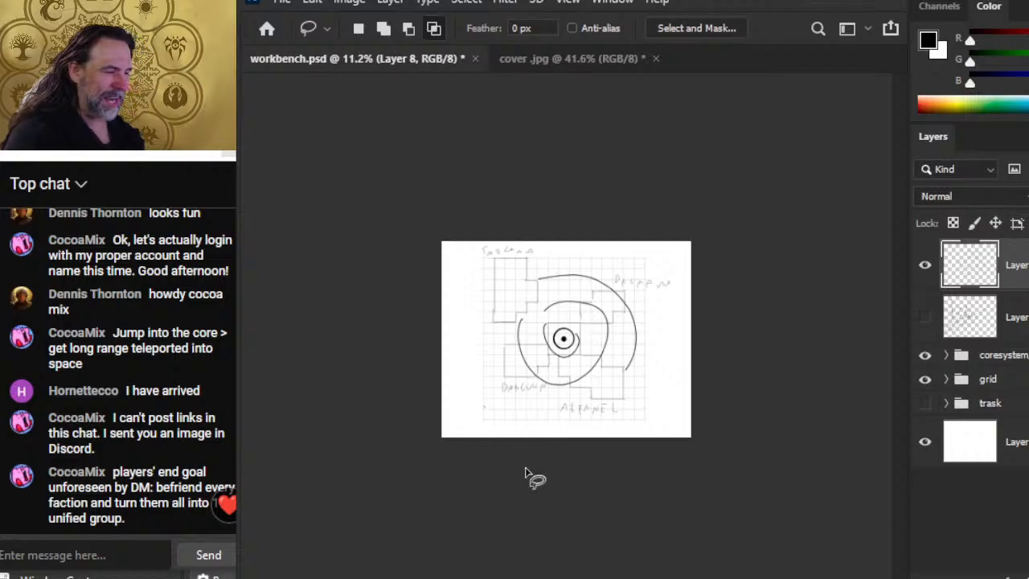
right_click(599, 292)
left_click(659, 460)
left_click_drag(664, 362, 667, 315)
key("Return")
Reduce the eraser size to 70 and cut gaps into the western sides of the orbit arcs.
key("e")
key("bracketleft")
key("bracketleft")
left_click_drag(527, 299, 515, 289)
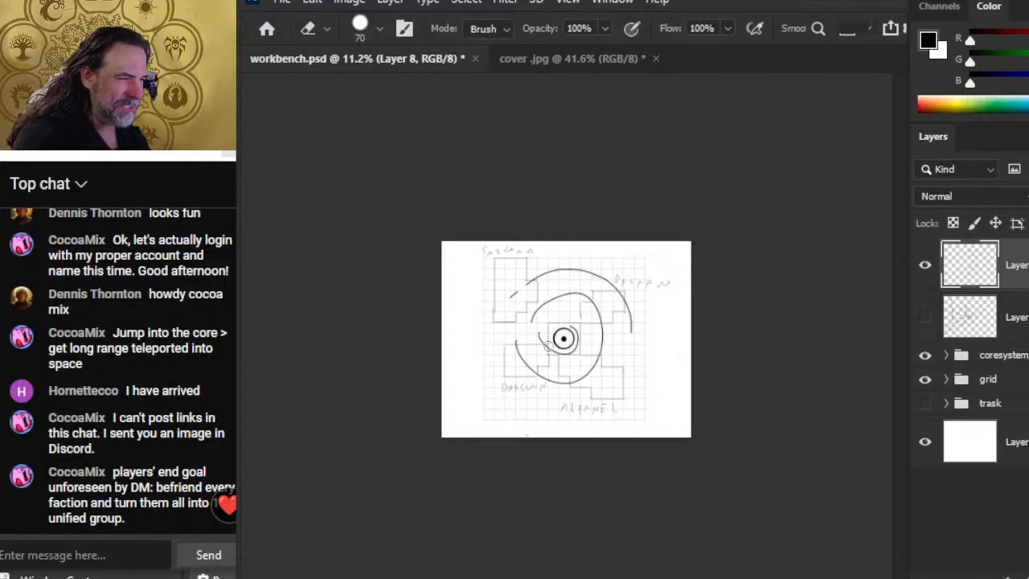
key("b")
key("e")
left_click_drag(531, 369, 525, 360)
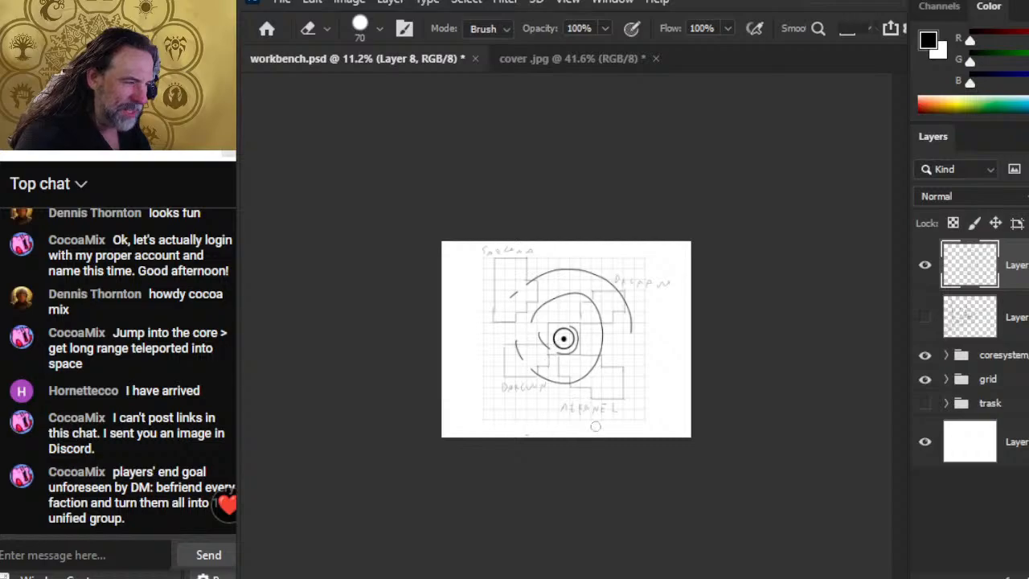
Draw small circles as bodies on the orbit arcs, mark Sarlona with a short stroke and erase another gap.
key("b")
left_click_drag(496, 244, 517, 293)
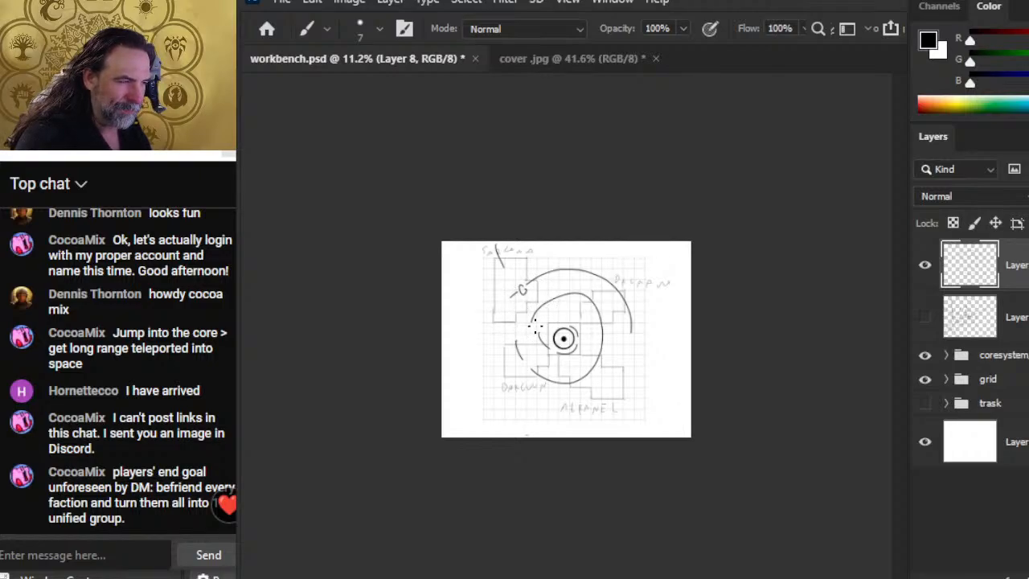
left_click_drag(540, 321, 537, 332)
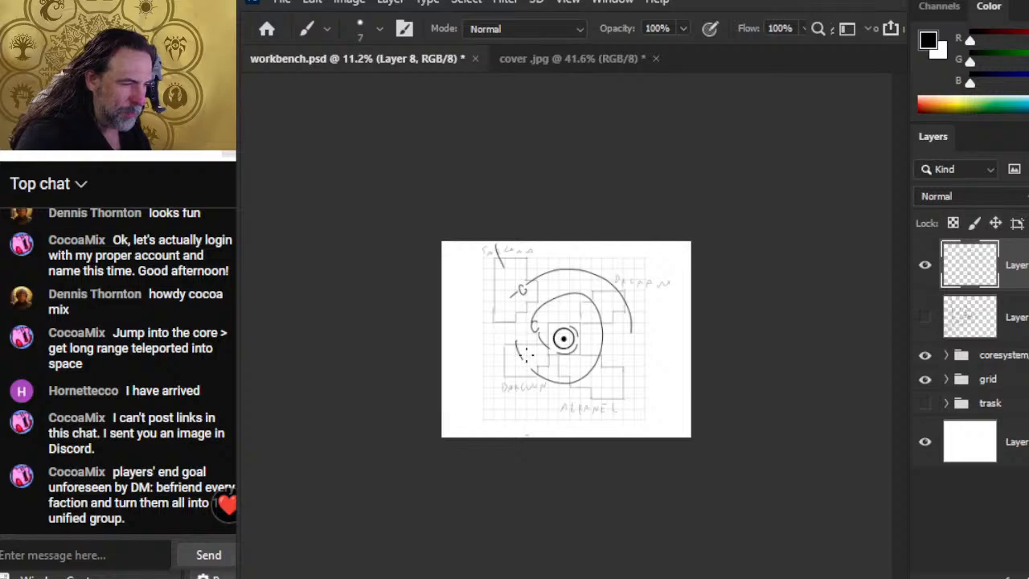
key("e")
mouse_move(547, 378)
left_mouse_down()
mouse_move(555, 381)
mouse_move(561, 352)
left_mouse_up()
key("b")
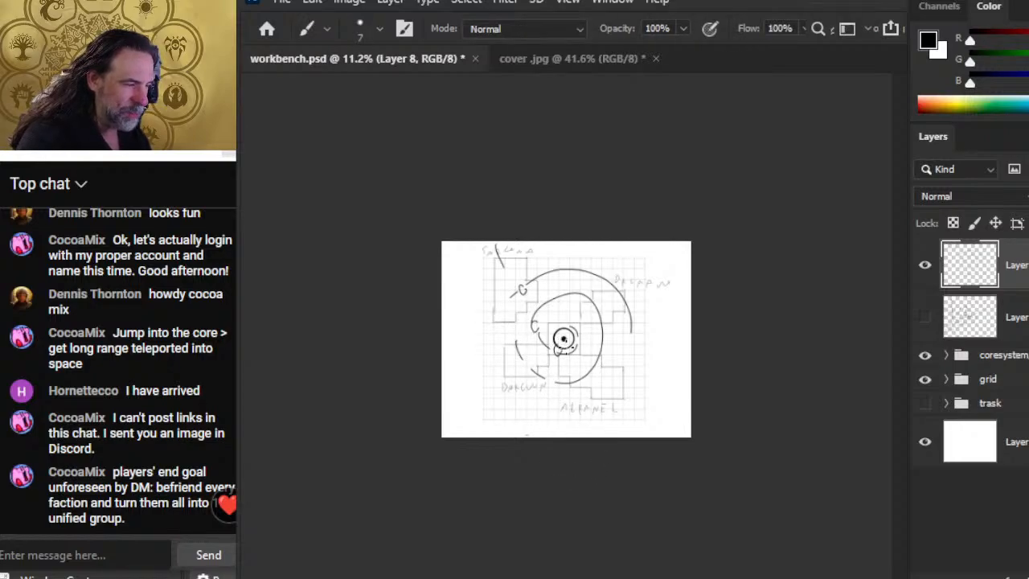
Sketch curved boundary strokes along the outer sides of the Darguun, Droaam, Aerenal and Sarlona territories.
key("e")
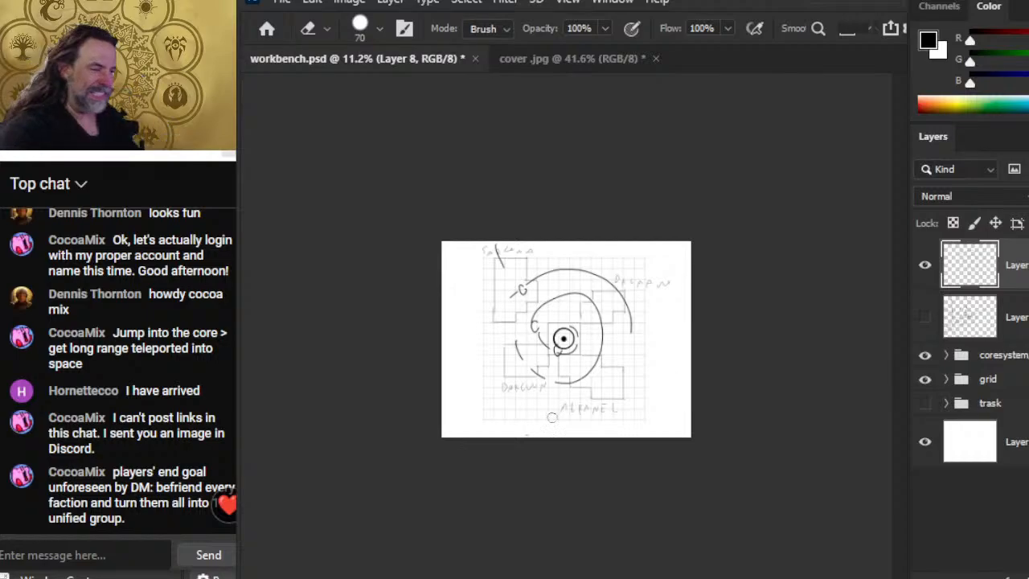
key("b")
left_click_drag(494, 356, 503, 394)
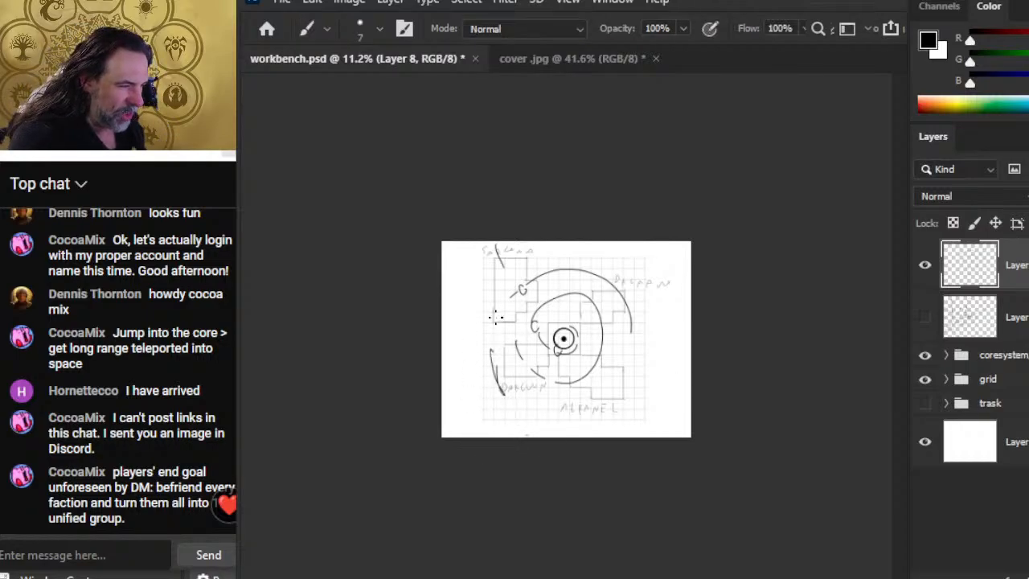
left_click_drag(620, 264, 663, 296)
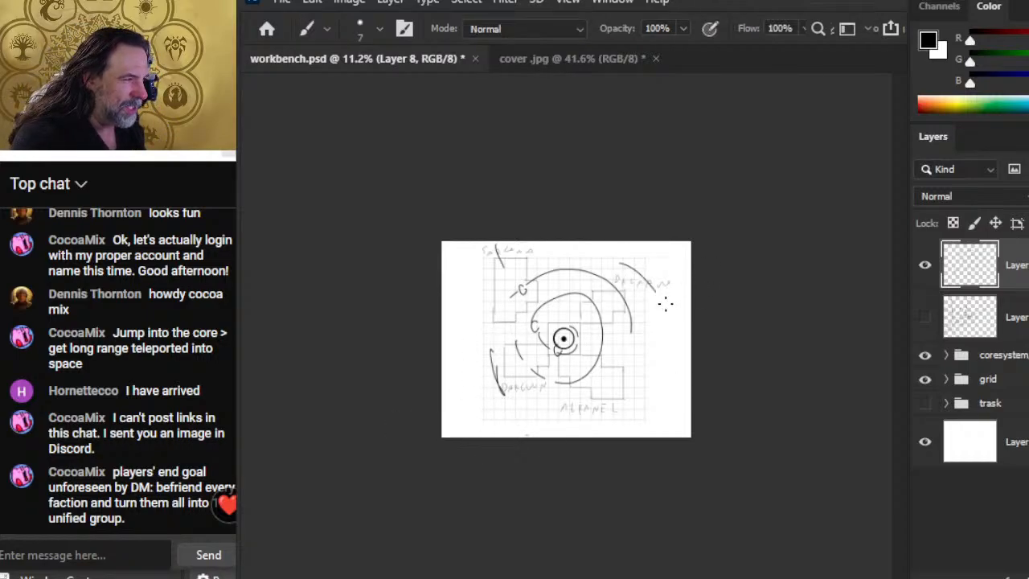
left_click_drag(578, 417, 642, 365)
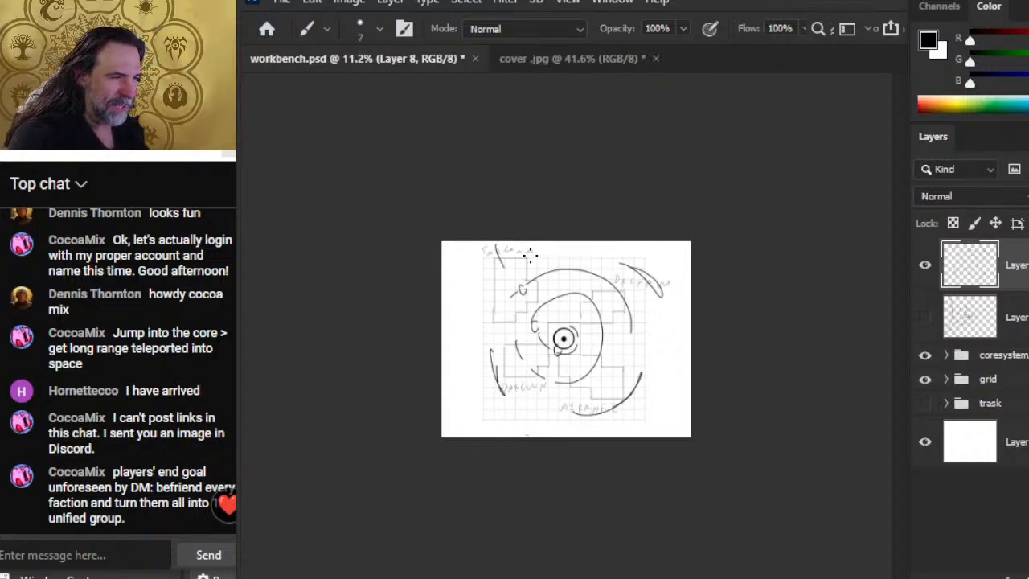
mouse_move(497, 247)
left_mouse_down()
mouse_move(484, 282)
mouse_move(515, 251)
left_mouse_up()
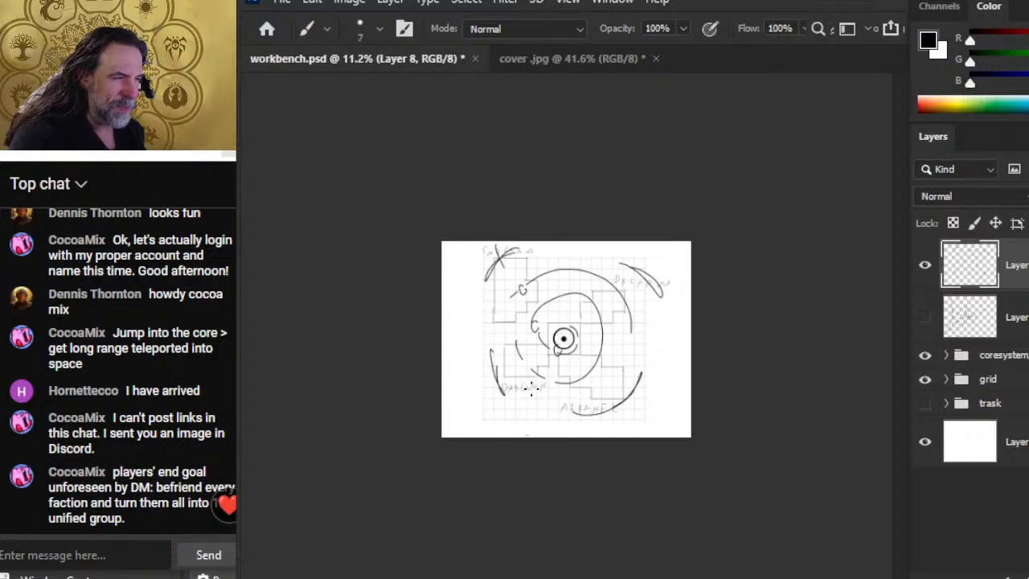
Erase the orbit arcs and small circles, and sketch short marks in the gaps between the territories.
key("e")
mouse_move(522, 289)
left_mouse_down()
mouse_move(499, 348)
mouse_move(555, 285)
mouse_move(530, 366)
mouse_move(577, 276)
mouse_move(602, 280)
mouse_move(617, 316)
mouse_move(572, 306)
mouse_move(541, 369)
mouse_move(606, 338)
mouse_move(557, 355)
left_mouse_up()
key("b")
left_click_drag(553, 278, 583, 279)
left_click_drag(512, 326, 515, 340)
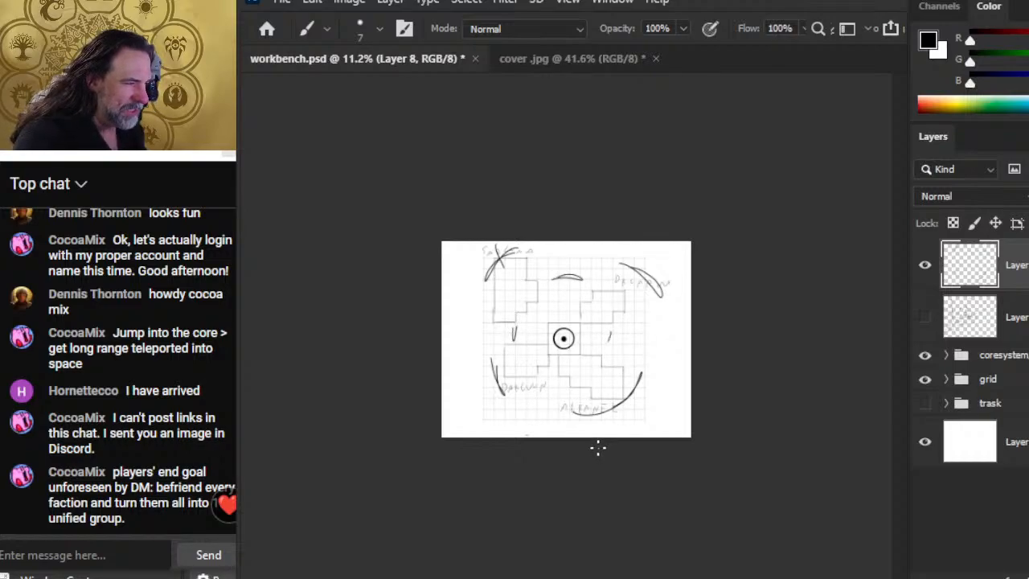
Draw an arrow from the core eastward through a crossing line to a small cluster outlined at the grid's edge.
left_click_drag(594, 328, 599, 341)
left_click_drag(602, 306, 596, 354)
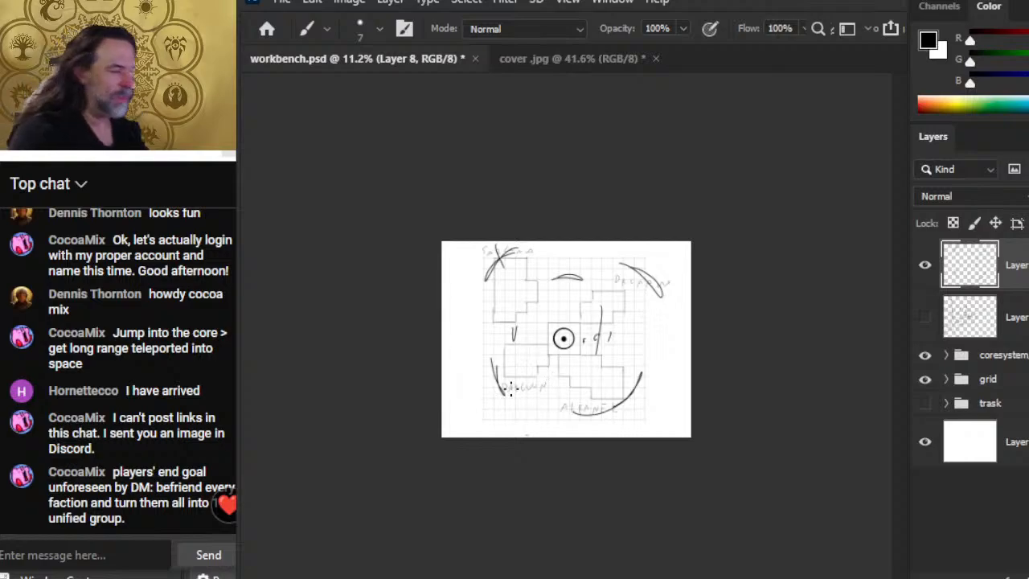
mouse_move(583, 339)
left_mouse_down()
mouse_move(637, 341)
mouse_move(658, 360)
mouse_move(646, 355)
mouse_move(648, 310)
left_mouse_up()
mouse_move(689, 415)
left_mouse_down()
mouse_move(679, 371)
mouse_move(663, 371)
mouse_move(684, 352)
mouse_move(673, 352)
mouse_move(672, 395)
left_mouse_up()
Erase the arrow, the eastern cluster and the boundary strokes around the territories.
key("e")
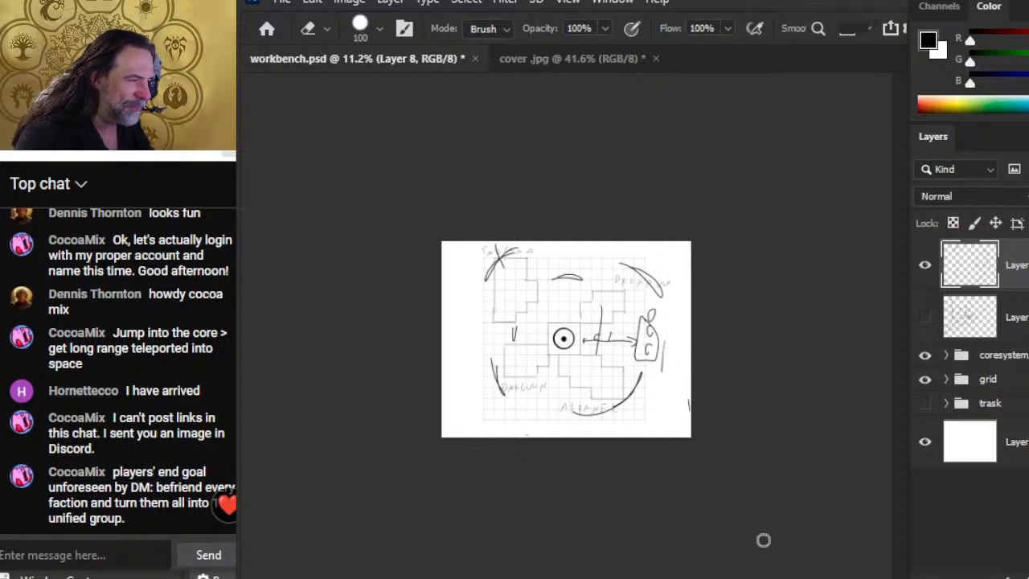
mouse_move(642, 320)
left_mouse_down()
mouse_move(638, 434)
mouse_move(673, 298)
mouse_move(592, 461)
mouse_move(614, 315)
left_mouse_up()
left_click_drag(656, 239, 632, 255)
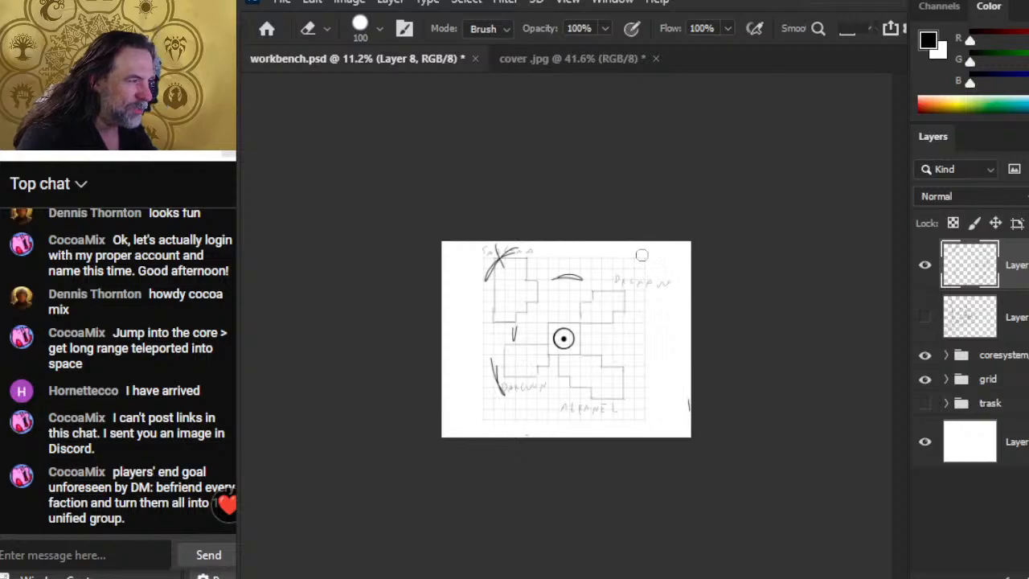
mouse_move(499, 255)
left_mouse_down()
mouse_move(464, 370)
mouse_move(494, 255)
mouse_move(533, 494)
left_mouse_up()
Sketch small circles above and east of the core, erasing the loop drawn around the sun.
key("z")
left_click(596, 377)
key("b")
mouse_move(574, 294)
left_mouse_down()
mouse_move(532, 345)
mouse_move(585, 358)
left_mouse_up()
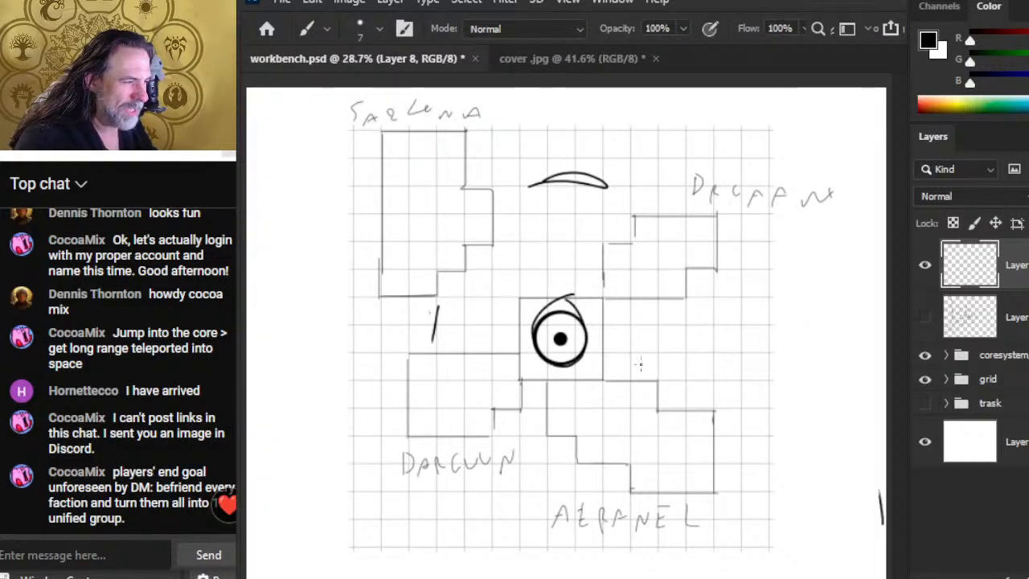
left_click_drag(625, 331, 617, 360)
left_click_drag(636, 340, 647, 340)
key("e")
mouse_move(564, 306)
left_mouse_down()
mouse_move(547, 336)
mouse_move(459, 338)
mouse_move(502, 293)
mouse_move(538, 286)
mouse_move(524, 291)
mouse_move(536, 303)
mouse_move(537, 280)
left_mouse_up()
key("b")
key("e")
key("b")
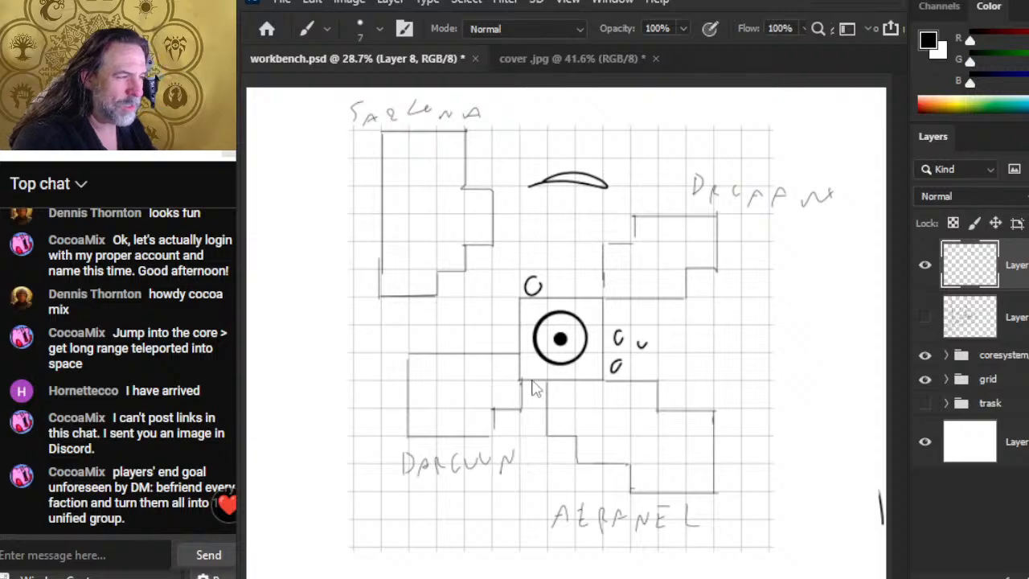
Redraw the small circles above and directly east of the core, replacing the earlier ones.
key("alt+Tab")
key("alt+Tab")
mouse_move(532, 286)
left_mouse_down()
mouse_move(531, 301)
mouse_move(536, 277)
left_mouse_up()
key("e")
key("b")
key("e")
mouse_move(620, 341)
left_mouse_down()
mouse_move(615, 375)
mouse_move(607, 367)
mouse_move(618, 336)
mouse_move(639, 343)
left_mouse_up()
key("b")
left_click_drag(616, 356, 614, 362)
Extend the circles into a row running eastward from the core, correcting the misplaced ones.
left_click_drag(671, 335, 667, 344)
left_click_drag(756, 328, 754, 348)
key("e")
mouse_move(687, 338)
left_mouse_down()
mouse_move(636, 343)
mouse_move(728, 341)
mouse_move(701, 334)
mouse_move(705, 346)
left_mouse_up()
key("b")
key("e")
key("b")
Write 4, 9, 16, 25 and 36 above the circle row, and add a box at its end and a shape farther east.
mouse_move(640, 303)
left_mouse_down()
mouse_move(702, 319)
mouse_move(690, 312)
mouse_move(704, 302)
mouse_move(705, 351)
mouse_move(723, 306)
mouse_move(723, 319)
mouse_move(759, 312)
mouse_move(750, 302)
mouse_move(769, 324)
left_mouse_up()
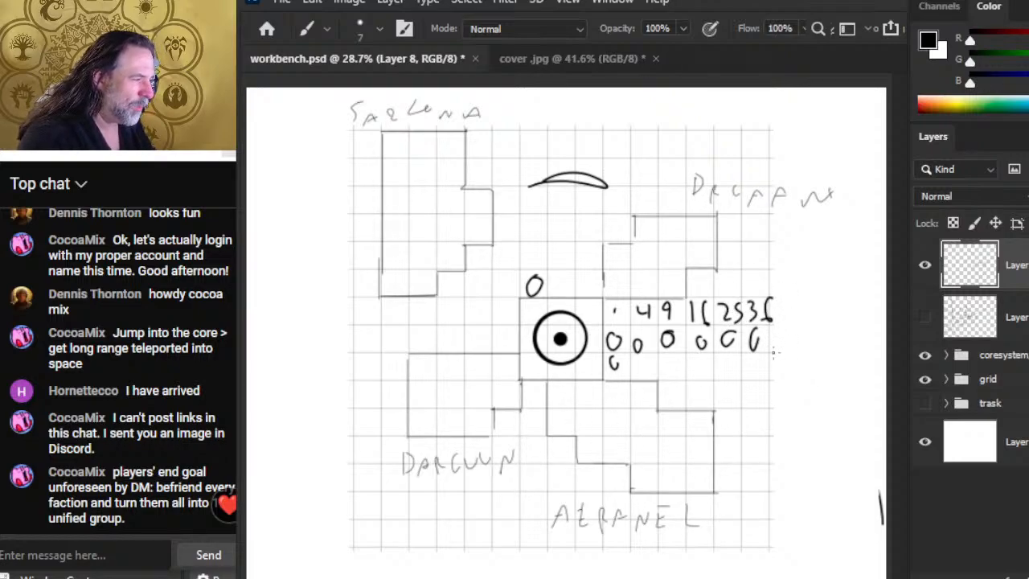
mouse_move(774, 336)
left_mouse_down()
mouse_move(796, 342)
mouse_move(772, 325)
left_mouse_up()
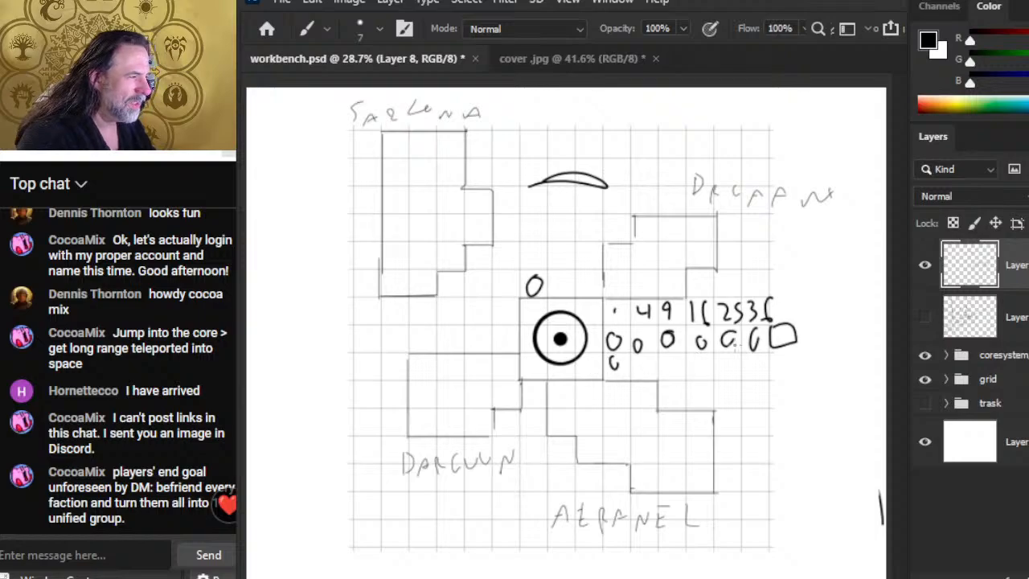
mouse_move(850, 310)
left_mouse_down()
mouse_move(868, 352)
mouse_move(879, 335)
left_mouse_up()
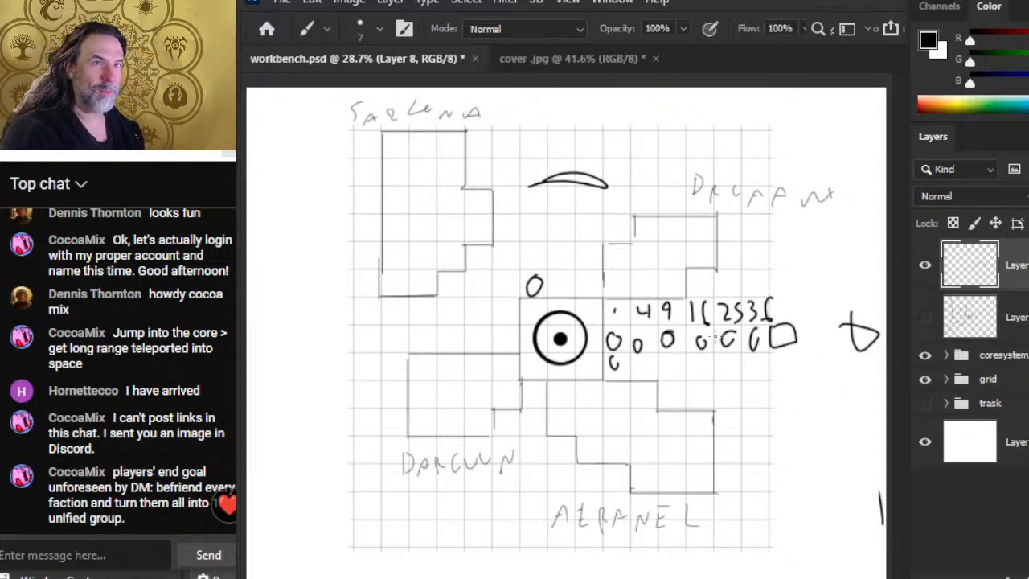
Enlarge the eraser to 250 and wipe out the circle row, its numbers and the shapes beyond it.
key("e")
key("bracketright")
key("bracketright")
key("bracketright")
key("bracketright")
key("bracketright")
mouse_move(614, 325)
left_mouse_down()
mouse_move(475, 389)
mouse_move(707, 216)
mouse_move(735, 345)
mouse_move(877, 459)
left_mouse_up()
Sketch a cluster of small circles and dashes beside the core's east side and erase it.
key("b")
left_click_drag(618, 333, 618, 333)
mouse_move(614, 365)
left_mouse_down()
mouse_move(613, 378)
mouse_move(642, 336)
mouse_move(627, 345)
mouse_move(616, 334)
left_mouse_up()
key("e")
left_click(648, 347)
key("b")
mouse_move(648, 342)
left_mouse_down()
mouse_move(653, 322)
mouse_move(653, 342)
left_mouse_up()
left_click_drag(633, 370, 645, 366)
left_click(629, 350)
left_click(655, 354)
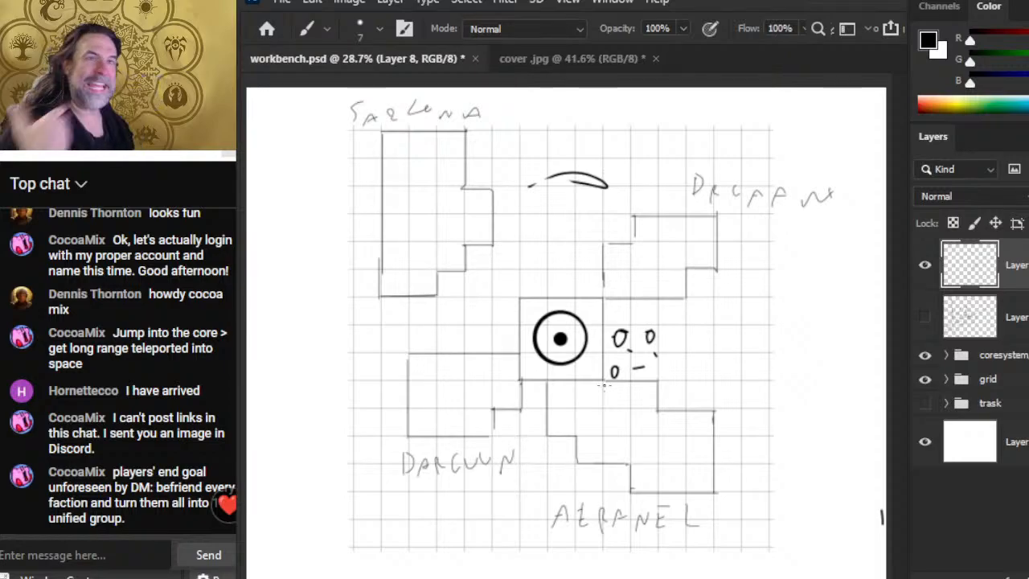
key("e")
left_click_drag(647, 341, 611, 375)
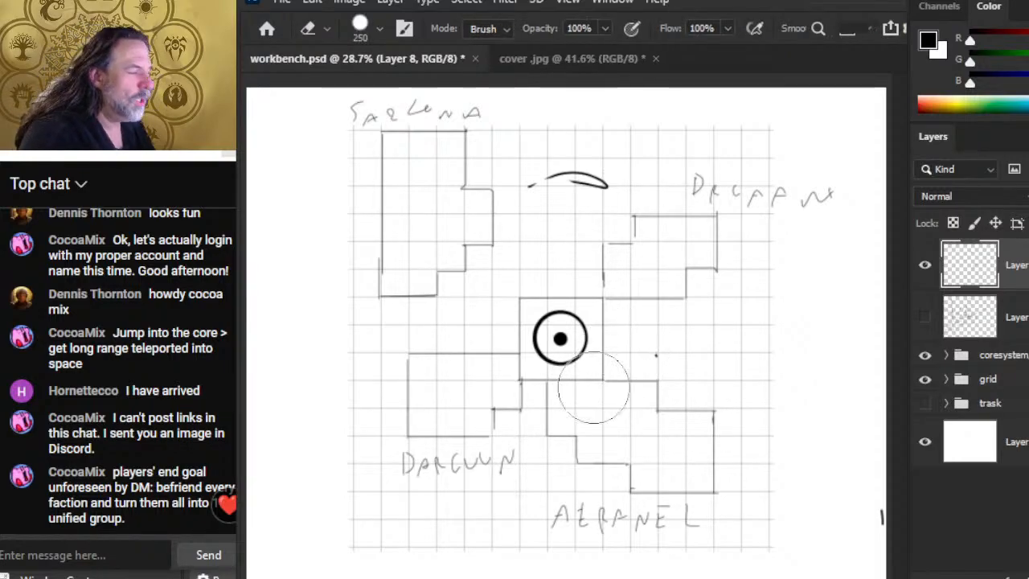
Sketch a domed outline with vertical strokes inside it east of the core, and check the resource table in the dev notes.
key("b")
mouse_move(664, 328)
left_mouse_down()
mouse_move(683, 346)
mouse_move(693, 321)
mouse_move(696, 363)
mouse_move(688, 324)
mouse_move(712, 322)
mouse_move(654, 316)
mouse_move(658, 363)
mouse_move(707, 367)
left_mouse_up()
left_click_drag(706, 321, 706, 368)
key("alt+Tab")
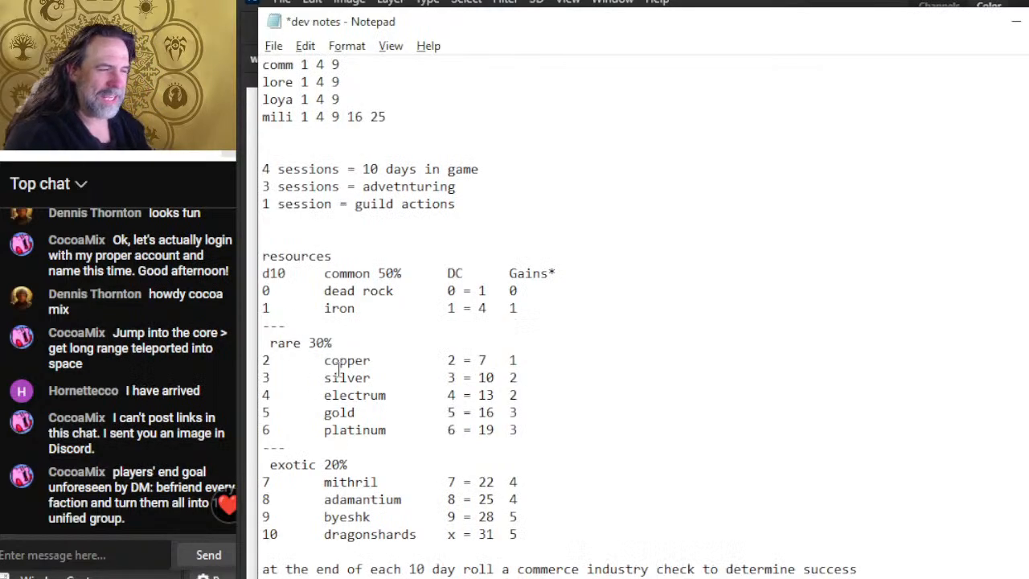
key("alt+Tab")
Write rows of numbers including 2, 4 and 9 southeast of the domed sketch and circle some of them.
left_click_drag(724, 387, 725, 426)
mouse_move(754, 381)
left_mouse_down()
mouse_move(770, 402)
mouse_move(759, 362)
mouse_move(774, 393)
mouse_move(766, 464)
left_mouse_up()
mouse_move(725, 435)
left_mouse_down()
mouse_move(726, 451)
mouse_move(776, 435)
mouse_move(712, 378)
mouse_move(740, 420)
mouse_move(714, 418)
mouse_move(723, 389)
mouse_move(716, 405)
mouse_move(738, 409)
left_mouse_up()
mouse_move(749, 402)
left_mouse_down()
mouse_move(727, 445)
mouse_move(722, 404)
mouse_move(725, 418)
mouse_move(737, 407)
mouse_move(738, 428)
mouse_move(771, 418)
left_mouse_up()
key("e")
key("b")
left_click_drag(736, 373, 746, 384)
mouse_move(743, 372)
left_mouse_down()
mouse_move(743, 390)
mouse_move(763, 380)
mouse_move(759, 393)
left_mouse_up()
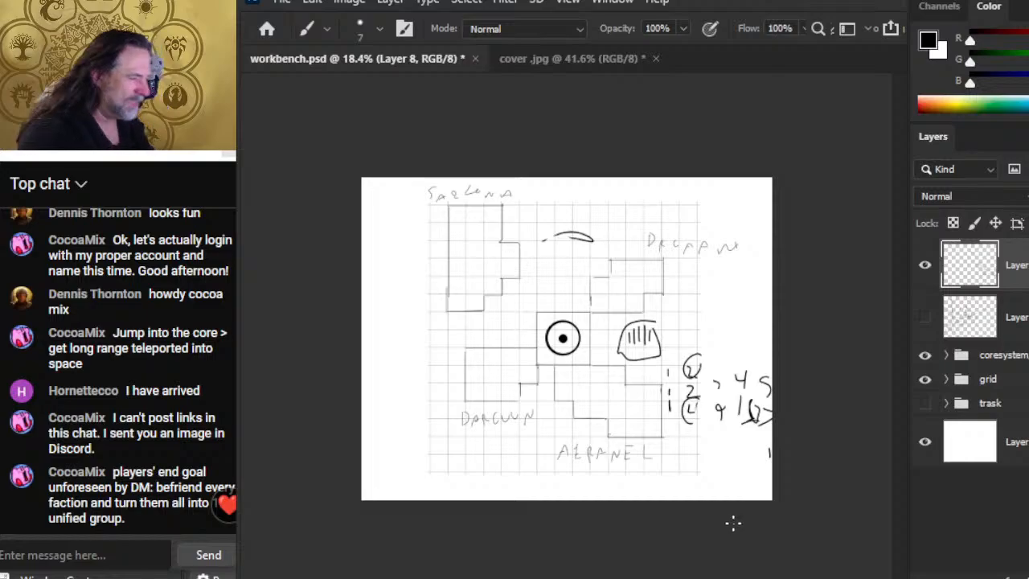
Switch to the Notepad dev notes and review the industry ranks, difficulty targets, guild tables and player guild section.
key("alt+Tab")
scroll(815, 416, "up", 5)
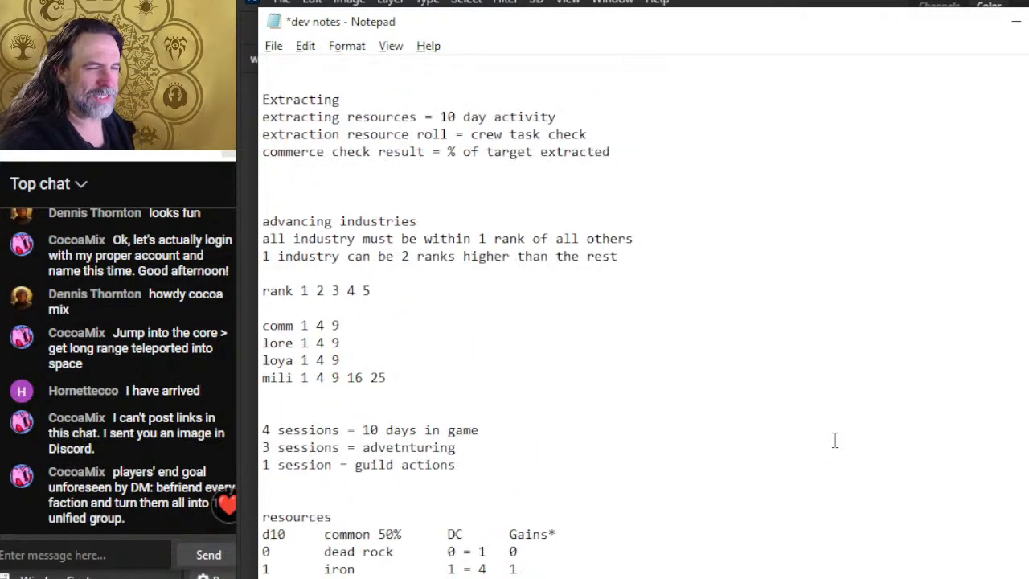
scroll(561, 358, "up", 20)
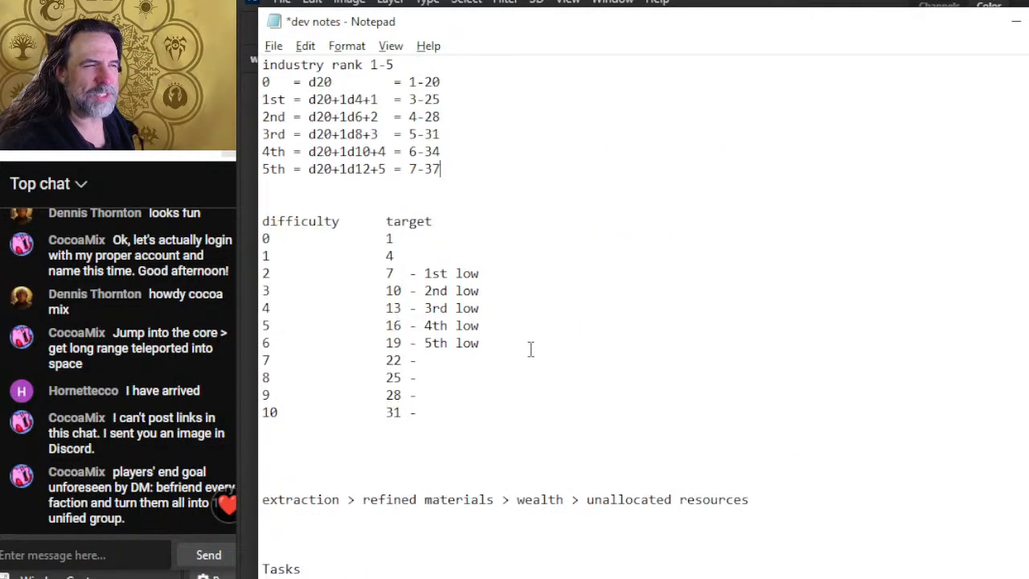
scroll(495, 335, "up", 10)
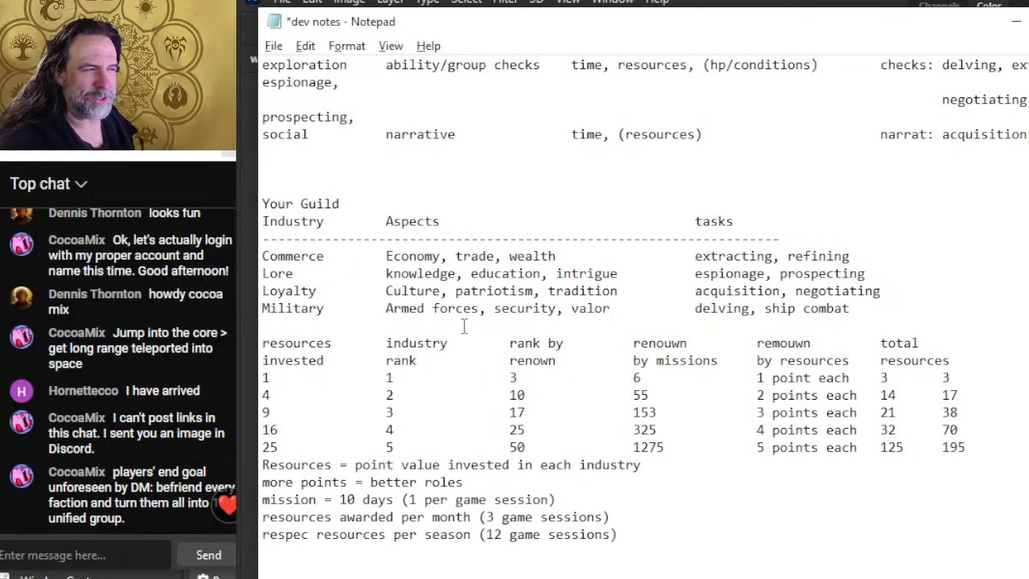
scroll(463, 325, "up", 10)
scroll(463, 325, "down", 5)
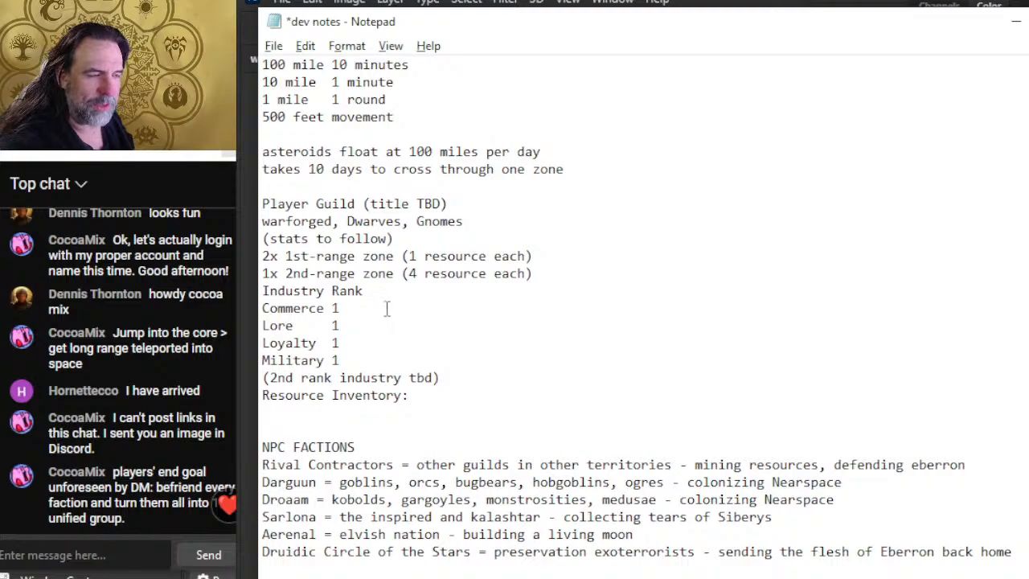
Examine the player guild's Commerce, Lore, Loyalty and Military ranks and the NPC factions list.
left_click_drag(343, 360, 331, 360)
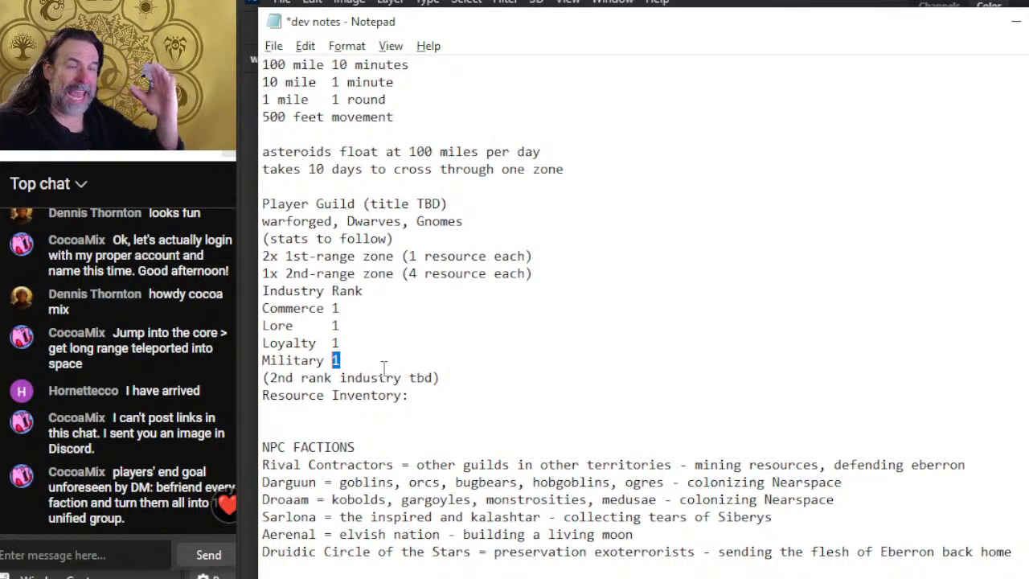
mouse_move(340, 343)
left_mouse_down()
mouse_move(259, 344)
mouse_move(293, 360)
mouse_move(256, 339)
mouse_move(388, 343)
mouse_move(225, 348)
mouse_move(380, 366)
mouse_move(359, 340)
mouse_move(296, 343)
mouse_move(355, 353)
left_mouse_up()
double_click(383, 317)
mouse_move(387, 324)
left_mouse_down()
mouse_move(284, 315)
mouse_move(402, 324)
left_mouse_up()
left_click(392, 326)
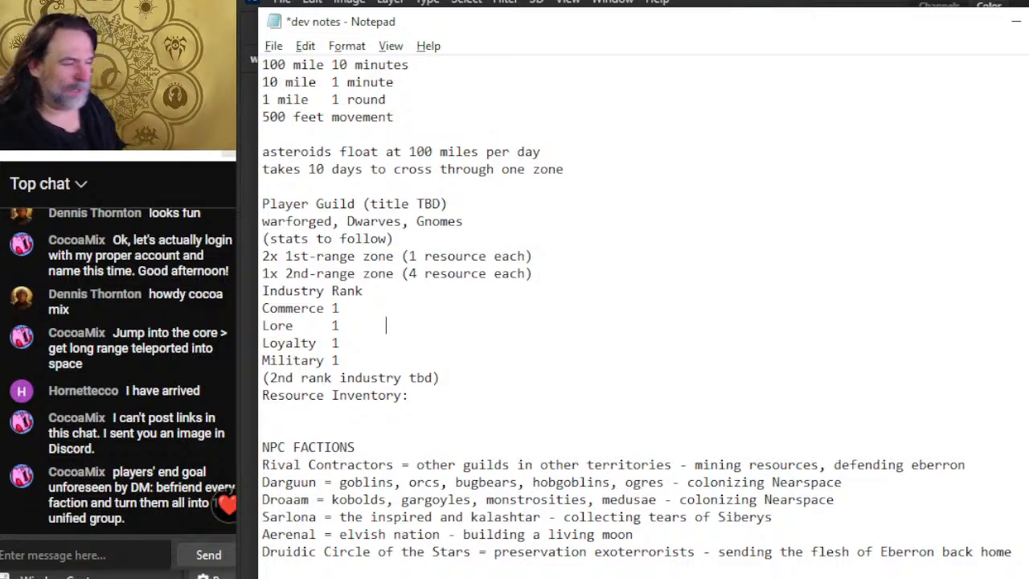
key("alt+Tab")
key("alt+Tab")
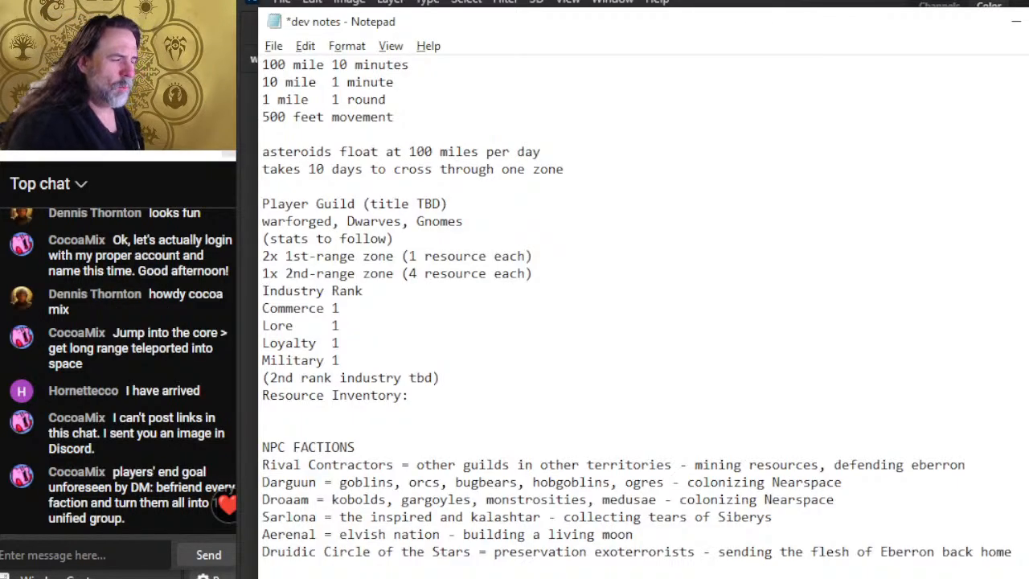
scroll(863, 436, "down", 2)
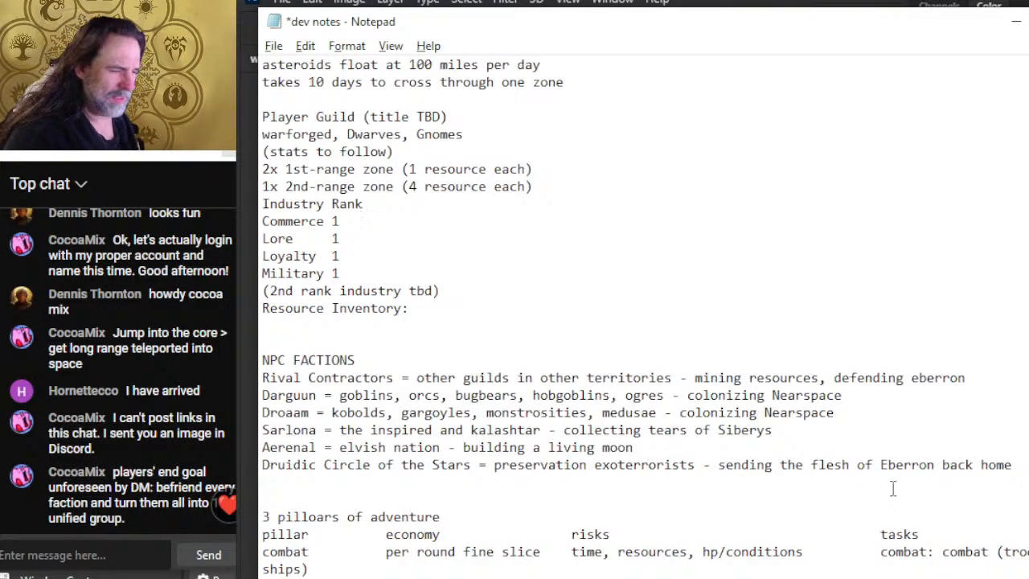
Examine the Your Guild table's industries, aspects and tasks, along with the adventure pillars and resource investment rows.
scroll(892, 488, "down", 5)
scroll(893, 488, "down", 4)
scroll(741, 383, "down", 2)
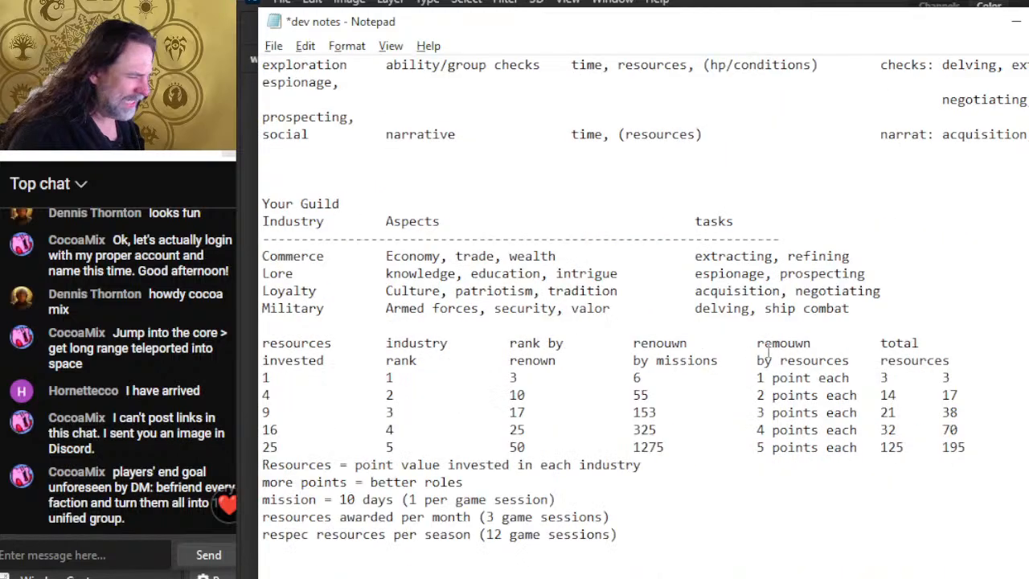
scroll(769, 337, "up", 2)
mouse_move(758, 395)
left_mouse_down()
mouse_move(696, 395)
mouse_move(757, 395)
left_mouse_up()
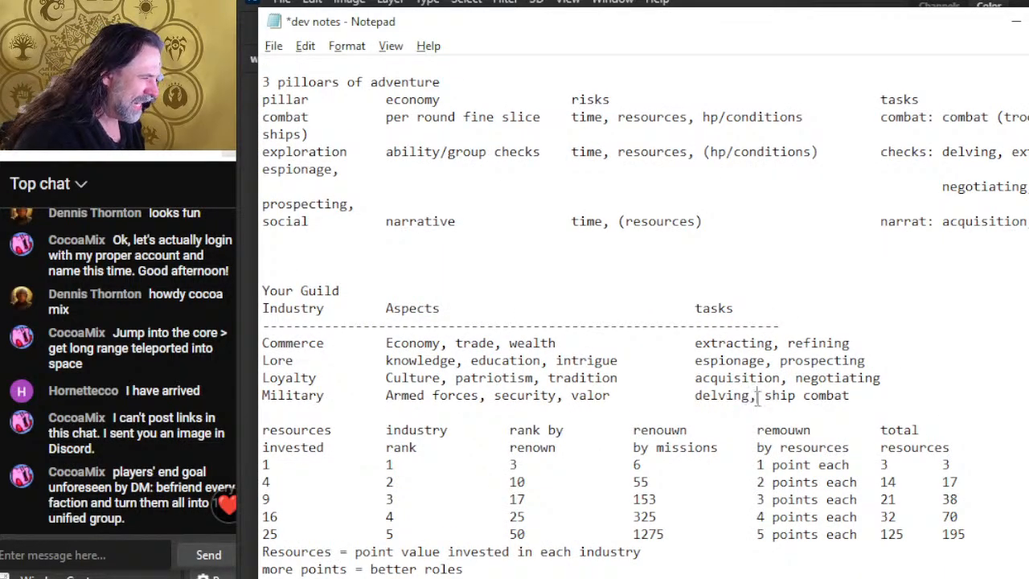
left_click_drag(635, 343, 285, 327)
scroll(284, 327, "down", 2)
scroll(285, 327, "down", 2)
scroll(326, 274, "up", 6)
left_click(349, 321)
scroll(361, 313, "down", 7)
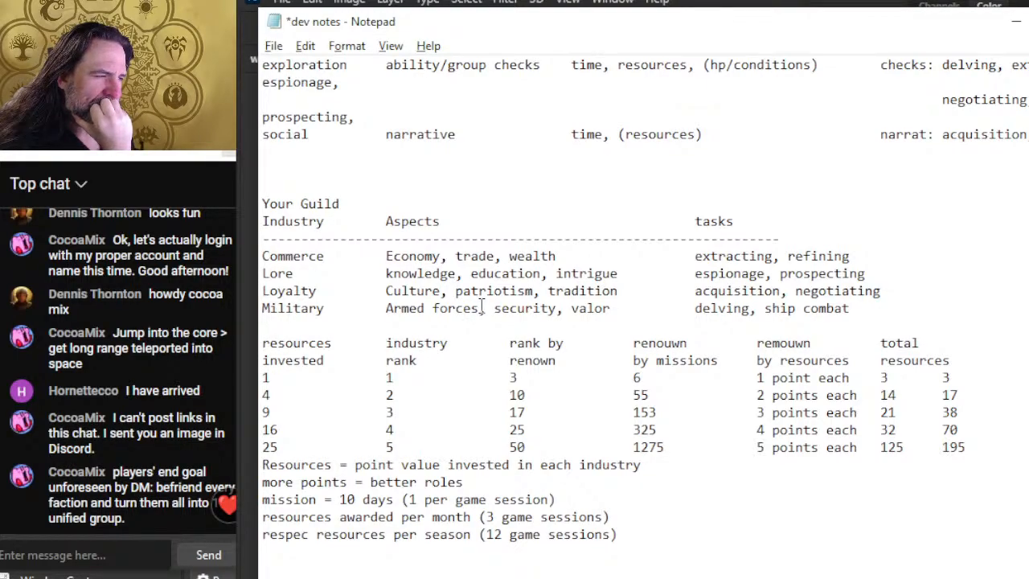
left_click(518, 308)
key("shift+End")
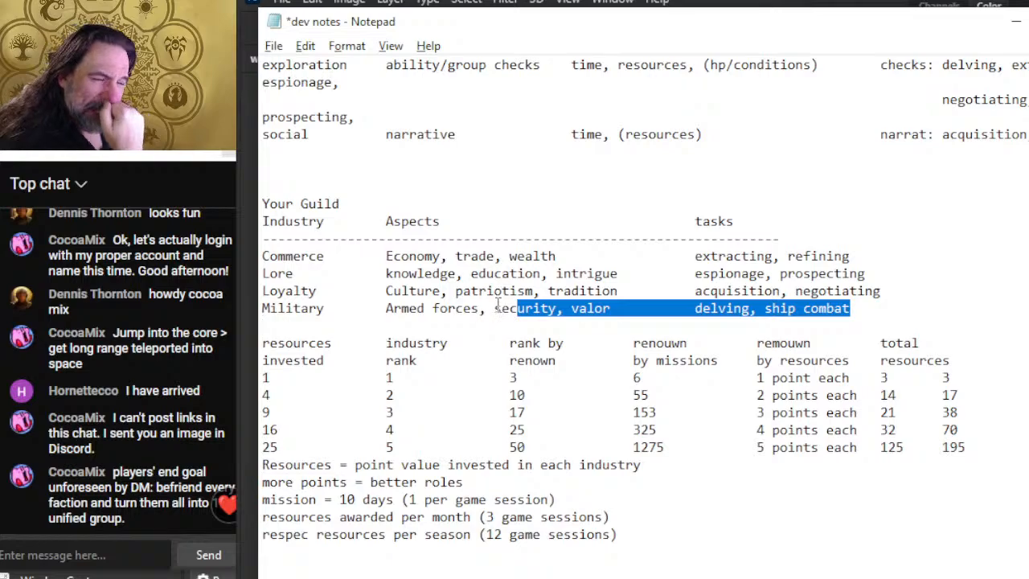
left_click(496, 308)
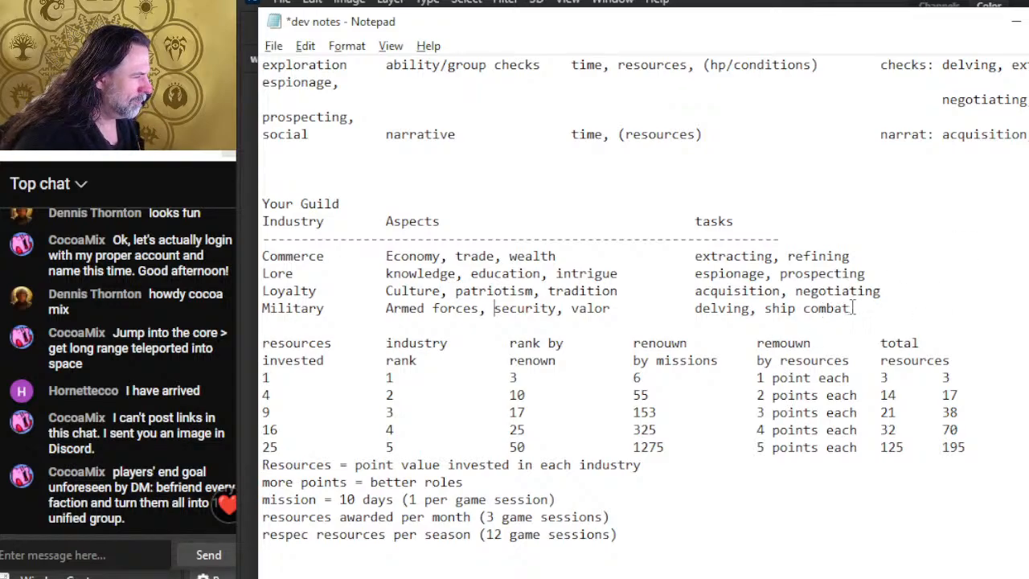
Change the Commerce tasks in the Your Guild table to "delving, extracting".
left_click_drag(855, 255, 786, 255)
left_click(698, 251)
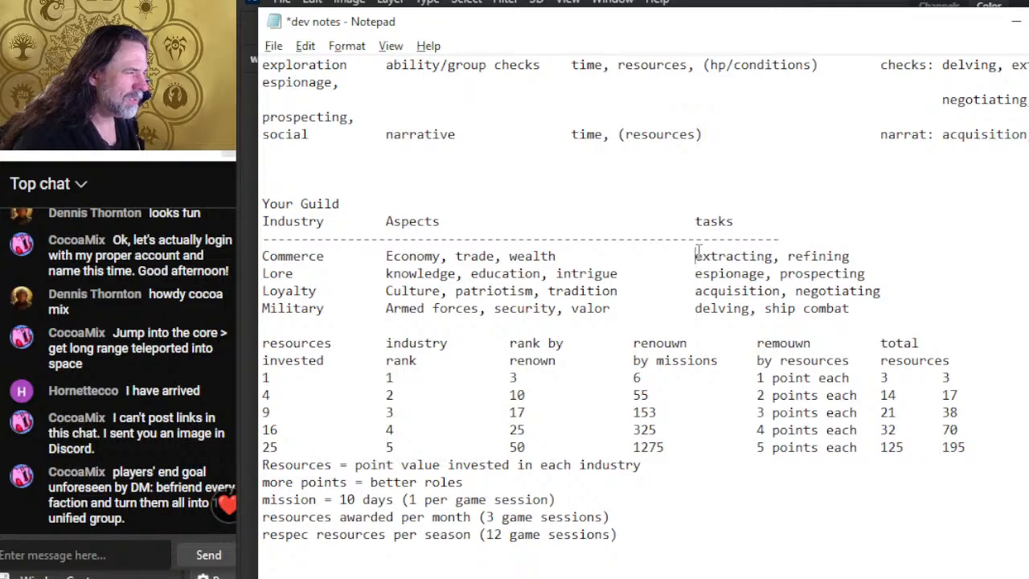
type("delvin")
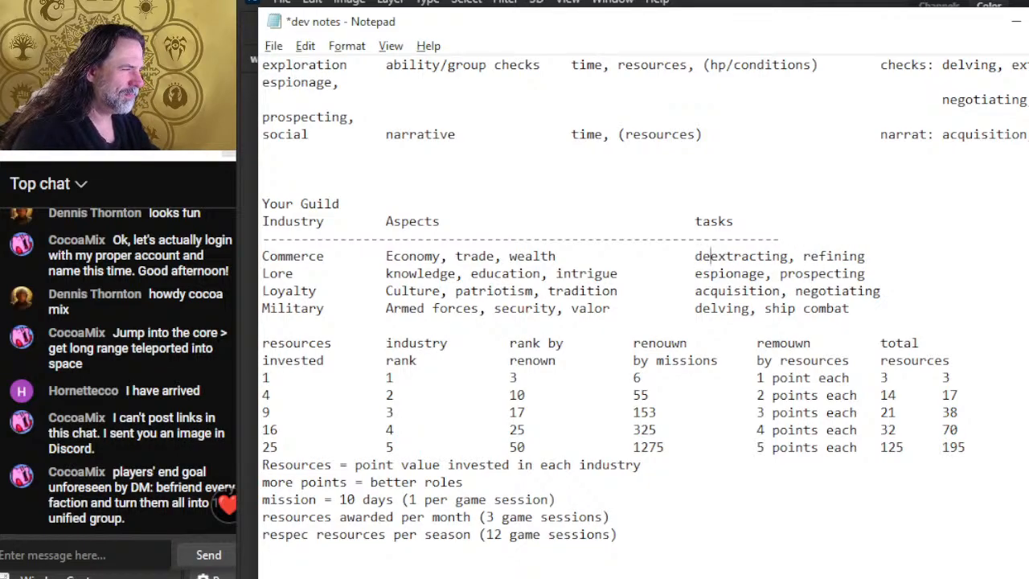
type("g,")
key("Right")
key("Right")
key("Right")
key("Right")
key("Right")
key("Right")
key("Right")
key("Right")
key("Right")
key("Right")
key("Delete")
key("Delete")
key("Delete")
key("Delete")
key("Delete")
key("Delete")
key("Delete")
key("Delete")
key("Delete")
key("Delete")
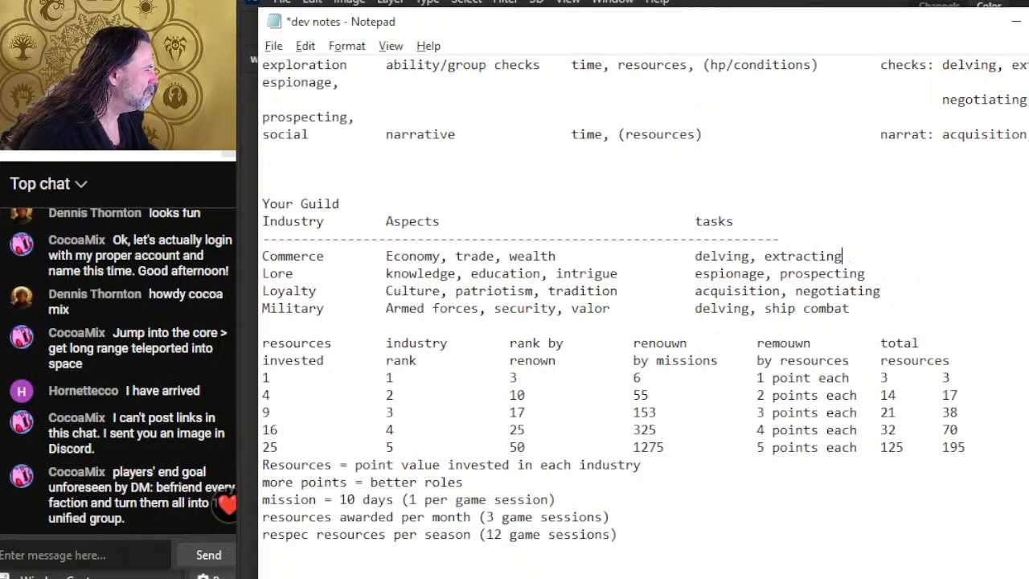
Change the Military tasks in the Your Guild table to "combat - ships and soldiers".
key("Down")
key("Down")
key("Left")
key("Left")
key("Left")
key("Left")
key("Left")
key("Left")
key("Left")
key("Left")
key("Left")
key("Left")
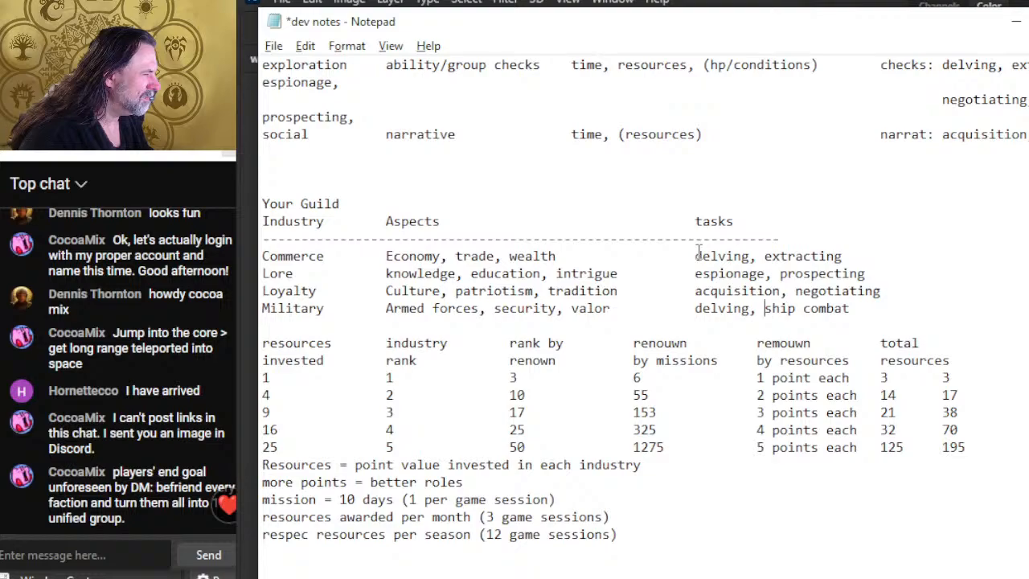
key("Delete")
key("Delete")
key("Delete")
key("Delete")
key("BackSpace")
key("BackSpace")
key("BackSpace")
key("BackSpace")
key("BackSpace")
key("BackSpace")
key("BackSpace")
key("BackSpace")
key("Delete")
key("BackSpace")
key("Right")
key("Right")
key("Right")
key("Right")
key("Right")
key("Right")
type("- ")
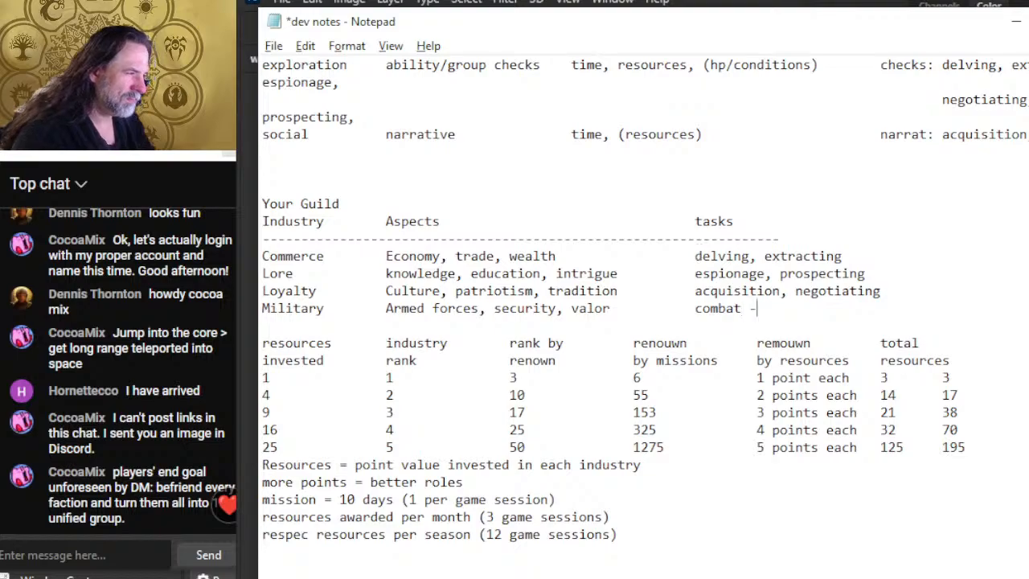
type("ships and")
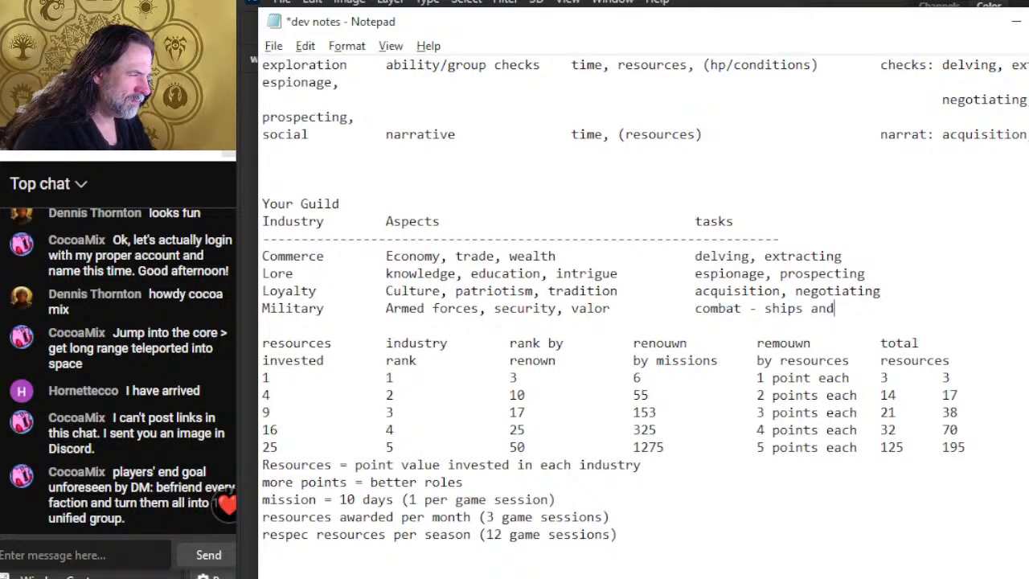
type(" soldiers")
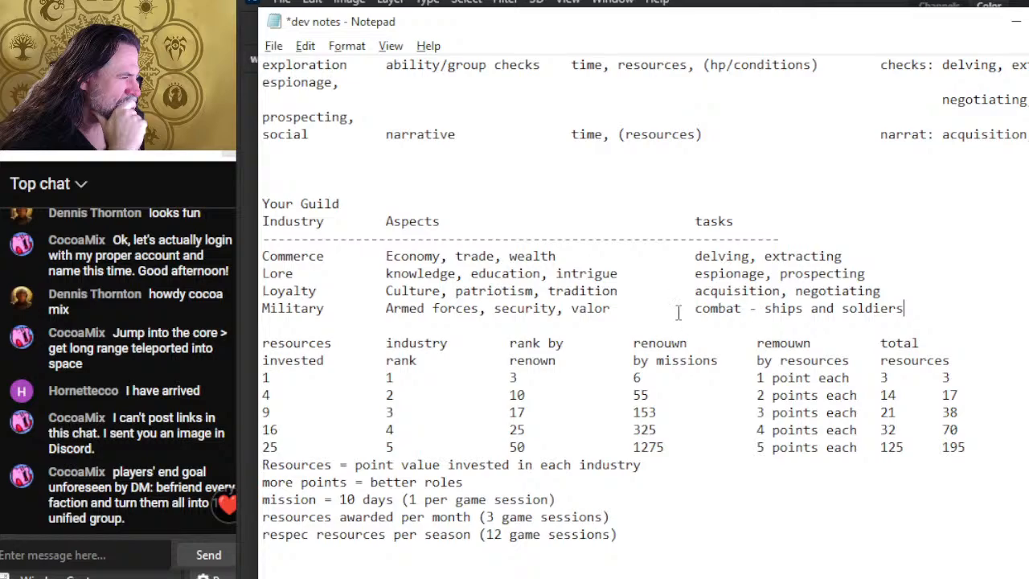
Replace the "- ships and soldiers" part of the Military tasks so the entry reads "combat, scouting".
left_click_drag(905, 308, 751, 313)
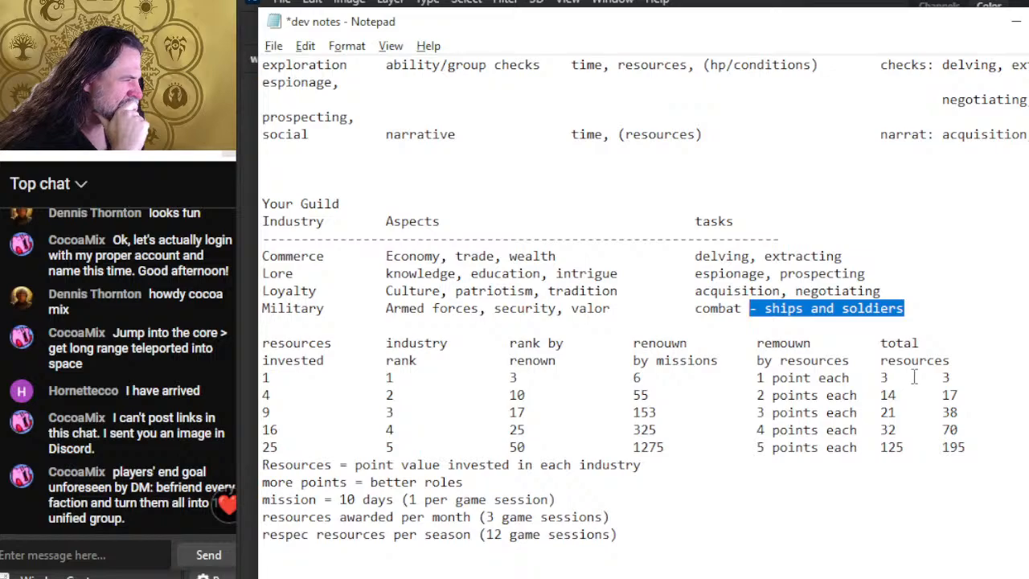
key("BackSpace")
key("BackSpace")
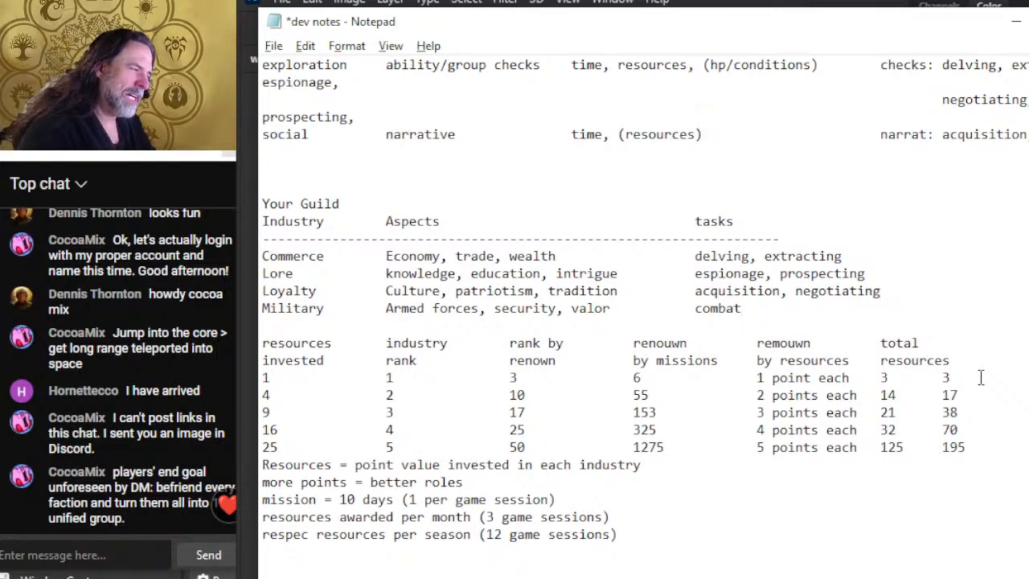
type(", scouting")
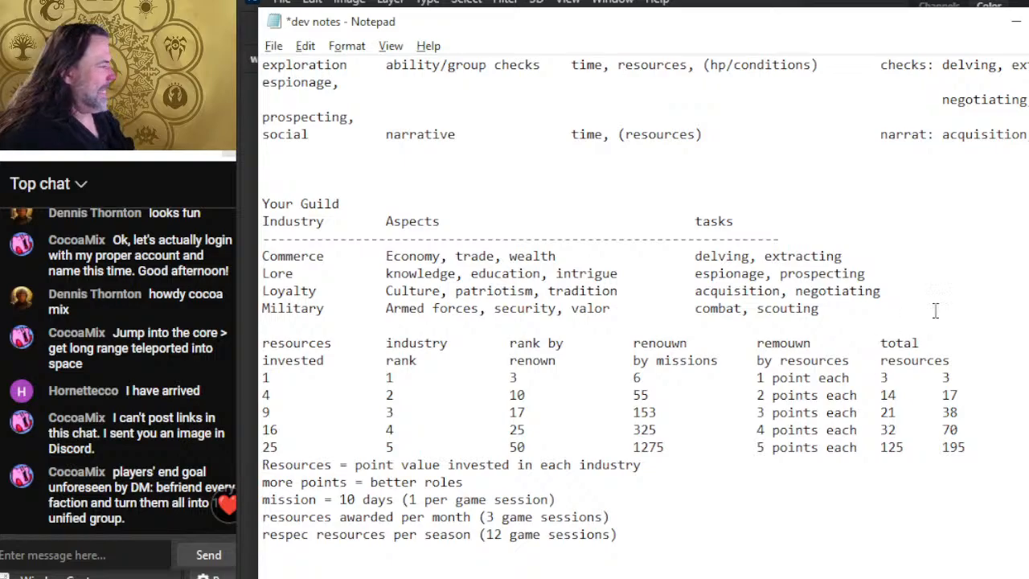
Review the Lore and Military task entries in the Your Guild table.
left_click(868, 266)
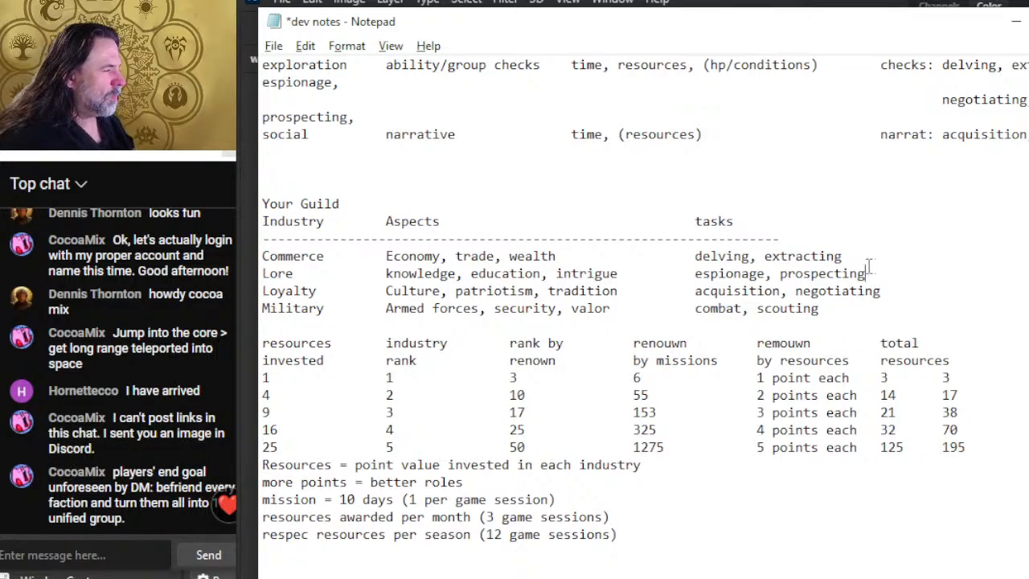
mouse_move(867, 273)
left_mouse_down()
mouse_move(766, 274)
mouse_move(786, 272)
mouse_move(772, 263)
mouse_move(792, 272)
mouse_move(768, 268)
mouse_move(770, 257)
mouse_move(799, 273)
mouse_move(770, 273)
mouse_move(790, 277)
mouse_move(860, 274)
left_mouse_up()
left_click_drag(780, 273, 758, 275)
left_click(740, 319)
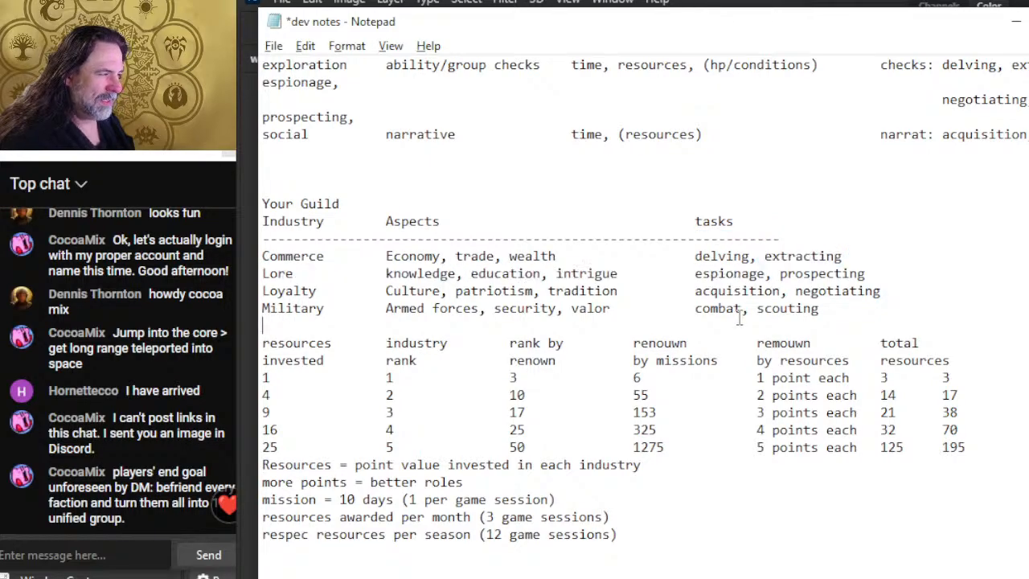
left_click_drag(844, 311, 766, 308)
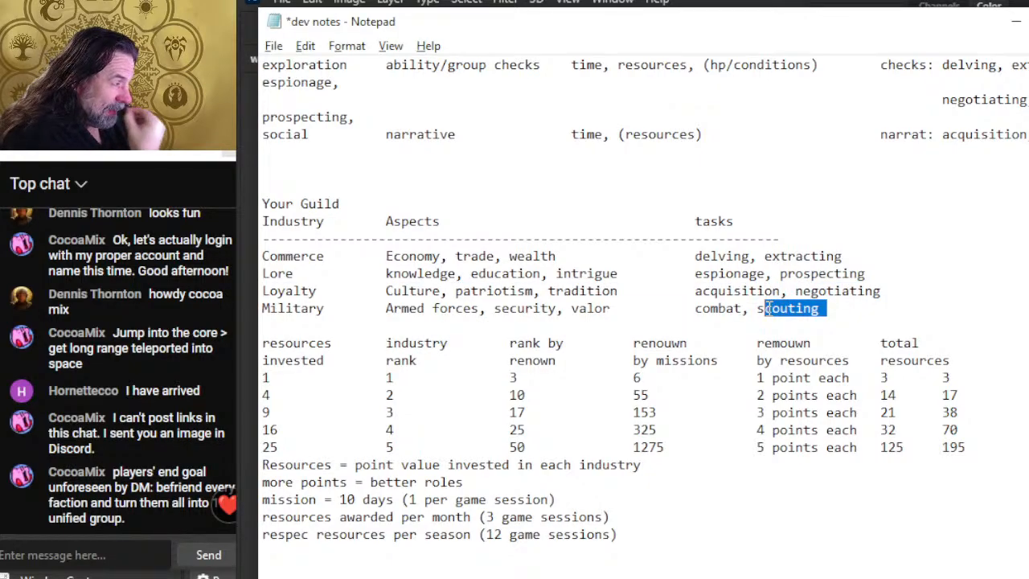
left_click(774, 313)
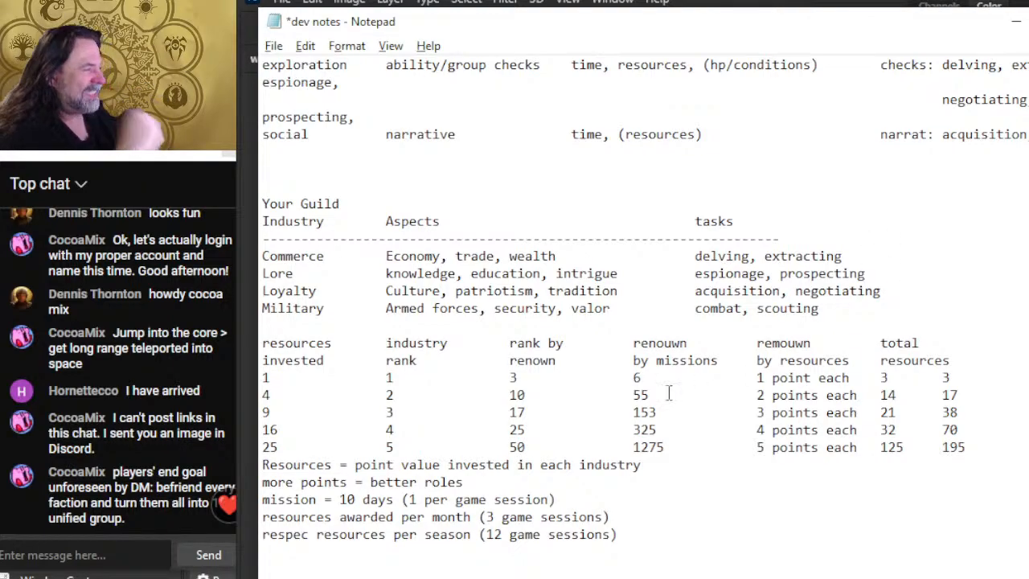
left_click(856, 307)
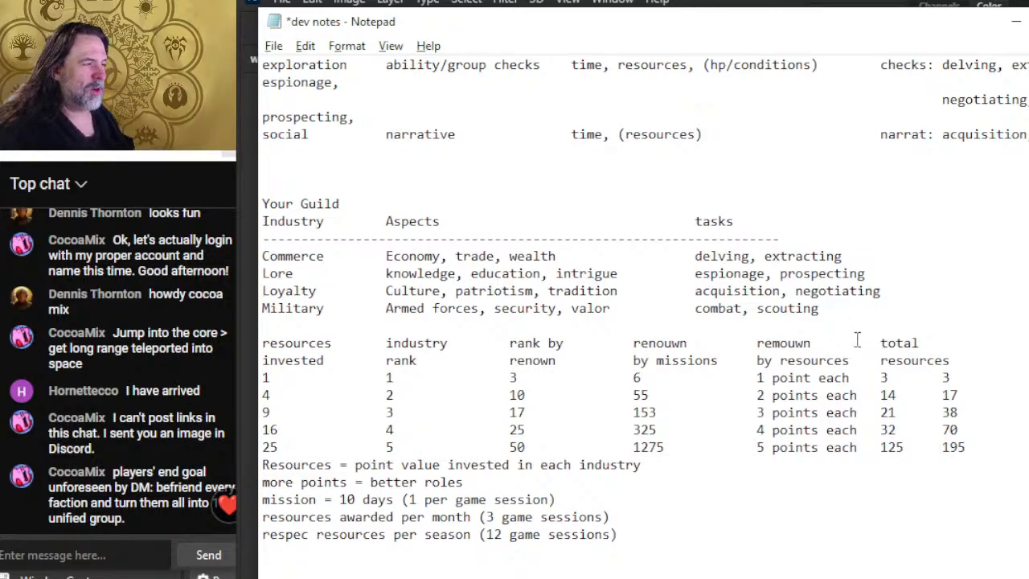
Switch to the map in Photoshop and erase across the annotations east and southeast of the core.
key("alt+Tab")
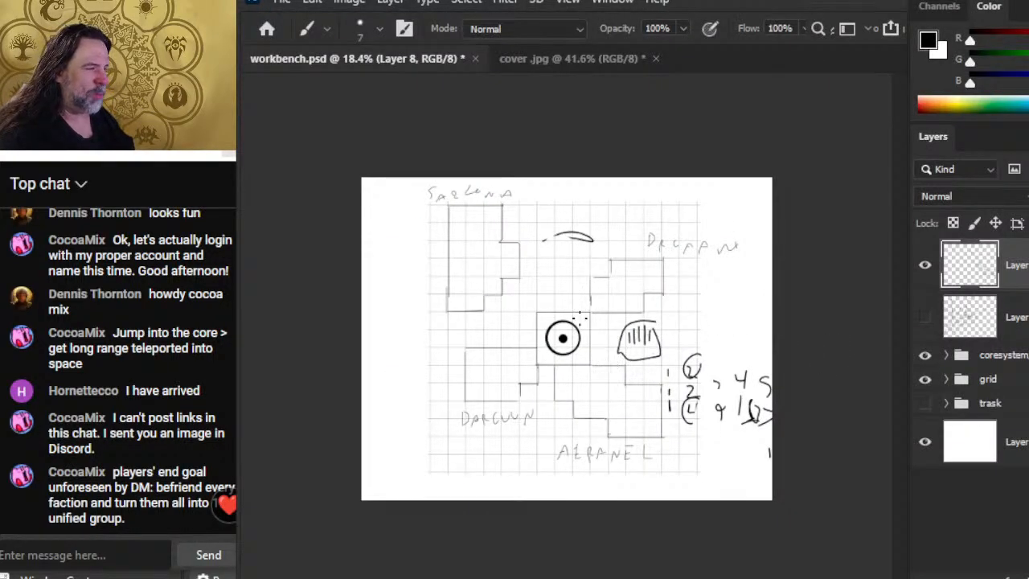
key("z")
left_click_drag(590, 315, 615, 324)
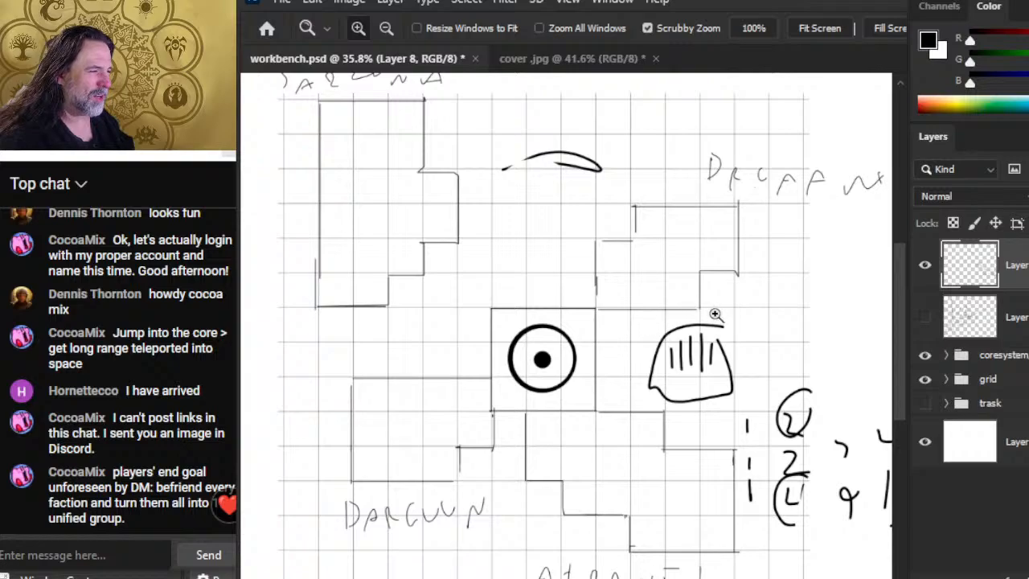
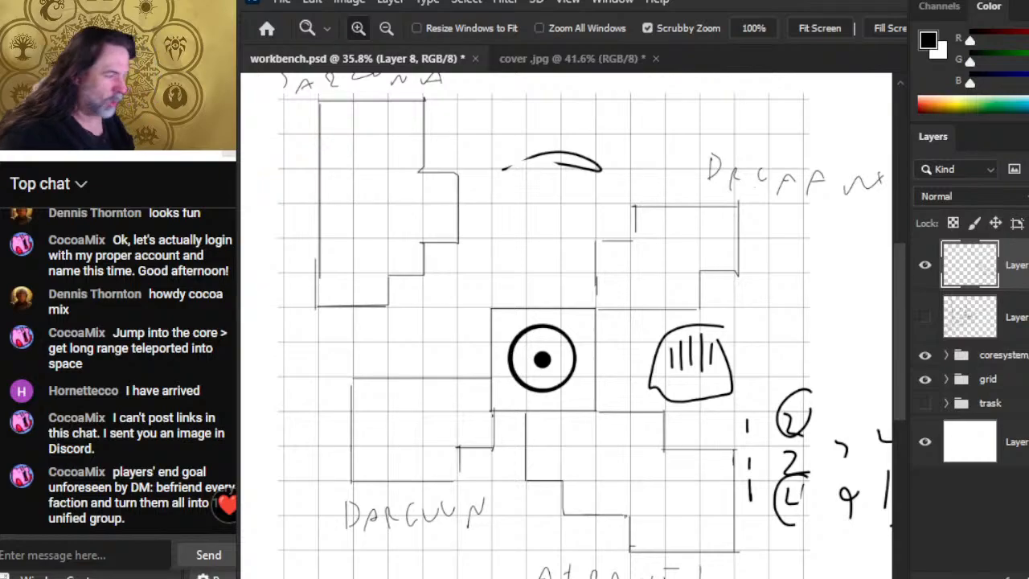
mouse_move(635, 314)
left_mouse_down()
mouse_move(562, 299)
mouse_move(482, 256)
left_mouse_up()
key("e")
mouse_move(611, 316)
left_mouse_down()
mouse_move(808, 340)
mouse_move(804, 522)
left_mouse_up()
Switch back to the Notepad dev notes and go through the two tasks listed for each guild industry.
key("alt+Tab")
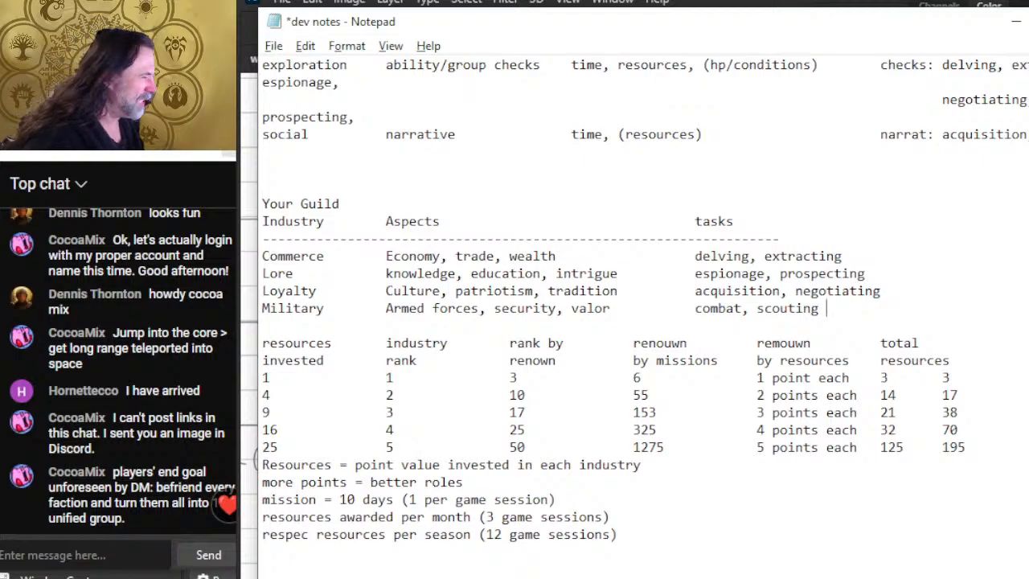
left_click_drag(757, 257, 695, 256)
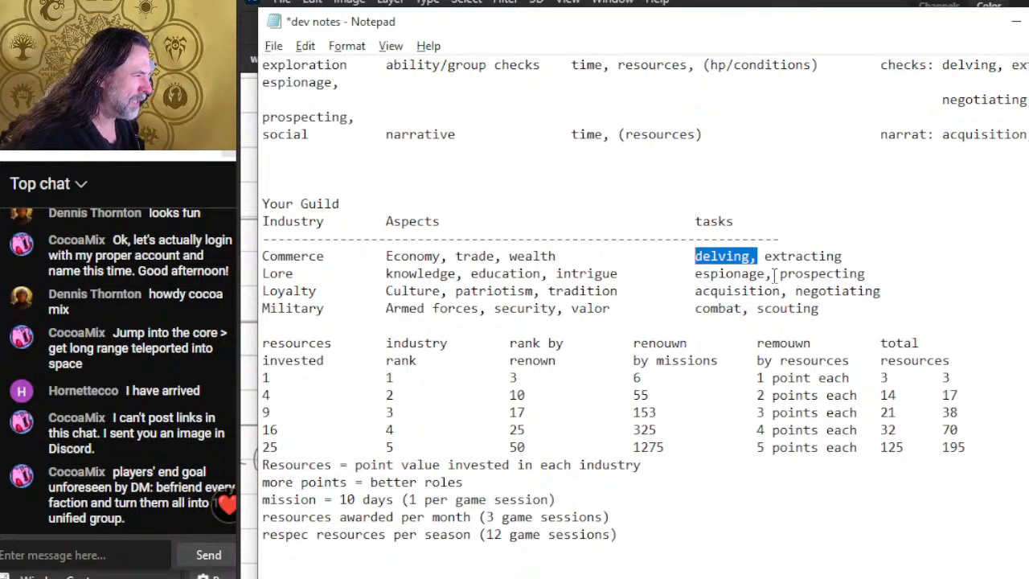
left_click_drag(774, 275, 695, 274)
left_click_drag(885, 290, 694, 308)
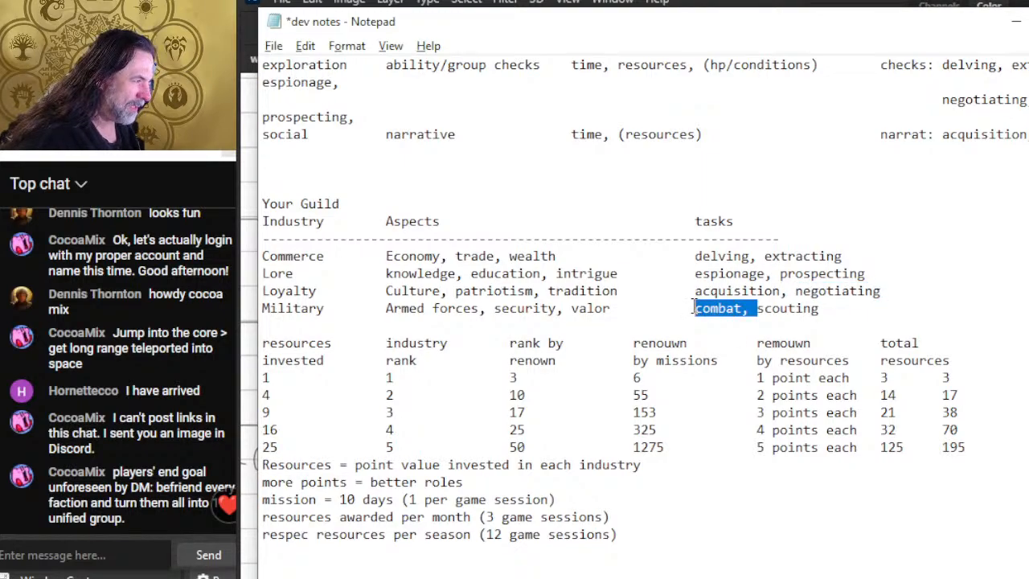
left_click_drag(828, 308, 711, 291)
left_click_drag(867, 274, 779, 273)
left_click_drag(858, 255, 774, 254)
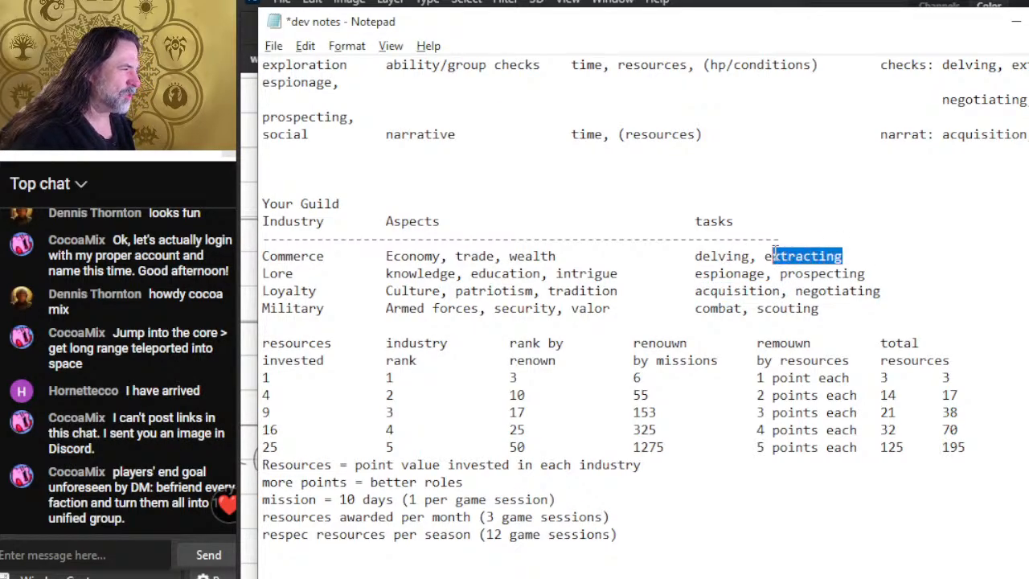
left_click(700, 255)
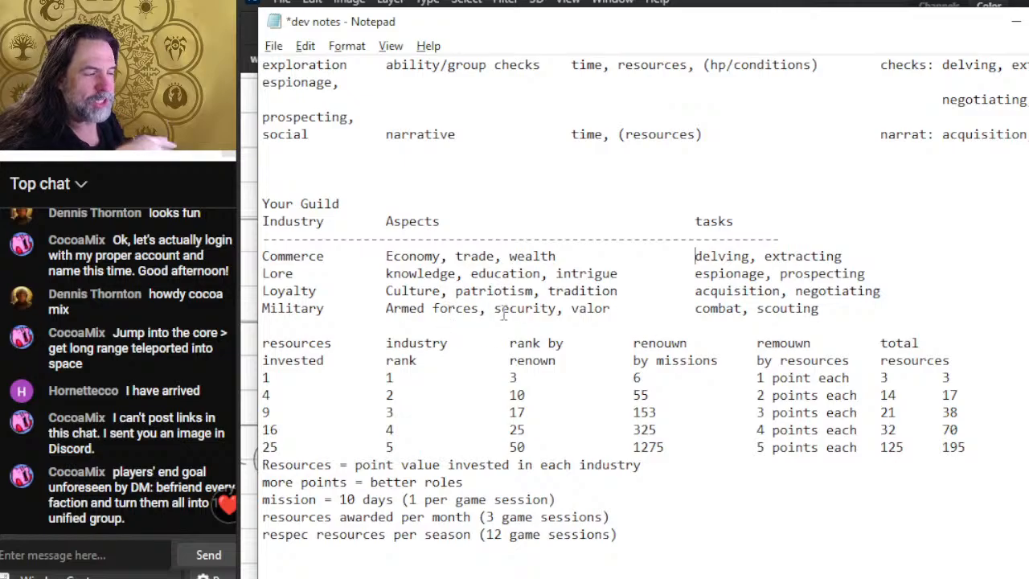
Review the NPC factions, difficulty targets, resource DC and gains table, and the Tasks list in the dev notes.
scroll(450, 316, "up", 15)
scroll(488, 273, "down", 14)
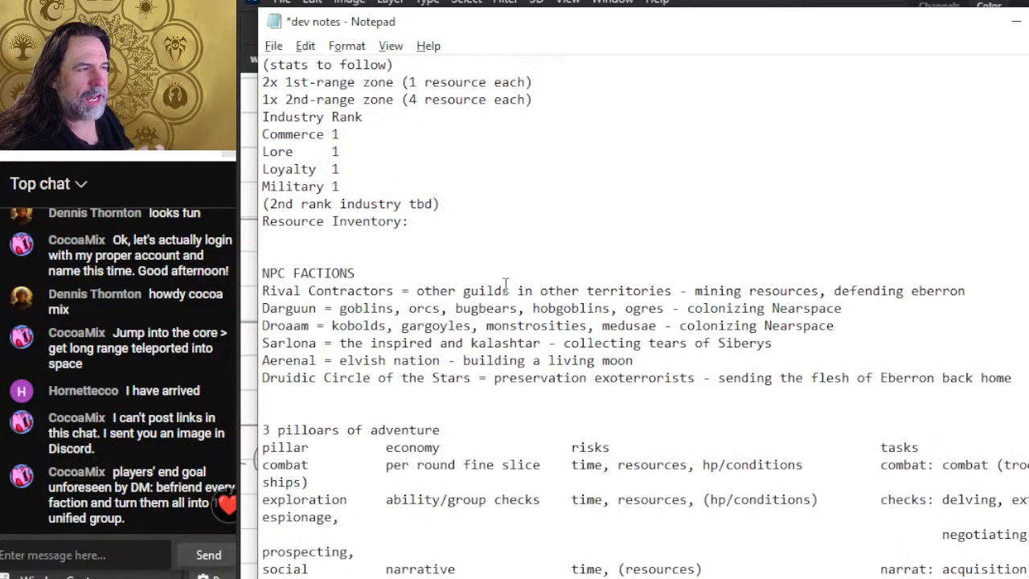
scroll(487, 287, "up", 3)
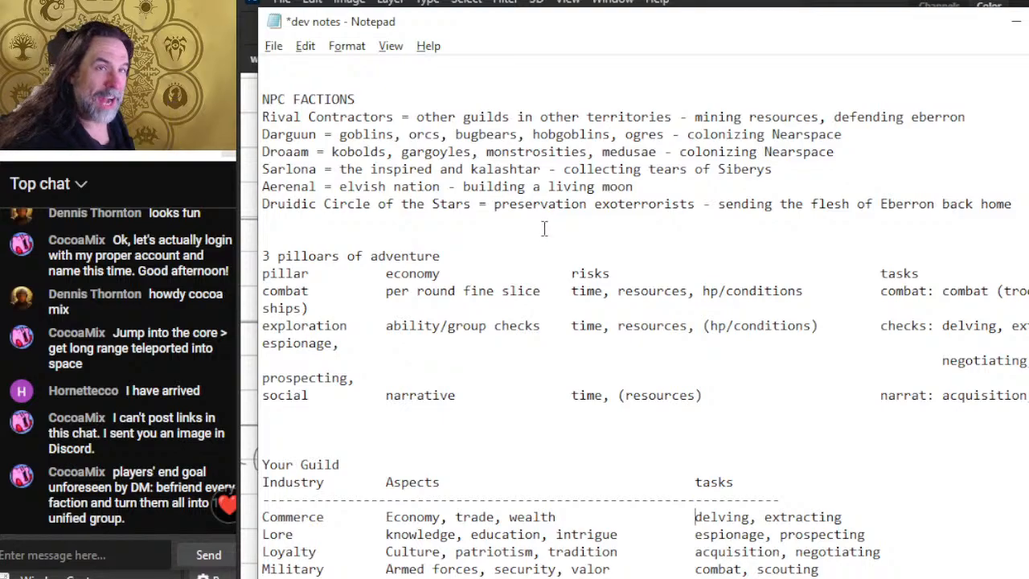
scroll(492, 355, "down", 7)
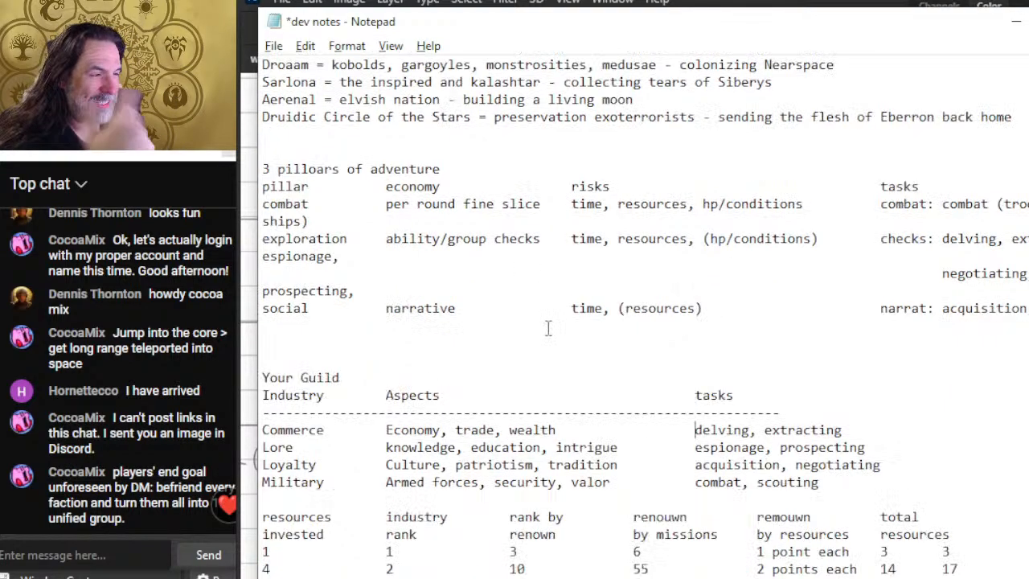
scroll(498, 354, "down", 17)
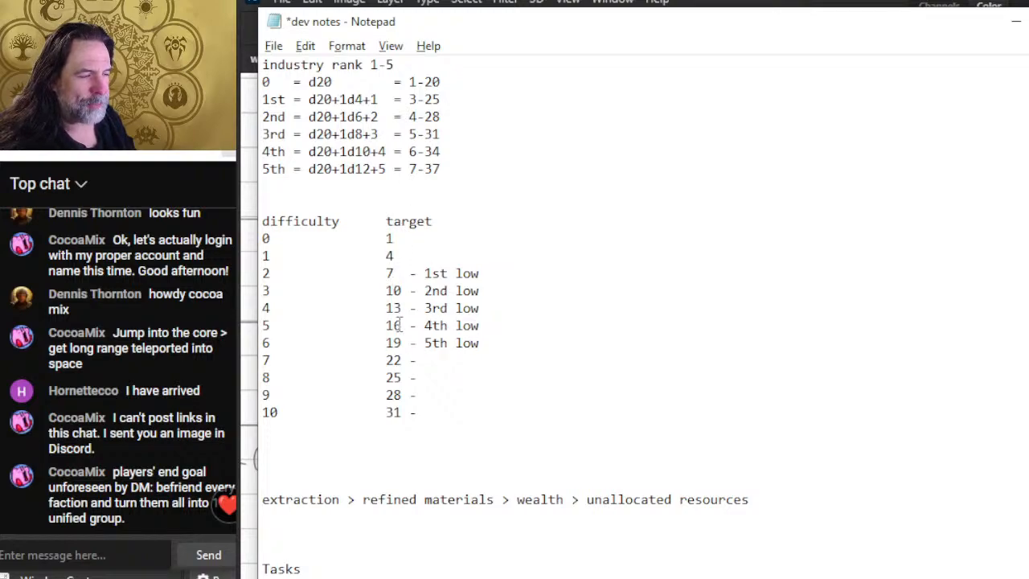
left_click_drag(324, 325, 263, 325)
scroll(536, 336, "down", 20)
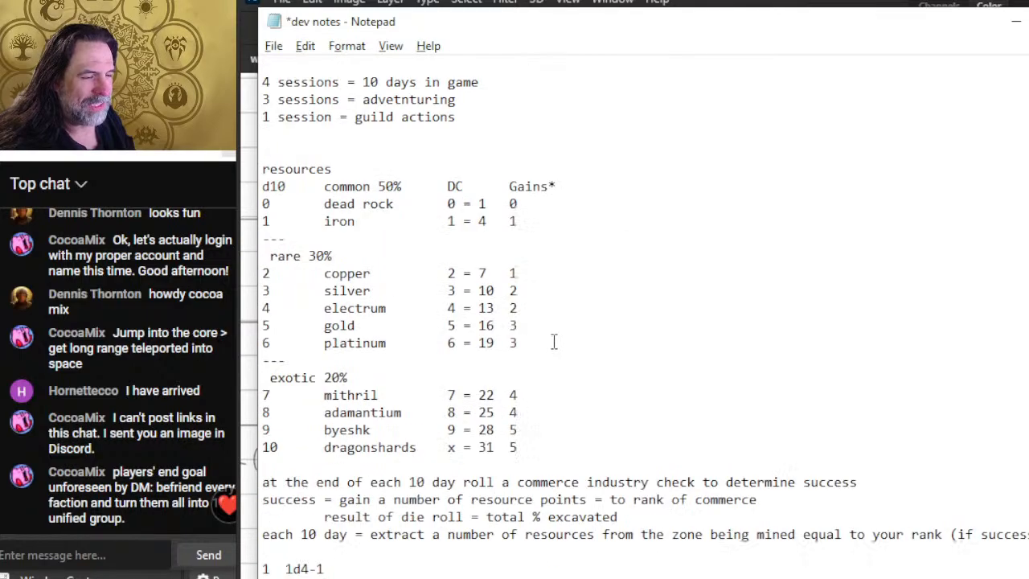
scroll(555, 337, "up", 5)
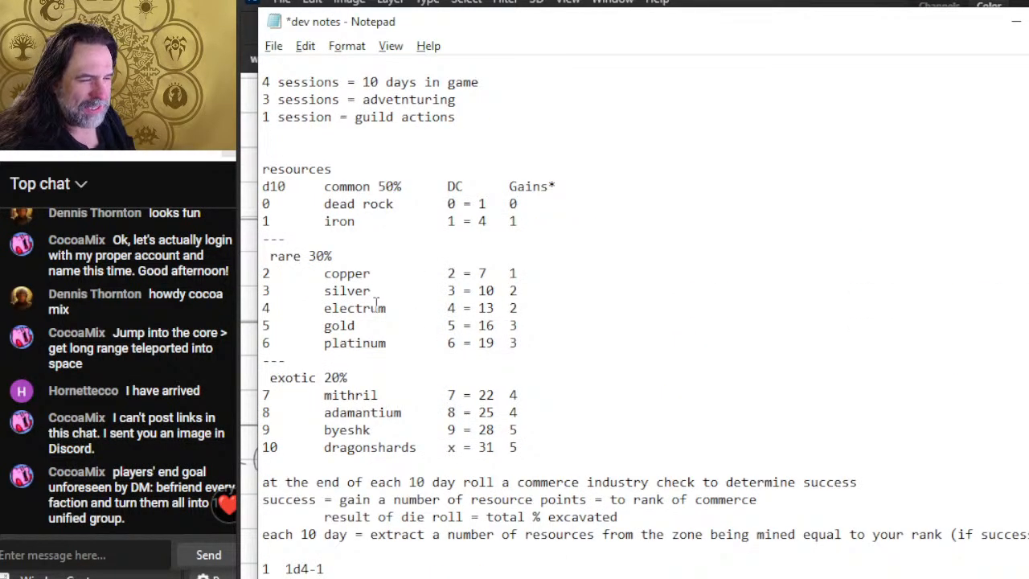
scroll(295, 340, "up", 18)
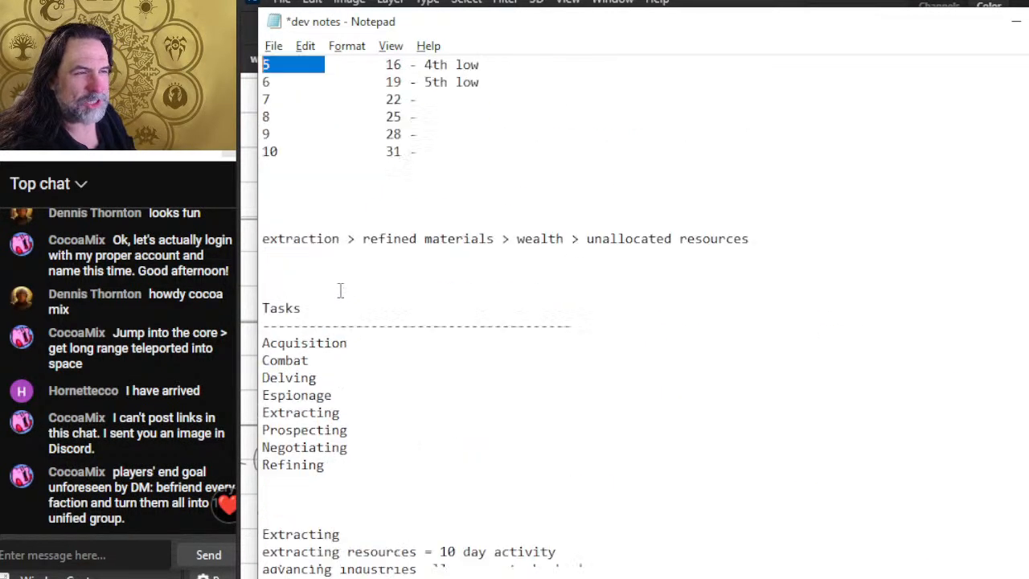
Review the Acquisition task, the Player Guild and NPC factions notes, and the Your Guild industry table.
left_click_drag(417, 343, 249, 341)
left_click(541, 344)
scroll(670, 308, "up", 19)
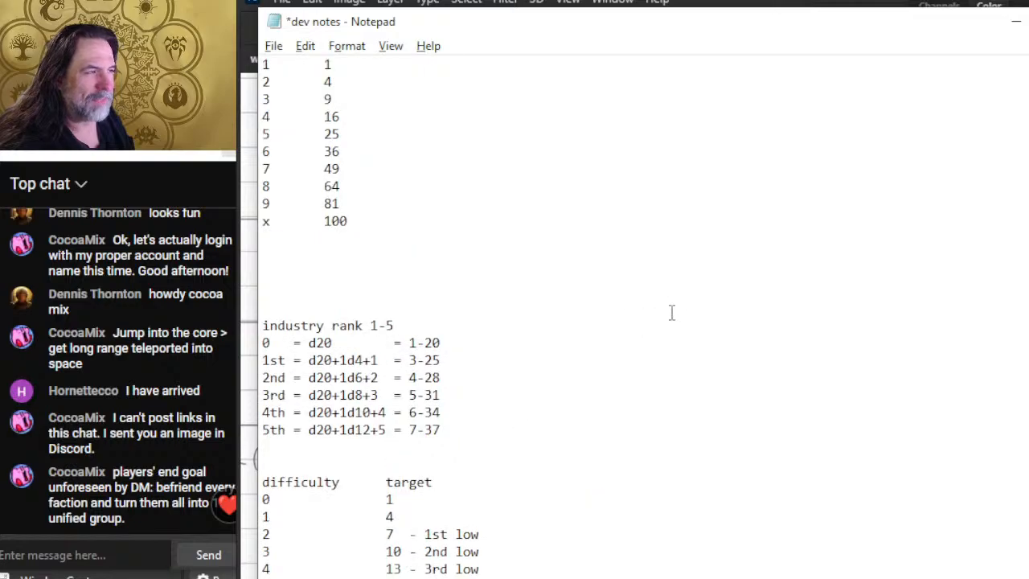
scroll(670, 308, "up", 14)
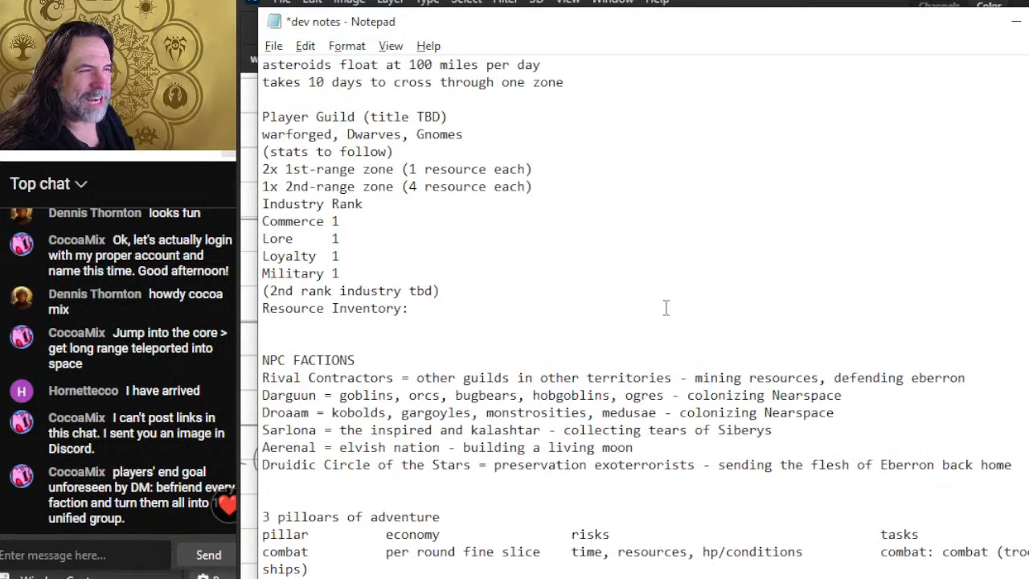
scroll(665, 308, "down", 20)
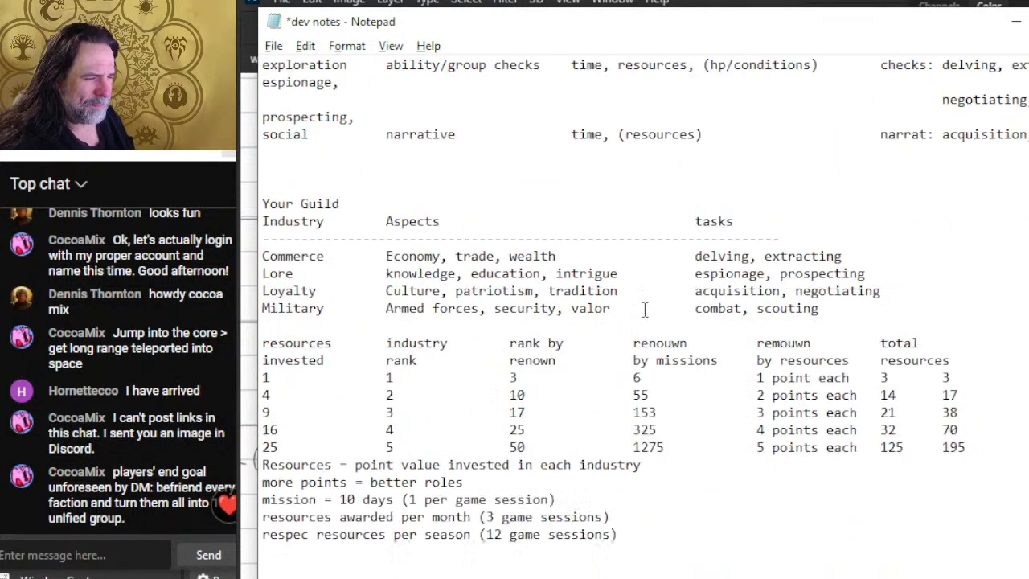
scroll(629, 311, "down", 8)
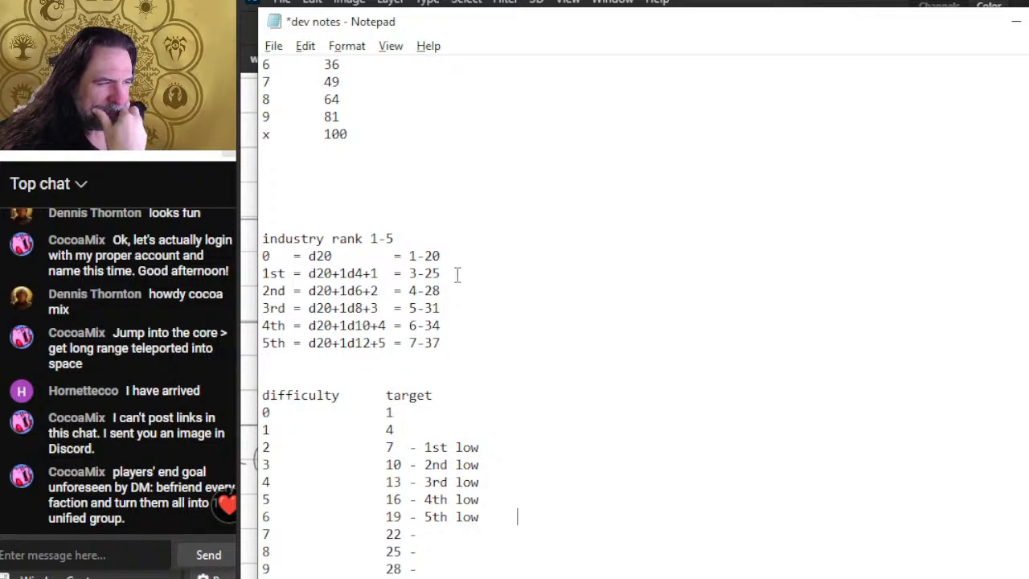
Compare the 5th low difficulty target with the dice ranges in the industry rank 1-5 list.
scroll(460, 277, "down", 2)
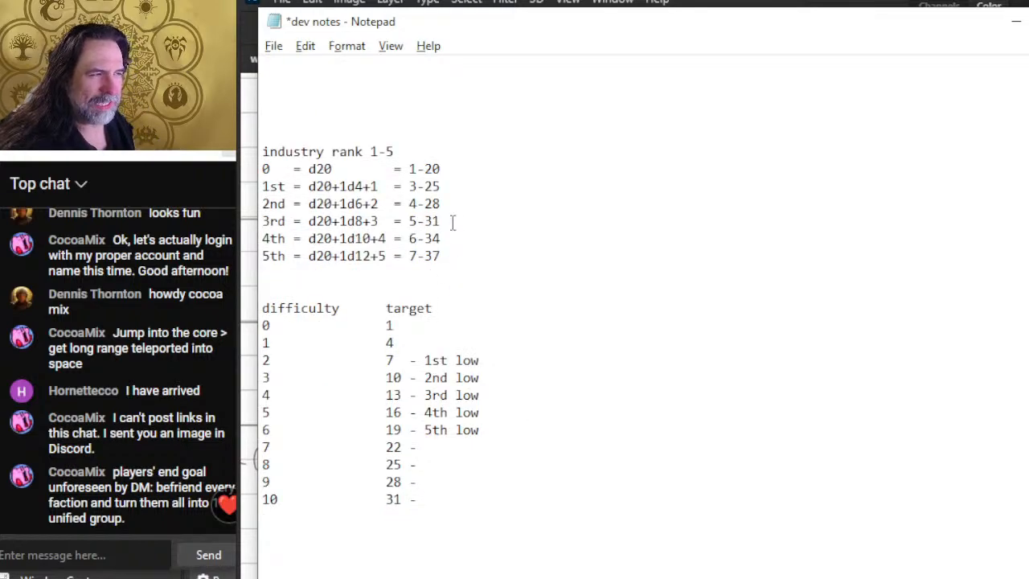
scroll(466, 226, "down", 8)
scroll(478, 235, "up", 3)
scroll(475, 241, "up", 2)
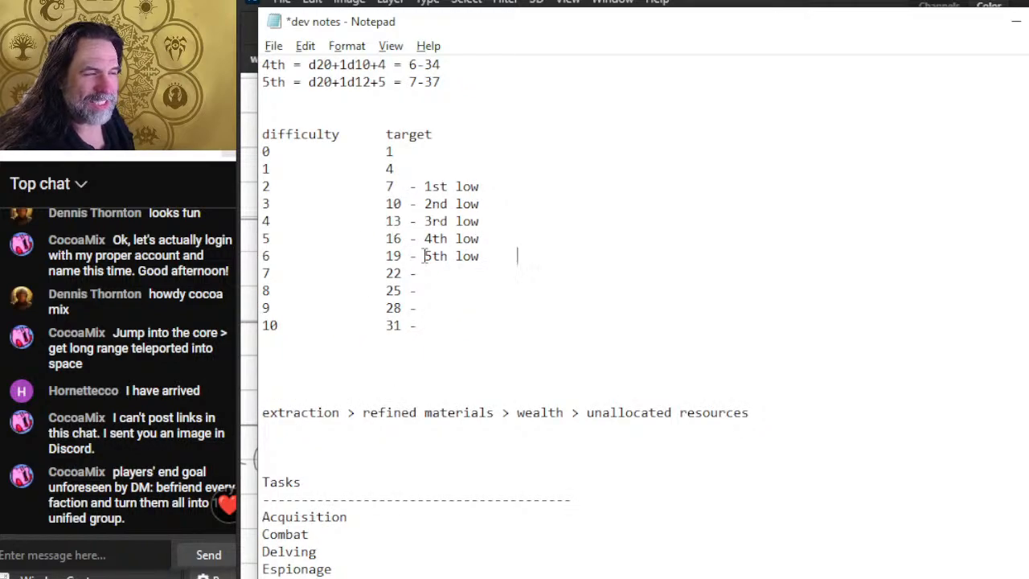
left_click_drag(420, 256, 562, 254)
left_click(488, 256)
scroll(545, 261, "up", 5)
scroll(496, 313, "up", 1)
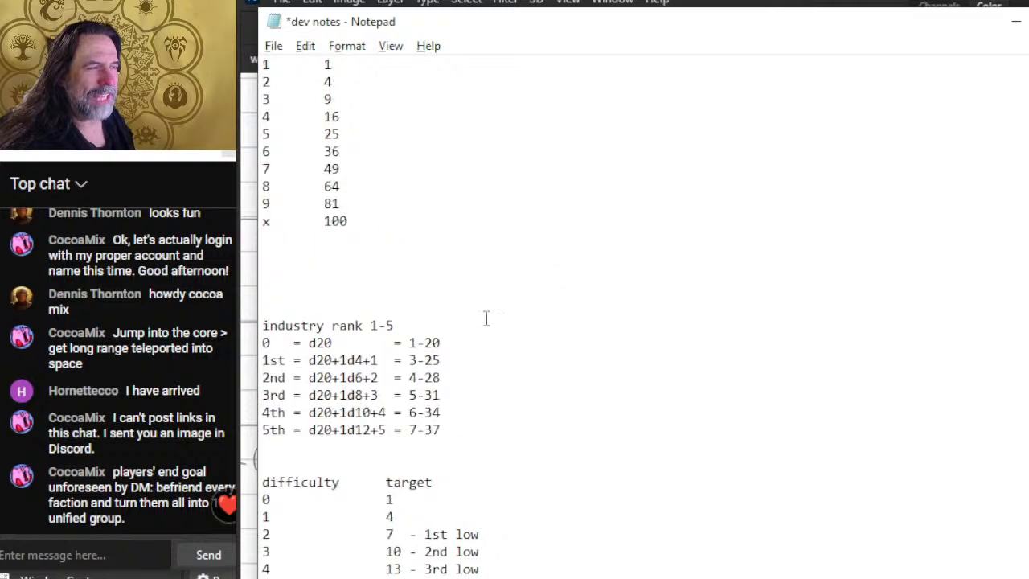
scroll(469, 330, "down", 1)
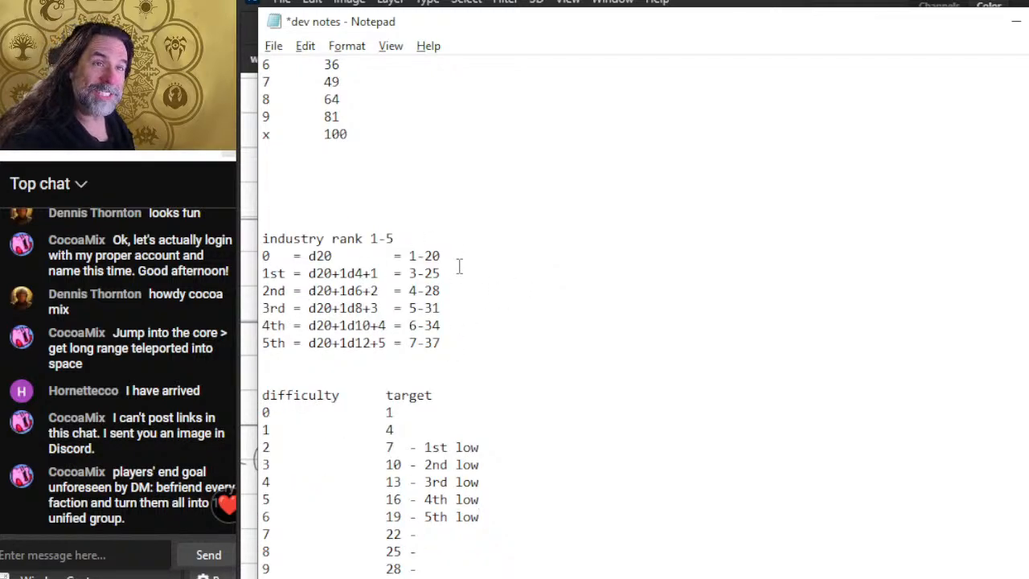
left_click(512, 298)
type("1")
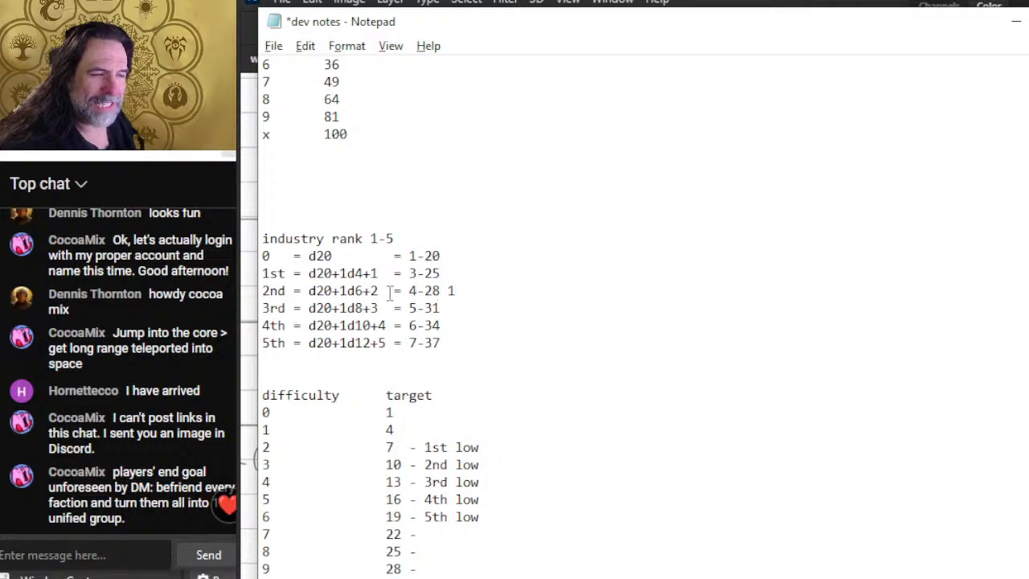
left_click_drag(363, 291, 341, 291)
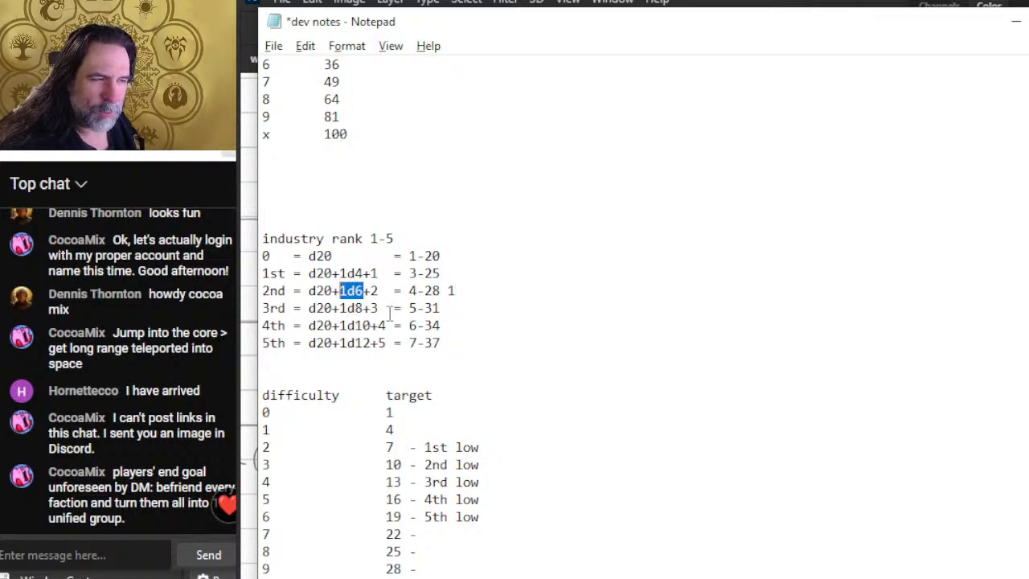
left_click(459, 290)
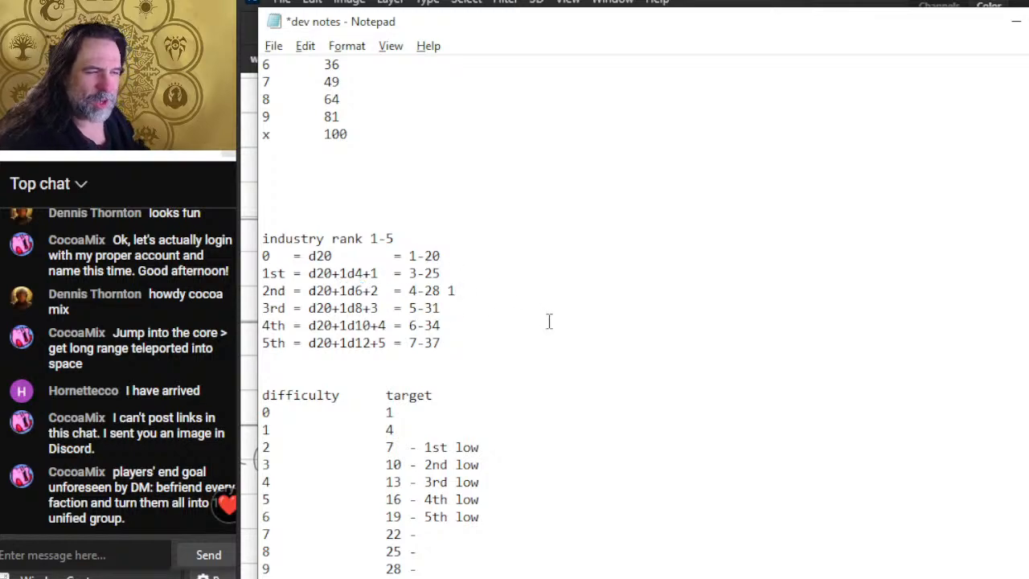
key("BackSpace")
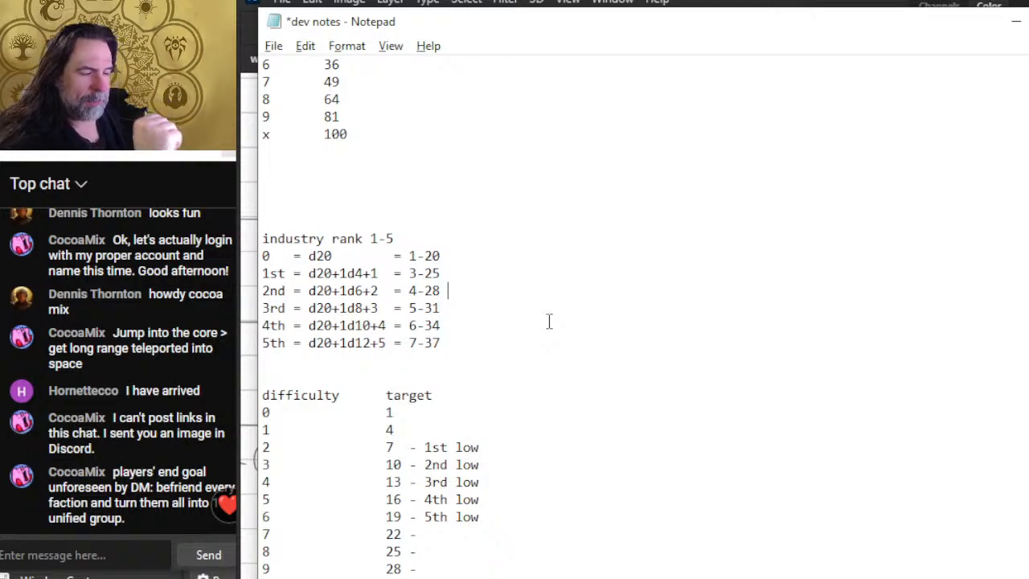
Examine the 5th industry rank's dice formula and its roll range.
left_click_drag(495, 346, 265, 344)
left_click(386, 361)
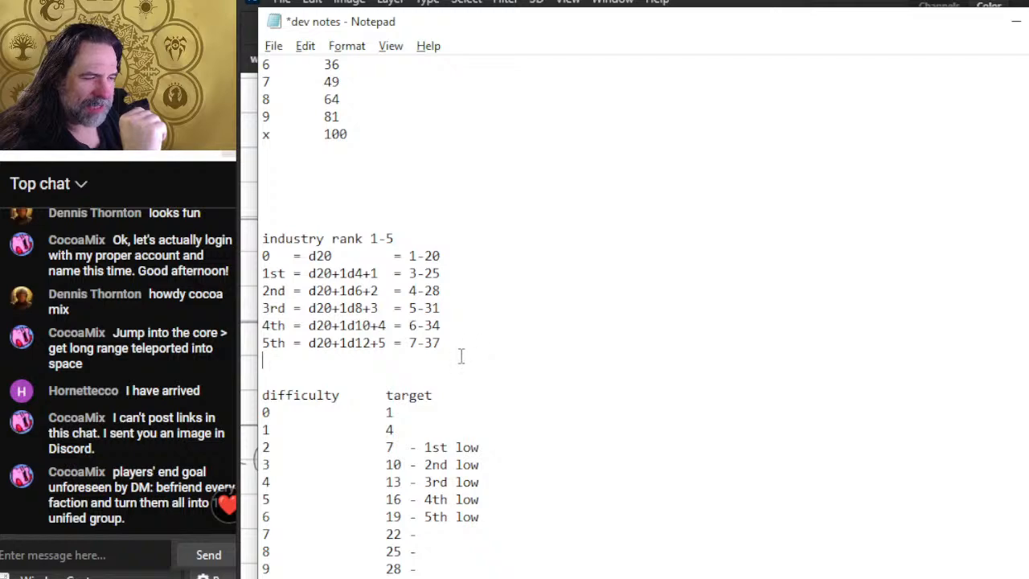
left_click(466, 347)
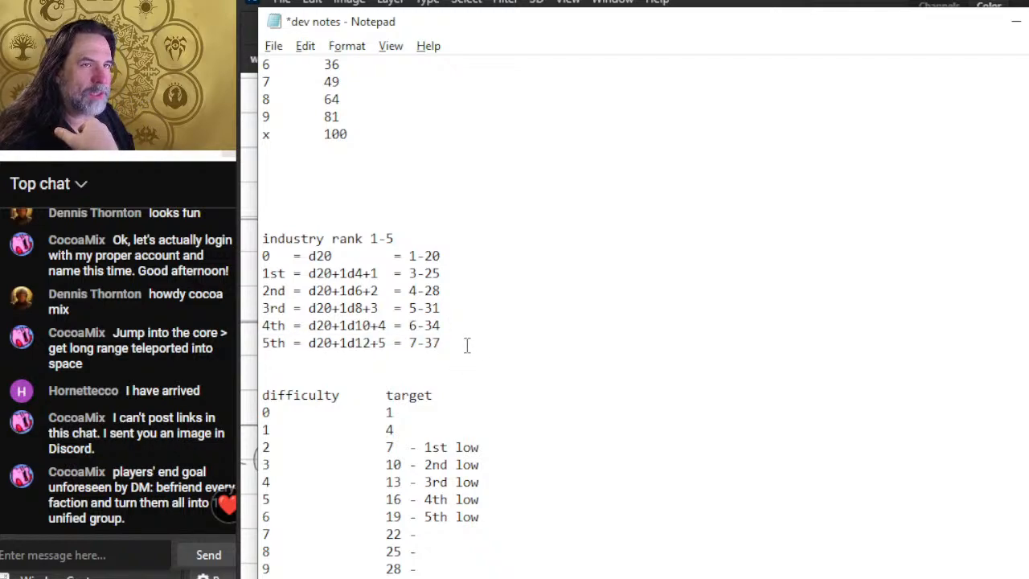
key("shift+Left")
key("shift+Left")
key("shift+Left")
key("shift+Left")
key("shift+Left")
key("shift+Left")
key("shift+Left")
key("shift+Left")
key("shift+Left")
key("shift+Left")
key("shift+Left")
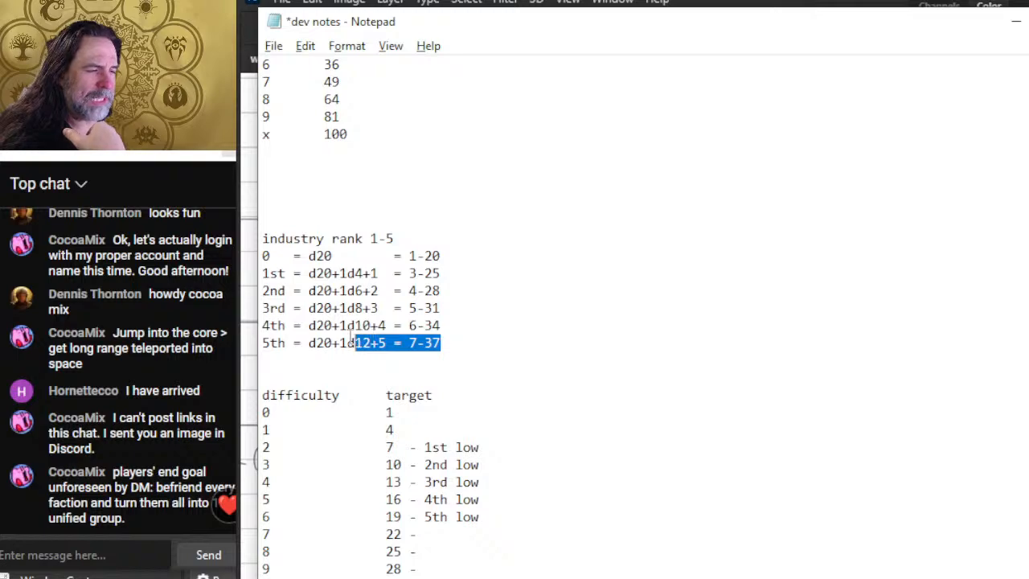
left_click_drag(379, 368, 450, 343)
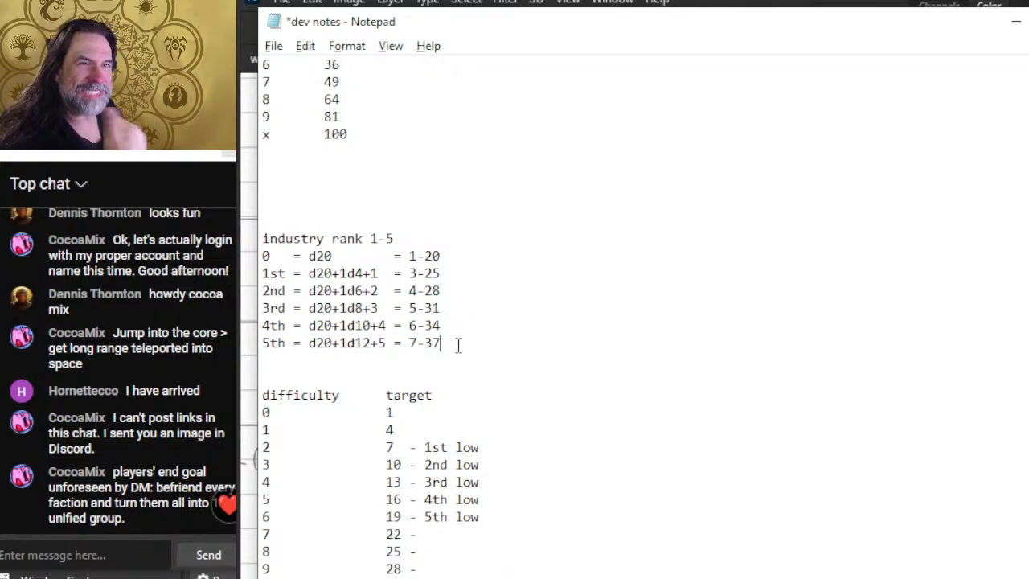
Check the high difficulty targets against the d20 and 1d12 dice of the 5th industry rank.
left_click(461, 358)
left_click(424, 367)
scroll(426, 364, "down", 3)
left_click_drag(453, 403, 514, 397)
left_click(514, 397)
scroll(498, 394, "up", 3)
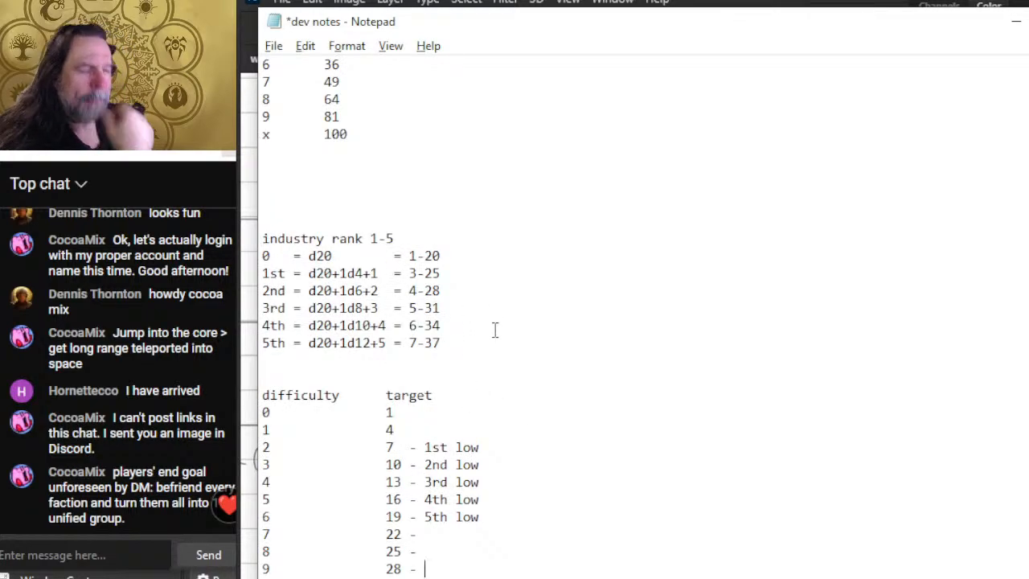
left_click_drag(332, 344, 311, 348)
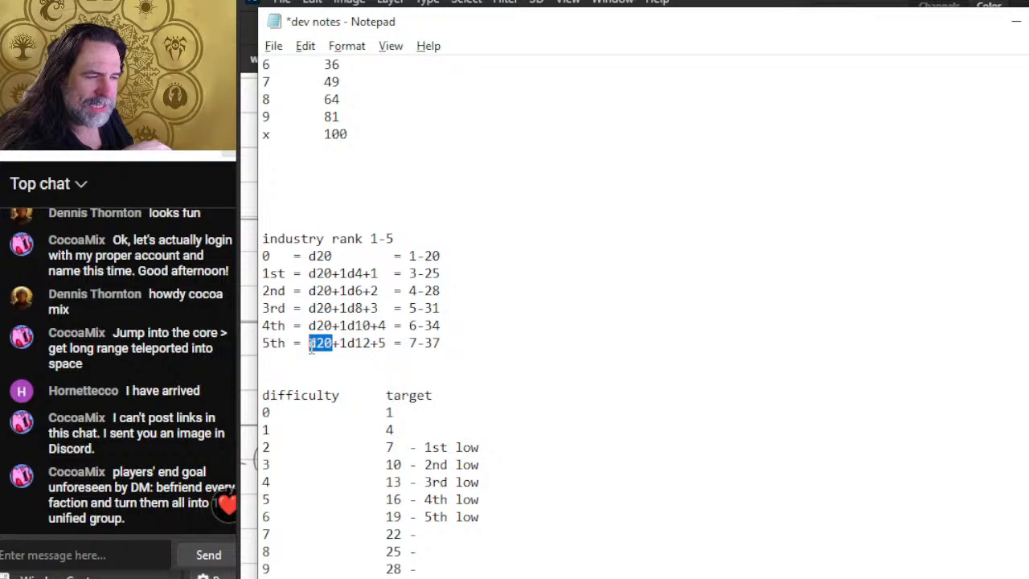
mouse_move(372, 344)
left_mouse_down()
mouse_move(312, 343)
mouse_move(354, 342)
left_mouse_up()
left_click(377, 358)
Review the full difficulty and target table along with the extraction chain and Tasks list below it.
scroll(402, 363, "down", 5)
scroll(379, 291, "up", 2)
left_click_drag(323, 221, 340, 375)
scroll(340, 374, "down", 3)
left_click(340, 374)
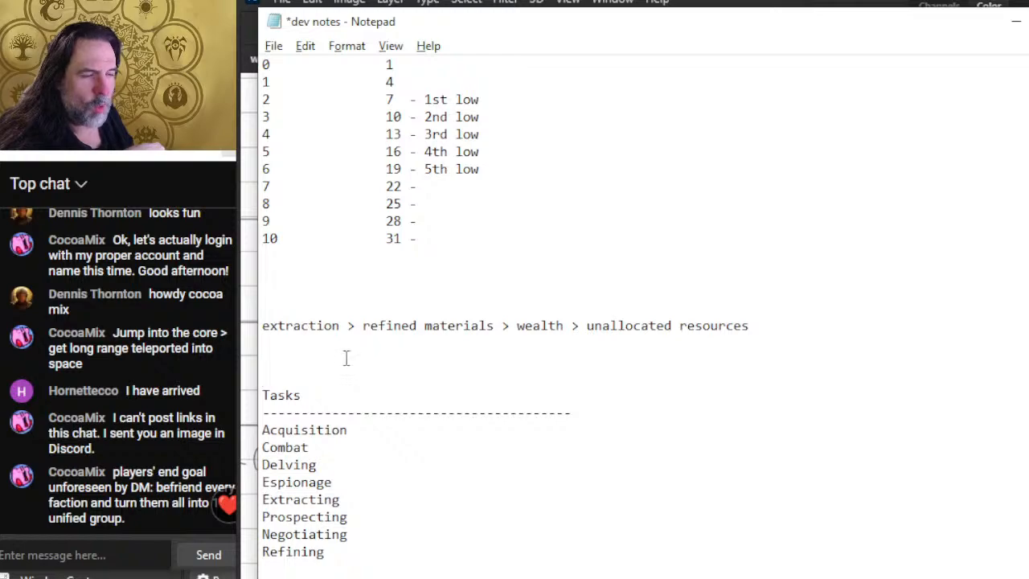
scroll(346, 359, "up", 3)
left_click_drag(431, 400, 308, 202)
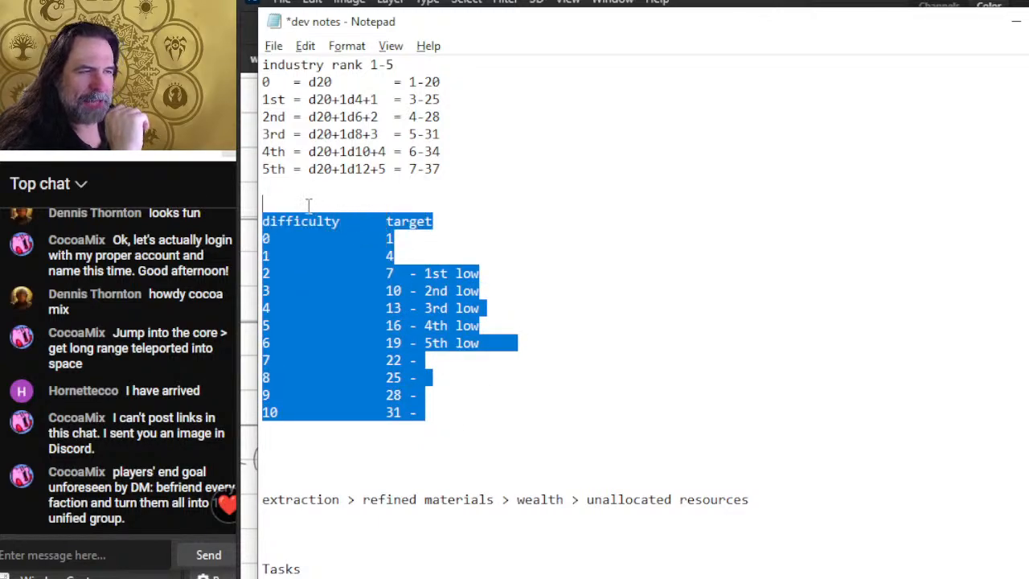
left_click(307, 204)
Look over the territory cost table, the industry rank rolls, and the campaign overview with ship flight speeds.
scroll(432, 202, "up", 6)
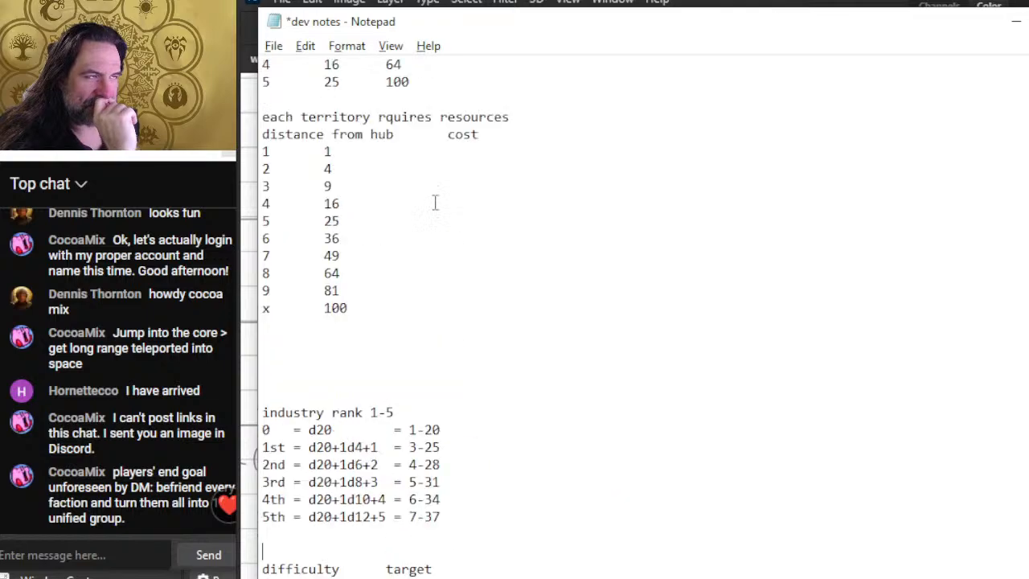
scroll(432, 206, "down", 1)
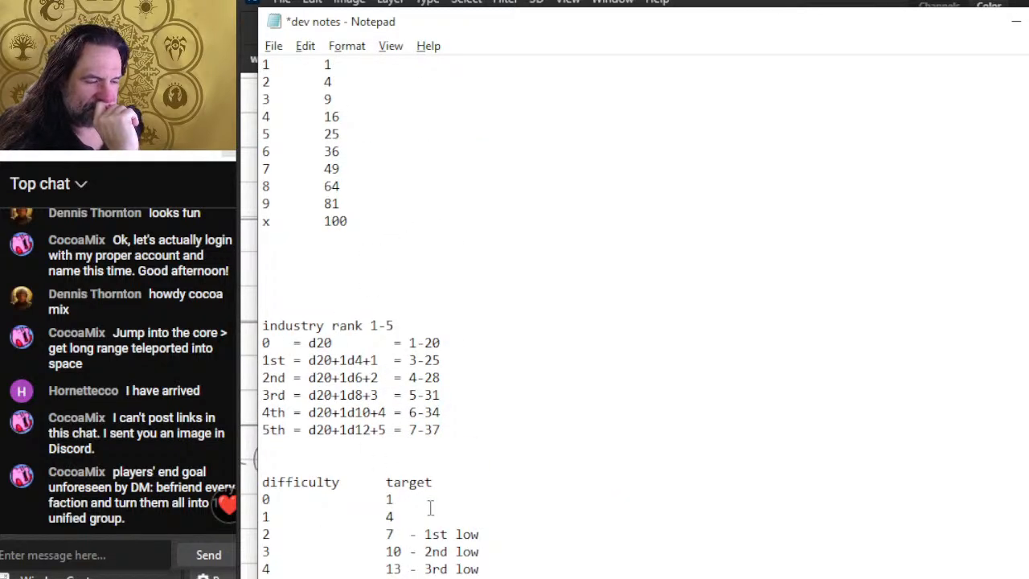
scroll(823, 161, "up", 15)
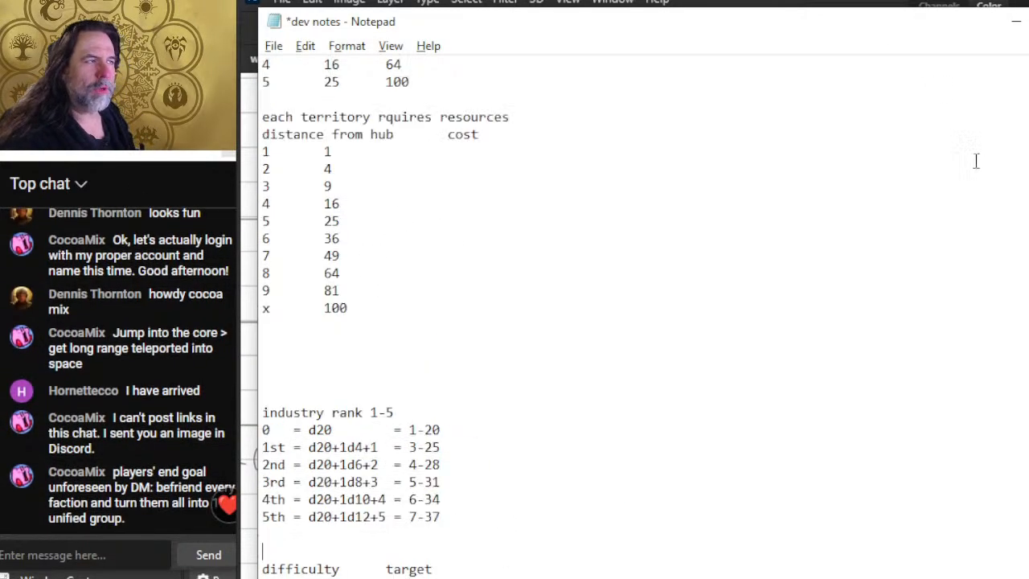
scroll(821, 99, "up", 12)
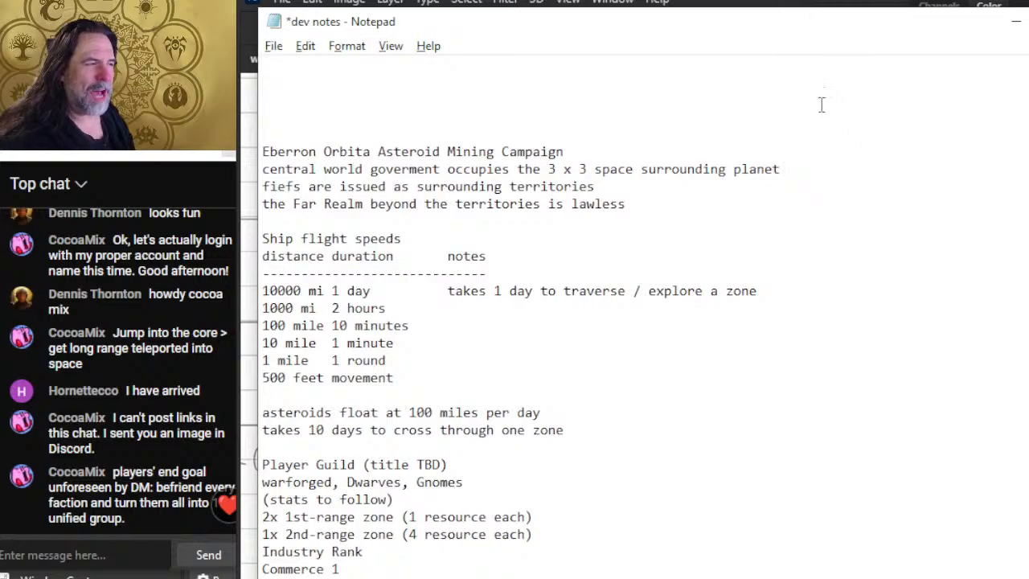
scroll(698, 241, "down", 20)
Switch to the map in Photoshop and brush two G marks and a C in the cells east of the core.
key("alt+Tab")
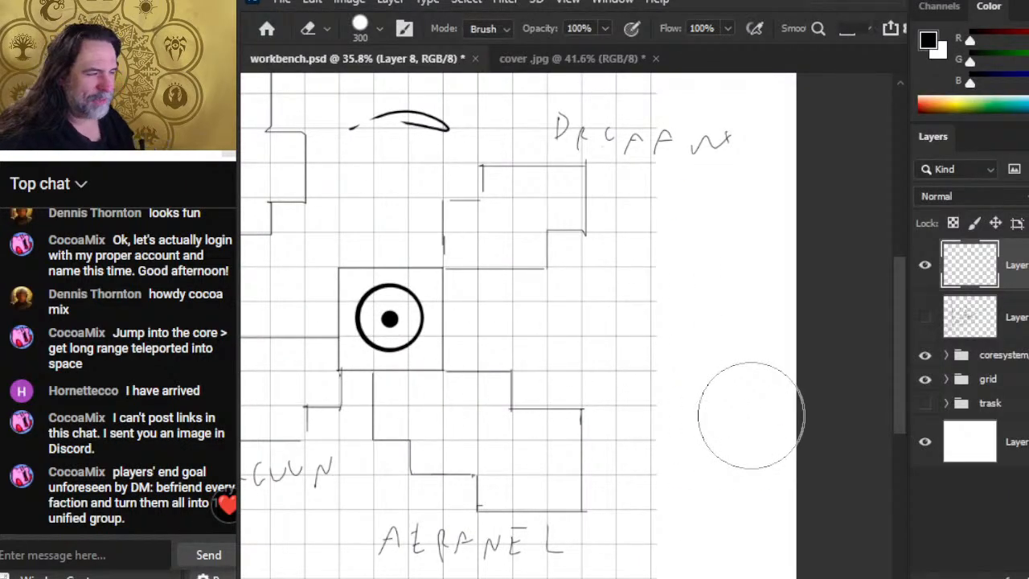
key("b")
mouse_move(467, 332)
left_mouse_down()
mouse_move(457, 318)
mouse_move(498, 317)
mouse_move(473, 347)
mouse_move(508, 327)
left_mouse_up()
key("e")
key("b")
key("e")
key("b")
mouse_move(470, 372)
left_mouse_down()
mouse_move(463, 377)
mouse_move(460, 364)
left_mouse_up()
left_click_drag(498, 318, 497, 330)
left_click_drag(417, 376, 554, 339)
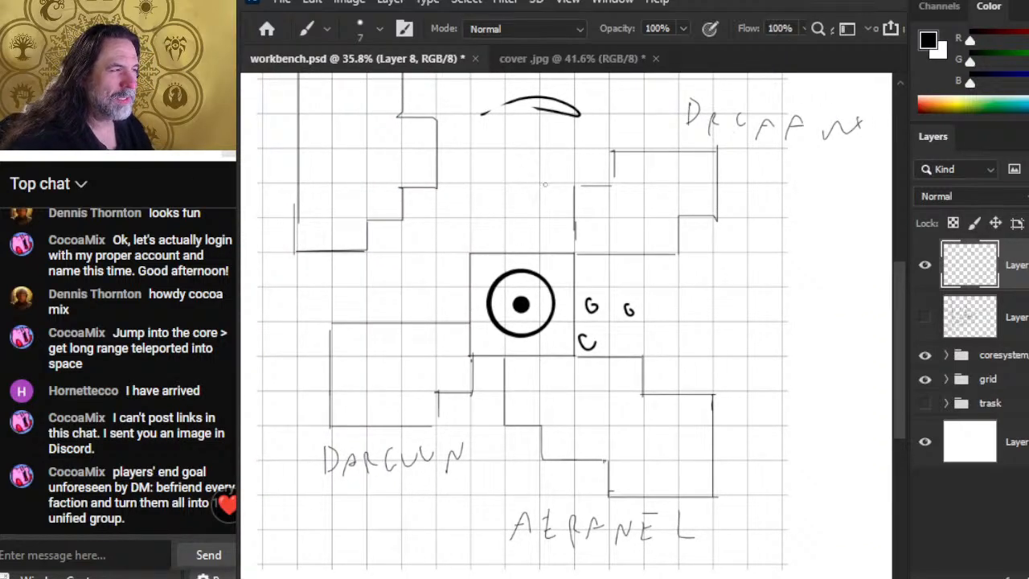
Outline eight single grid cells with the Brush along the west and south edges of the Droaam territory.
mouse_move(539, 184)
left_mouse_down()
mouse_move(541, 218)
mouse_move(574, 201)
left_mouse_up()
mouse_move(574, 149)
left_mouse_down()
mouse_move(578, 188)
mouse_move(574, 148)
left_mouse_up()
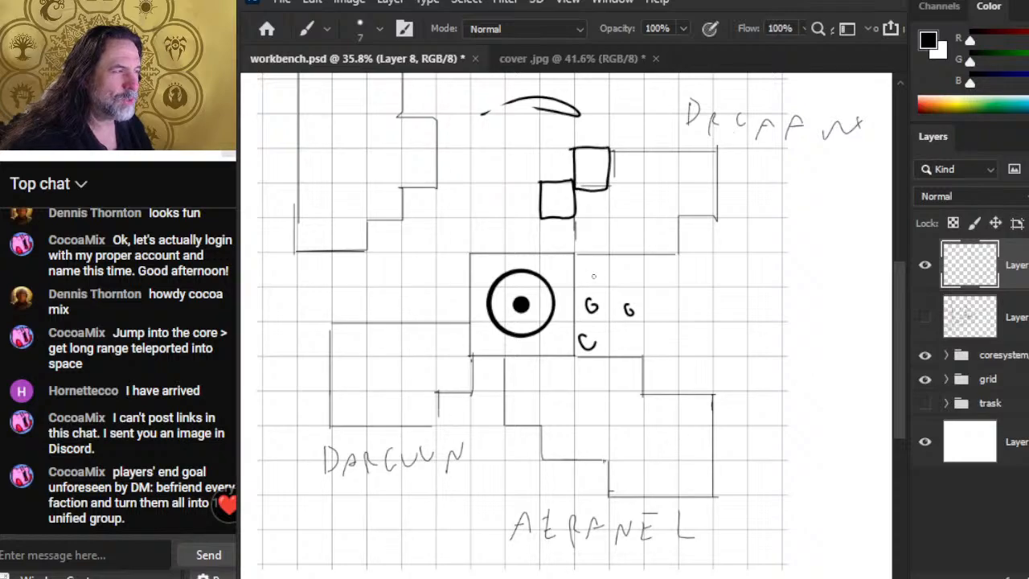
mouse_move(595, 284)
left_mouse_down()
mouse_move(613, 257)
mouse_move(585, 255)
mouse_move(614, 290)
mouse_move(643, 289)
mouse_move(646, 274)
mouse_move(607, 256)
left_mouse_up()
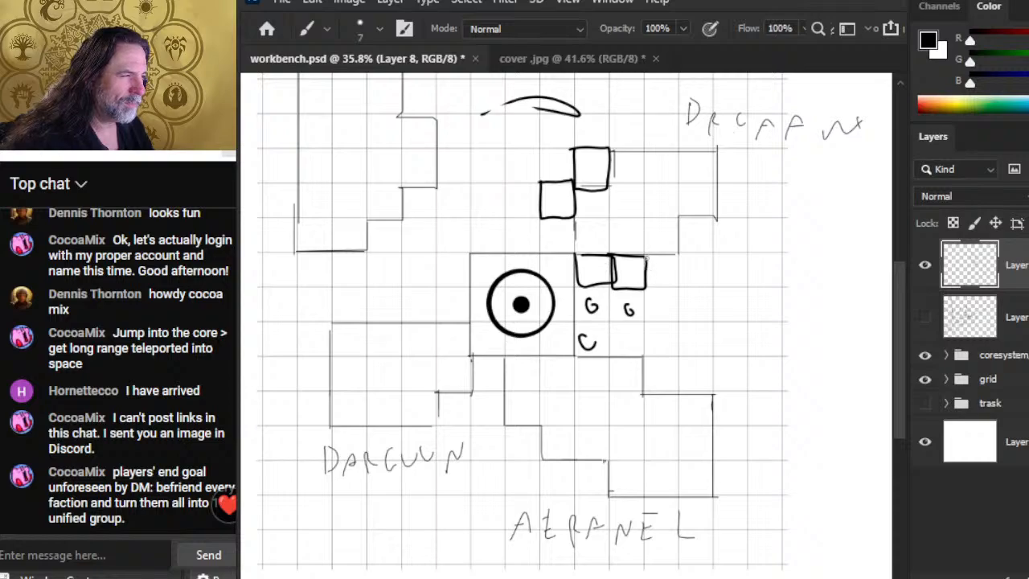
left_click_drag(646, 288, 665, 288)
key("e")
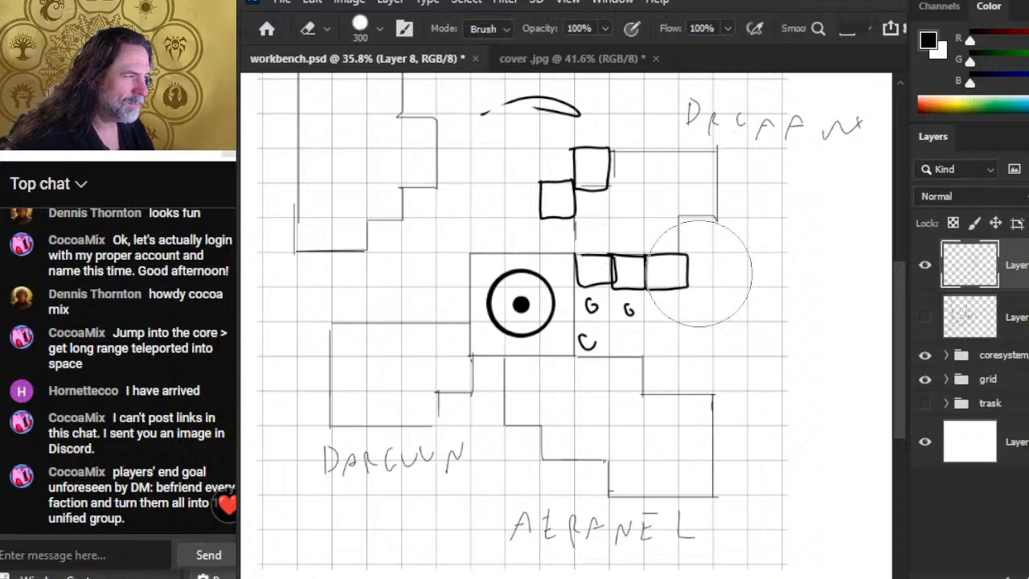
key("b")
mouse_move(680, 253)
left_mouse_down()
mouse_move(676, 292)
mouse_move(648, 287)
left_mouse_up()
left_click_drag(715, 253, 715, 287)
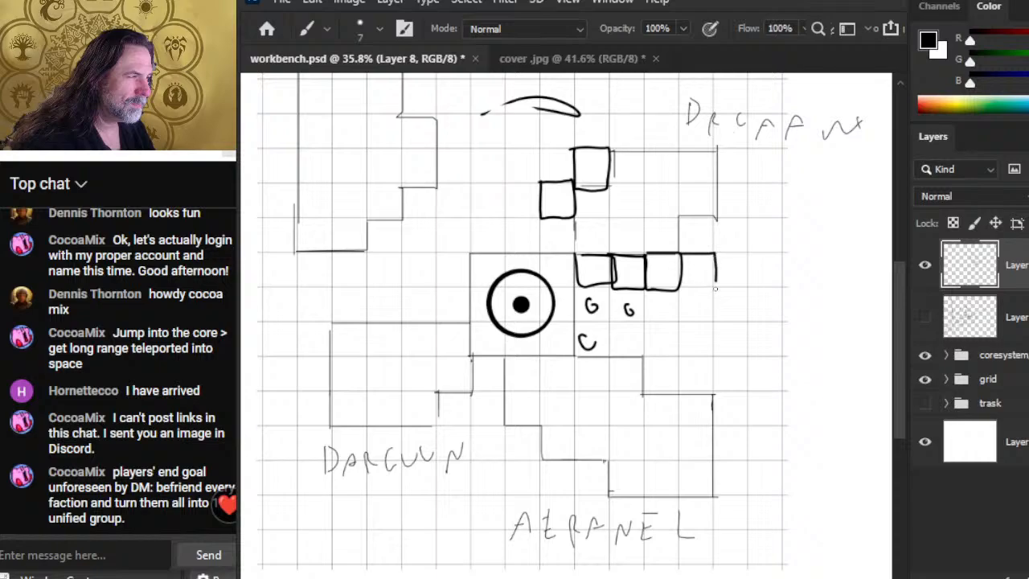
mouse_move(679, 217)
left_mouse_down()
mouse_move(718, 218)
mouse_move(719, 258)
left_mouse_up()
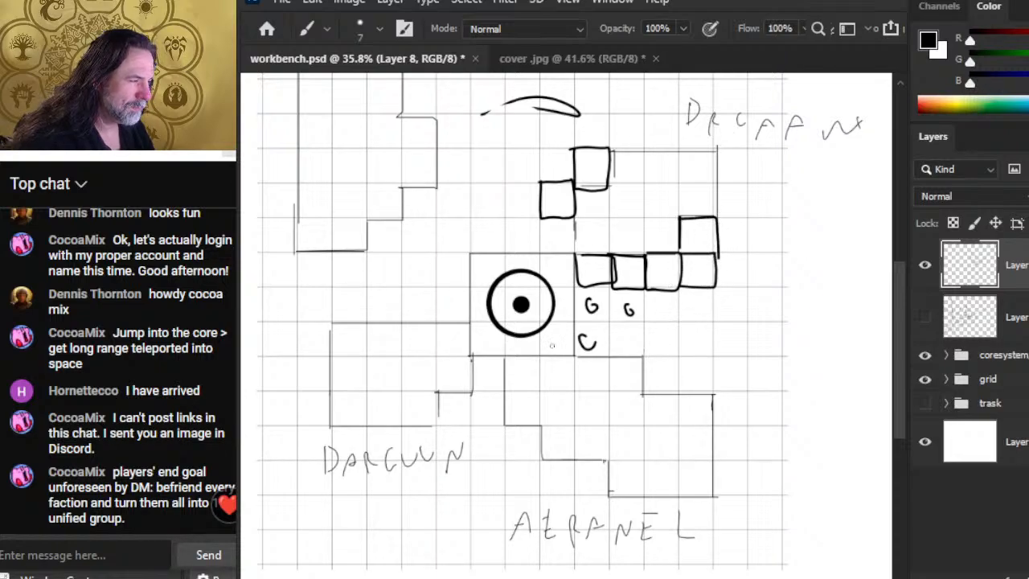
mouse_move(544, 256)
left_mouse_down()
mouse_move(576, 254)
mouse_move(562, 217)
left_mouse_up()
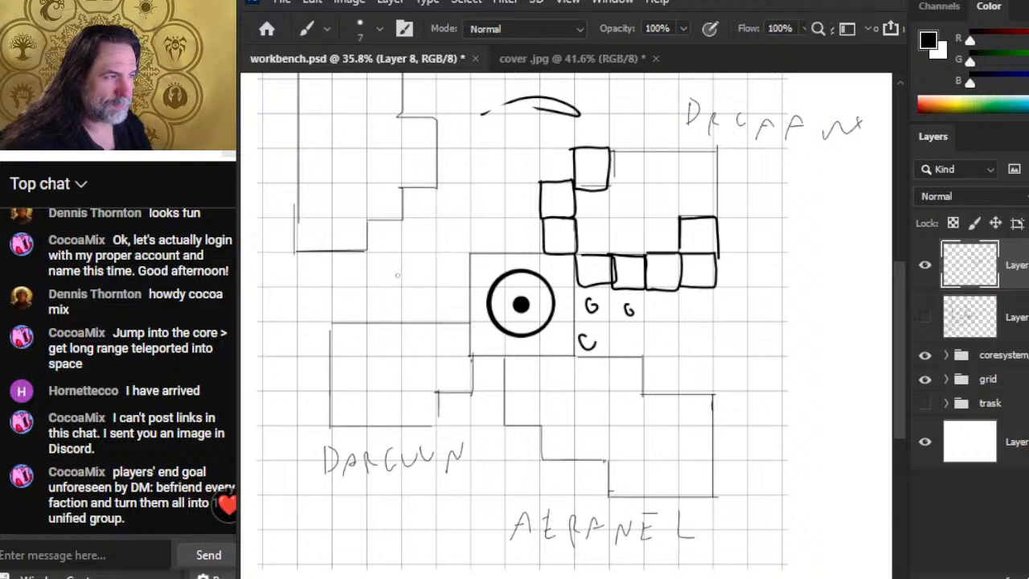
Outline two adjacent grid cells with the Brush along the south edge of the Sarlona territory.
mouse_move(300, 254)
left_mouse_down()
mouse_move(314, 290)
mouse_move(330, 289)
mouse_move(333, 255)
mouse_move(372, 291)
mouse_move(375, 260)
mouse_move(328, 253)
mouse_move(403, 255)
mouse_move(401, 220)
mouse_move(359, 246)
mouse_move(361, 278)
mouse_move(321, 296)
mouse_move(293, 356)
left_mouse_up()
key("e")
key("b")
mouse_move(300, 249)
left_mouse_down()
mouse_move(326, 291)
mouse_move(332, 253)
mouse_move(320, 257)
mouse_move(356, 287)
mouse_move(369, 252)
mouse_move(338, 252)
left_mouse_up()
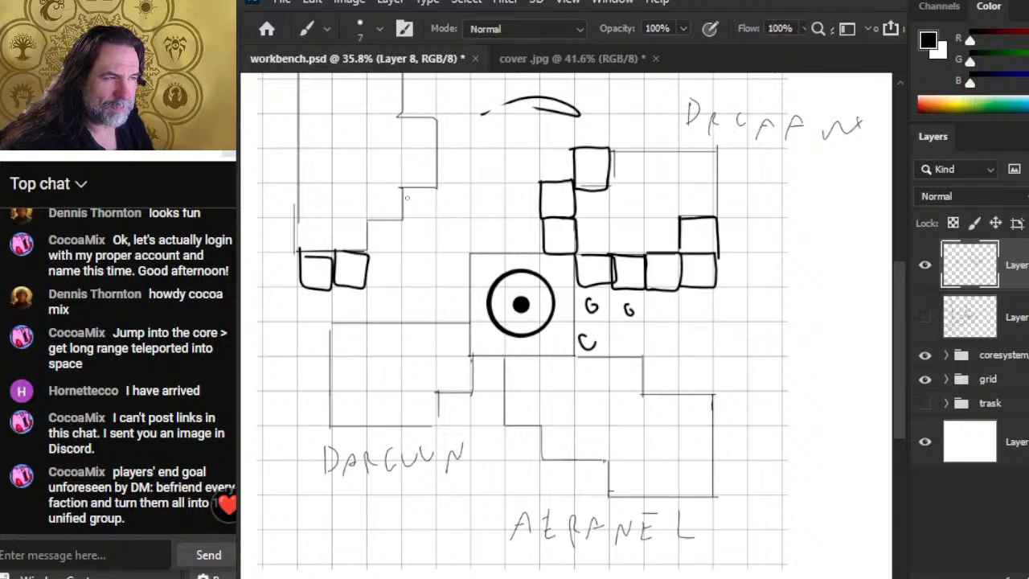
Erase the curved stroke north of the core and outline a row of four grid cells above the Droaam territory.
scroll(434, 140, "up", 2)
key("e")
left_click_drag(506, 138, 558, 108)
key("b")
mouse_move(584, 165)
left_mouse_down()
mouse_move(583, 197)
mouse_move(621, 161)
mouse_move(603, 205)
left_mouse_up()
mouse_move(619, 161)
left_mouse_down()
mouse_move(657, 164)
mouse_move(619, 207)
left_mouse_up()
mouse_move(655, 165)
left_mouse_down()
mouse_move(655, 195)
mouse_move(697, 194)
mouse_move(643, 170)
mouse_move(733, 185)
mouse_move(687, 164)
left_mouse_up()
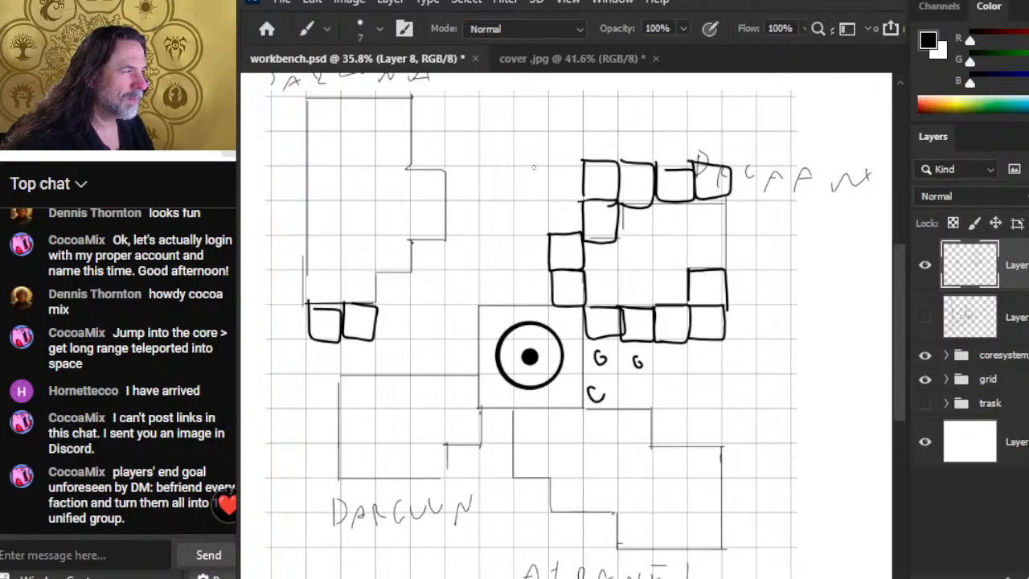
Outline seven single grid cells with the Brush along the stepped east and southeast edges of the Sarlona territory.
mouse_move(409, 167)
left_mouse_down()
mouse_move(440, 164)
mouse_move(412, 131)
mouse_move(427, 134)
mouse_move(411, 98)
mouse_move(402, 183)
left_mouse_up()
mouse_move(412, 241)
left_mouse_down()
mouse_move(446, 265)
mouse_move(414, 262)
mouse_move(377, 309)
mouse_move(376, 275)
left_mouse_up()
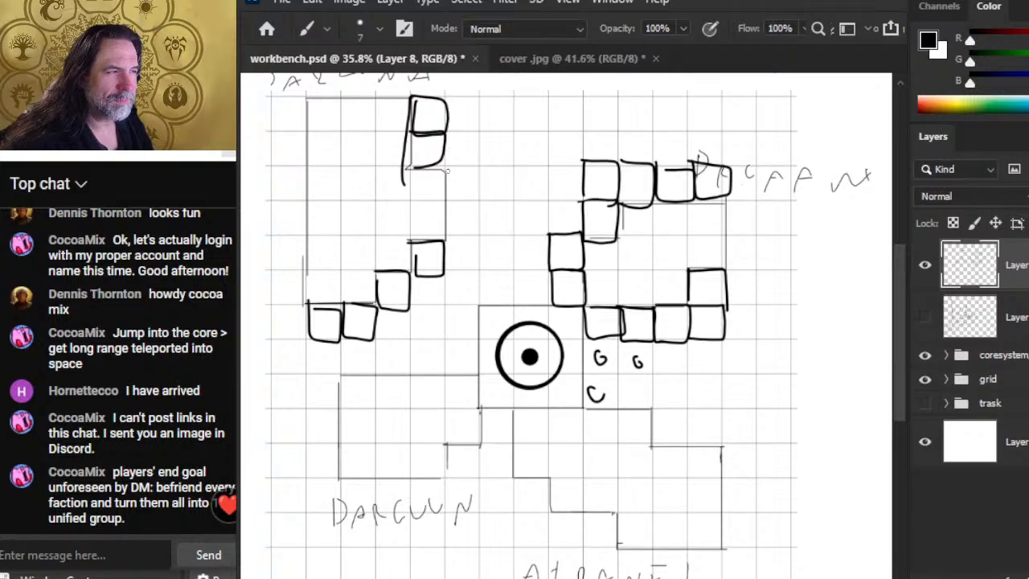
mouse_move(443, 162)
left_mouse_down()
mouse_move(477, 169)
mouse_move(450, 135)
mouse_move(479, 197)
mouse_move(480, 167)
left_mouse_up()
mouse_move(448, 201)
left_mouse_down()
mouse_move(481, 205)
mouse_move(452, 197)
left_mouse_up()
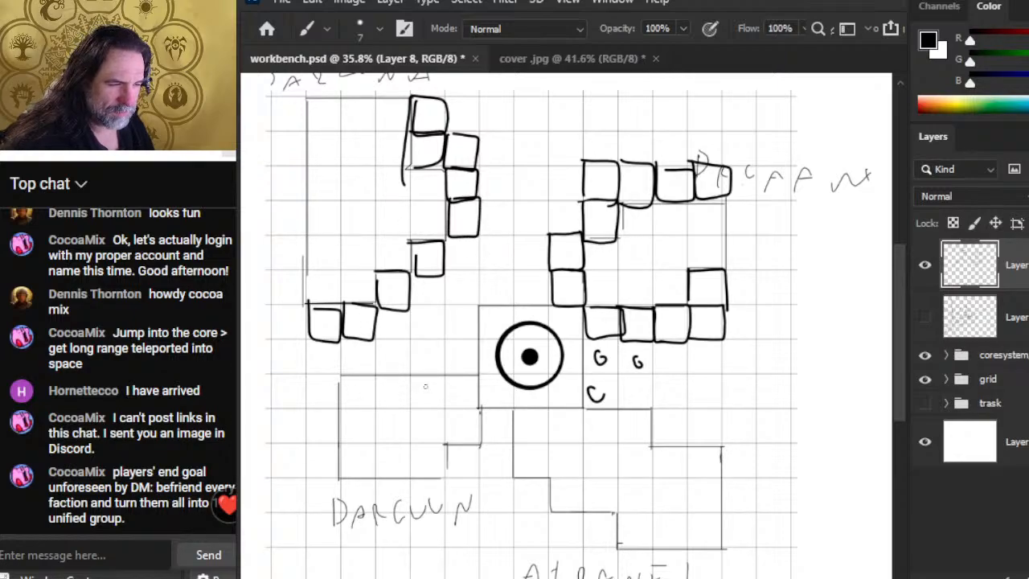
Outline two adjacent columns of grid cells with the Brush between the Darguun and Aeranel territories, south of the core.
mouse_move(484, 412)
left_mouse_down()
mouse_move(500, 453)
mouse_move(514, 417)
mouse_move(482, 412)
left_mouse_up()
mouse_move(446, 440)
left_mouse_down()
mouse_move(447, 479)
mouse_move(447, 442)
mouse_move(511, 472)
mouse_move(482, 453)
left_mouse_up()
mouse_move(501, 499)
left_mouse_down()
mouse_move(535, 318)
mouse_move(532, 331)
mouse_move(508, 301)
mouse_move(521, 369)
mouse_move(549, 332)
mouse_move(515, 331)
left_mouse_up()
mouse_move(478, 297)
left_mouse_down()
mouse_move(511, 331)
mouse_move(481, 297)
mouse_move(516, 364)
mouse_move(486, 331)
mouse_move(516, 399)
mouse_move(485, 362)
mouse_move(553, 399)
mouse_move(516, 363)
left_mouse_up()
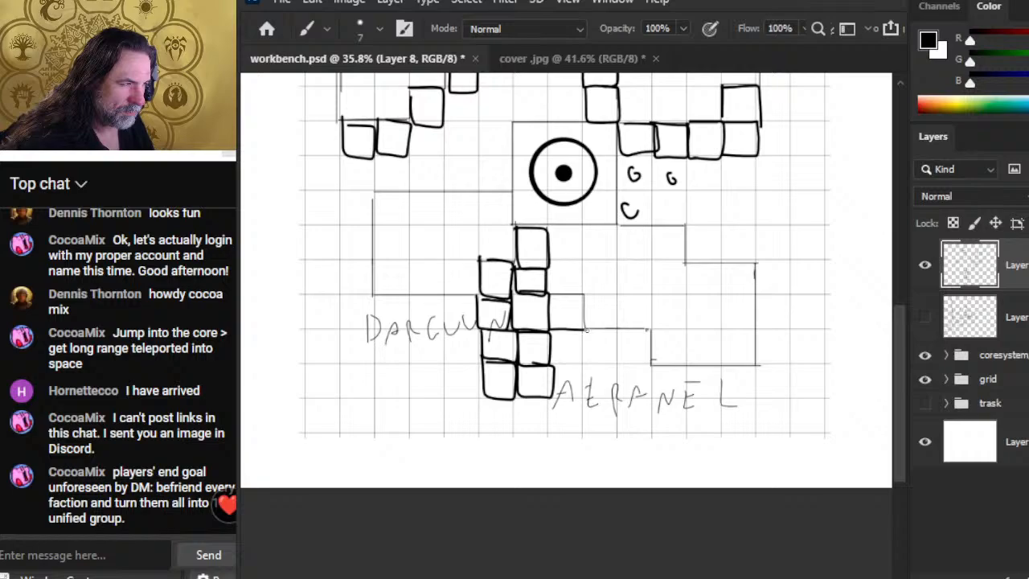
Outline four cells along Aeranel's stepped southwest edge and three cells along Darguun's south edge.
key("e")
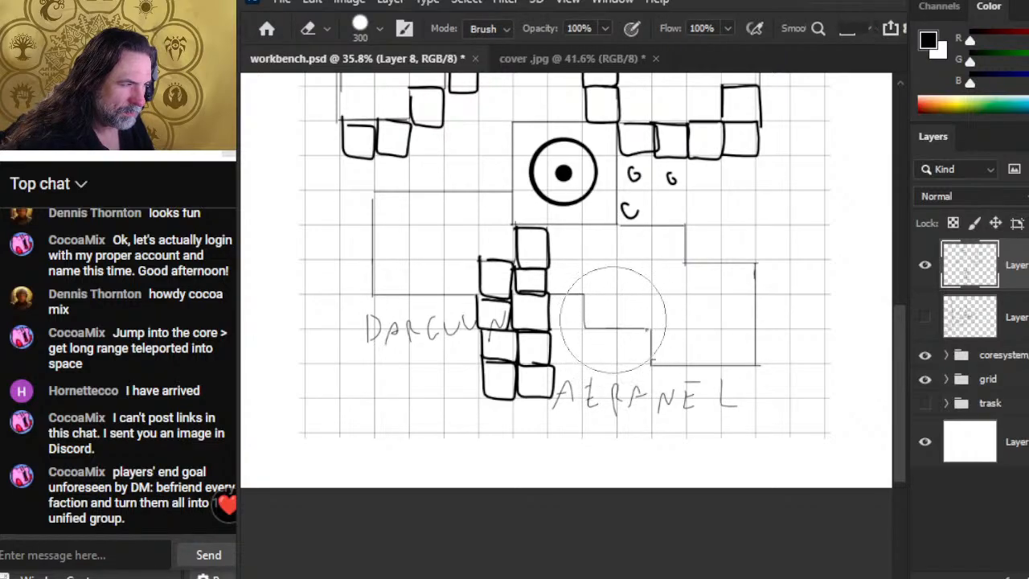
key("b")
mouse_move(550, 327)
left_mouse_down()
mouse_move(578, 326)
mouse_move(550, 294)
left_mouse_up()
mouse_move(549, 341)
left_mouse_down()
mouse_move(587, 366)
mouse_move(564, 328)
mouse_move(620, 361)
mouse_move(590, 326)
mouse_move(623, 365)
mouse_move(624, 327)
left_mouse_up()
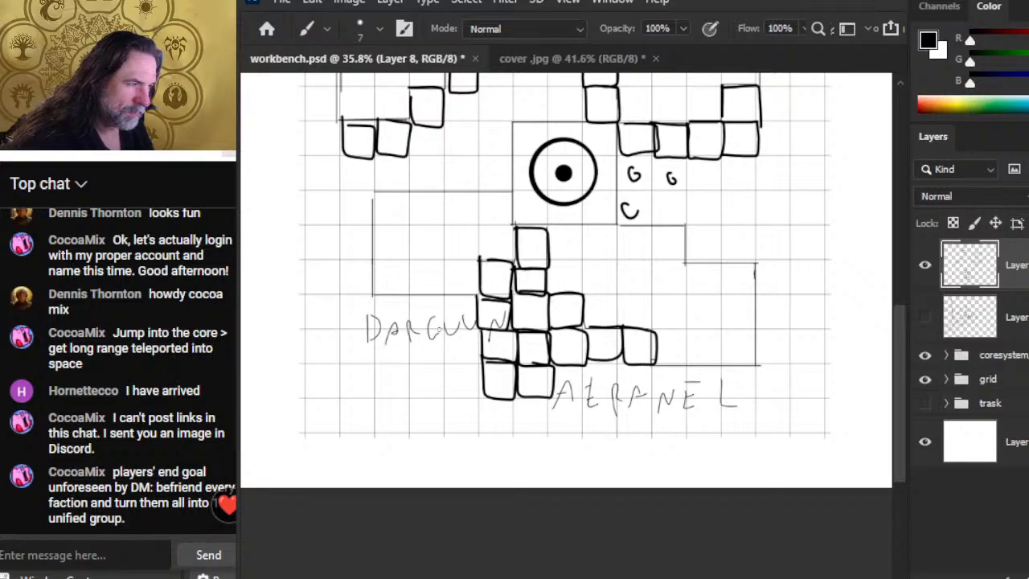
mouse_move(374, 293)
left_mouse_down()
mouse_move(376, 330)
mouse_move(482, 315)
mouse_move(374, 293)
mouse_move(404, 332)
left_mouse_up()
left_click_drag(441, 292, 441, 335)
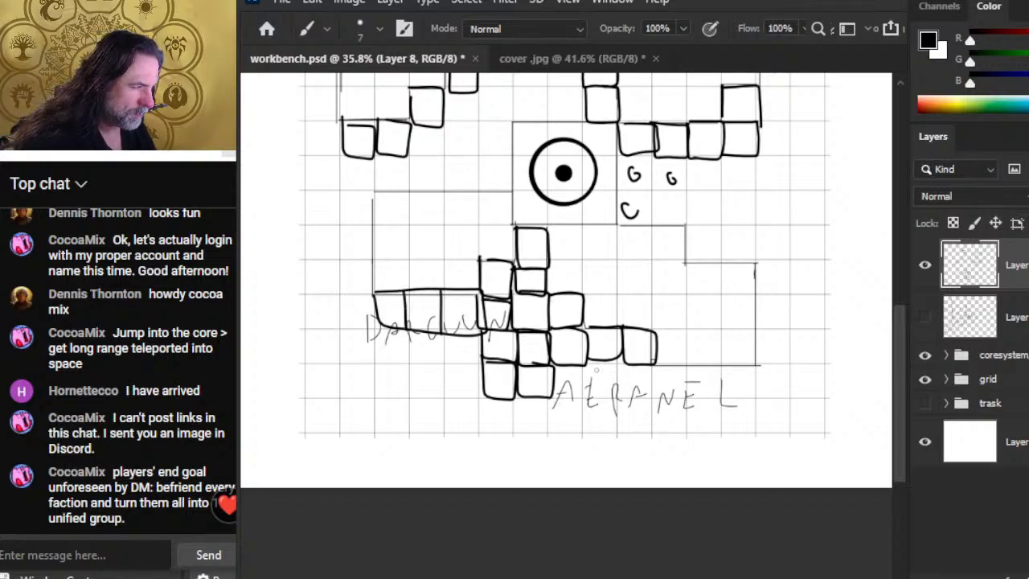
Brush a long strip below the Aeranel territory, reduce the Eraser size to 50, and rework the strip's western part.
mouse_move(552, 395)
left_mouse_down()
mouse_move(767, 402)
mouse_move(736, 369)
mouse_move(559, 373)
left_mouse_up()
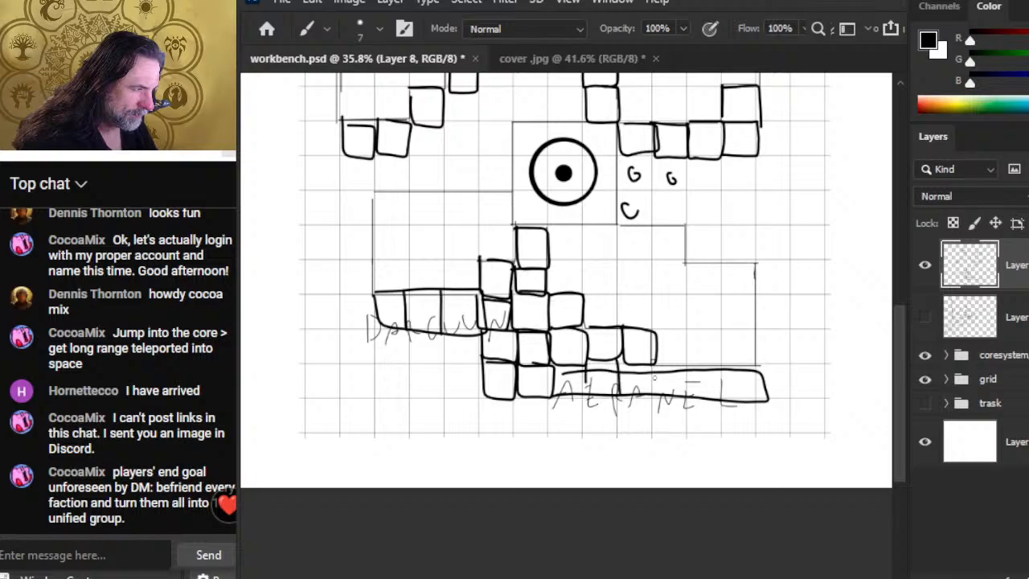
key("e")
key("bracketleft")
key("bracketleft")
key("bracketleft")
key("bracketleft")
key("bracketleft")
key("bracketleft")
left_click_drag(573, 385, 676, 378)
key("b")
left_click_drag(565, 398, 615, 397)
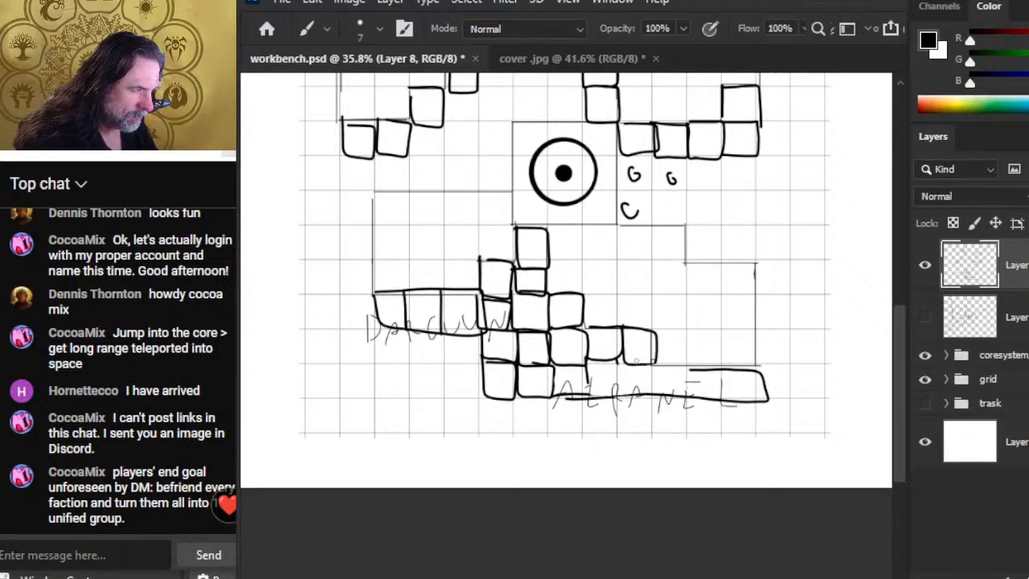
Redraw the strip below Aeranel as separate grid cells with the Brush, erasing the misplaced lines.
mouse_move(649, 366)
left_mouse_down()
mouse_move(757, 360)
mouse_move(741, 376)
mouse_move(769, 374)
mouse_move(755, 372)
mouse_move(720, 404)
left_mouse_up()
key("e")
key("b")
mouse_move(665, 371)
left_mouse_down()
mouse_move(744, 366)
mouse_move(770, 400)
mouse_move(720, 402)
left_mouse_up()
key("e")
mouse_move(759, 375)
left_mouse_down()
mouse_move(735, 404)
mouse_move(757, 366)
mouse_move(723, 394)
left_mouse_up()
key("b")
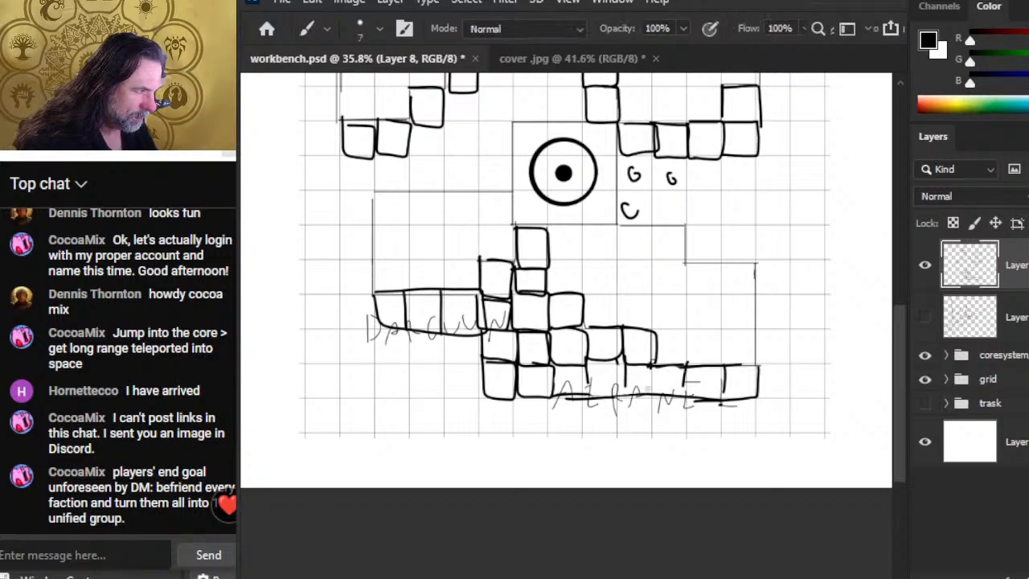
mouse_move(626, 357)
left_mouse_down()
mouse_move(627, 392)
mouse_move(652, 394)
left_mouse_up()
key("e")
key("b")
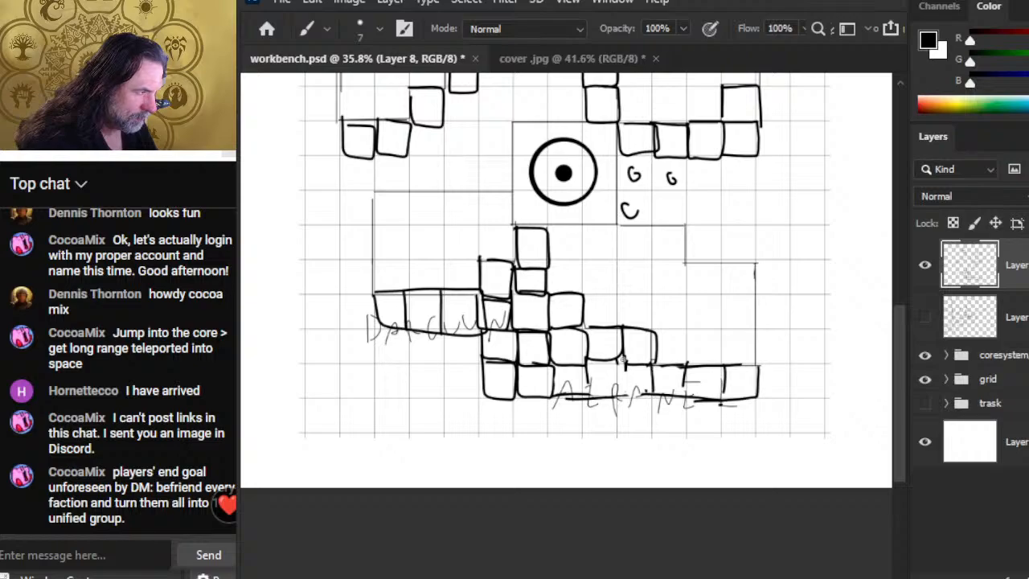
key("e")
mouse_move(614, 365)
left_mouse_down()
mouse_move(594, 366)
mouse_move(617, 357)
left_mouse_up()
key("b")
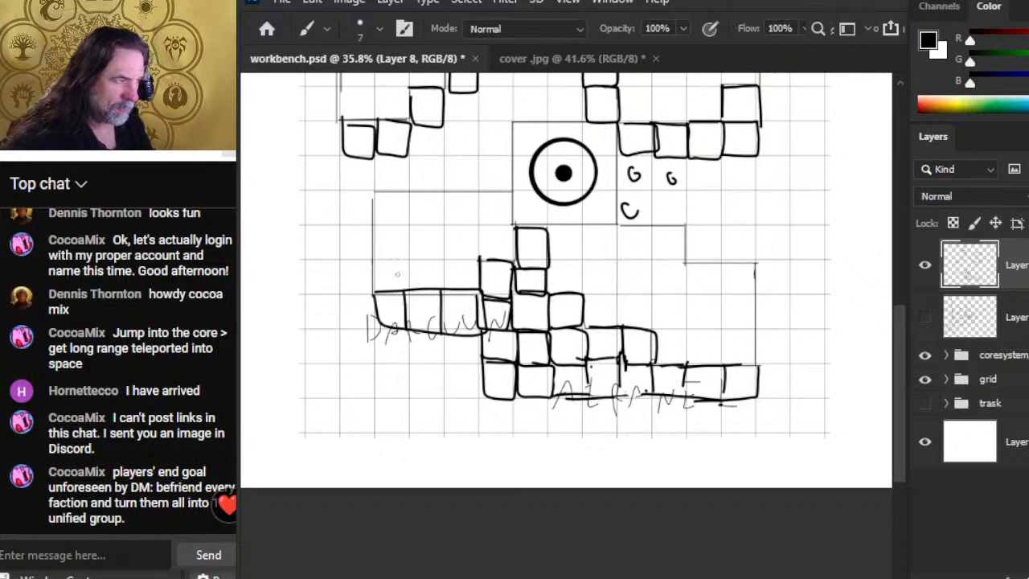
Outline a column of four grid cells along the west edge of the Darguun territory.
mouse_move(482, 180)
left_mouse_down()
mouse_move(460, 172)
mouse_move(481, 252)
mouse_move(500, 272)
left_mouse_up()
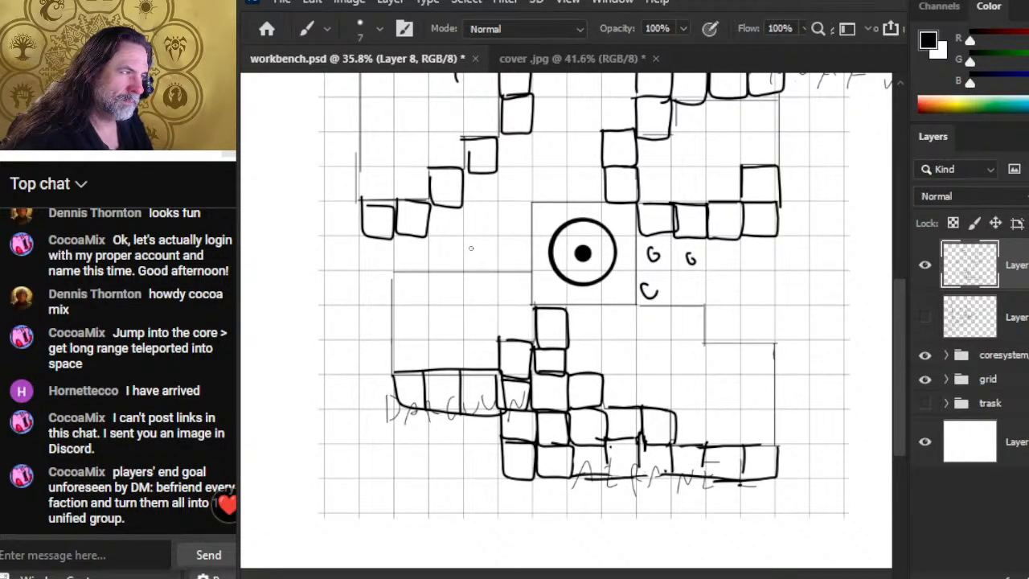
left_click_drag(362, 273, 395, 271)
mouse_move(362, 308)
left_mouse_down()
mouse_move(391, 334)
mouse_move(395, 302)
left_mouse_up()
mouse_move(361, 333)
left_mouse_down()
mouse_move(363, 376)
mouse_move(396, 339)
left_mouse_up()
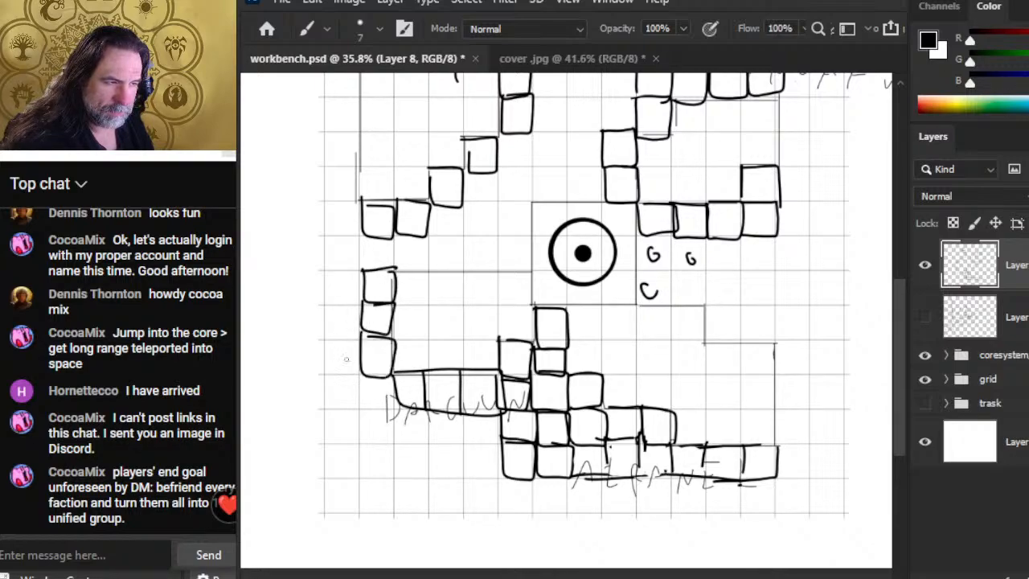
mouse_move(363, 371)
left_mouse_down()
mouse_move(398, 407)
mouse_move(396, 371)
left_mouse_up()
left_click_drag(361, 412, 362, 476)
key("ctrl+z")
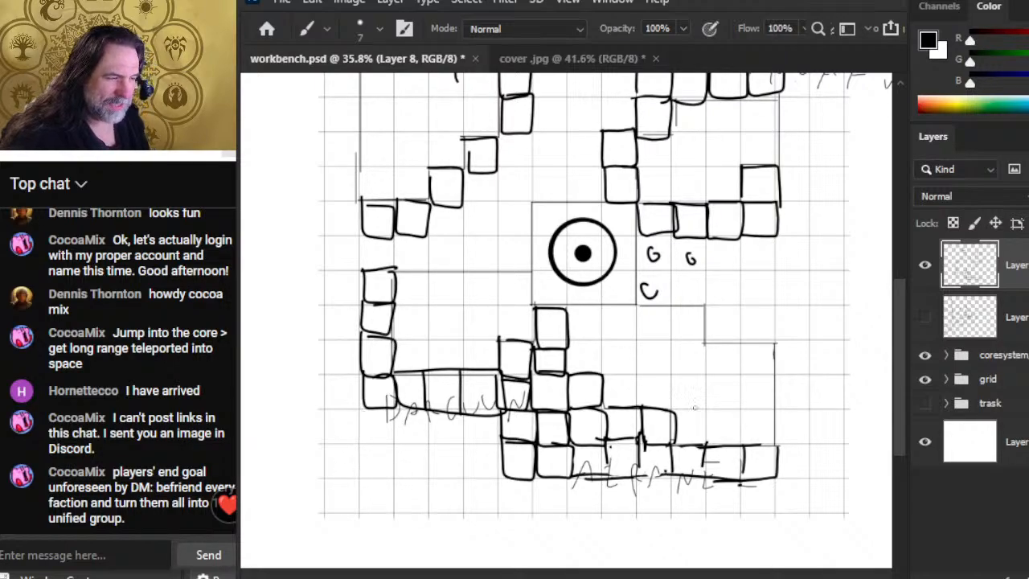
Outline one extra cell at the west end of Sarlona's south row and one beside Darguun's northwest cell.
left_click_drag(510, 285, 516, 429)
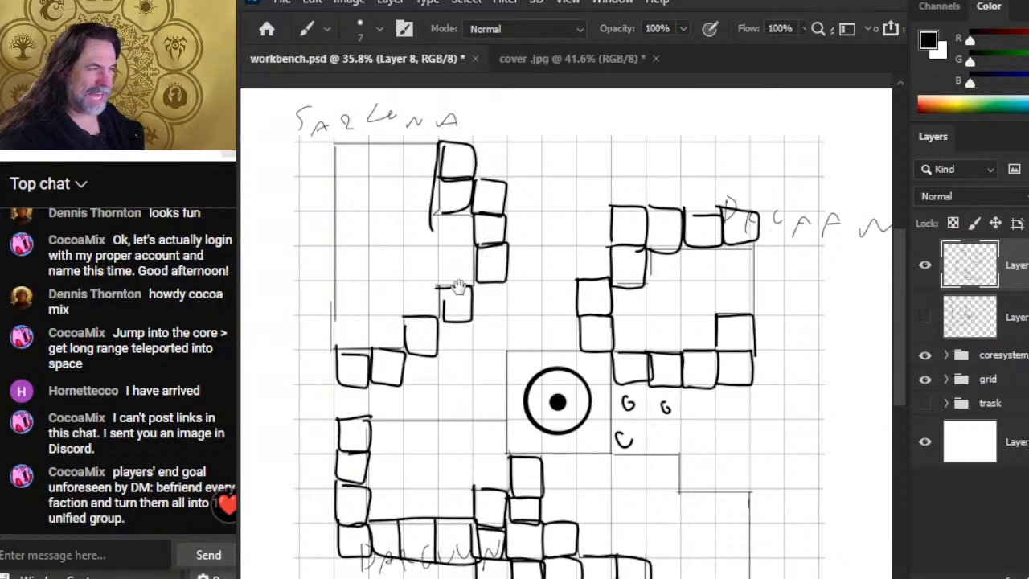
mouse_move(301, 353)
left_mouse_down()
mouse_move(335, 387)
mouse_move(304, 352)
left_mouse_up()
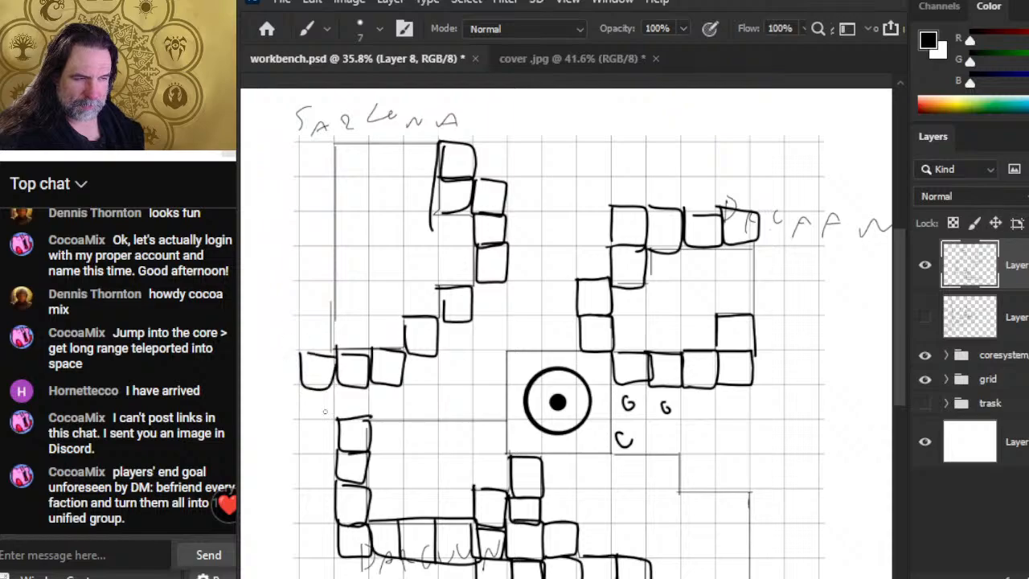
mouse_move(319, 425)
left_mouse_down()
mouse_move(306, 421)
mouse_move(331, 455)
mouse_move(341, 416)
left_mouse_up()
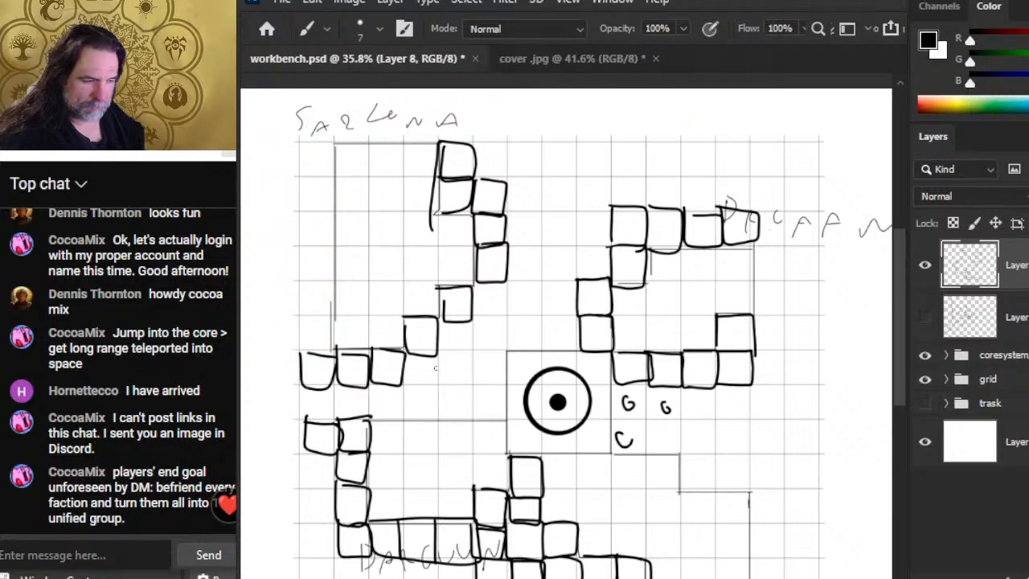
Enlarge the Eraser to 80 and erase the two extra cells at the grid's west edge.
left_click_drag(409, 441, 393, 361)
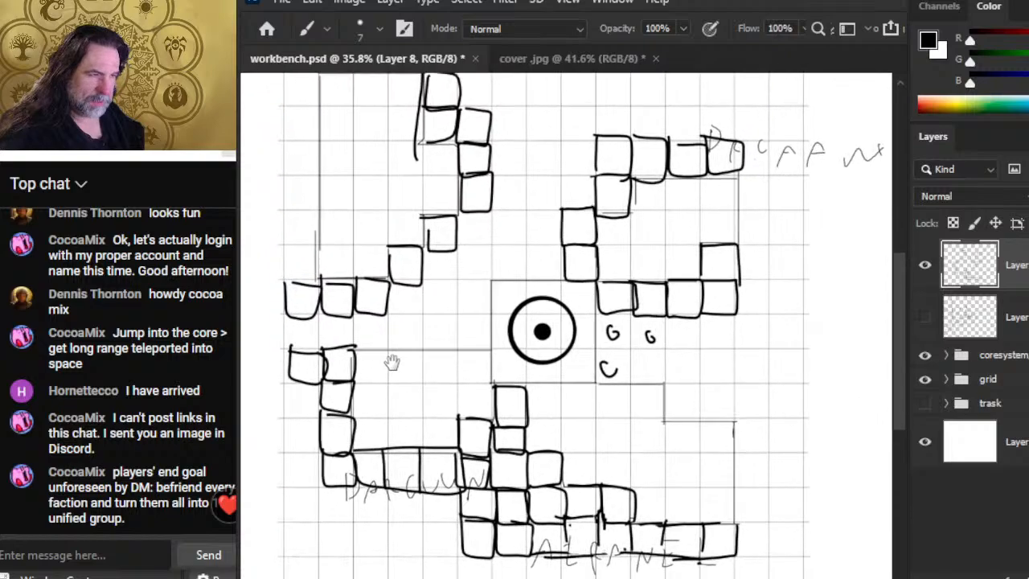
key("z")
left_click_drag(442, 391, 366, 400)
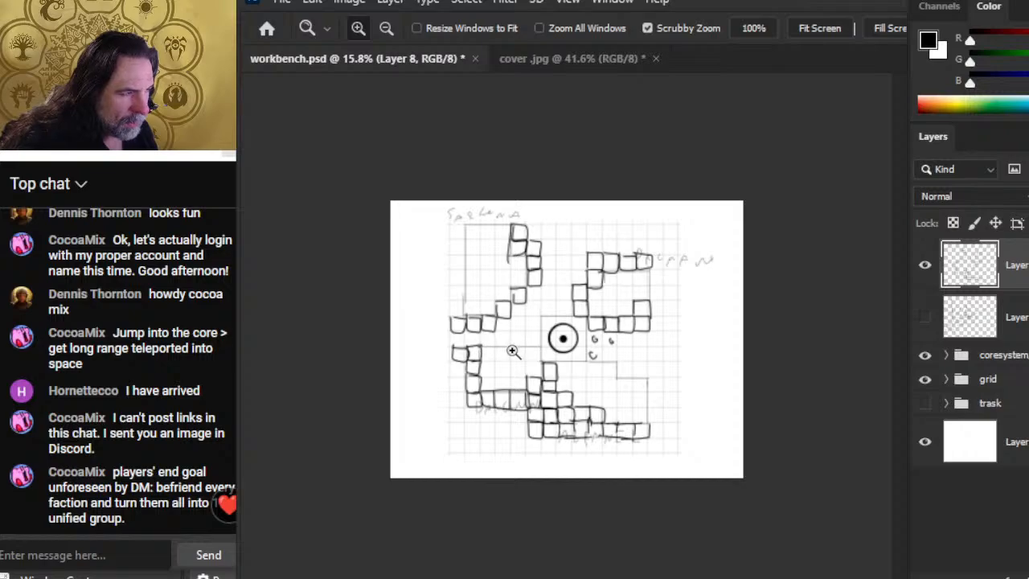
key("e")
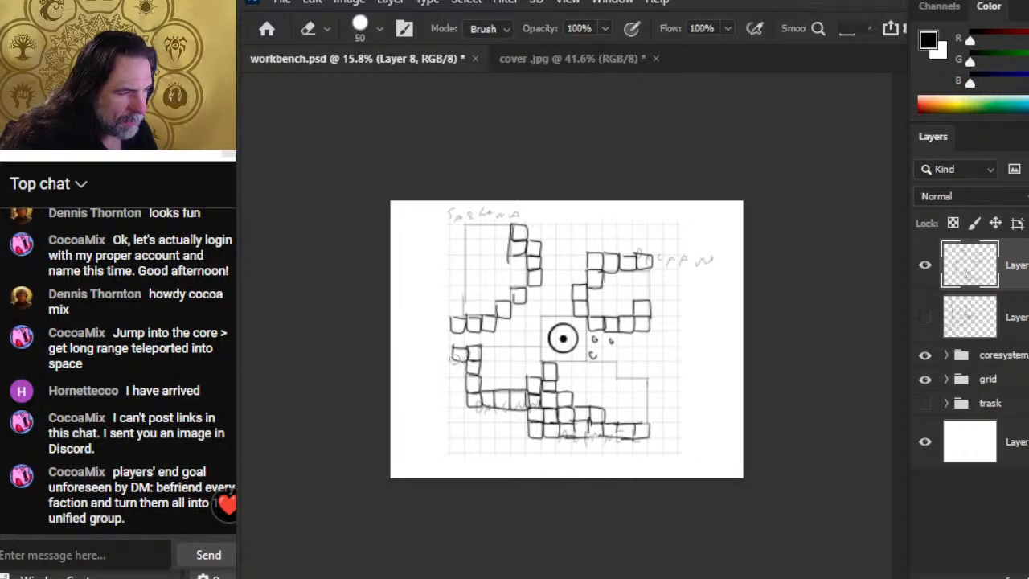
key("bracketright")
key("bracketright")
key("bracketright")
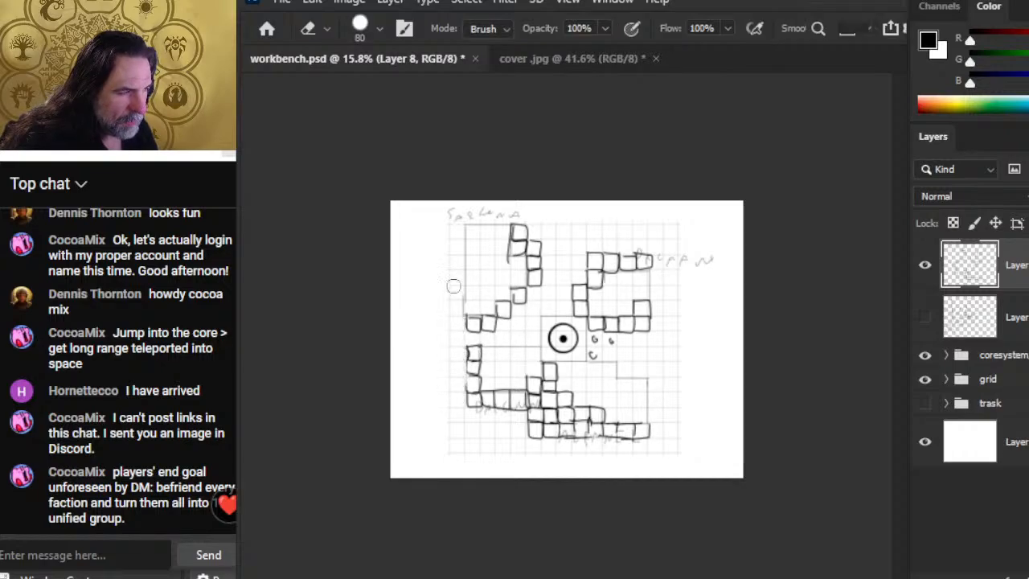
Outline a row of three grid cells with the Brush between the Sarlona and Darguun border cells.
key("z")
left_click(454, 313)
key("b")
mouse_move(402, 297)
left_mouse_down()
mouse_move(417, 337)
mouse_move(407, 342)
mouse_move(434, 350)
mouse_move(411, 325)
mouse_move(451, 337)
mouse_move(433, 324)
mouse_move(466, 322)
mouse_move(453, 348)
mouse_move(467, 318)
mouse_move(462, 356)
mouse_move(453, 348)
mouse_move(476, 325)
mouse_move(488, 342)
mouse_move(480, 328)
mouse_move(476, 348)
mouse_move(475, 328)
mouse_move(477, 349)
mouse_move(428, 349)
left_mouse_up()
mouse_move(480, 326)
left_mouse_down()
mouse_move(500, 326)
mouse_move(486, 321)
left_mouse_up()
Erase the G and C marks east of the core and straighten the borders of the cell row south of Droaam.
key("e")
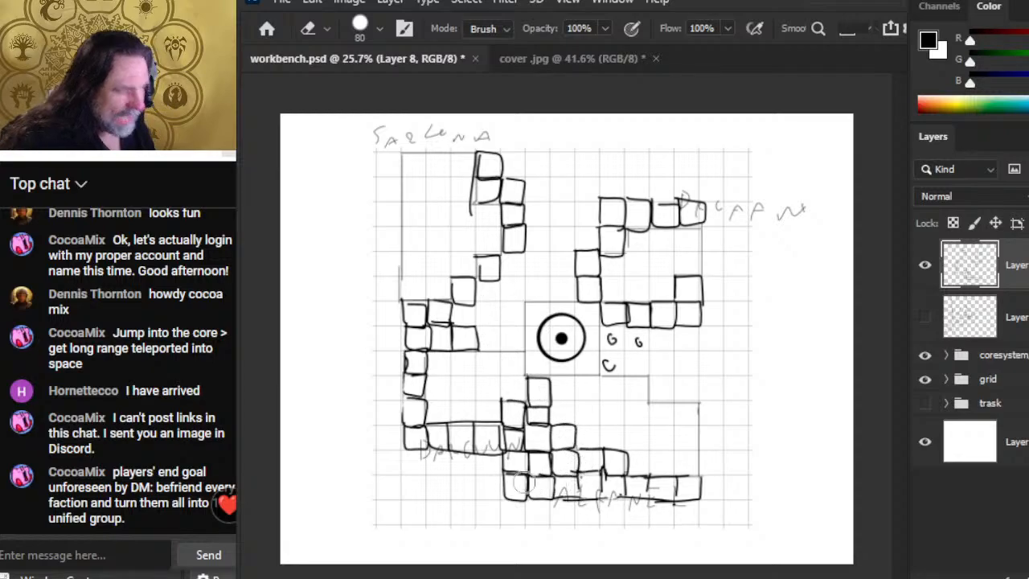
mouse_move(598, 348)
left_mouse_down()
mouse_move(607, 372)
mouse_move(618, 351)
mouse_move(597, 341)
mouse_move(625, 342)
mouse_move(620, 366)
left_mouse_up()
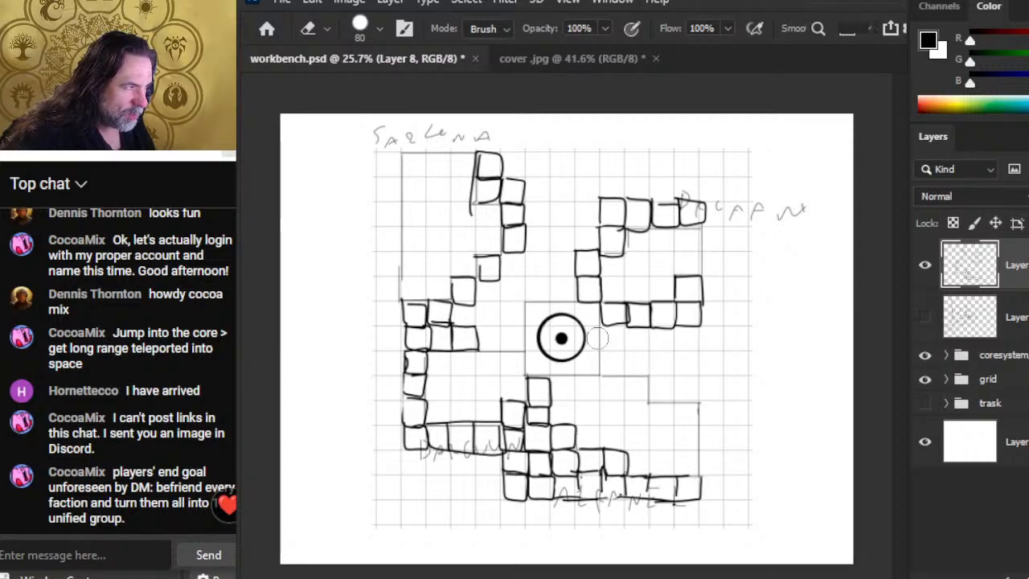
key("b")
left_click_drag(601, 325, 705, 325)
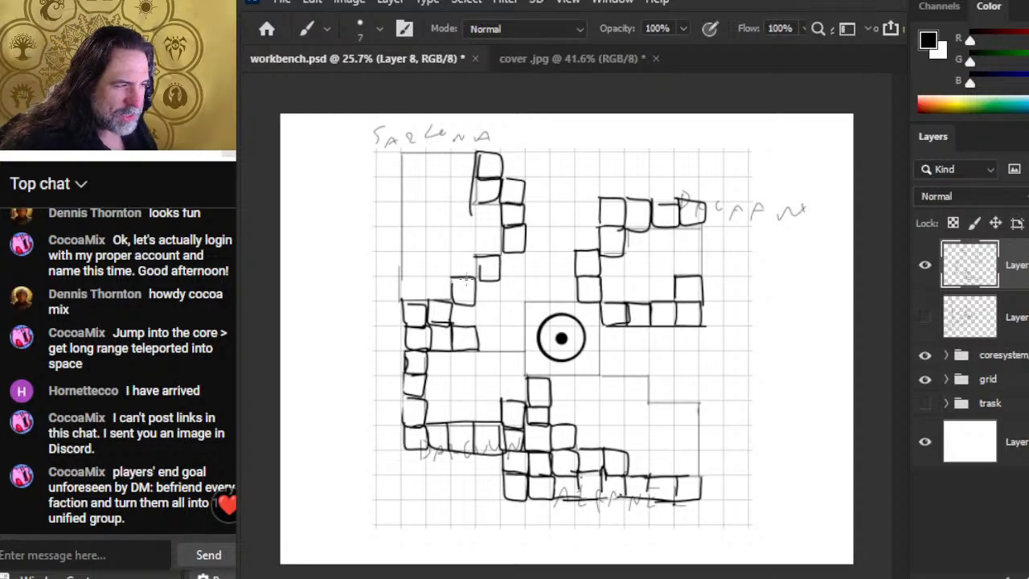
key("e")
mouse_move(614, 323)
left_mouse_down()
mouse_move(625, 308)
mouse_move(618, 326)
mouse_move(601, 300)
left_mouse_up()
key("b")
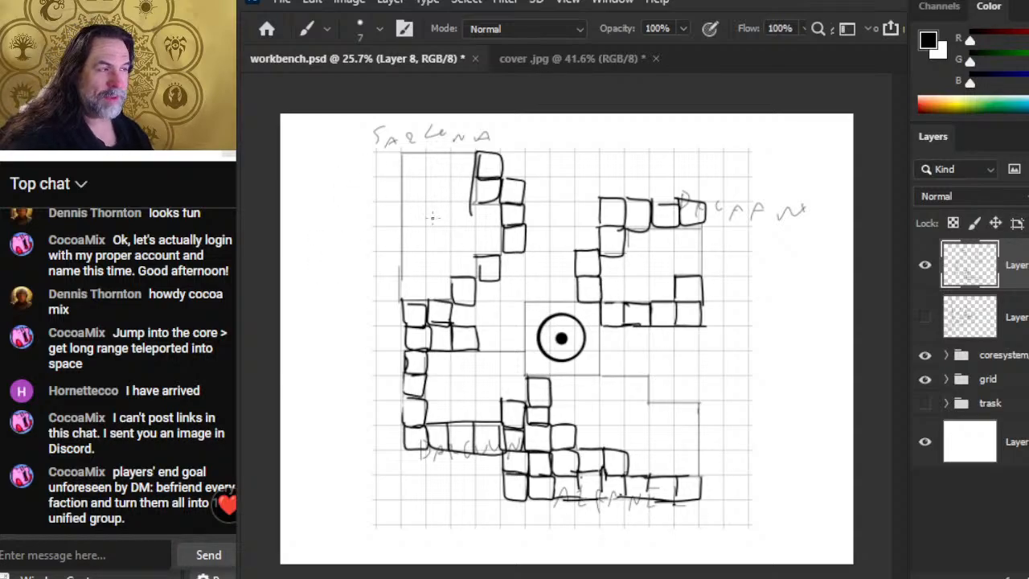
Erase the slanted stroke beside Sarlona's two northeastern border cells and redraw their west edge straight.
key("e")
left_click_drag(465, 161, 472, 228)
key("b")
mouse_move(479, 146)
left_mouse_down()
mouse_move(479, 201)
mouse_move(499, 204)
left_mouse_up()
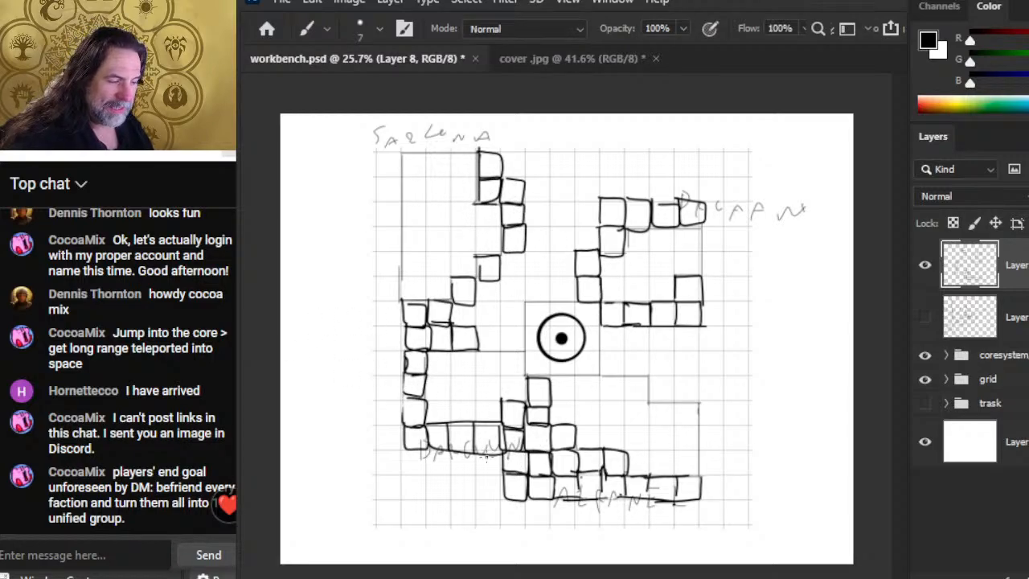
Try marking the open cells west of the core with brushed X marks.
mouse_move(508, 313)
left_mouse_down()
mouse_move(491, 357)
mouse_move(516, 315)
mouse_move(498, 344)
mouse_move(485, 344)
mouse_move(520, 342)
mouse_move(483, 372)
left_mouse_up()
key("ctrl+z")
key("ctrl+z")
key("ctrl+z")
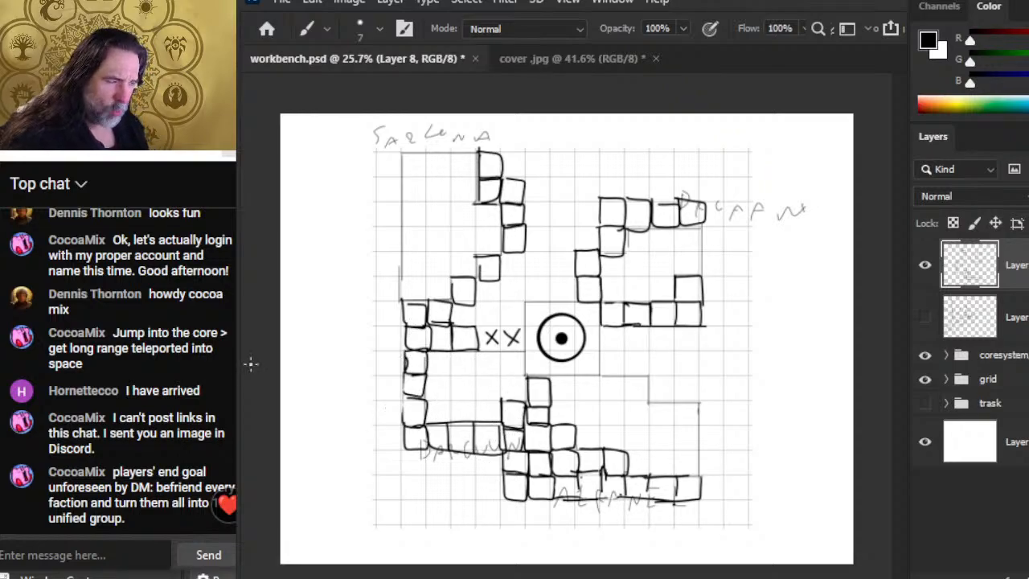
left_click_drag(508, 331, 516, 342)
left_click_drag(456, 309, 474, 322)
mouse_move(476, 308)
left_mouse_down()
mouse_move(457, 330)
mouse_move(479, 314)
mouse_move(463, 320)
mouse_move(492, 320)
mouse_move(498, 348)
mouse_move(524, 325)
left_mouse_up()
Erase the X marks west of the core and repair the borders of the neighbouring outlined cells.
key("e")
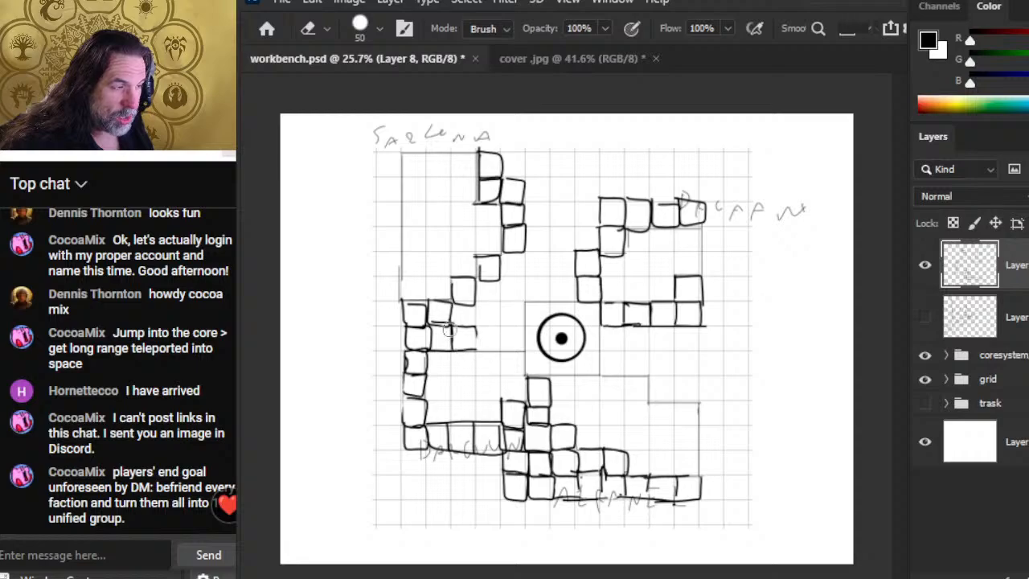
key("b")
mouse_move(451, 288)
left_mouse_down()
mouse_move(450, 323)
mouse_move(476, 349)
left_mouse_up()
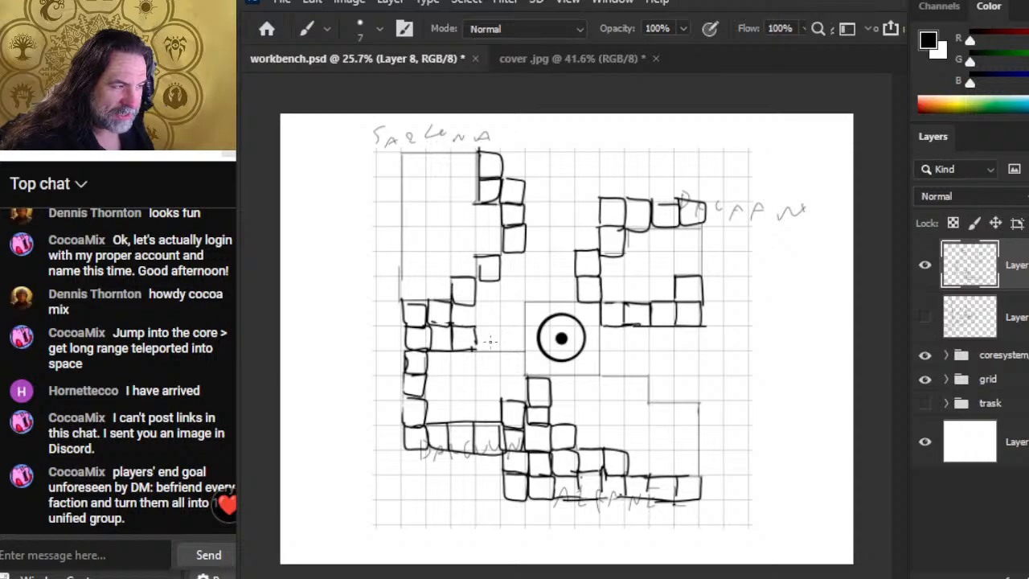
Brush 1s in the open cells west and northwest of the core and two 2s in the row above it.
mouse_move(487, 332)
left_mouse_down()
mouse_move(487, 344)
mouse_move(508, 344)
mouse_move(487, 309)
left_mouse_up()
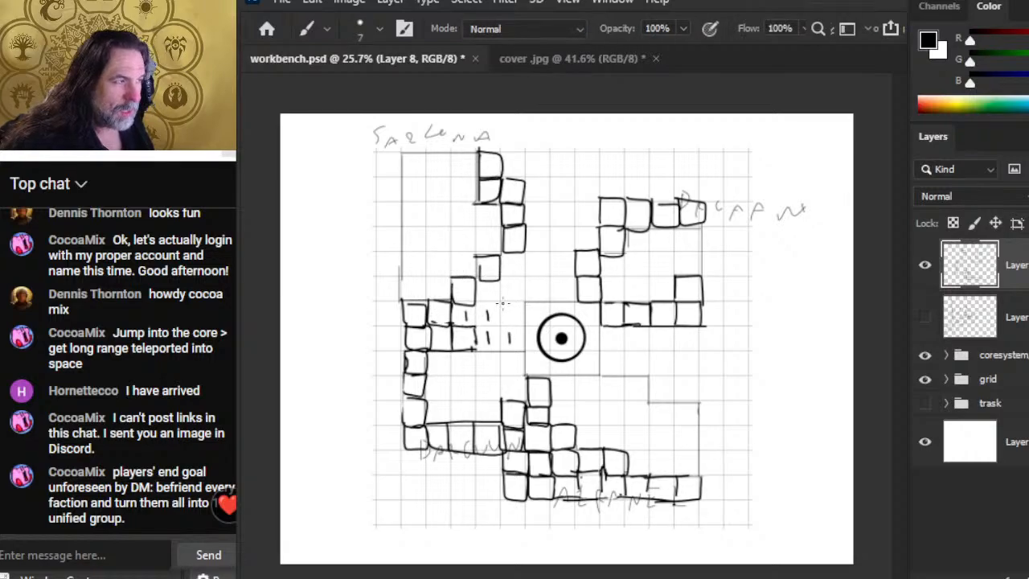
key("e")
mouse_move(484, 285)
left_mouse_down()
mouse_move(500, 280)
mouse_move(493, 274)
mouse_move(485, 296)
mouse_move(546, 295)
left_mouse_up()
key("b")
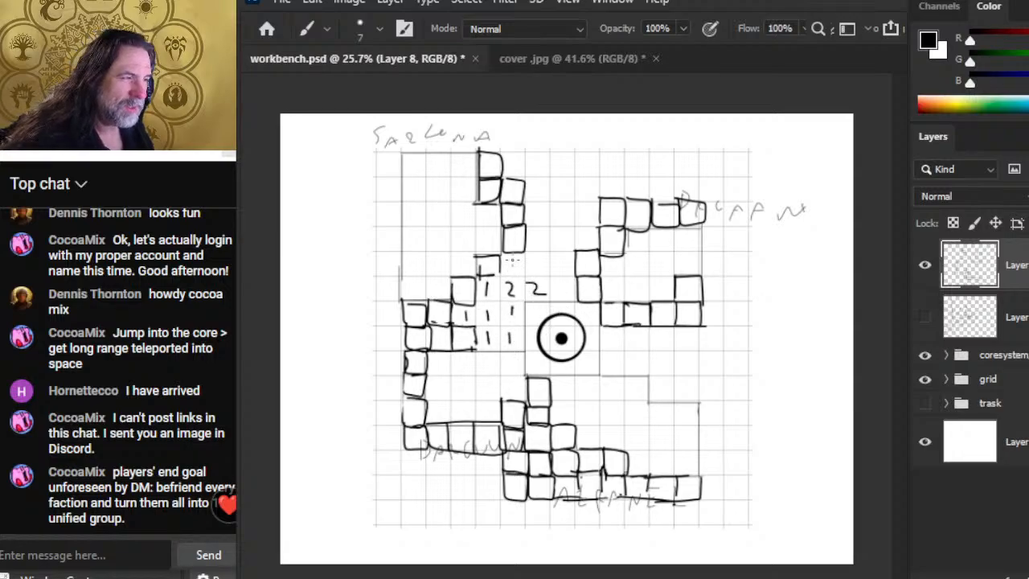
Brush 2s in eight open cells north of the core, between the Sarlona and Droaam border cells.
mouse_move(511, 261)
left_mouse_down()
mouse_move(521, 277)
mouse_move(549, 268)
mouse_move(537, 254)
mouse_move(570, 294)
left_mouse_up()
key("e")
key("b")
mouse_move(536, 234)
left_mouse_down()
mouse_move(571, 268)
mouse_move(568, 246)
left_mouse_up()
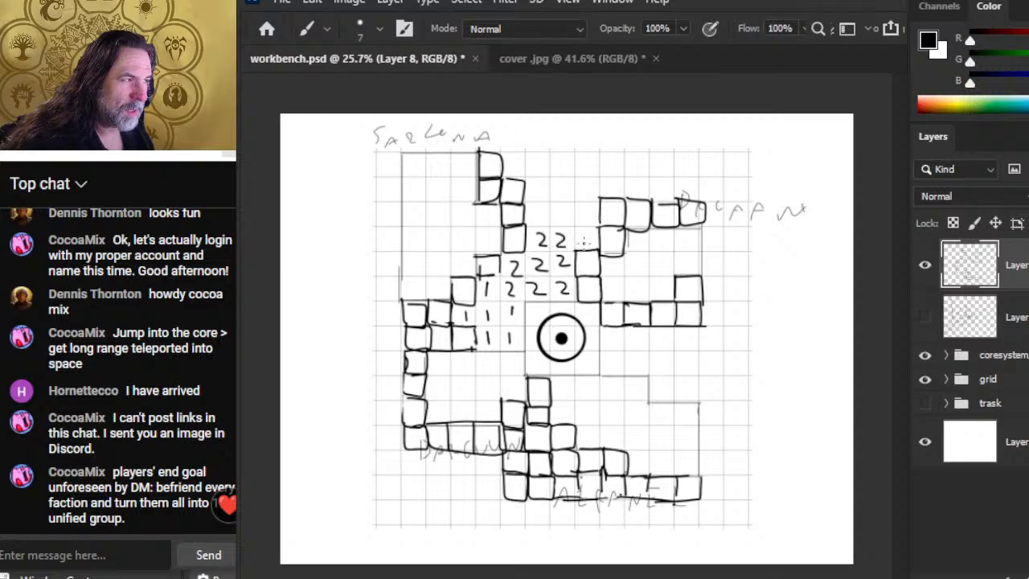
left_click_drag(553, 213, 567, 224)
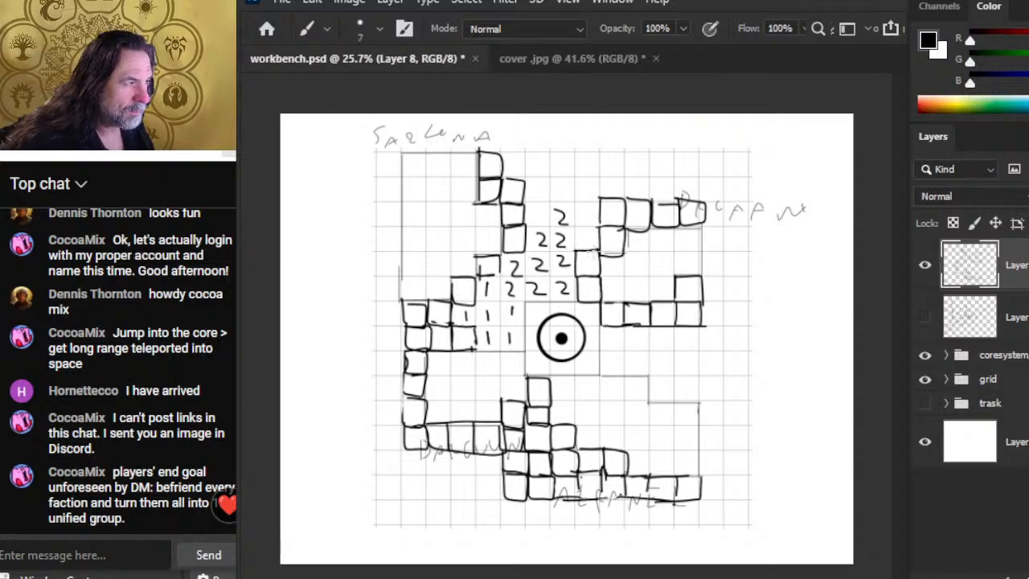
left_click_drag(558, 187, 574, 202)
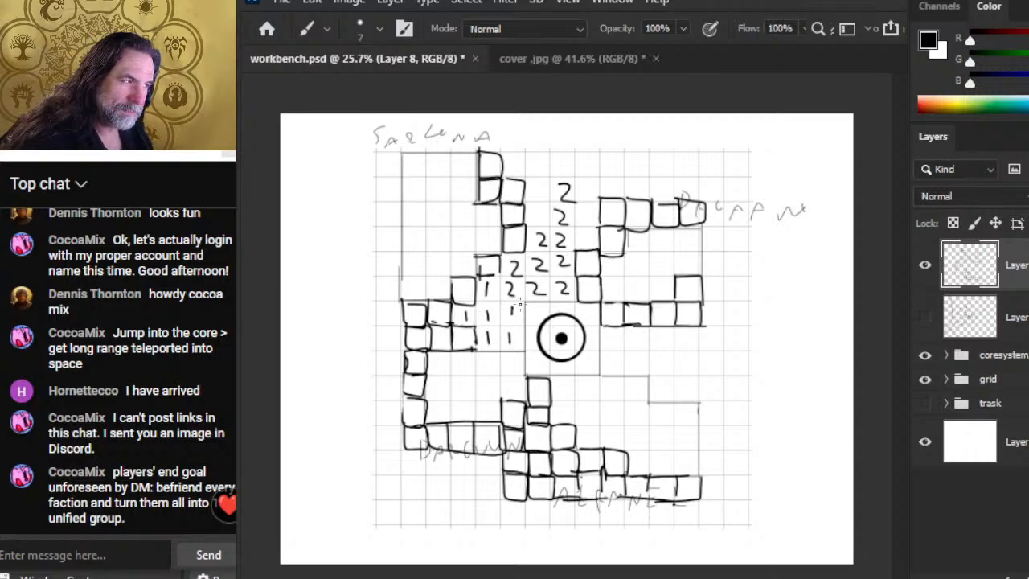
Replace the 2 in the cell diagonally northwest of the core with a 1.
key("e")
left_click_drag(508, 281, 508, 299)
key("b")
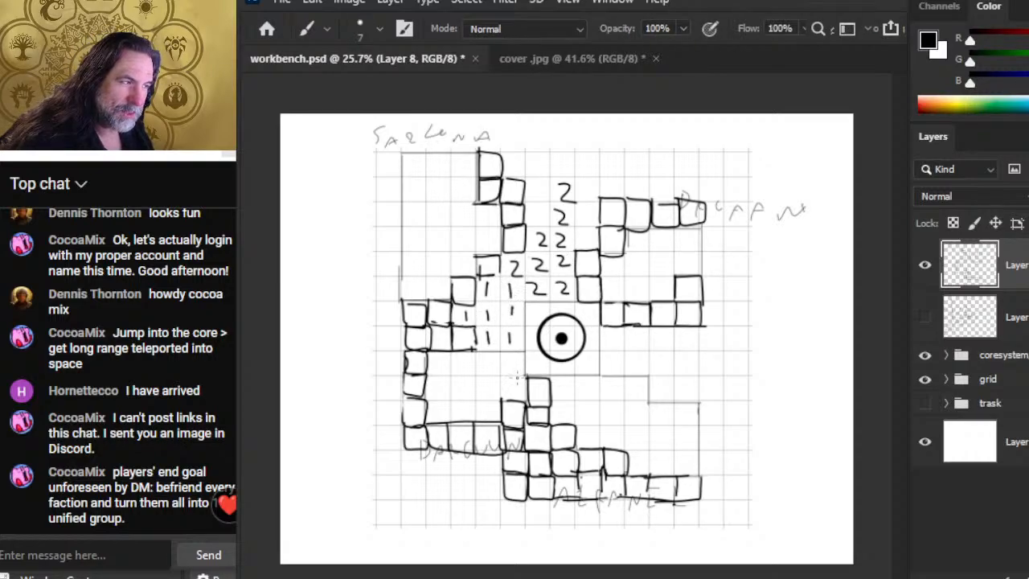
Brush 0s in three open cells directly east of the core, retouching them with the Eraser.
key("e")
mouse_move(515, 257)
left_mouse_down()
mouse_move(510, 272)
mouse_move(520, 273)
left_mouse_up()
key("b")
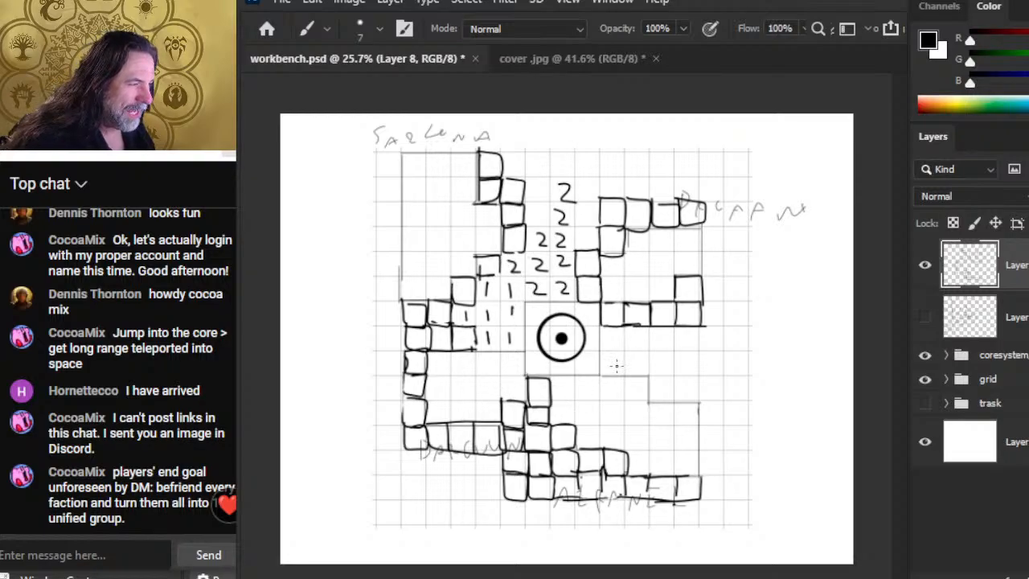
left_click_drag(617, 359, 619, 375)
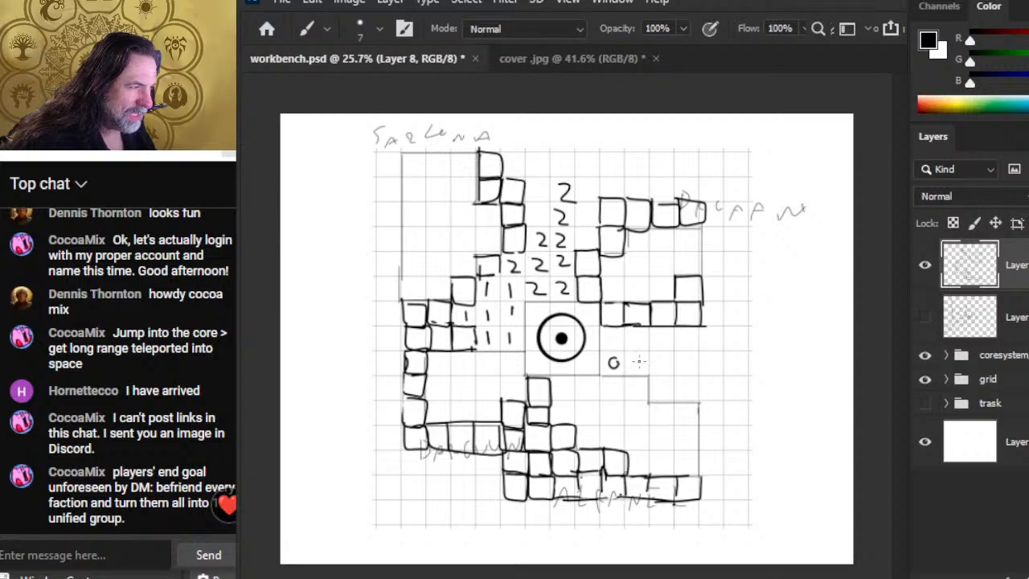
left_click_drag(618, 333, 611, 341)
left_click_drag(637, 336, 633, 345)
key("e")
mouse_move(619, 339)
left_mouse_down()
mouse_move(615, 348)
mouse_move(627, 342)
mouse_move(630, 355)
mouse_move(614, 342)
mouse_move(635, 339)
mouse_move(614, 358)
mouse_move(613, 338)
left_mouse_up()
key("b")
key("e")
key("b")
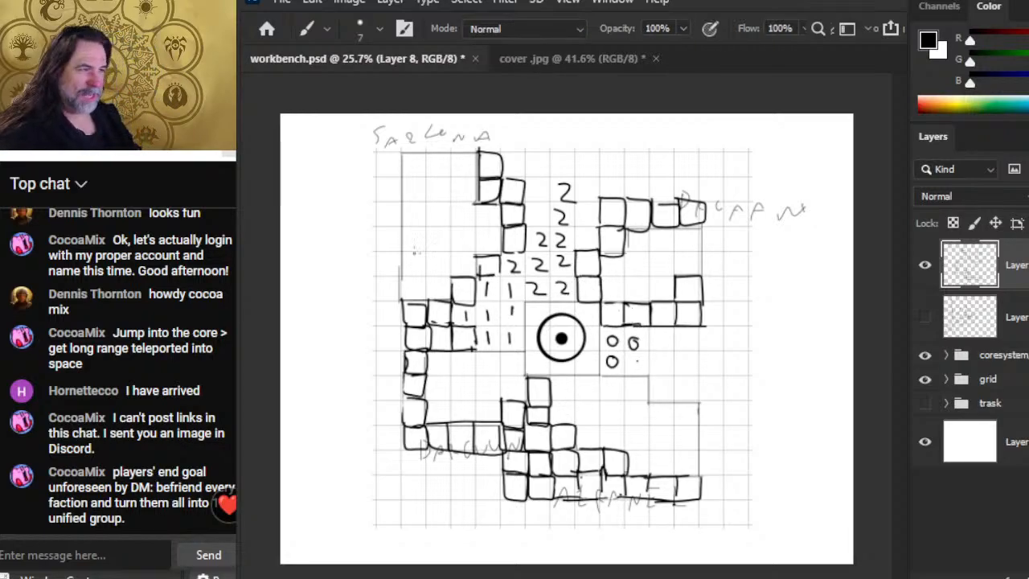
key("e")
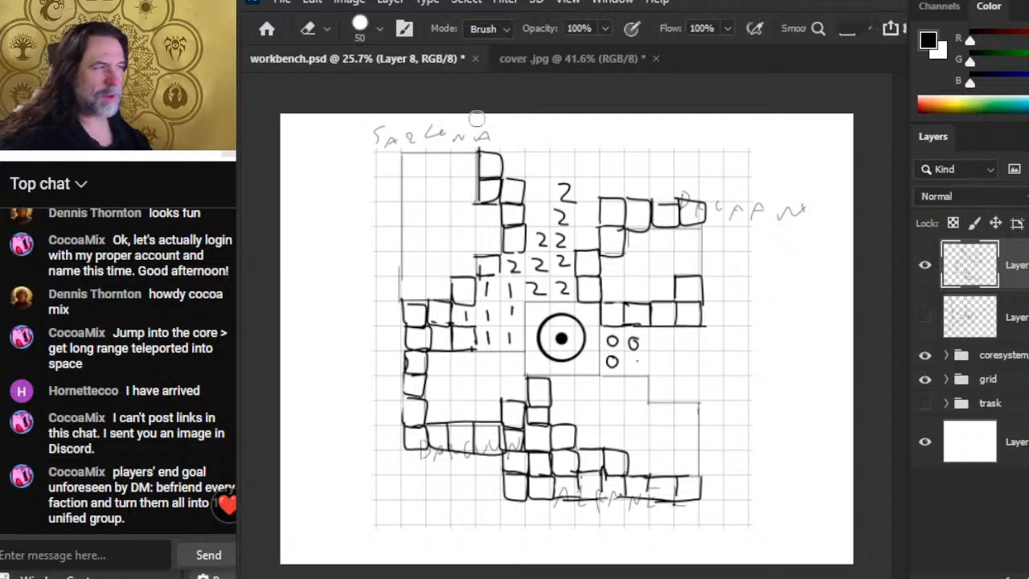
mouse_move(490, 143)
left_mouse_down()
mouse_move(501, 130)
mouse_move(477, 171)
left_mouse_up()
key("ctrl+z")
key("ctrl+z")
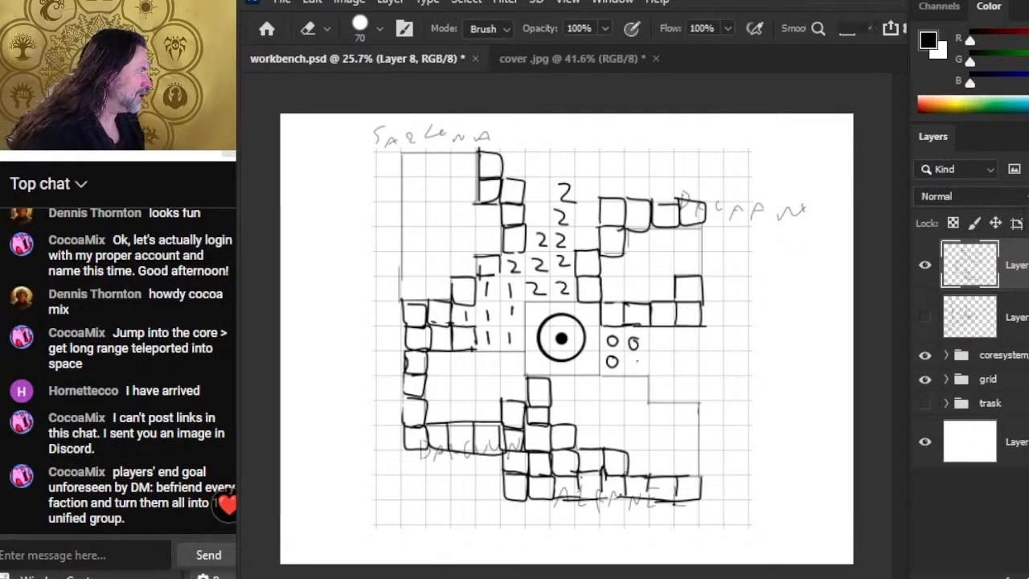
Fade the current sketch layer and trace the 2s, 1s and three 0s around the core on a new layer.
key("ctrl+shift+alt+n")
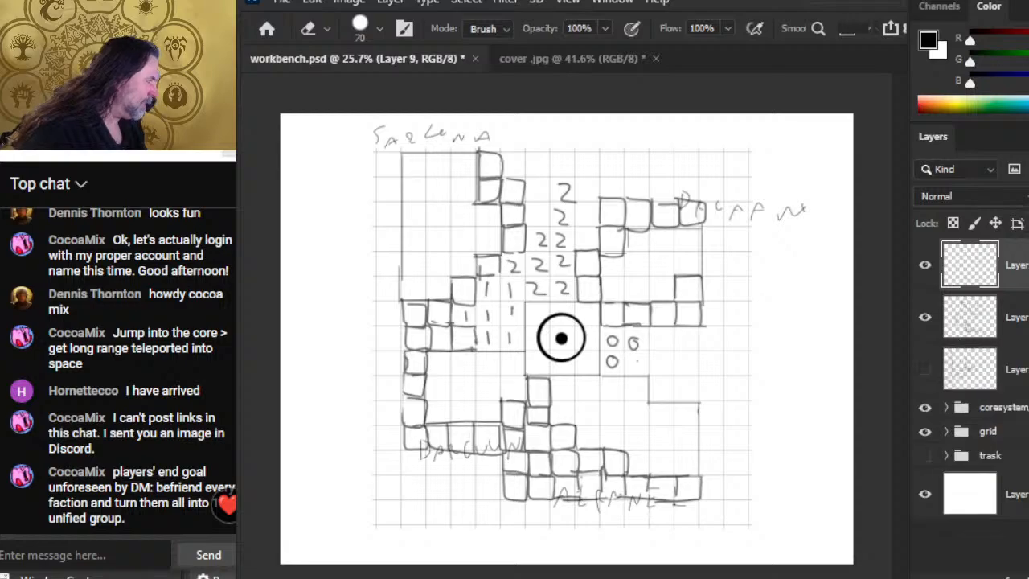
key("b")
mouse_move(559, 185)
left_mouse_down()
mouse_move(577, 220)
mouse_move(559, 211)
mouse_move(573, 224)
mouse_move(569, 251)
mouse_move(557, 236)
mouse_move(579, 242)
mouse_move(537, 238)
mouse_move(567, 257)
mouse_move(543, 271)
mouse_move(529, 262)
mouse_move(538, 255)
mouse_move(561, 274)
mouse_move(575, 263)
mouse_move(553, 257)
mouse_move(582, 271)
mouse_move(531, 295)
mouse_move(531, 283)
mouse_move(535, 296)
mouse_move(574, 295)
left_mouse_up()
mouse_move(509, 260)
left_mouse_down()
mouse_move(523, 274)
mouse_move(510, 310)
mouse_move(489, 320)
mouse_move(485, 348)
left_mouse_up()
left_click_drag(508, 334, 504, 346)
mouse_move(612, 337)
left_mouse_down()
mouse_move(632, 358)
mouse_move(645, 343)
mouse_move(609, 359)
left_mouse_up()
key("e")
key("b")
key("e")
key("b")
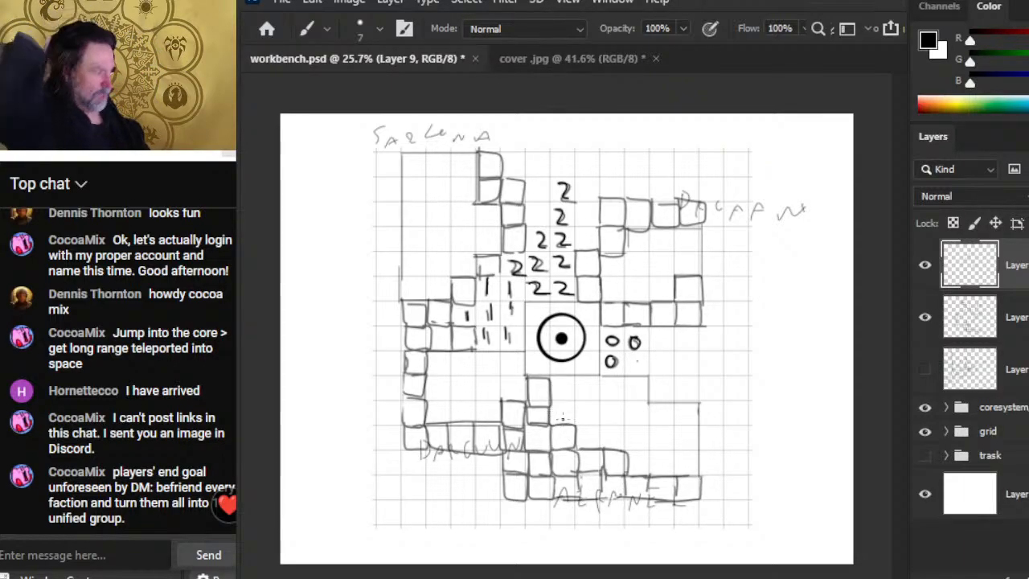
Hide the layer with the outlined border cells and redraw the westernmost 2 in line with its row.
left_click(923, 267)
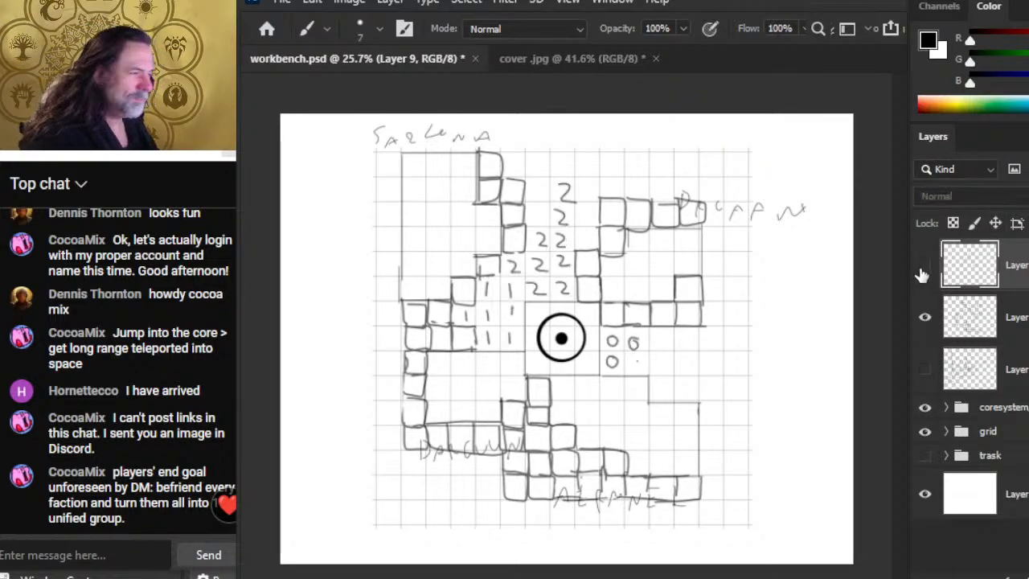
left_click(925, 269)
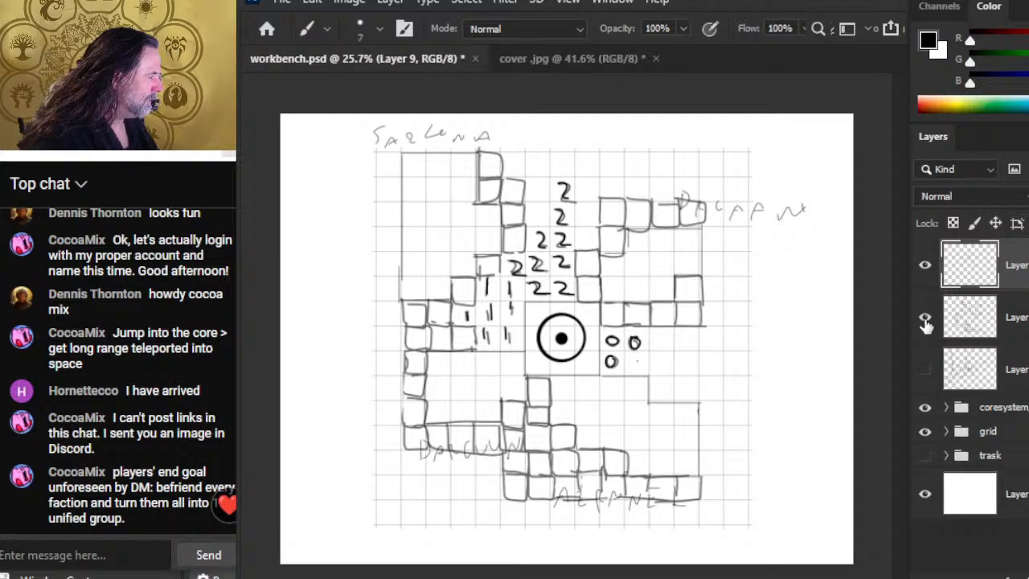
left_click(923, 321)
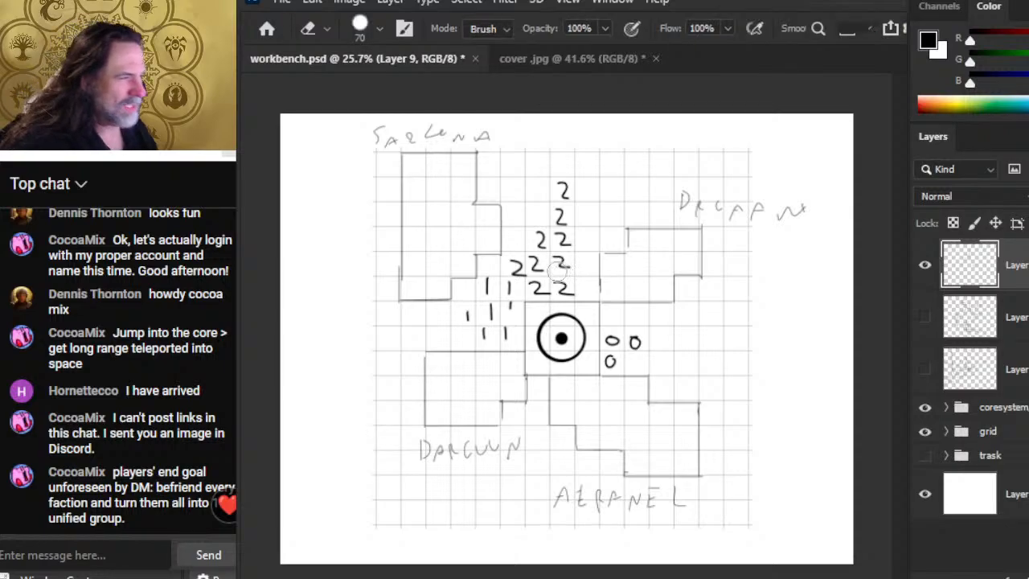
left_click_drag(508, 258, 521, 270)
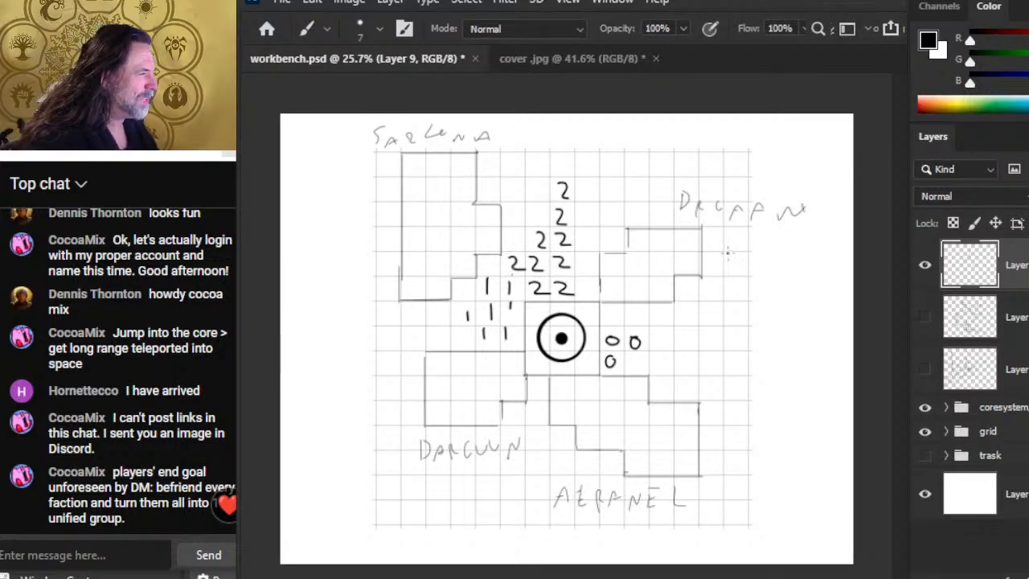
Brush a legend beside the Droaam territory with the lines "1-", "2-" and "0-TEAM".
mouse_move(738, 232)
left_mouse_down()
mouse_move(734, 262)
mouse_move(746, 267)
mouse_move(756, 239)
left_mouse_up()
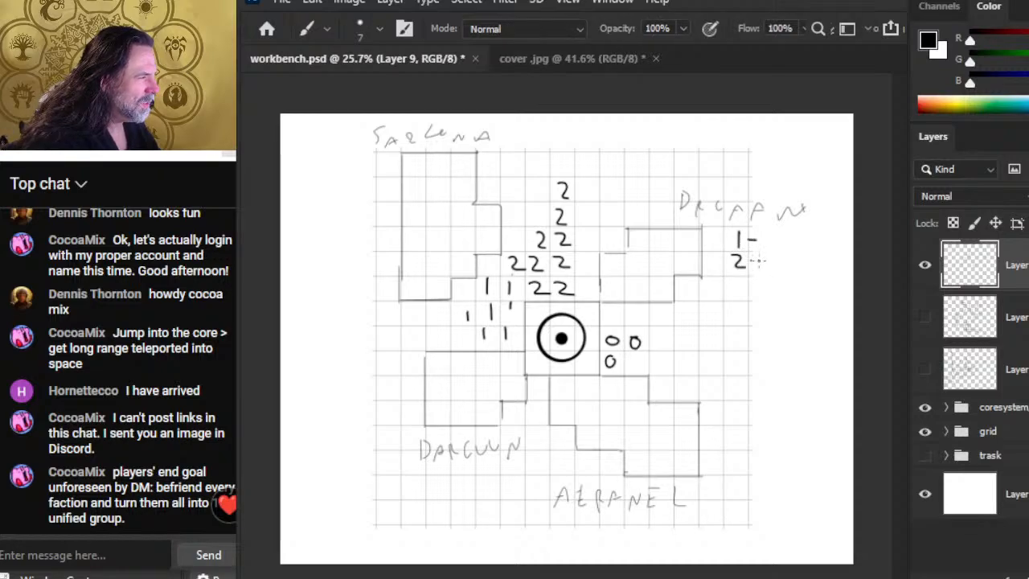
left_click_drag(738, 278, 735, 280)
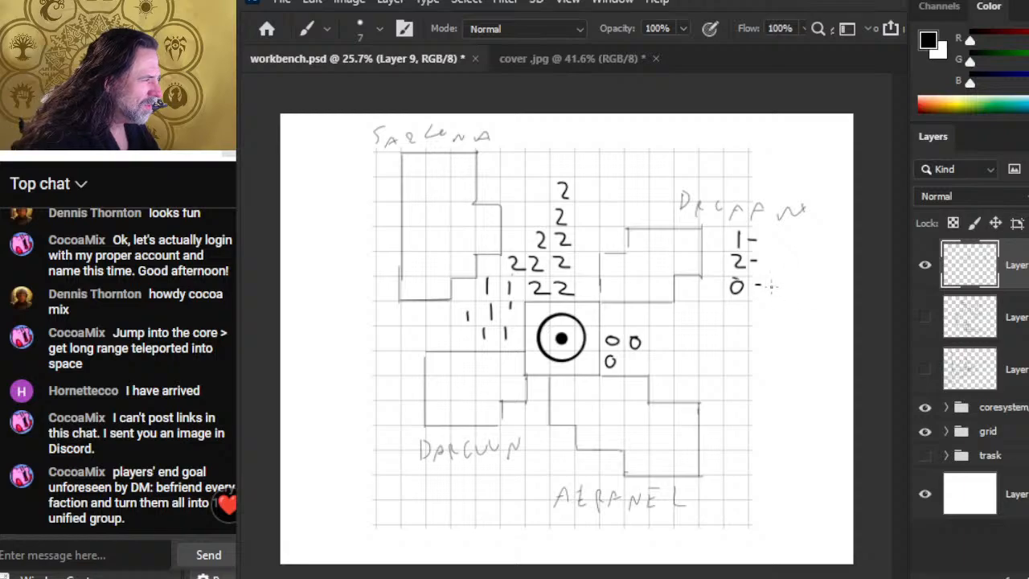
mouse_move(781, 280)
left_mouse_down()
mouse_move(793, 296)
mouse_move(809, 291)
mouse_move(790, 289)
mouse_move(790, 277)
mouse_move(775, 289)
left_mouse_up()
key("e")
key("b")
mouse_move(772, 279)
left_mouse_down()
mouse_move(790, 296)
mouse_move(808, 286)
mouse_move(825, 294)
left_mouse_up()
mouse_move(765, 281)
left_mouse_down()
mouse_move(775, 282)
mouse_move(768, 300)
mouse_move(771, 278)
left_mouse_up()
key("e")
key("b")
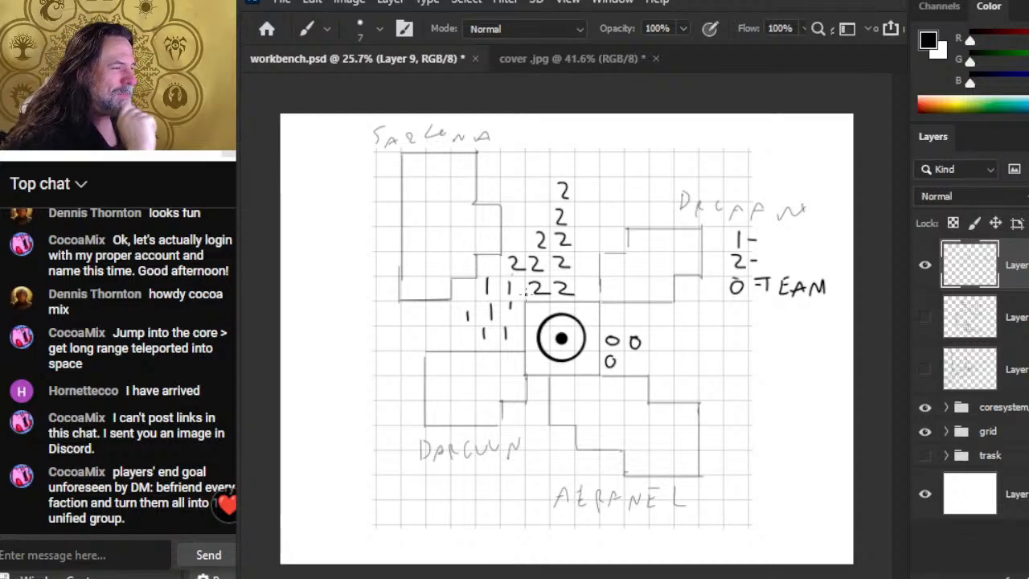
Clean up the 1s west of the core and extend them westward along the two rows above Darguun.
key("e")
left_click_drag(512, 304, 512, 316)
key("b")
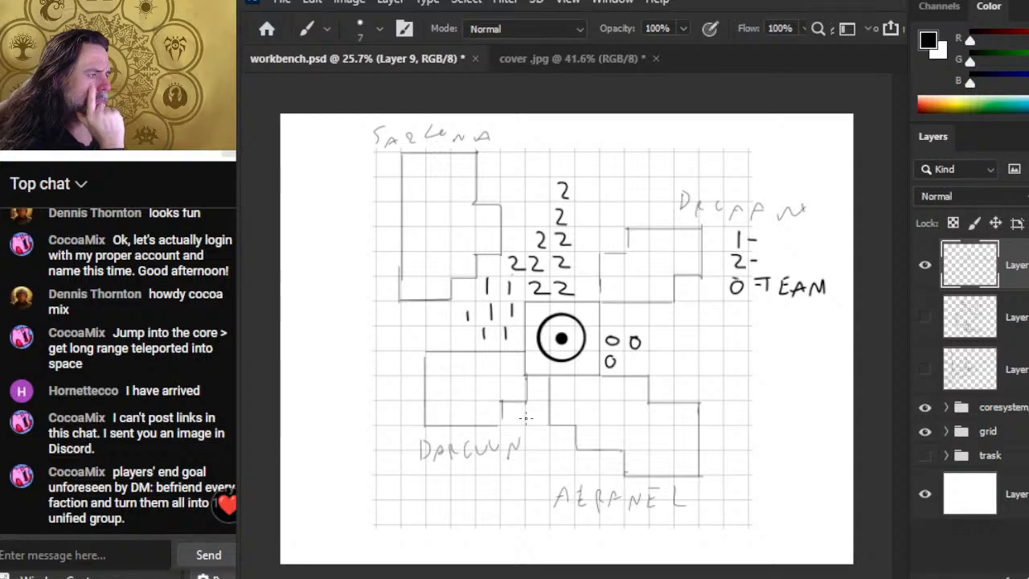
key("e")
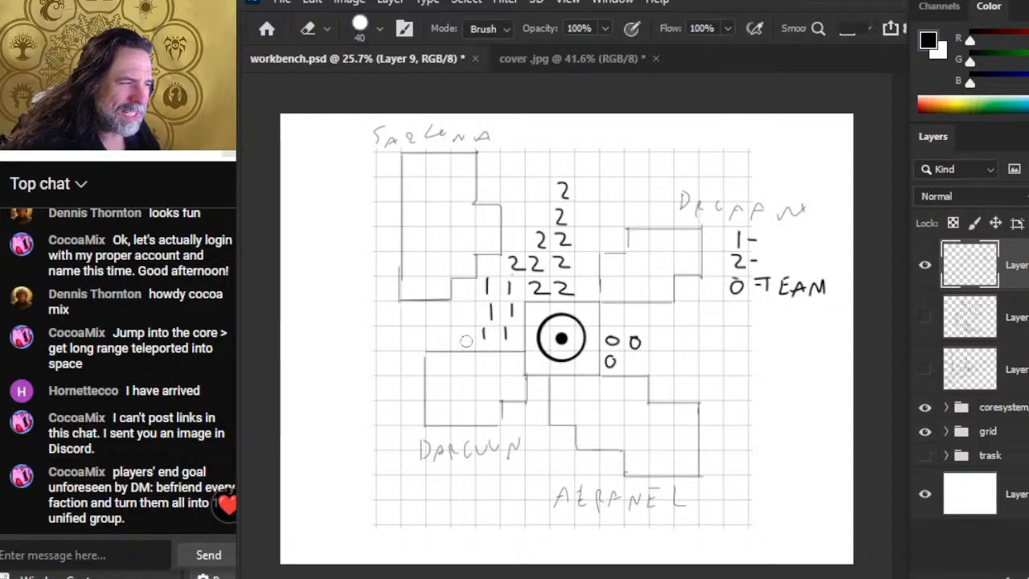
key("b")
mouse_move(465, 304)
left_mouse_down()
mouse_move(464, 342)
mouse_move(439, 344)
left_mouse_up()
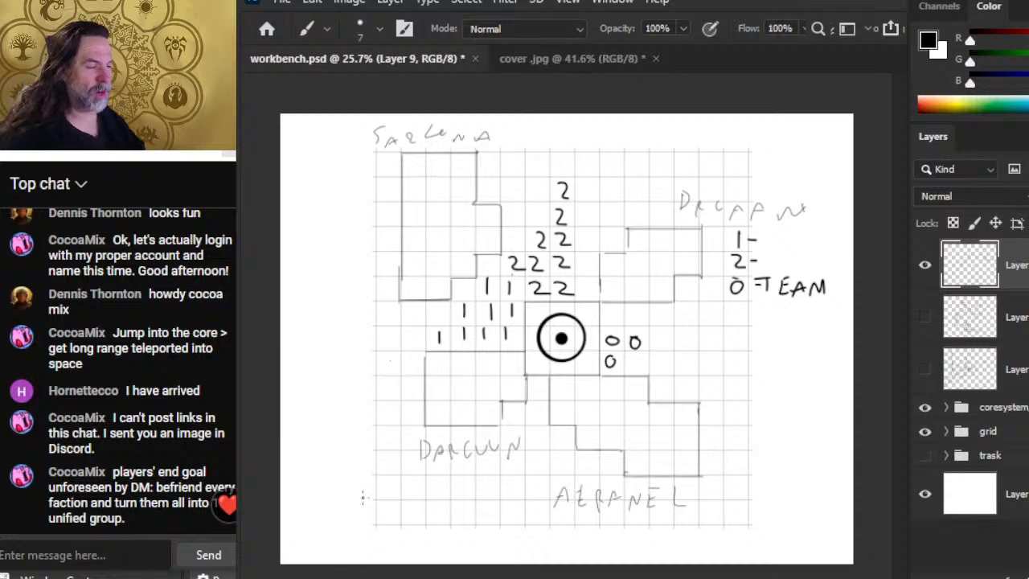
Brush dividing lines outward from the numbered cells: one southwest, one southeast and a diverging pair to the south.
left_click_drag(433, 355, 277, 482)
left_click_drag(541, 382, 481, 565)
left_click_drag(541, 383, 599, 564)
mouse_move(629, 371)
left_mouse_down()
mouse_move(809, 451)
mouse_move(842, 453)
left_mouse_up()
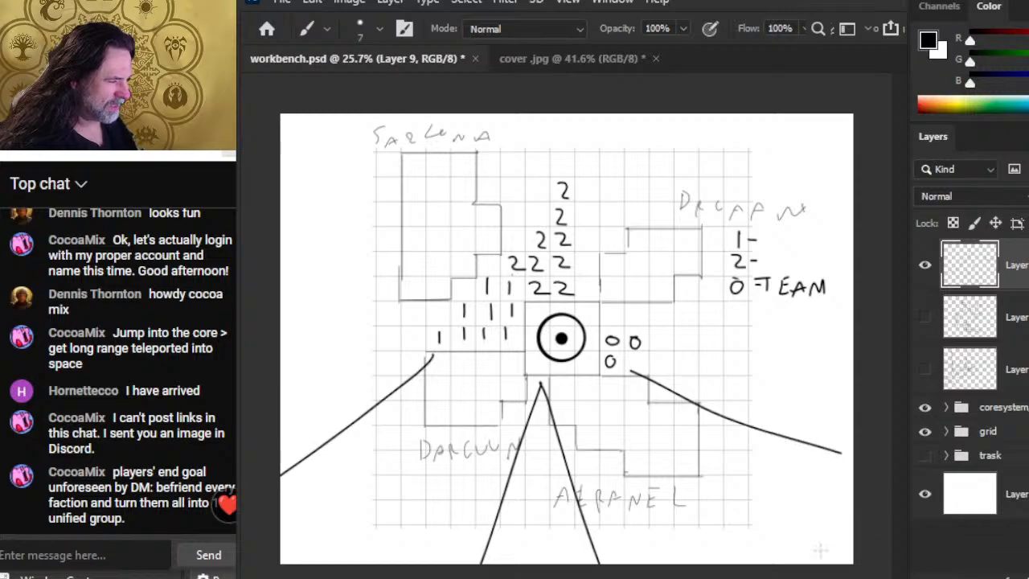
Replace the diverging pair of southern lines with one straight vertical line running down from the core.
key("e")
left_click_drag(534, 402, 481, 564)
mouse_move(537, 447)
left_mouse_down()
mouse_move(582, 490)
mouse_move(599, 563)
left_mouse_up()
key("b")
left_click_drag(543, 376, 543, 394)
left_click(542, 540, "shift")
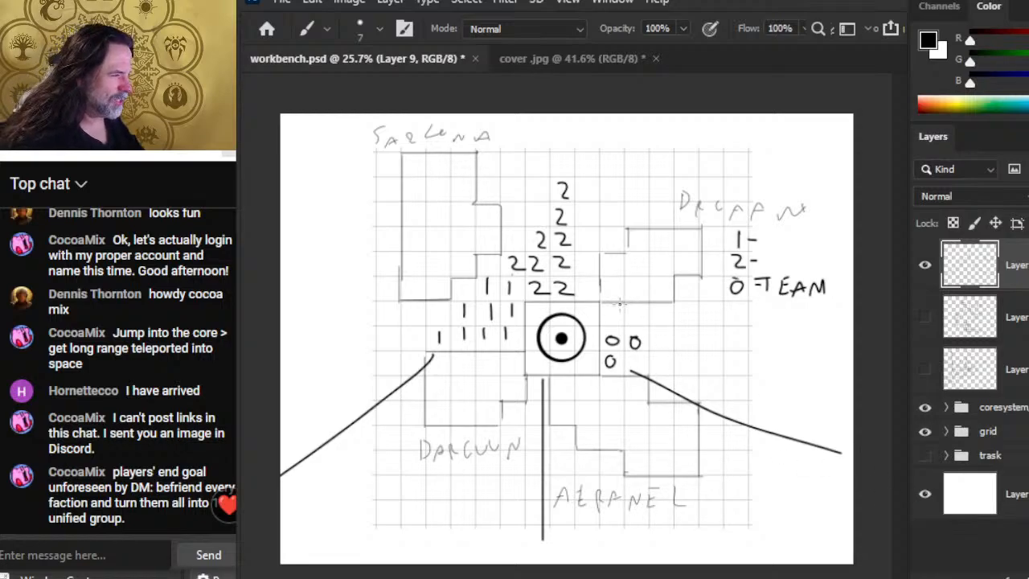
Brush dividing lines on both sides of Droaam and both sides of Sarlona, out to the canvas edges.
left_click(598, 308, "shift")
left_click_drag(591, 299, 703, 115)
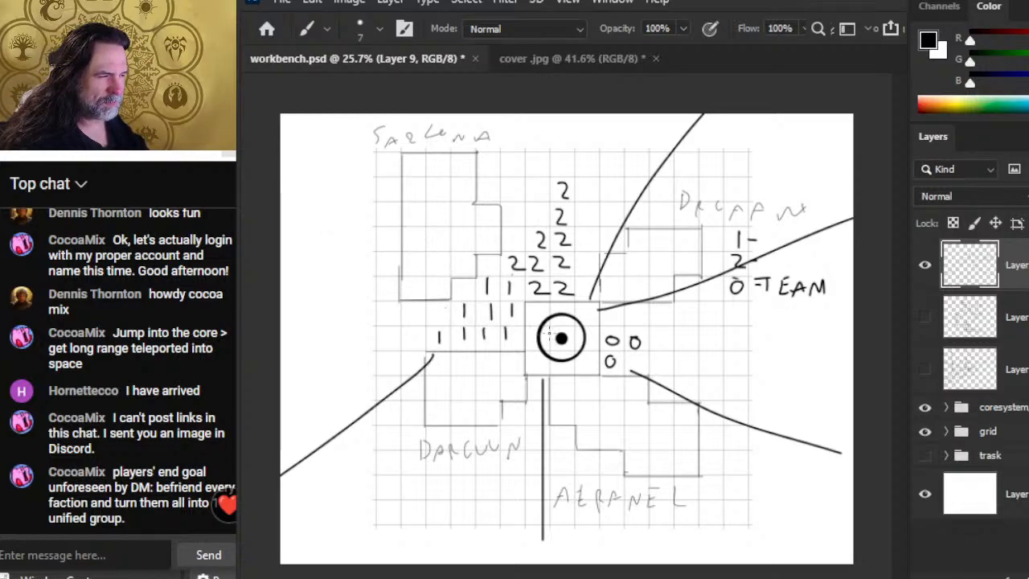
left_click(450, 303)
left_click(281, 268, "shift")
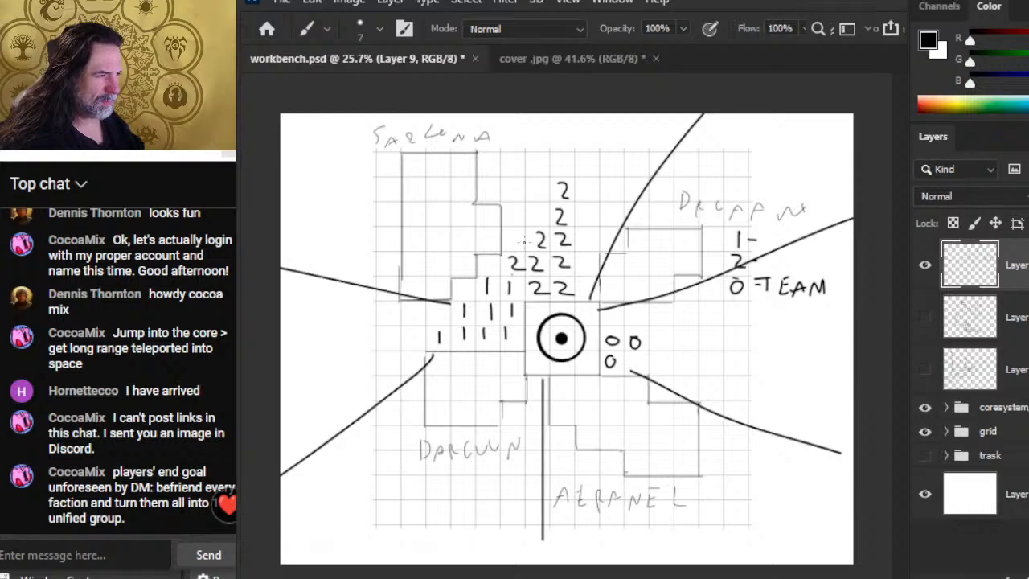
left_click(508, 255)
left_click(466, 84, "shift")
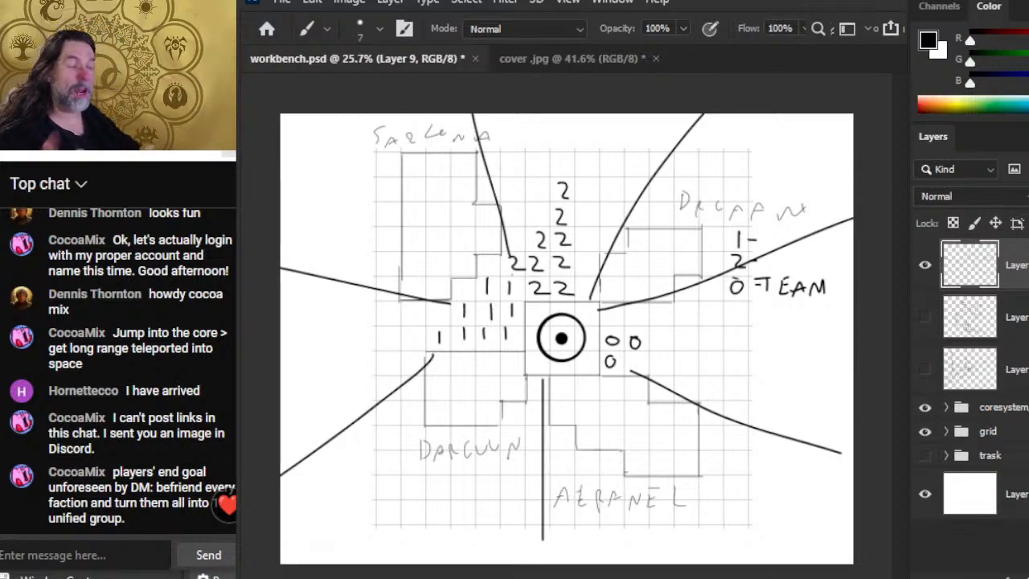
Scribble zigzags across the open western, northern and eastern sectors between the dividing lines.
mouse_move(409, 325)
left_mouse_down()
mouse_move(389, 350)
mouse_move(336, 318)
mouse_move(281, 401)
left_mouse_up()
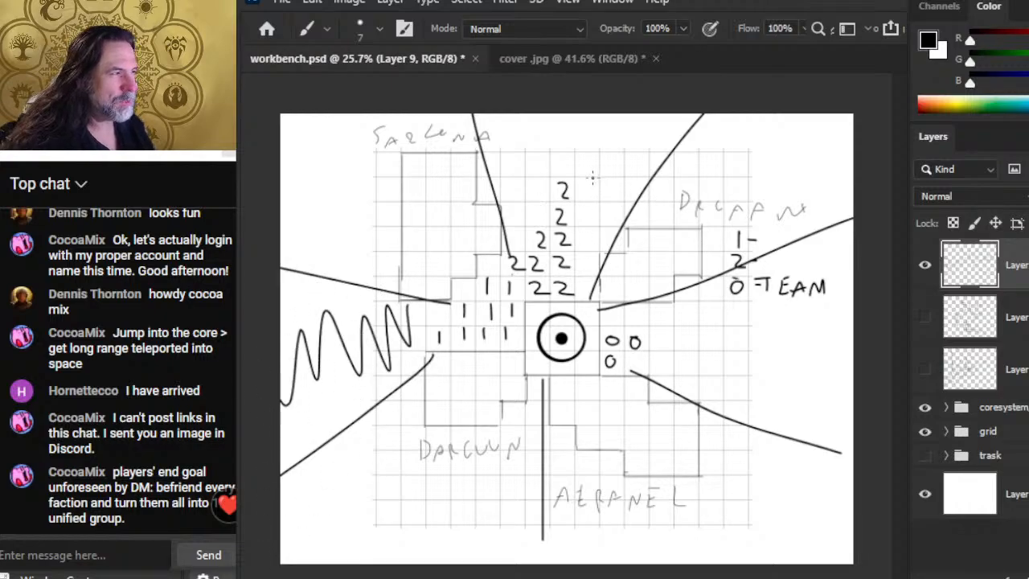
mouse_move(623, 164)
left_mouse_down()
mouse_move(526, 135)
mouse_move(609, 129)
left_mouse_up()
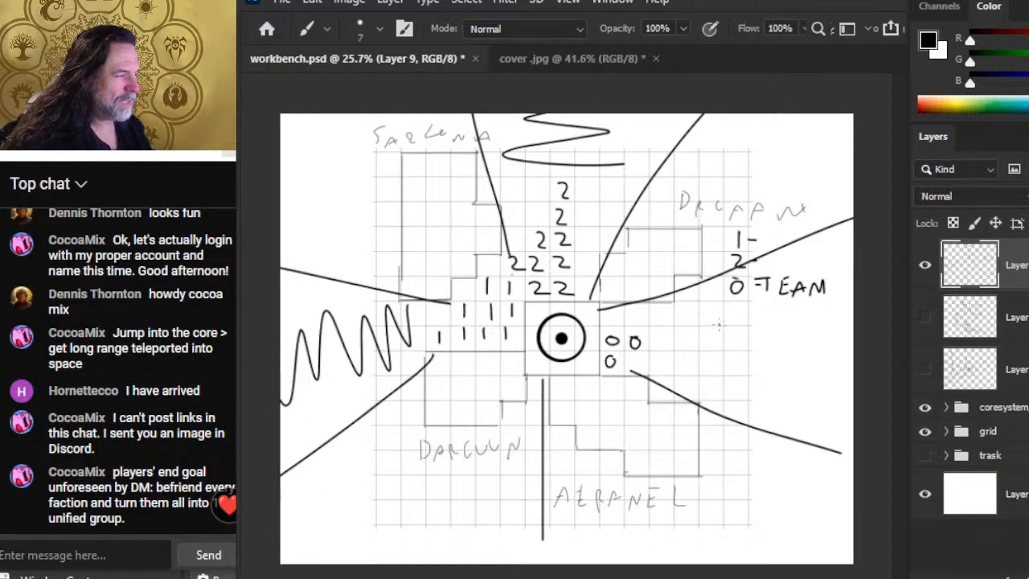
mouse_move(673, 309)
left_mouse_down()
mouse_move(694, 338)
mouse_move(753, 358)
left_mouse_up()
mouse_move(764, 313)
left_mouse_down()
mouse_move(804, 321)
mouse_move(851, 377)
left_mouse_up()
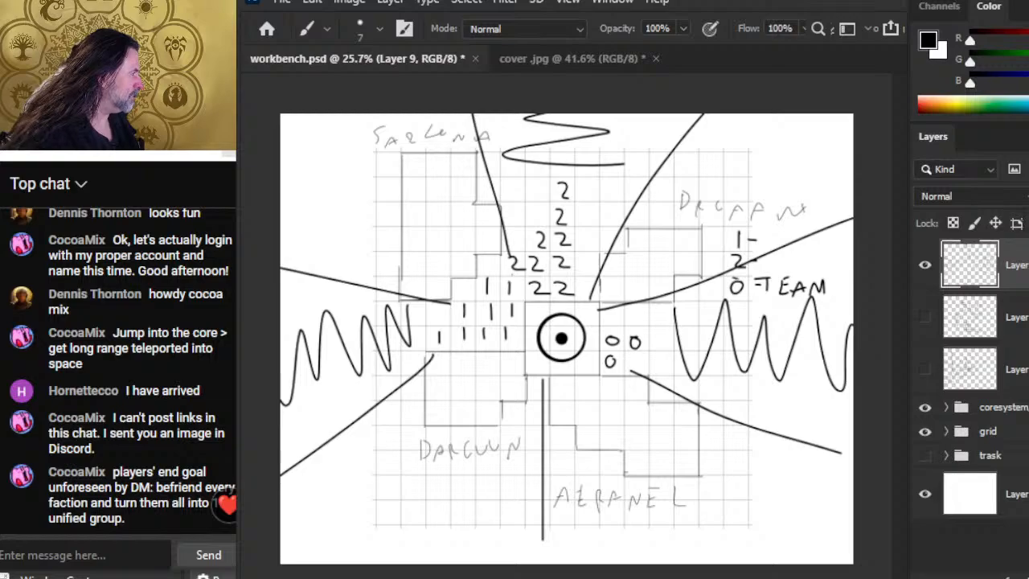
Fade the sector sketch layer and trace the 0s and 1s around the core on a new layer.
left_click_drag(1028, 207, 1025, 208)
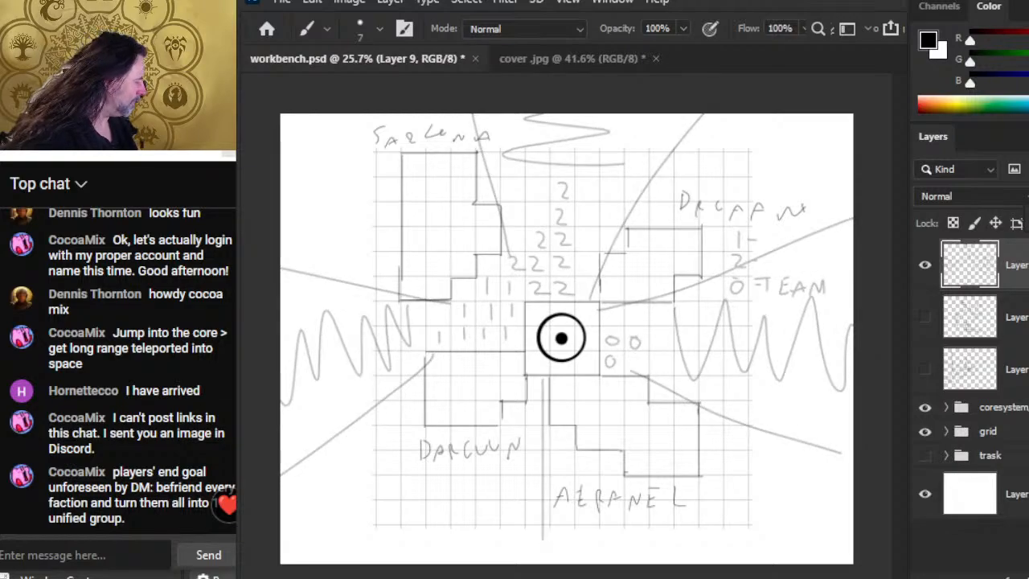
key("ctrl+shift+alt+n")
mouse_move(611, 333)
left_mouse_down()
mouse_move(633, 336)
mouse_move(612, 359)
left_mouse_up()
left_click_drag(507, 330, 508, 344)
left_click_drag(508, 304, 509, 317)
mouse_move(507, 281)
left_mouse_down()
mouse_move(507, 296)
mouse_move(487, 295)
left_mouse_up()
left_click_drag(487, 306, 487, 344)
left_click_drag(465, 337, 465, 347)
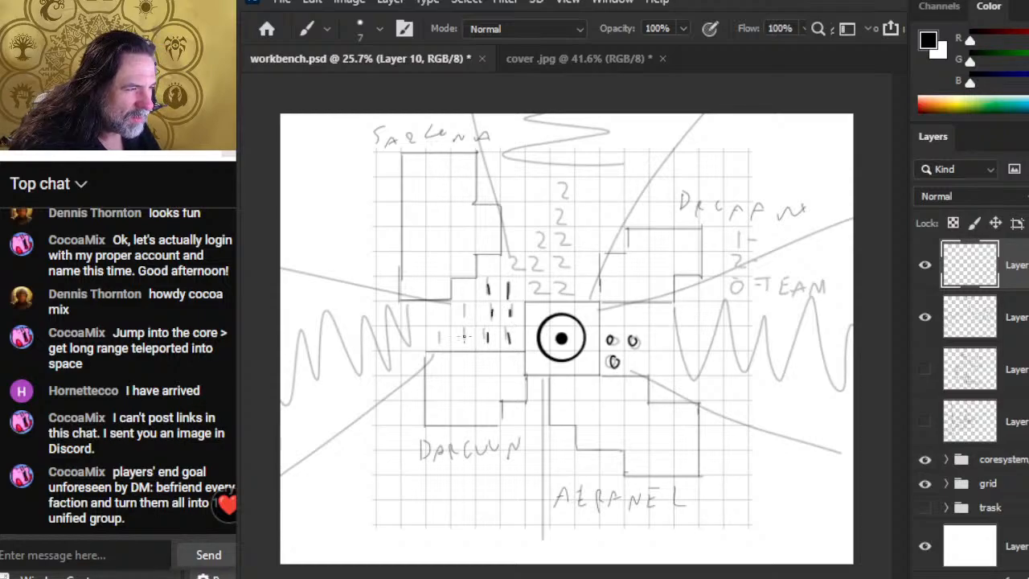
left_click_drag(465, 306, 466, 319)
left_click_drag(443, 329, 442, 343)
Trace all the 2s north of the core, working upward from the row nearest to it.
left_click_drag(531, 279, 565, 298)
mouse_move(505, 255)
left_mouse_down()
mouse_move(519, 272)
mouse_move(533, 262)
mouse_move(569, 270)
left_mouse_up()
left_click_drag(532, 234, 574, 247)
left_click_drag(556, 208, 573, 224)
left_click_drag(556, 184, 577, 201)
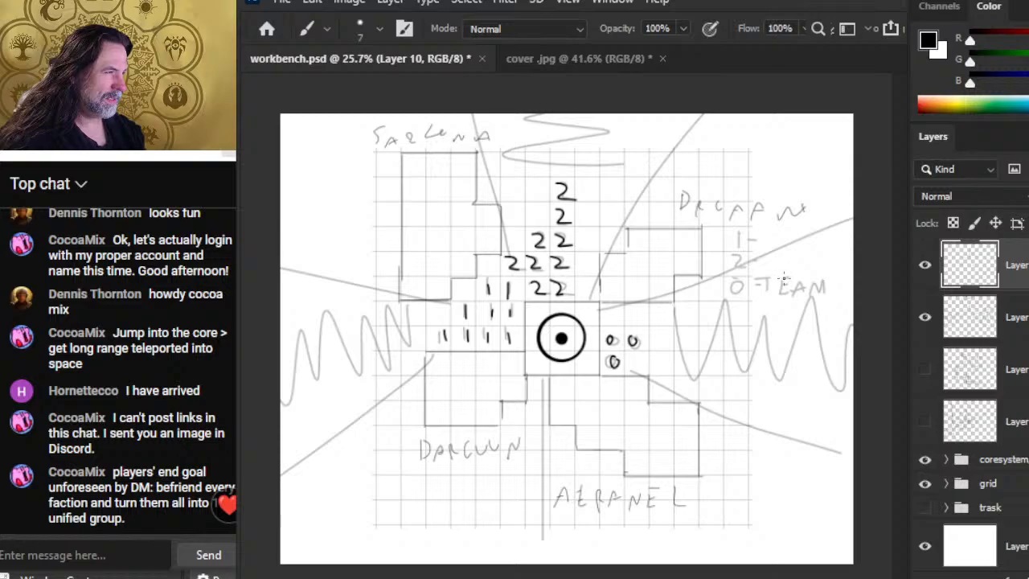
Try marking the open cell northeast of the core with a curved stroke and an arrow.
left_click(1008, 317)
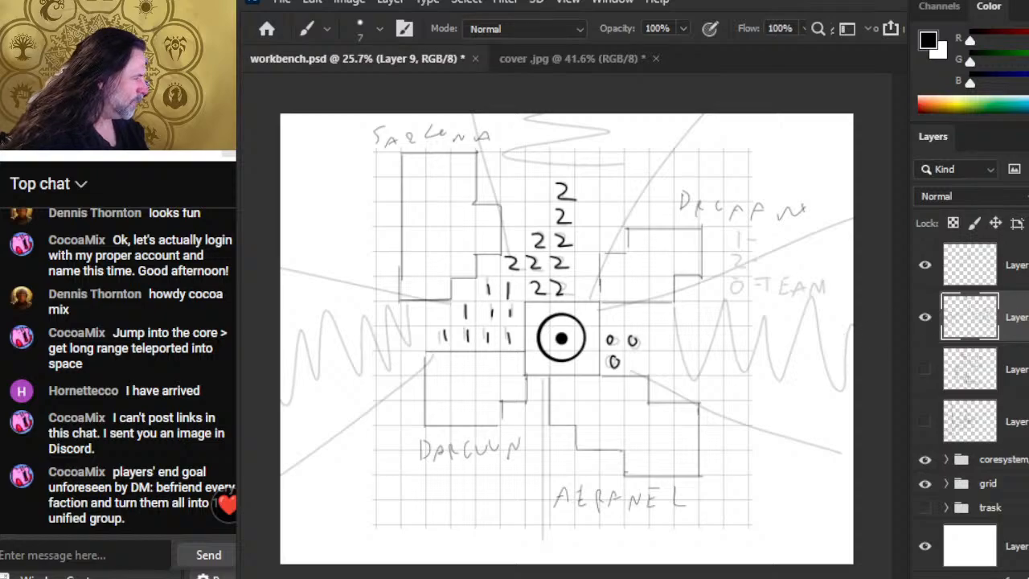
left_click(956, 277)
mouse_move(607, 326)
left_mouse_down()
mouse_move(580, 310)
mouse_move(588, 292)
mouse_move(602, 329)
mouse_move(631, 272)
mouse_move(606, 294)
left_mouse_up()
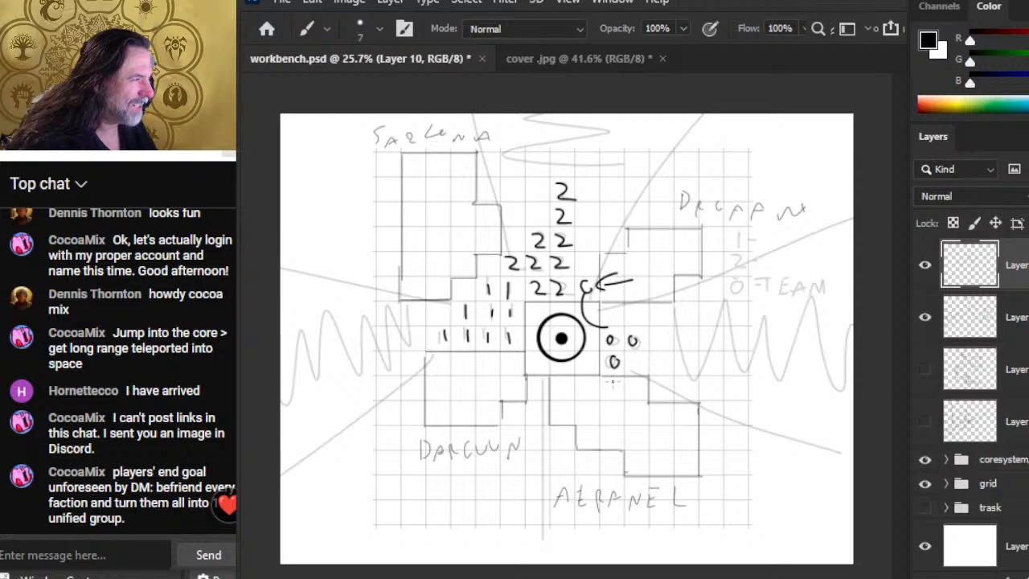
mouse_move(573, 256)
left_mouse_down()
mouse_move(573, 268)
mouse_move(586, 268)
mouse_move(587, 337)
left_mouse_up()
key("e")
mouse_move(597, 281)
left_mouse_down()
mouse_move(618, 261)
mouse_move(620, 328)
mouse_move(639, 288)
left_mouse_up()
key("b")
Try 0s in the open column south of the core beside the Darguun territory, and erase them.
left_click_drag(541, 384, 539, 433)
key("ctrl+z")
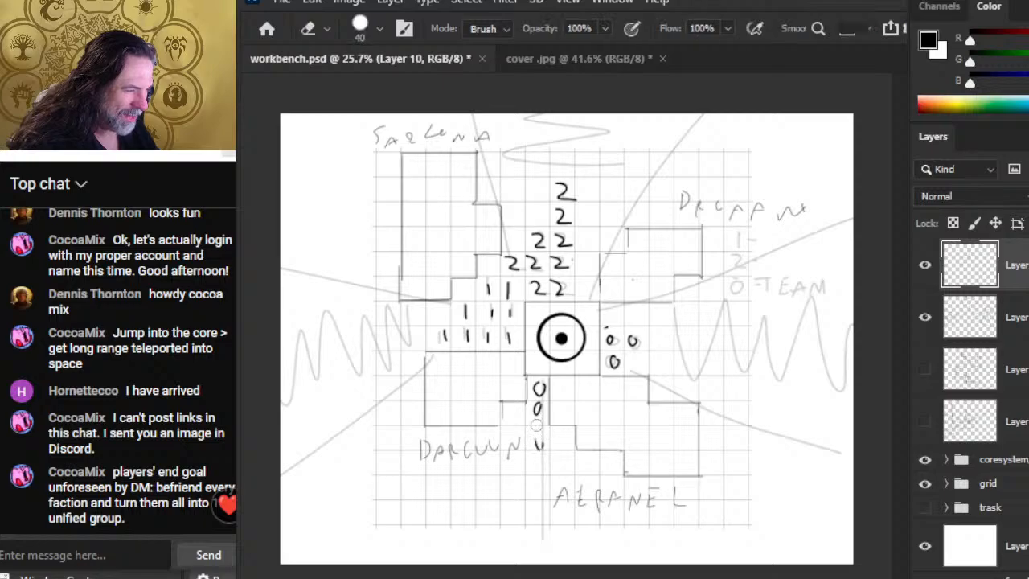
left_click_drag(533, 437, 540, 447)
key("e")
key("b")
key("e")
key("b")
key("e")
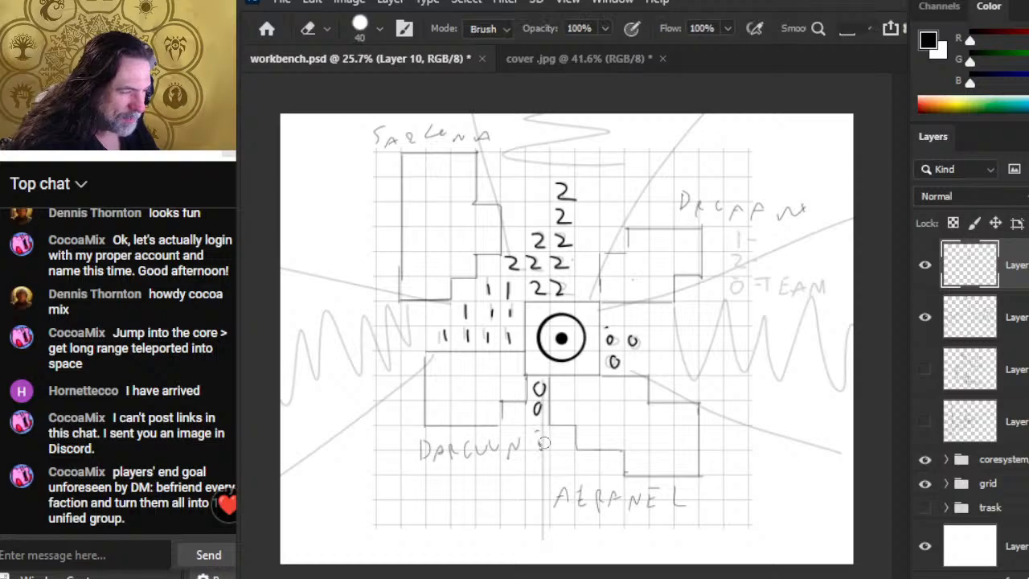
key("b")
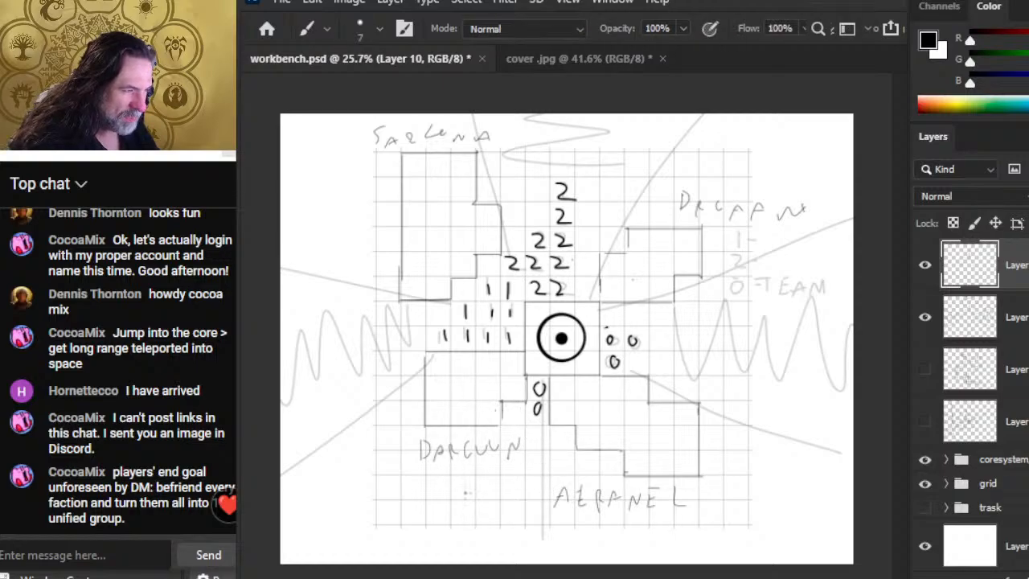
key("e")
left_click_drag(537, 380, 538, 413)
key("b")
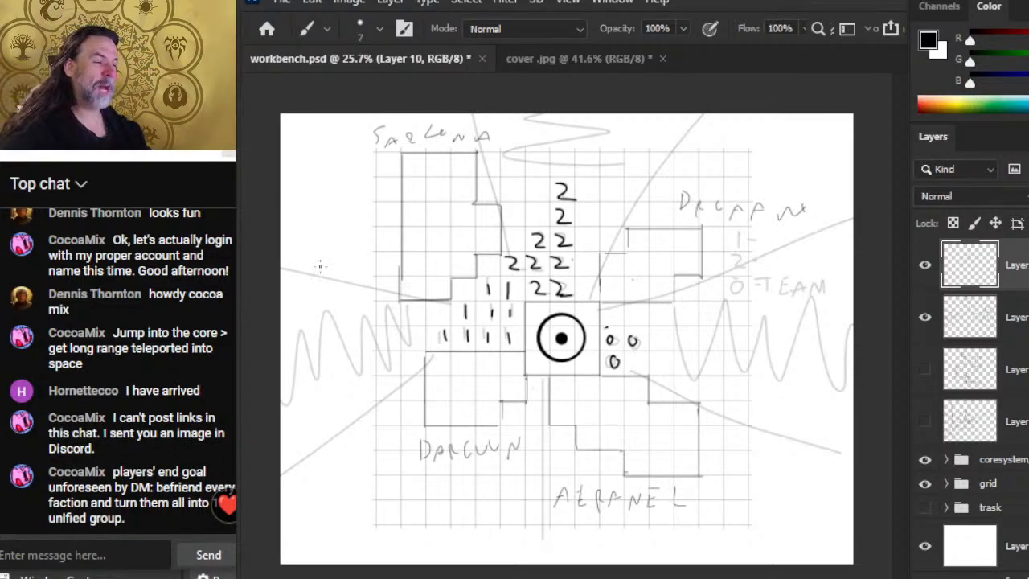
mouse_move(309, 169)
left_mouse_down()
mouse_move(399, 286)
mouse_move(495, 295)
mouse_move(551, 330)
mouse_move(547, 348)
left_mouse_up()
key("ctrl+z")
key("ctrl+z")
key("ctrl+z")
Brush a curved line from the grid's west edge below Sarlona through the 1s to the core.
mouse_move(374, 294)
left_mouse_down()
mouse_move(381, 304)
mouse_move(560, 311)
left_mouse_up()
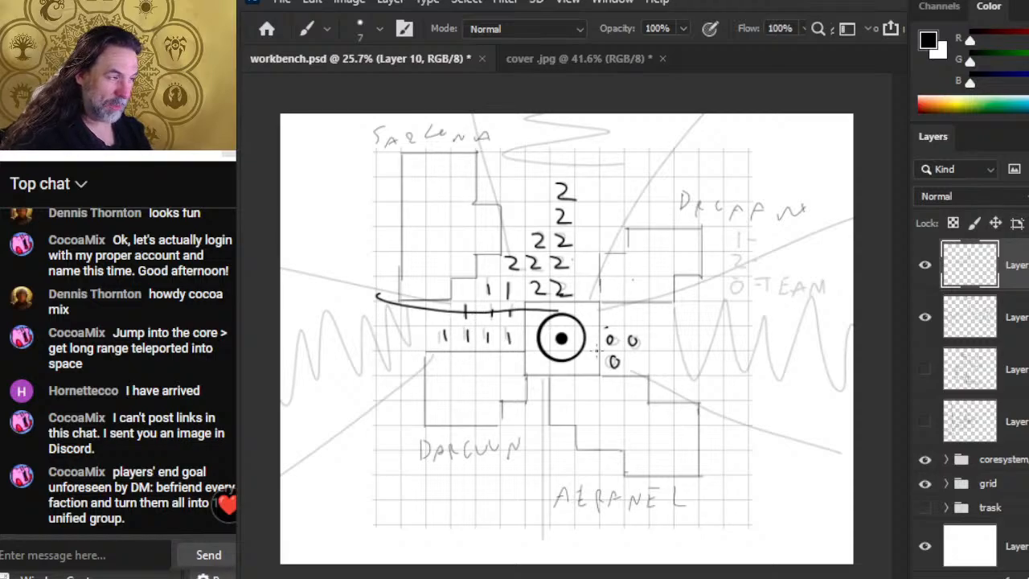
Try brush marks in the open cells along and below the core's south edge.
key("e")
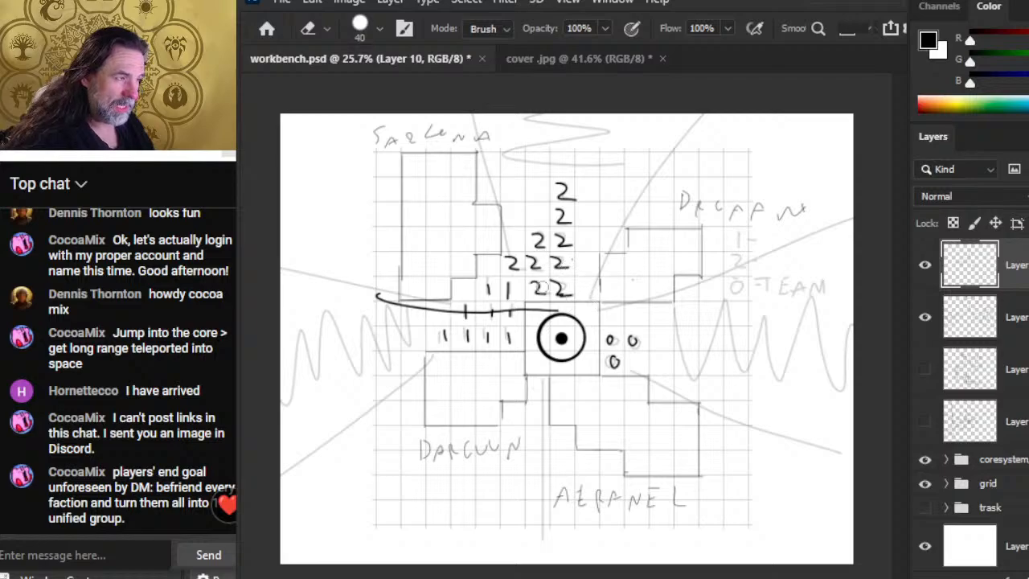
key("b")
mouse_move(502, 370)
left_mouse_down()
mouse_move(464, 407)
mouse_move(503, 378)
left_mouse_up()
left_click_drag(540, 392, 553, 403)
left_click_drag(552, 397, 552, 419)
left_click_drag(598, 388, 582, 413)
left_click_drag(568, 373, 566, 410)
left_click_drag(618, 367, 612, 402)
Undo the trial marks south of the core and the curved line running through the 1s.
key("ctrl+z")
key("ctrl+z")
key("ctrl+z")
key("ctrl+z")
key("ctrl+z")
key("ctrl+z")
key("ctrl+z")
key("ctrl+z")
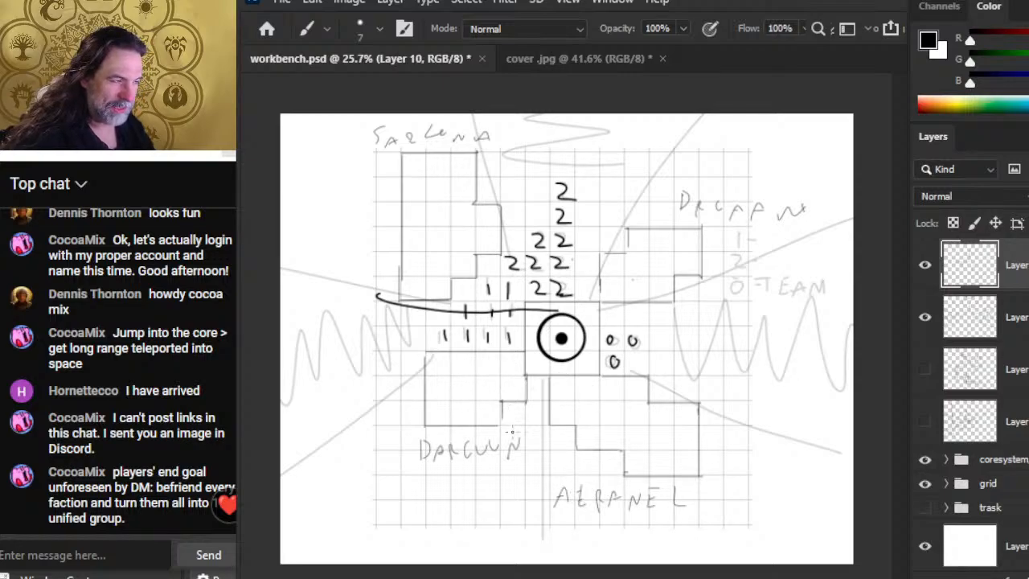
key("ctrl+z")
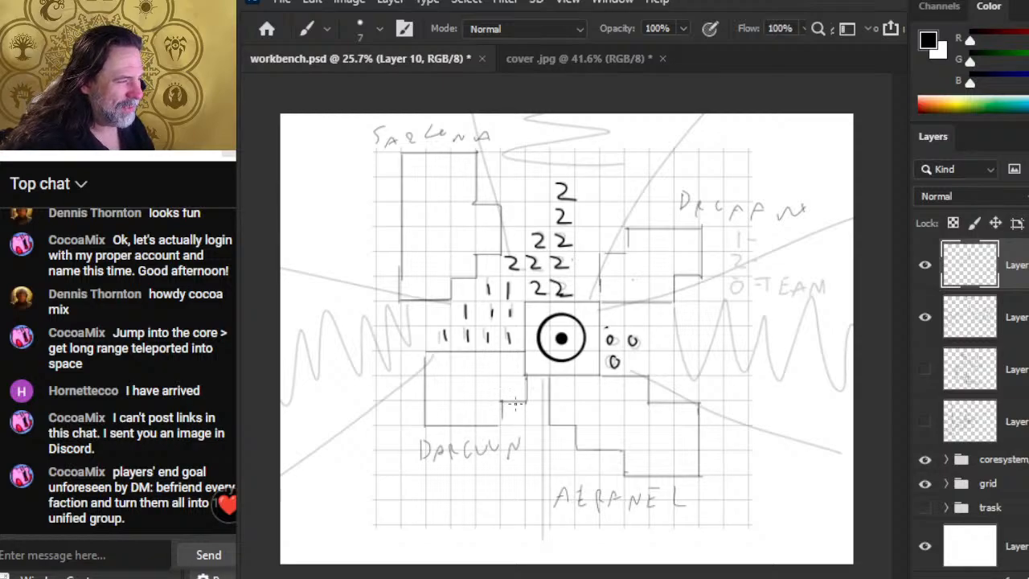
Try 3s in the open column south of the core, erasing the lower one and redrawing the one nearest the core.
mouse_move(530, 381)
left_mouse_down()
mouse_move(544, 387)
mouse_move(532, 419)
left_mouse_up()
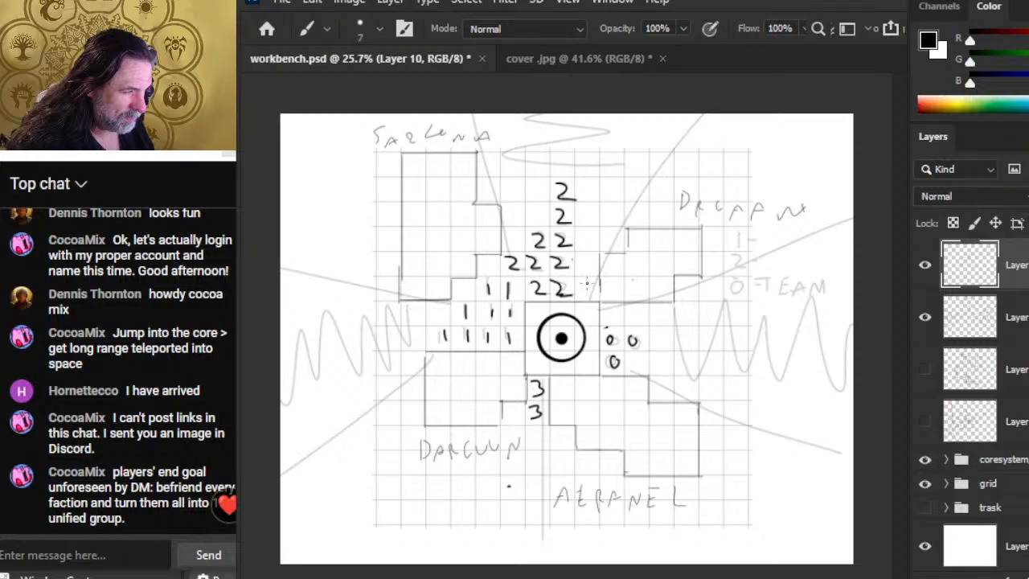
key("e")
mouse_move(555, 425)
left_mouse_down()
mouse_move(540, 411)
mouse_move(548, 407)
left_mouse_up()
key("b")
mouse_move(532, 374)
left_mouse_down()
mouse_move(540, 399)
mouse_move(534, 388)
mouse_move(528, 395)
left_mouse_up()
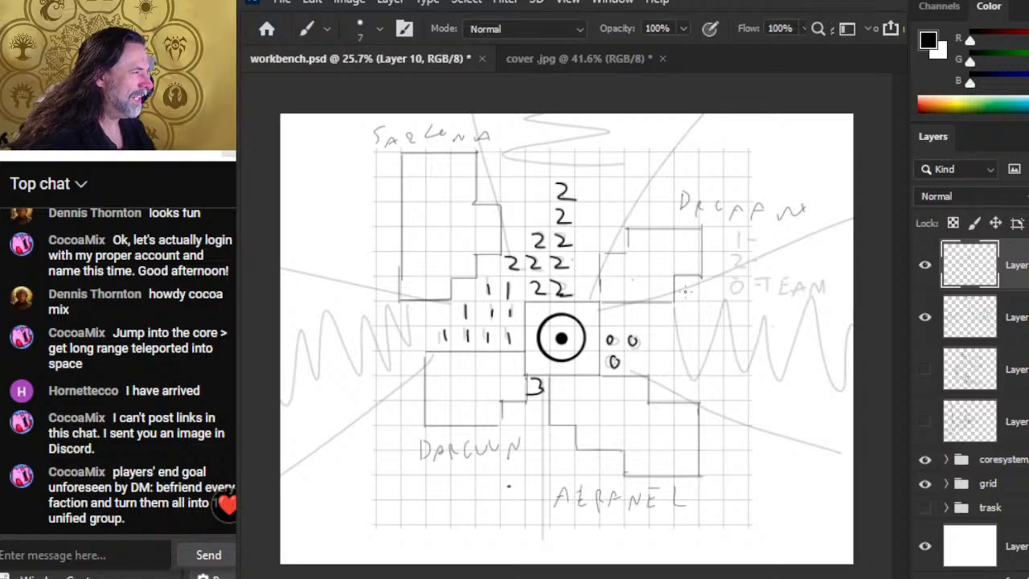
Write a number legend below the Droaam label: 0-TEAM, 1-mil., 2-? and 3-NEW.
left_click(926, 270)
left_click(926, 270)
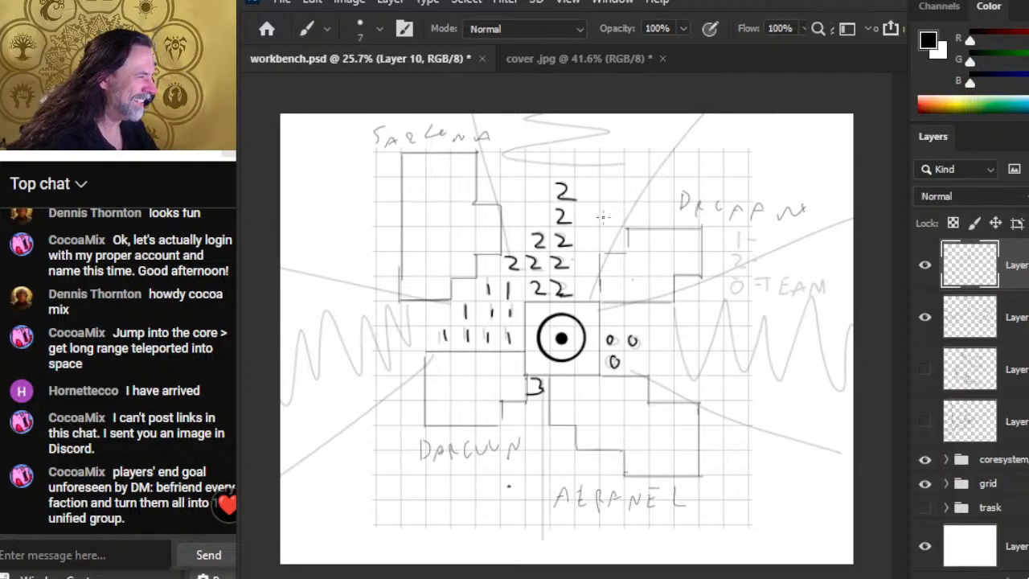
left_click_drag(738, 235, 741, 235)
left_click_drag(748, 239, 765, 241)
mouse_move(757, 233)
left_mouse_down()
mouse_move(783, 246)
mouse_move(786, 235)
mouse_move(802, 247)
mouse_move(835, 239)
left_mouse_up()
mouse_move(735, 259)
left_mouse_down()
mouse_move(776, 271)
mouse_move(764, 273)
mouse_move(792, 265)
left_mouse_up()
mouse_move(727, 286)
left_mouse_down()
mouse_move(746, 302)
mouse_move(774, 288)
left_mouse_up()
mouse_move(728, 320)
left_mouse_down()
mouse_move(739, 330)
mouse_move(730, 343)
left_mouse_up()
mouse_move(746, 327)
left_mouse_down()
mouse_move(763, 340)
mouse_move(770, 323)
mouse_move(788, 336)
mouse_move(813, 318)
mouse_move(809, 339)
mouse_move(823, 318)
left_mouse_up()
Erase the marks south of the core and rewrite a single 3 in the open cell beside Darguun.
left_click_drag(485, 368, 555, 397)
left_click_drag(566, 363, 502, 411)
key("e")
mouse_move(483, 368)
left_mouse_down()
mouse_move(518, 371)
mouse_move(546, 397)
mouse_move(553, 438)
left_mouse_up()
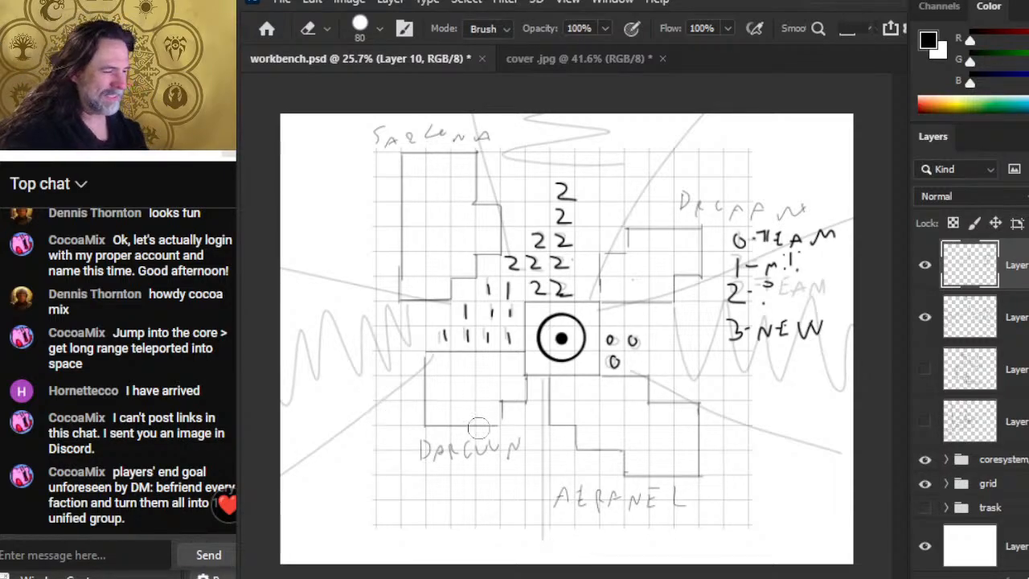
key("b")
mouse_move(531, 380)
left_mouse_down()
mouse_move(551, 392)
mouse_move(536, 394)
mouse_move(547, 410)
mouse_move(526, 403)
mouse_move(533, 370)
mouse_move(543, 379)
mouse_move(537, 426)
mouse_move(534, 396)
left_mouse_up()
key("e")
key("b")
key("e")
key("b")
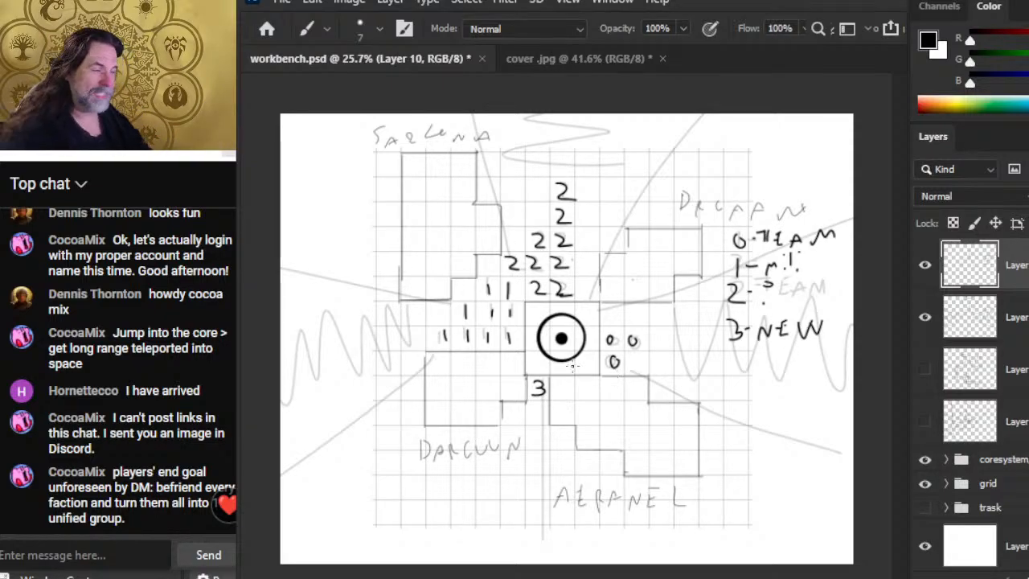
Erase and redraw the three 0s in the cells just east of the core.
key("e")
left_click_drag(610, 321, 616, 370)
key("b")
mouse_move(611, 334)
left_mouse_down()
mouse_move(607, 342)
mouse_move(611, 335)
left_mouse_up()
mouse_move(635, 334)
left_mouse_down()
mouse_move(612, 367)
mouse_move(610, 359)
left_mouse_up()
key("e")
key("b")
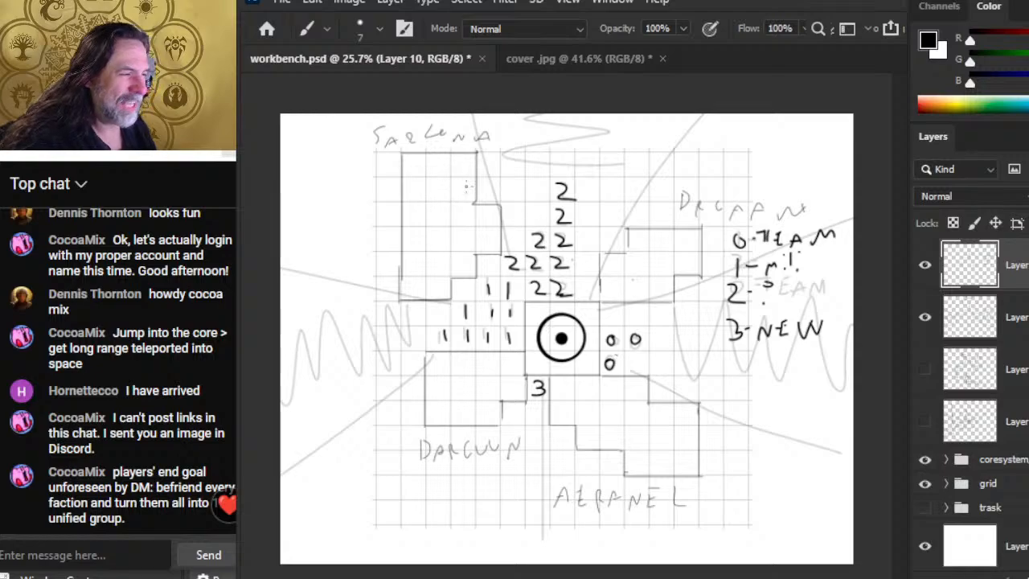
Try a 0 in the cell west of the row of three 2s beside Sarlona, and erase it.
left_click_drag(490, 257, 488, 258)
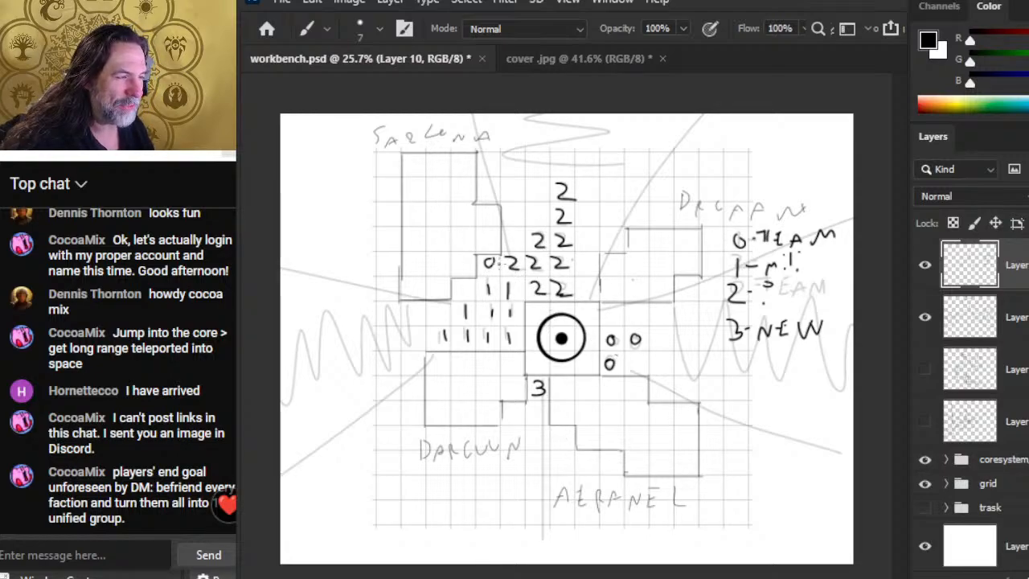
key("e")
left_click_drag(486, 259, 490, 264)
key("b")
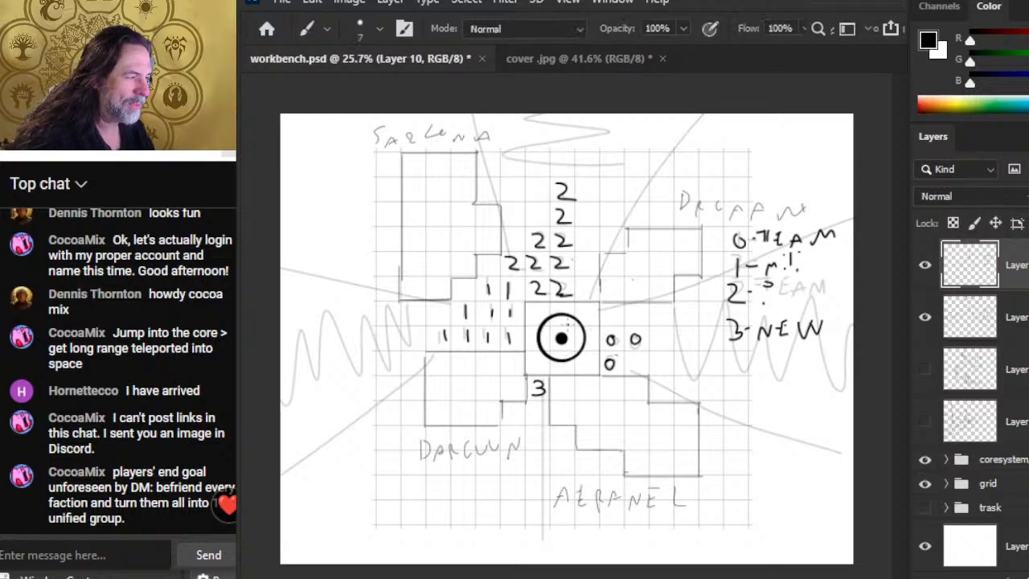
Mark the unnumbered cells northeast and east of the core with short ticks.
left_click_drag(575, 286, 585, 294)
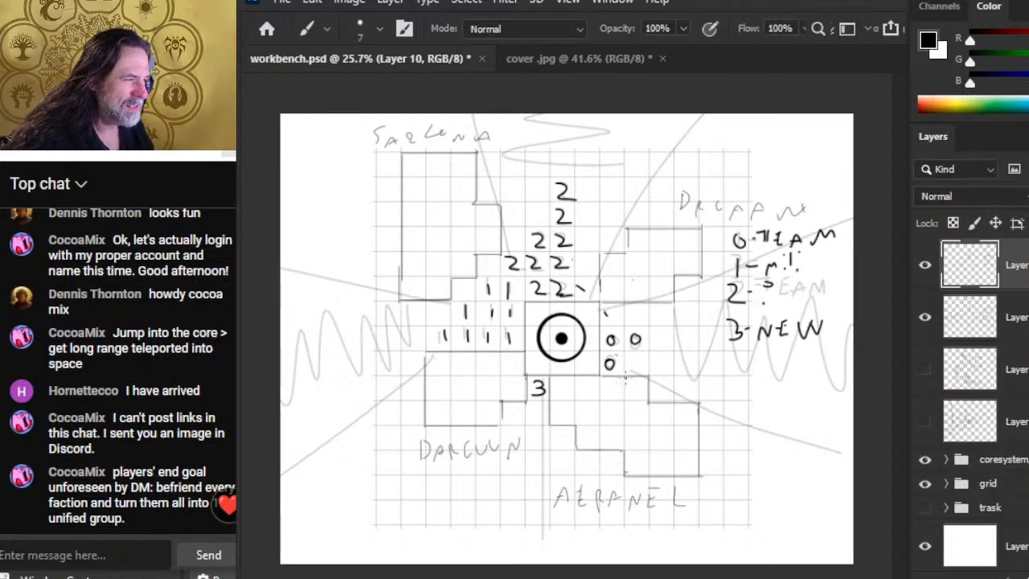
left_click_drag(654, 310, 659, 315)
left_click_drag(660, 335, 673, 364)
left_click_drag(639, 358, 645, 364)
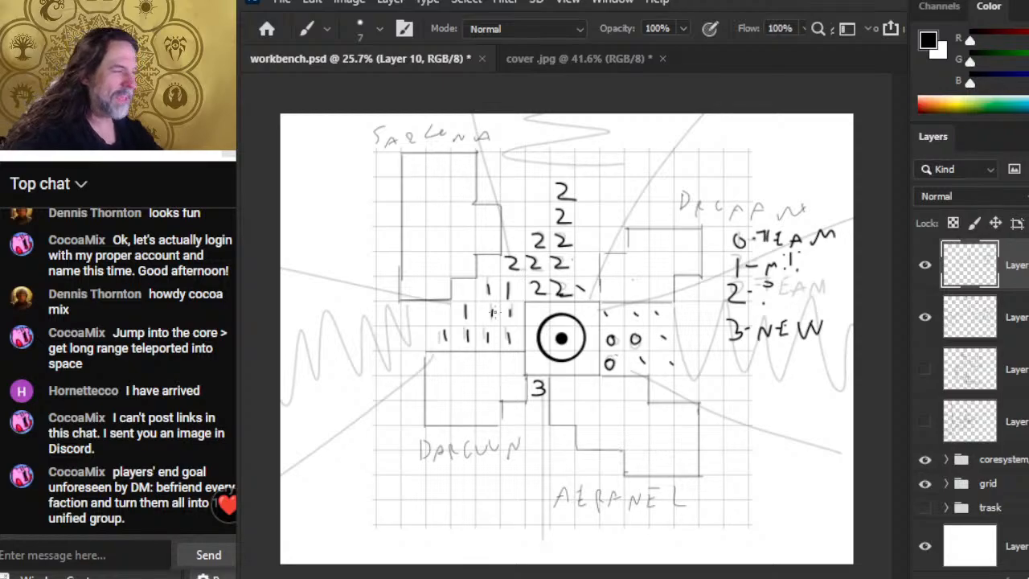
Number the ticked cells by distance: 1 northeast of the core, then eastward 1, 4, 9 in the north row, 9 in the middle, 4, 9 in the south.
mouse_move(584, 280)
left_mouse_down()
mouse_move(618, 312)
mouse_move(585, 306)
mouse_move(587, 284)
mouse_move(588, 304)
mouse_move(599, 290)
mouse_move(613, 300)
mouse_move(593, 289)
mouse_move(444, 320)
mouse_move(458, 332)
mouse_move(798, 327)
mouse_move(597, 283)
mouse_move(549, 318)
mouse_move(635, 308)
mouse_move(634, 299)
mouse_move(662, 317)
mouse_move(662, 307)
mouse_move(668, 376)
mouse_move(649, 373)
mouse_move(664, 340)
mouse_move(639, 363)
mouse_move(670, 324)
mouse_move(655, 311)
mouse_move(605, 336)
mouse_move(636, 313)
mouse_move(641, 331)
mouse_move(640, 305)
left_mouse_up()
key("e")
key("b")
left_click_drag(667, 311, 663, 377)
key("e")
left_click_drag(664, 341, 666, 390)
key("b")
mouse_move(657, 336)
left_mouse_down()
mouse_move(660, 377)
mouse_move(640, 378)
left_mouse_up()
key("e")
left_click_drag(633, 310, 673, 405)
key("b")
key("e")
key("b")
mouse_move(663, 306)
left_mouse_down()
mouse_move(653, 315)
mouse_move(666, 310)
mouse_move(669, 351)
left_mouse_up()
left_click_drag(671, 357, 669, 376)
left_click_drag(584, 280, 583, 295)
Try numbering the open cells going north beside the column of 2s, and erase those numbers.
left_click_drag(573, 254, 593, 265)
left_click_drag(591, 247, 591, 270)
left_click_drag(592, 234, 584, 238)
mouse_move(592, 231)
left_mouse_down()
mouse_move(588, 248)
mouse_move(614, 239)
mouse_move(612, 249)
left_mouse_up()
mouse_move(580, 203)
left_mouse_down()
mouse_move(580, 217)
mouse_move(638, 239)
mouse_move(584, 258)
mouse_move(597, 214)
mouse_move(587, 211)
left_mouse_up()
key("e")
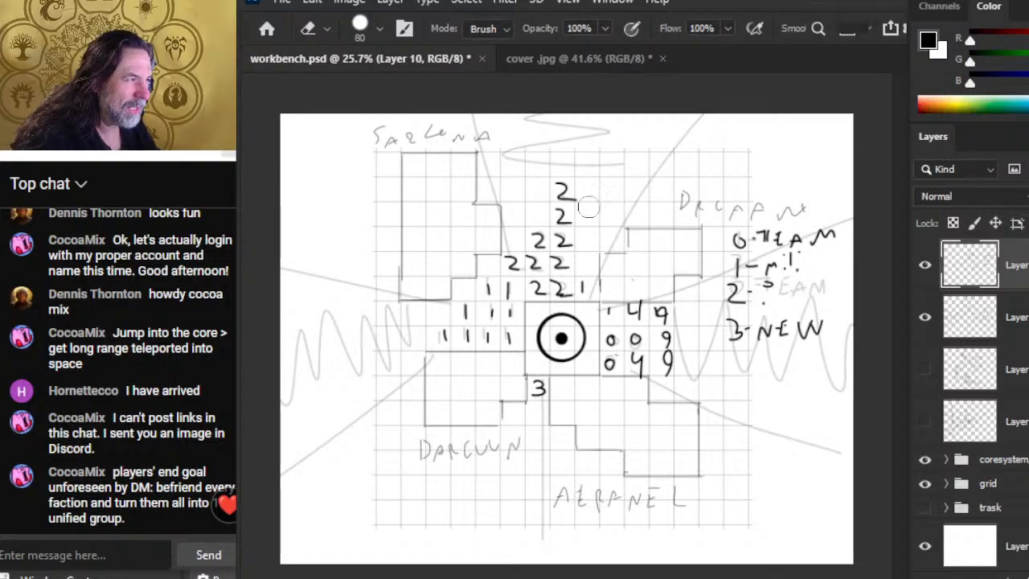
Try a short curved stroke at the core's northeast corner, and erase it.
key("b")
left_click_drag(589, 314, 593, 302)
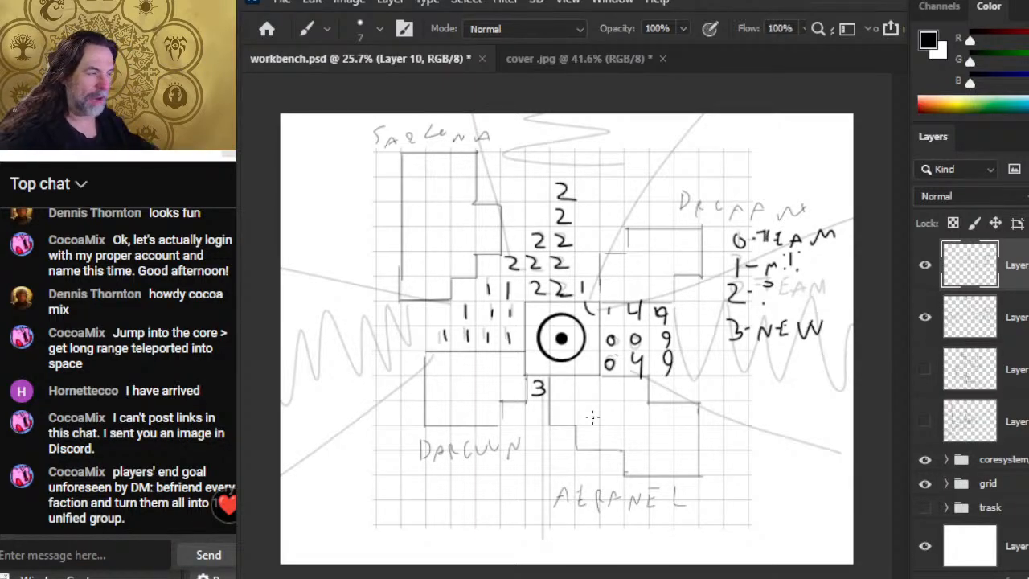
key("e")
left_click_drag(590, 304, 588, 316)
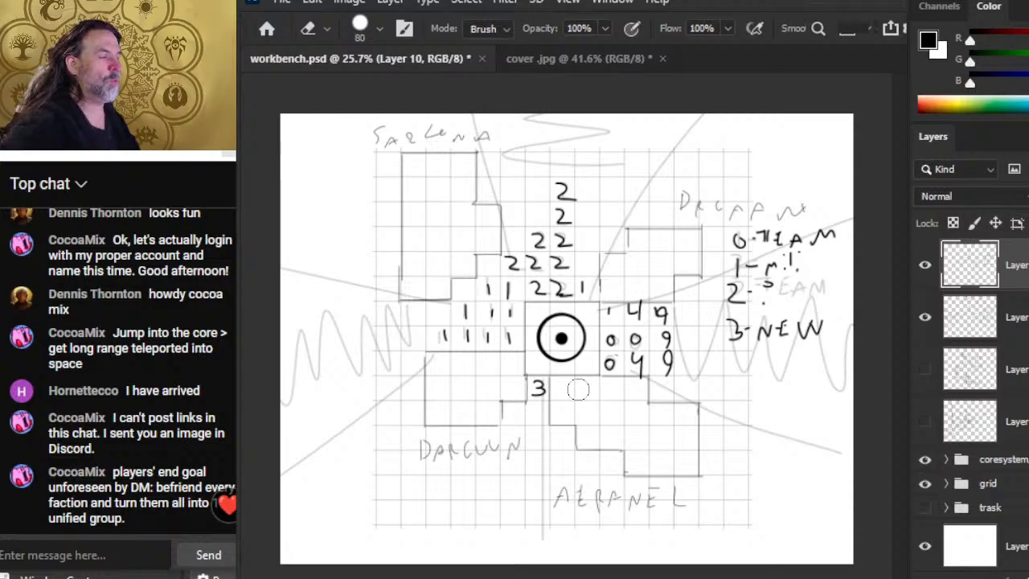
Switch to the dev notes in Notepad and review the factions, guild industries and territory costs through to the industry rank table.
key("alt+Tab")
key("alt+Tab")
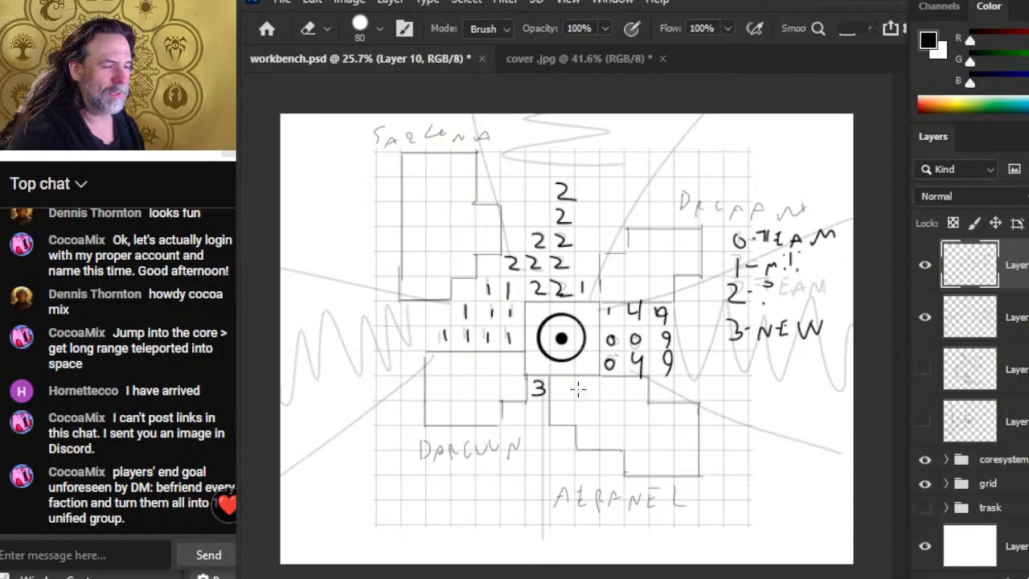
key("alt+Tab")
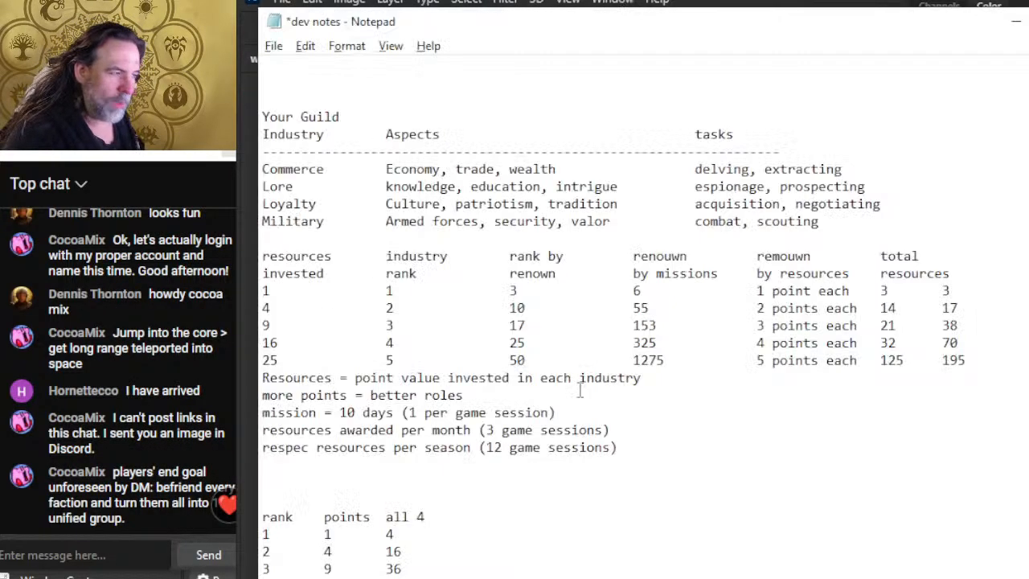
scroll(611, 459, "down", 5)
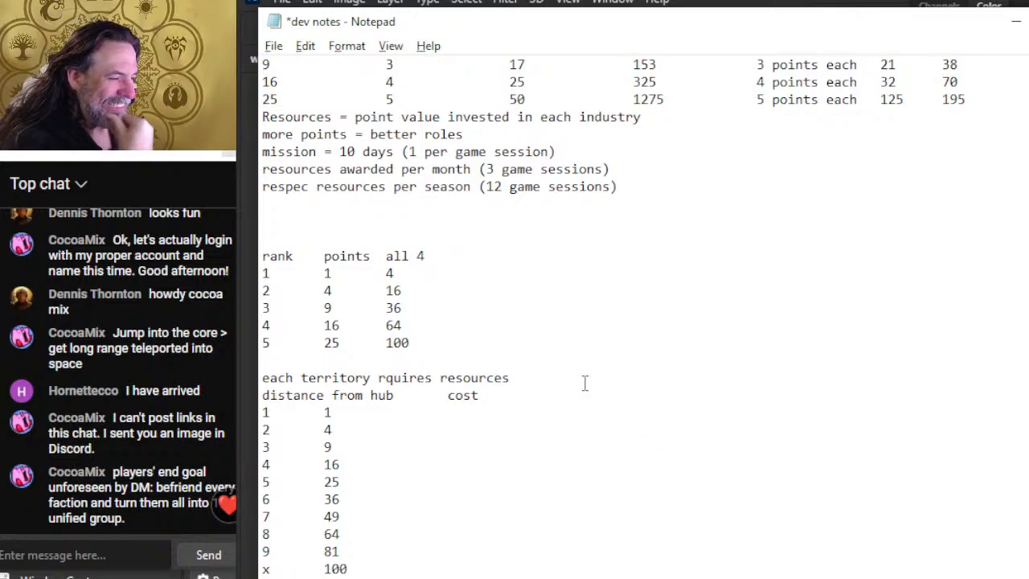
scroll(585, 379, "up", 12)
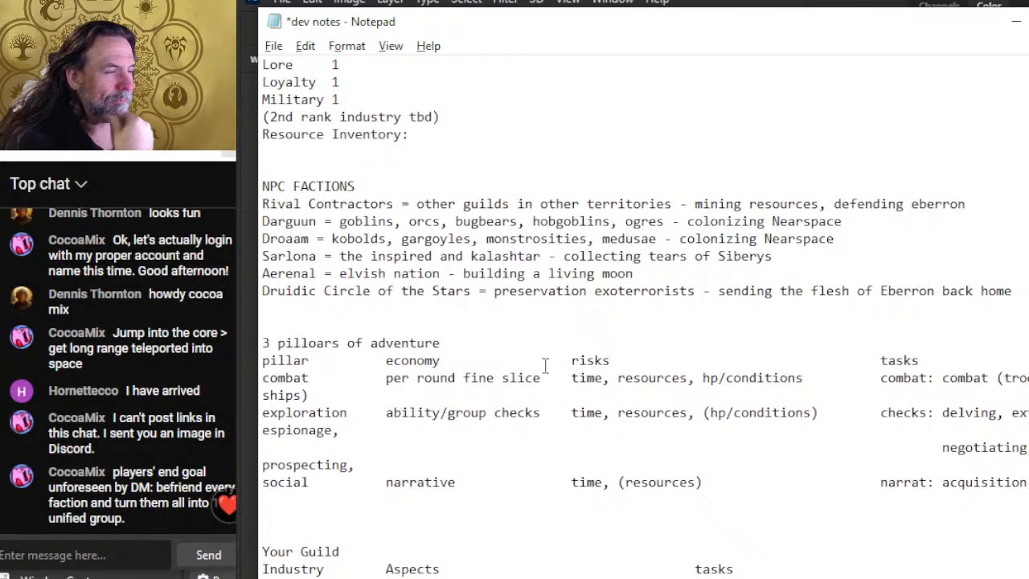
scroll(544, 361, "up", 10)
scroll(544, 364, "down", 12)
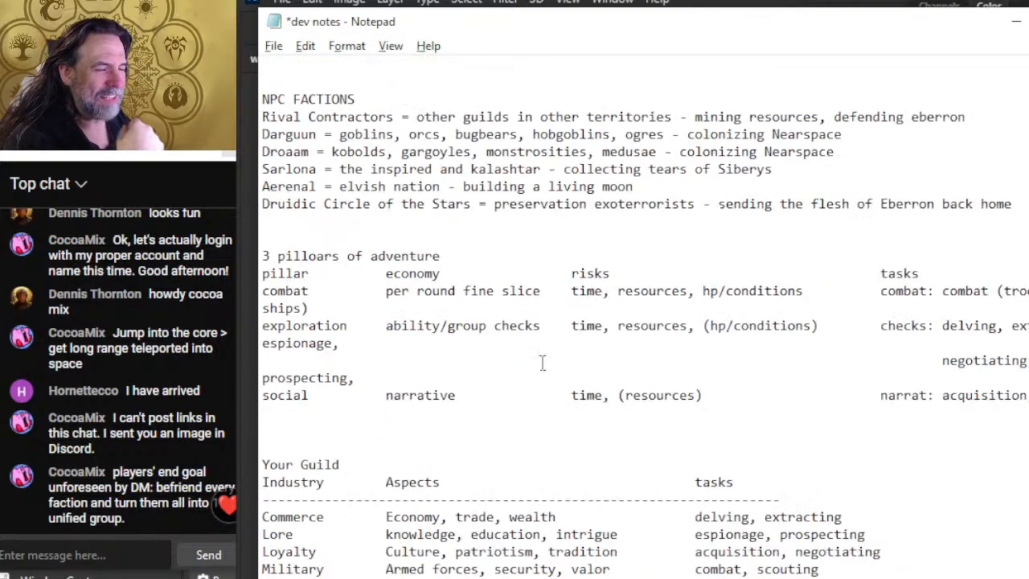
scroll(545, 274, "down", 8)
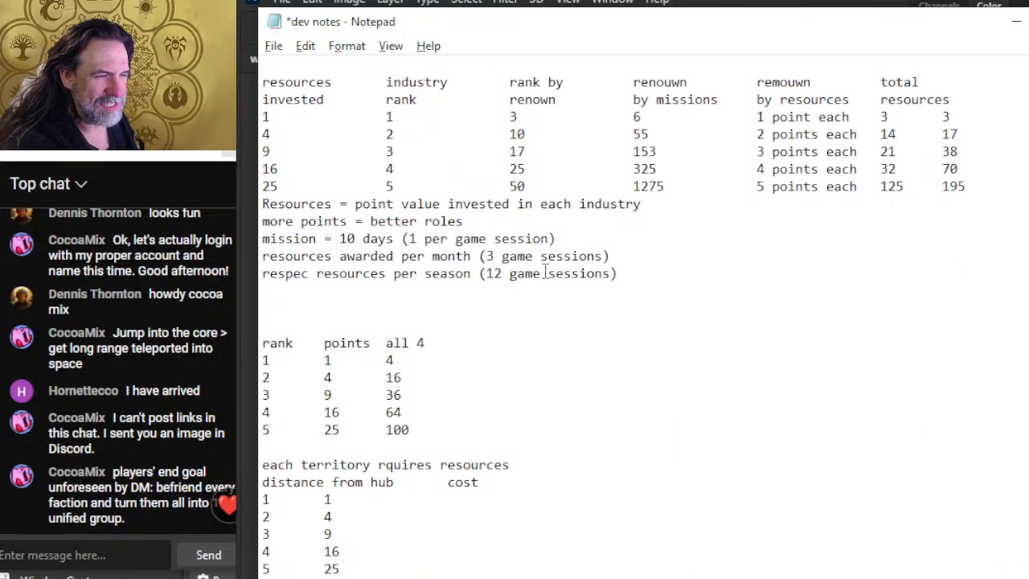
scroll(516, 280, "down", 5)
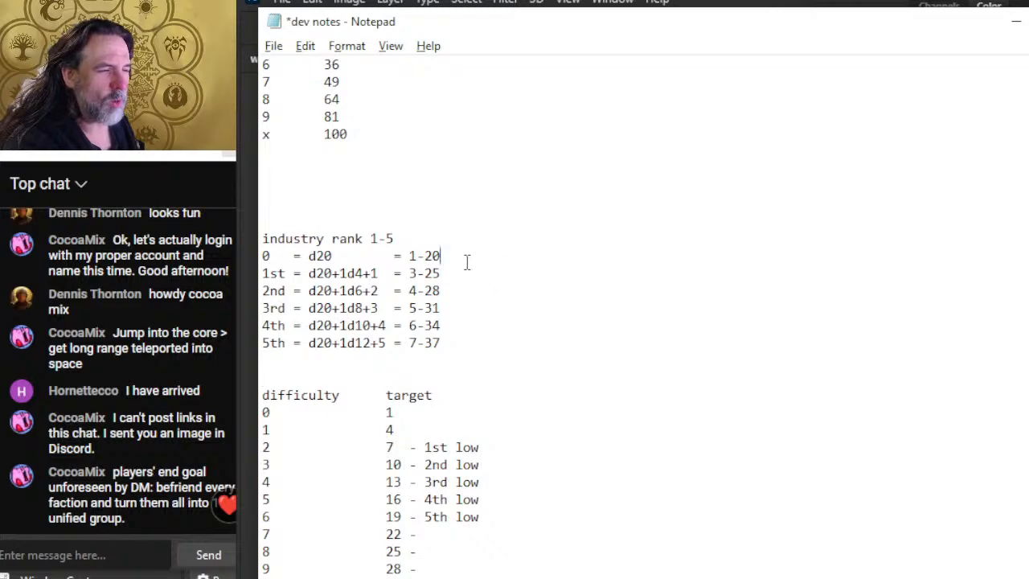
Examine the dice formulas and roll ranges in the industry rank table, focusing on the 2nd rank row.
mouse_move(341, 255)
left_mouse_down()
mouse_move(243, 250)
mouse_move(370, 273)
mouse_move(347, 250)
left_mouse_up()
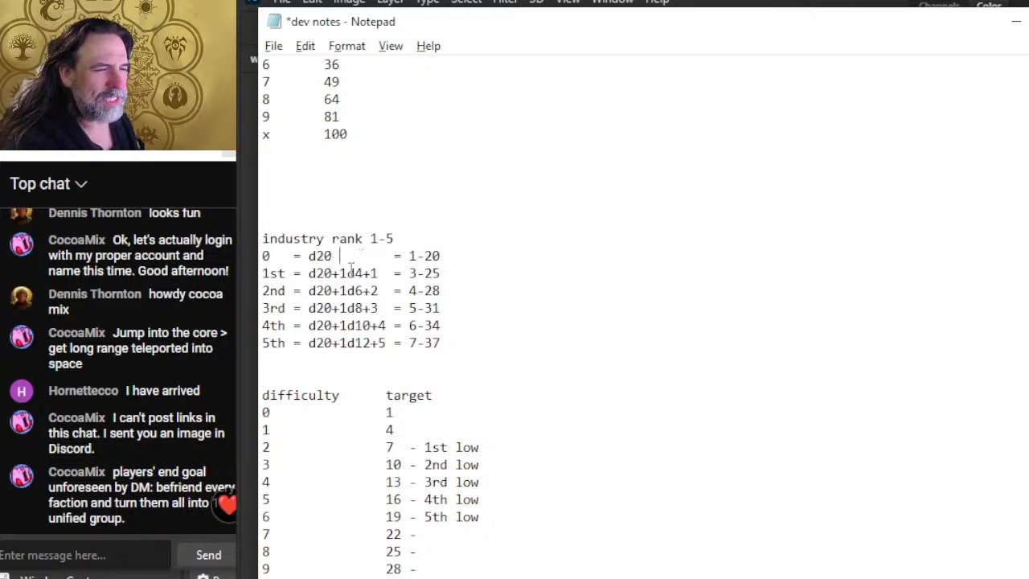
left_click(494, 251)
left_click(492, 271)
left_click(480, 290)
left_click(467, 320)
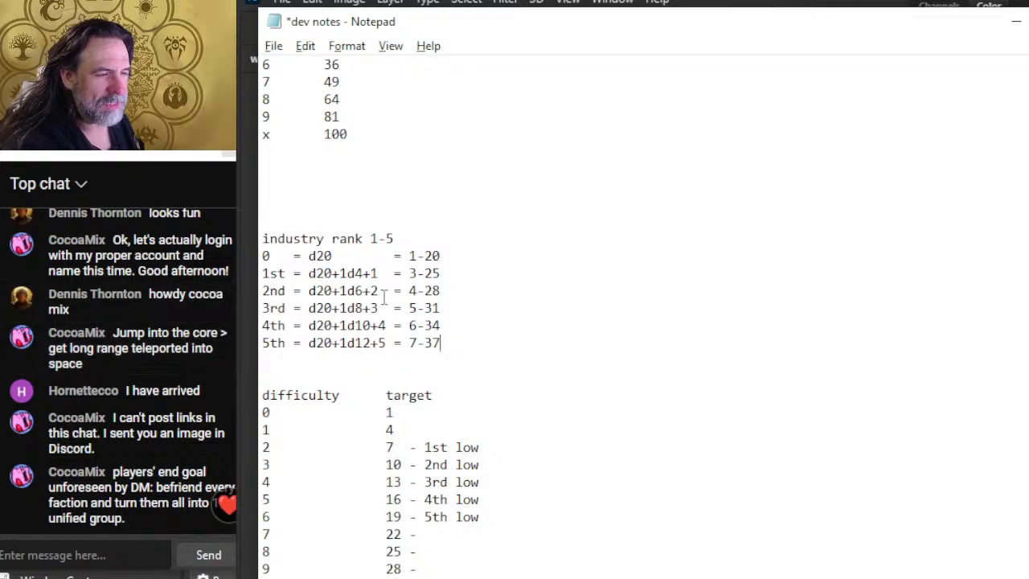
left_click_drag(377, 290, 259, 291)
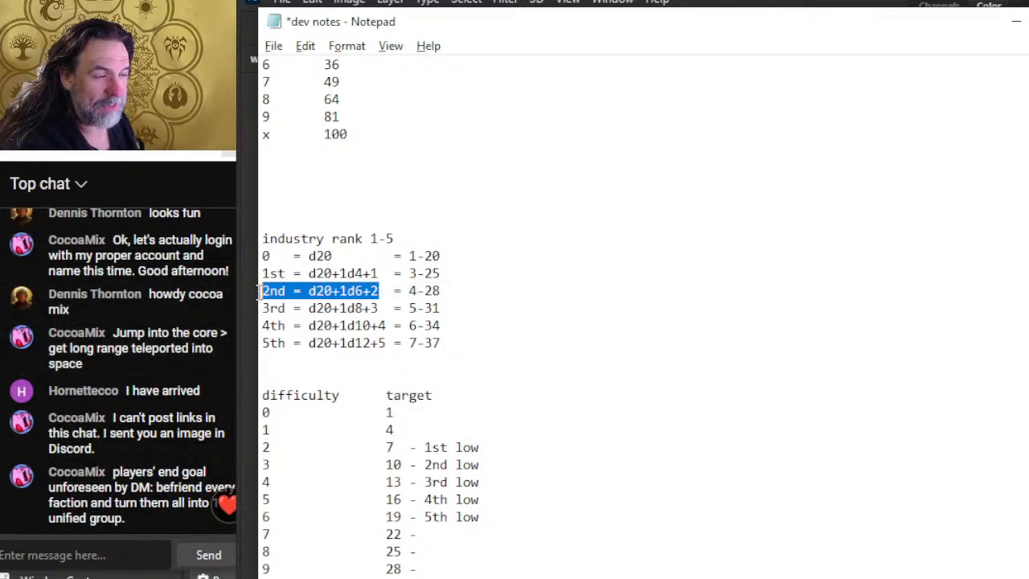
left_click(464, 291)
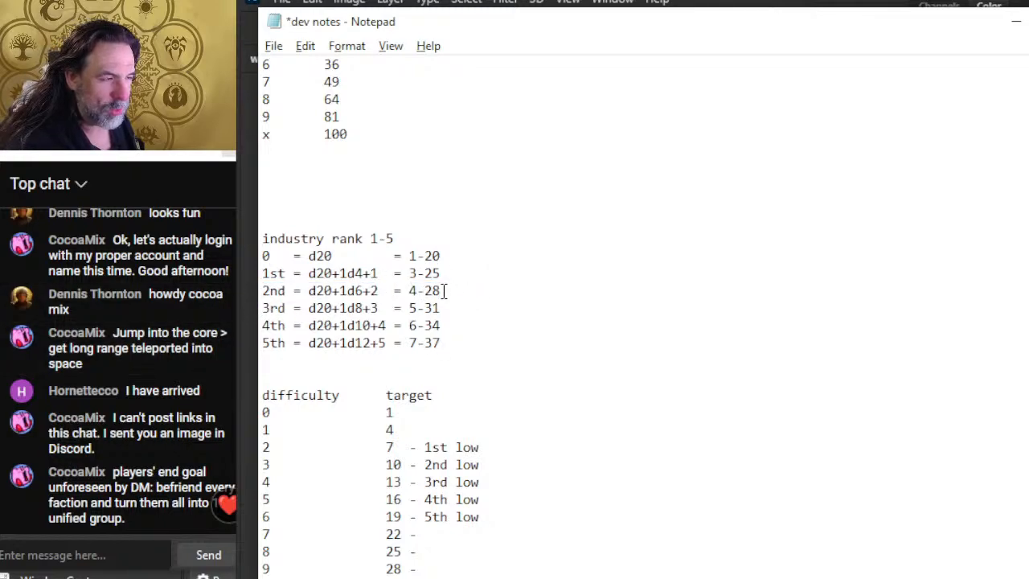
left_click_drag(452, 290, 479, 290)
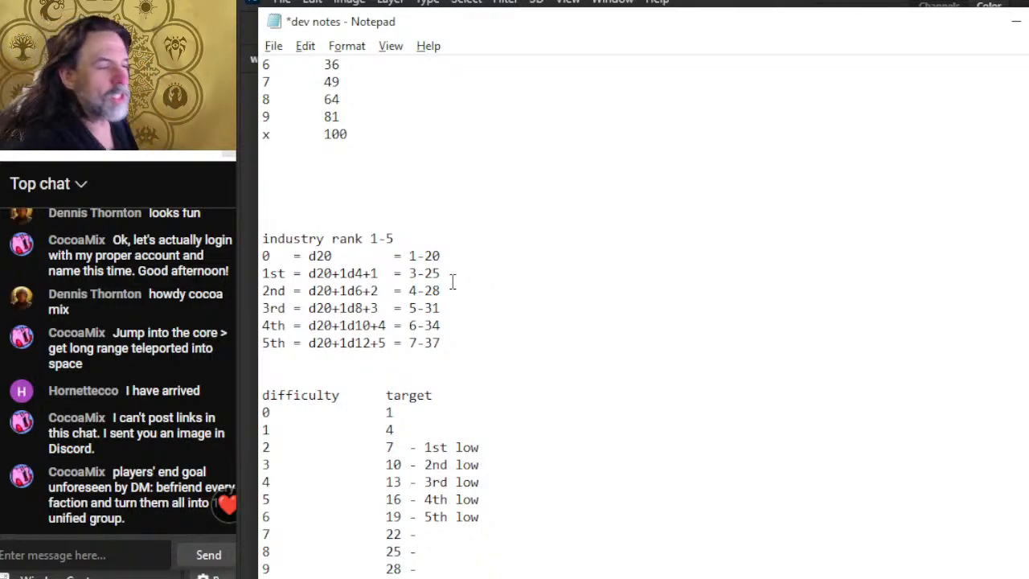
Compare the rank 0 roll with the 2nd rank roll in the industry rank table.
left_click_drag(486, 250, 236, 257)
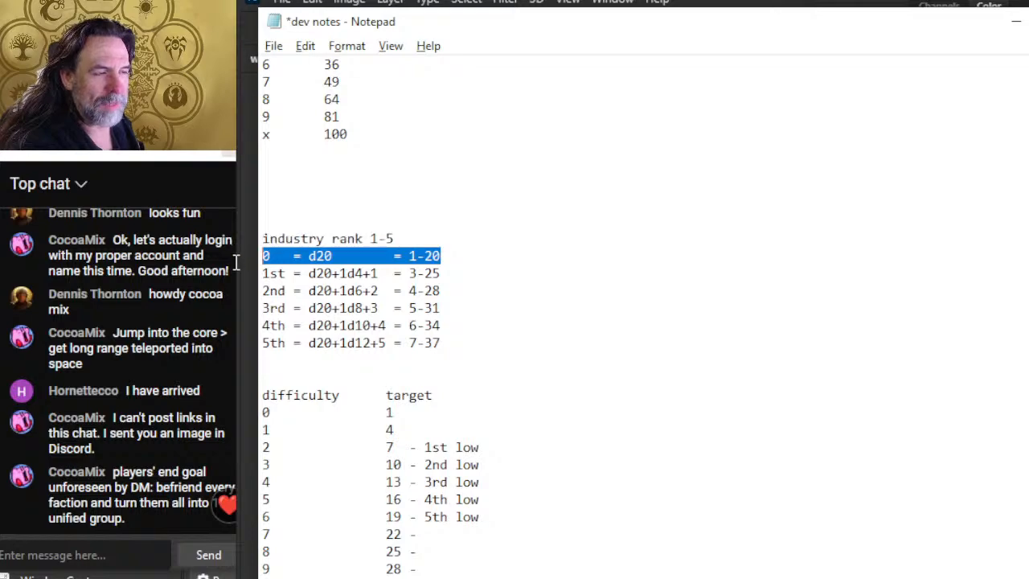
left_click(450, 290)
left_click_drag(450, 291, 265, 290)
double_click(444, 290)
left_click_drag(444, 291, 437, 271)
double_click(437, 290)
left_click(464, 258)
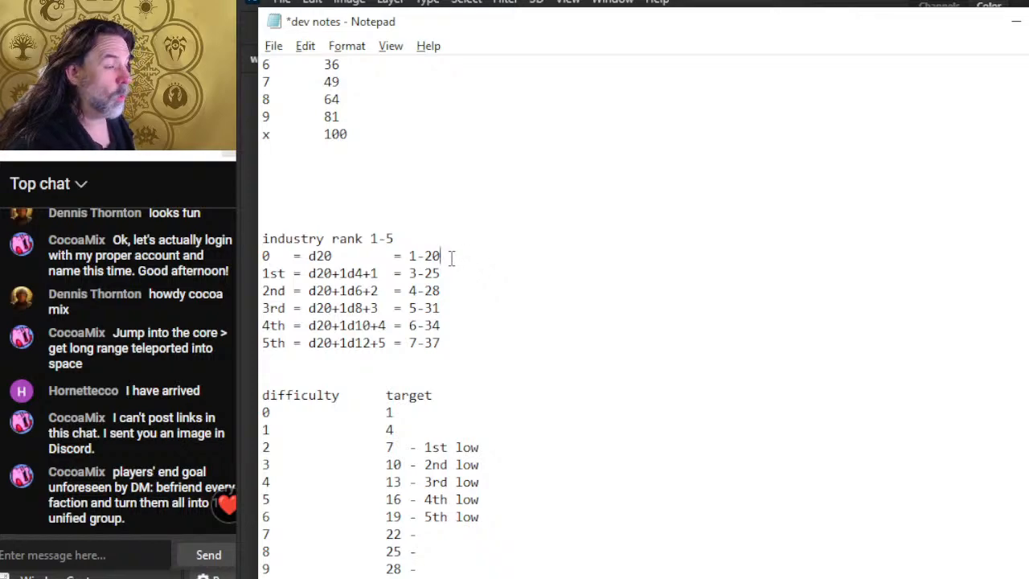
left_click_drag(340, 256, 257, 255)
left_click(431, 256)
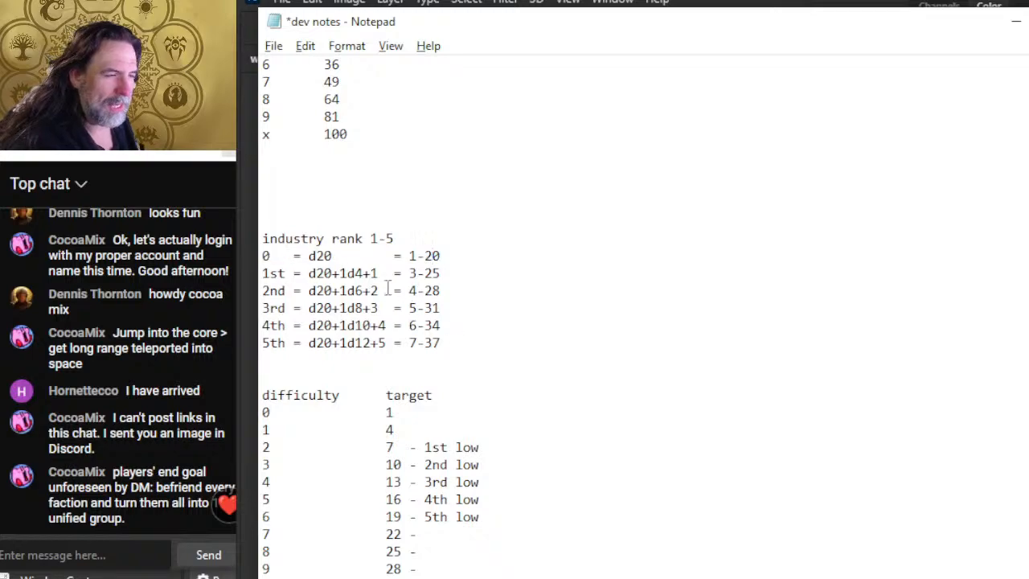
left_click(457, 292)
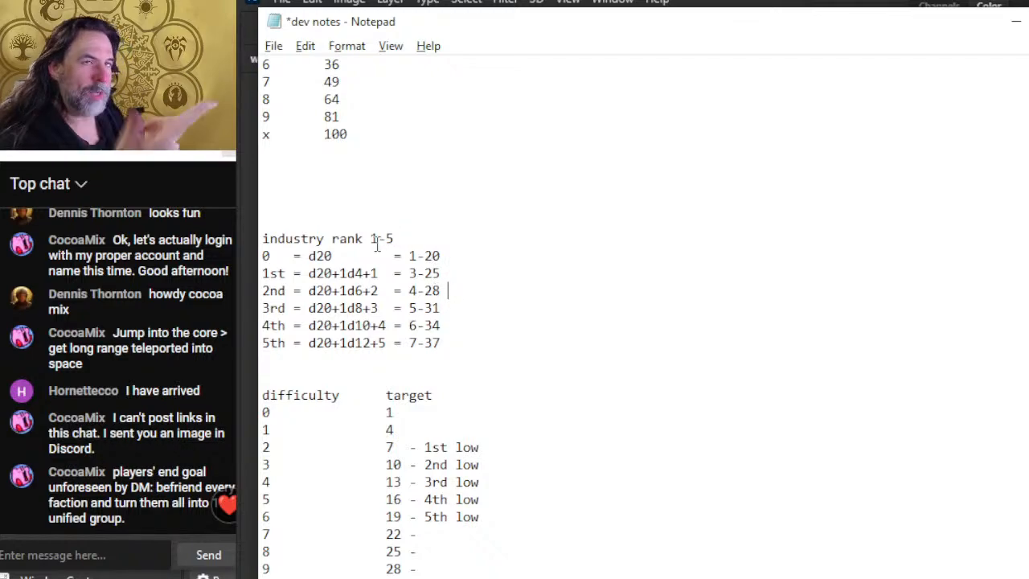
Check the 1st rank's added die and bonus against the rank 0, 2nd and 5th rows.
left_click_drag(455, 258, 243, 266)
left_click(408, 274)
left_click(464, 266)
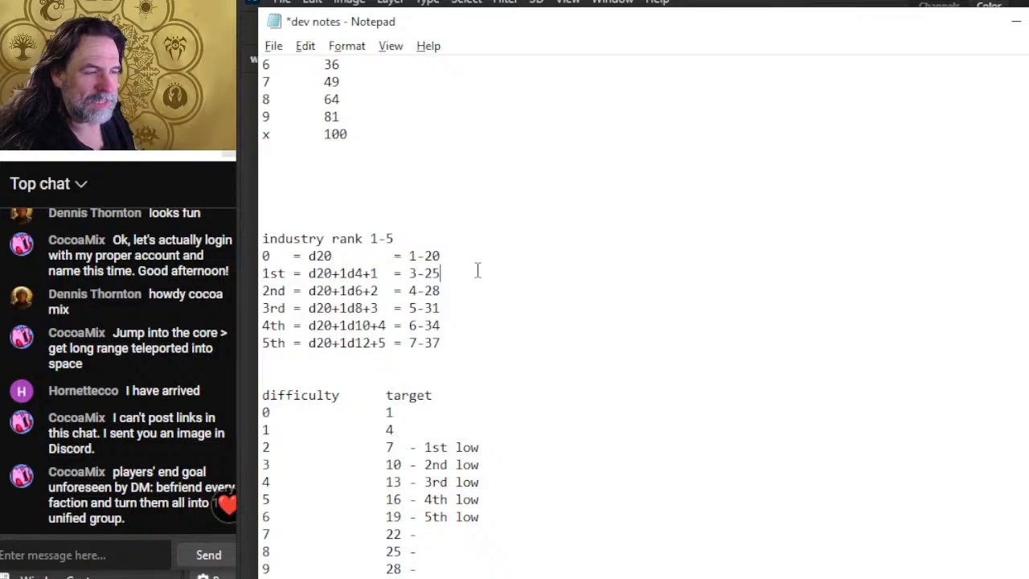
left_click_drag(453, 269, 298, 287)
left_click_drag(387, 273, 347, 275)
left_click(467, 277)
left_click(464, 285)
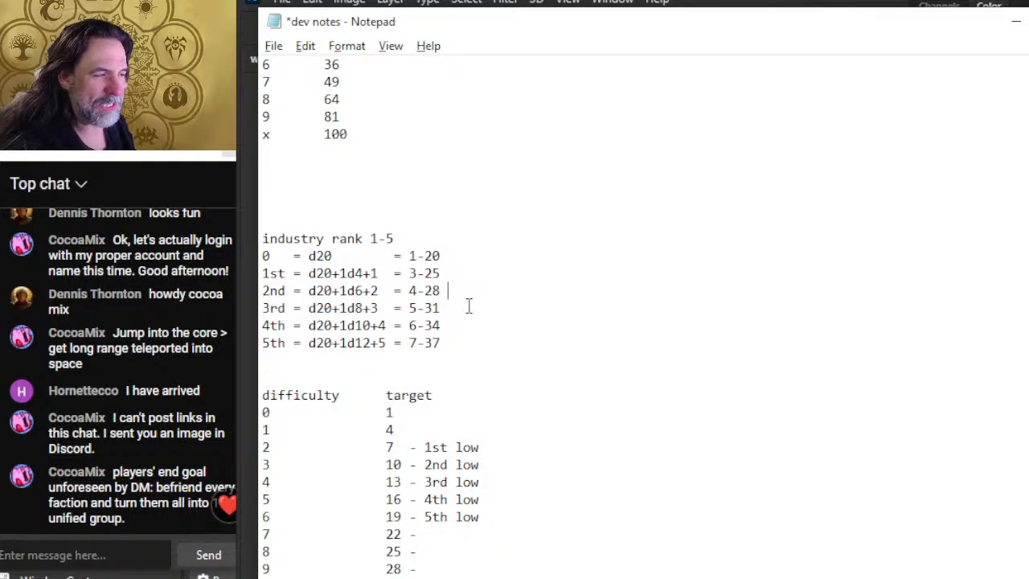
left_click(475, 343)
left_click(472, 286)
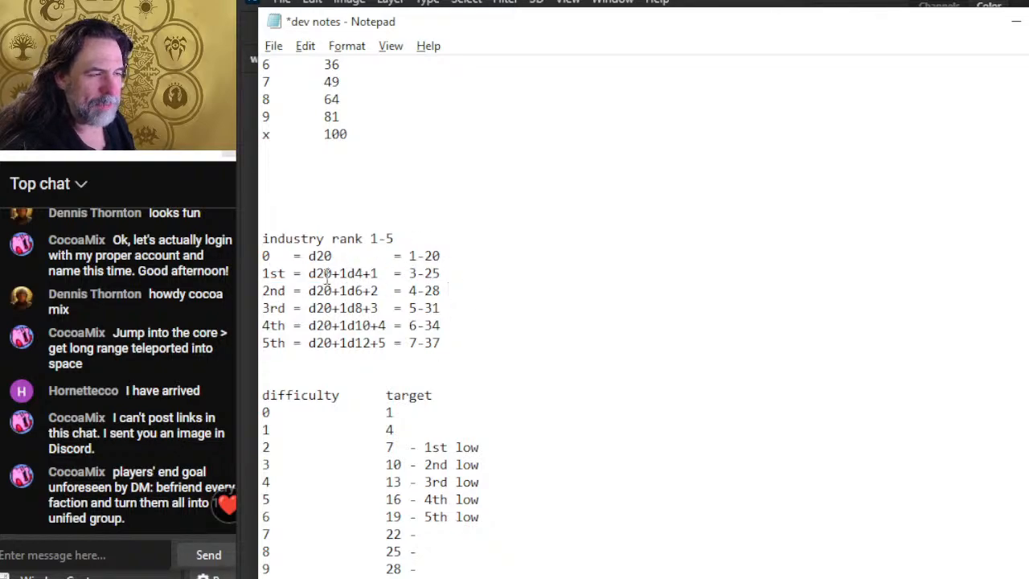
Examine the dice formulas and roll ranges of the 2nd, 1st and 5th rank rows in the industry rank table.
left_click_drag(459, 290, 245, 294)
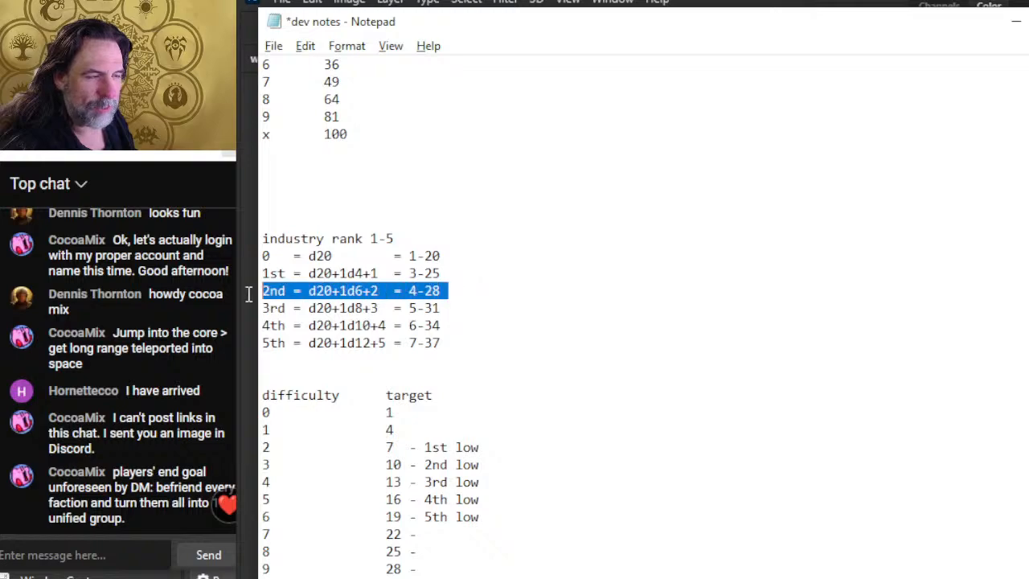
left_click(518, 296)
mouse_move(477, 273)
left_mouse_down()
mouse_move(255, 278)
mouse_move(481, 278)
left_mouse_up()
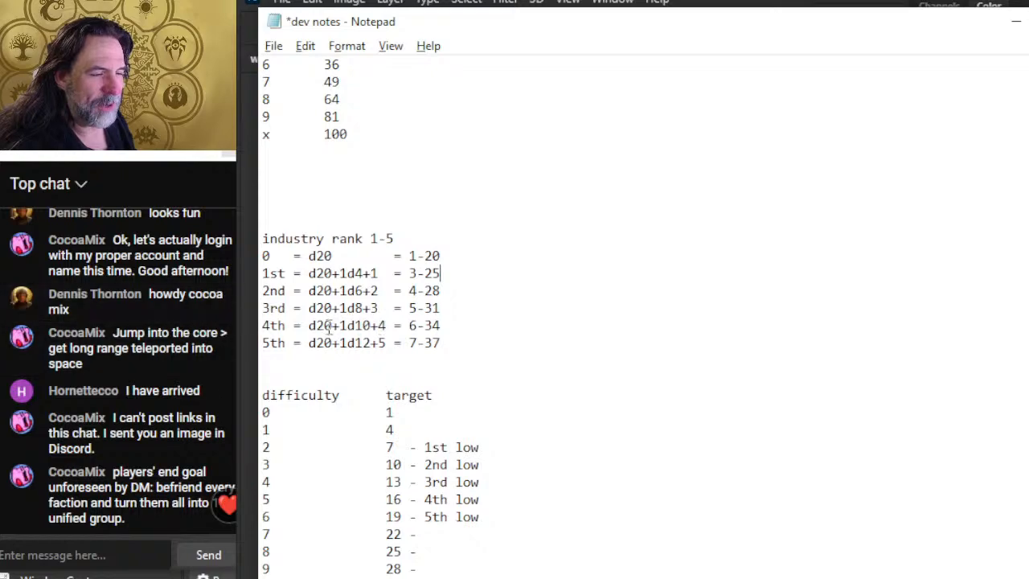
left_click_drag(372, 343, 387, 343)
left_click(393, 342)
triple_click(465, 339)
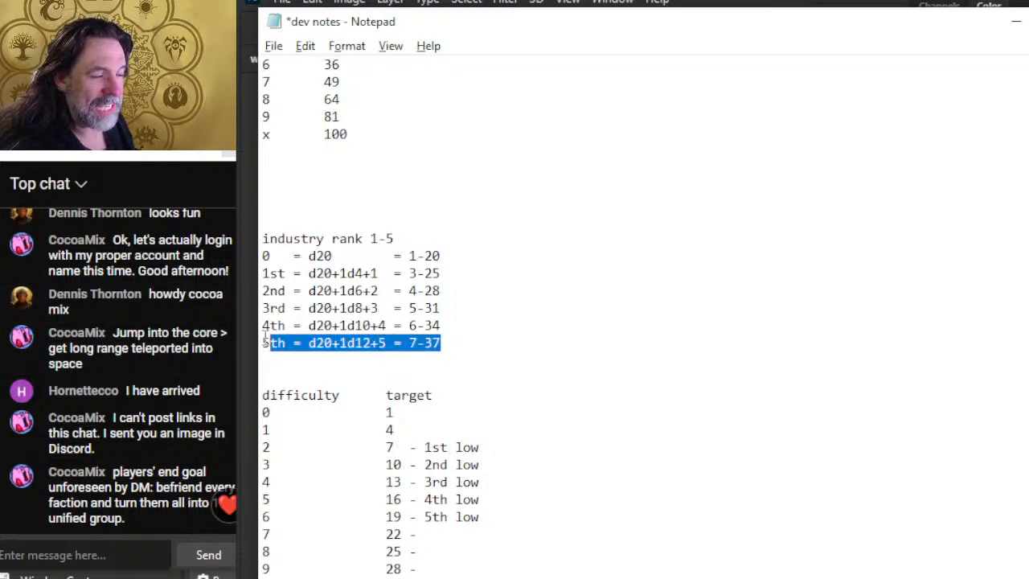
left_click(467, 339)
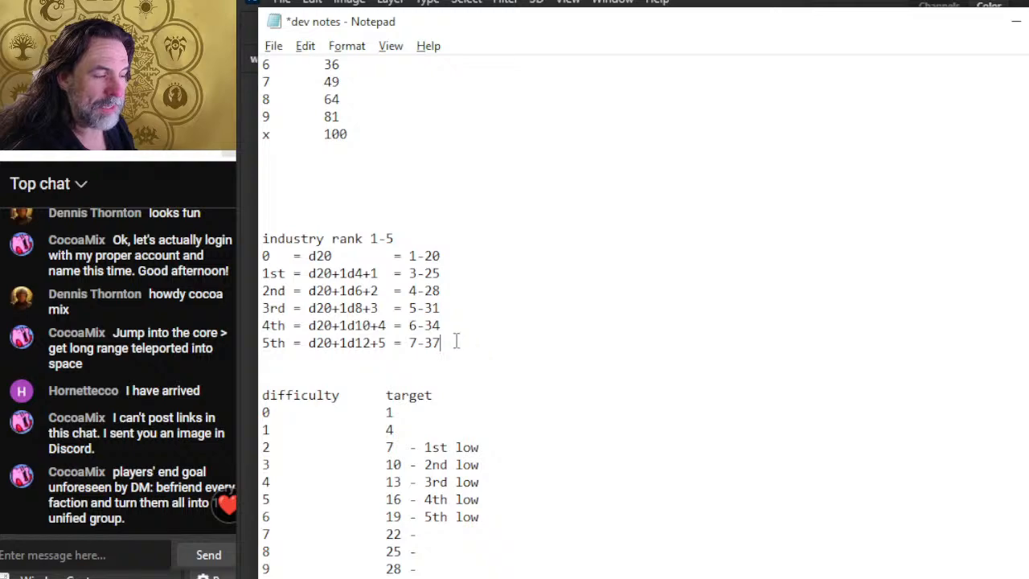
mouse_move(379, 342)
left_mouse_down()
mouse_move(311, 344)
mouse_move(339, 352)
mouse_move(379, 343)
left_mouse_up()
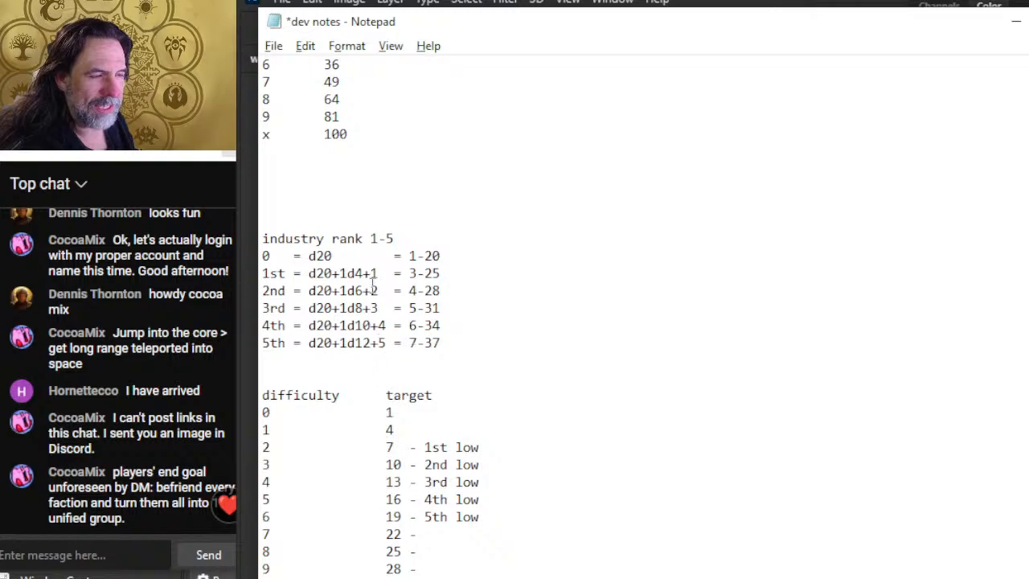
Compare the 1st rank roll with the 5th rank roll and review the difficulty and target table below.
mouse_move(475, 269)
left_mouse_down()
mouse_move(228, 275)
mouse_move(506, 287)
mouse_move(238, 276)
mouse_move(469, 259)
mouse_move(478, 273)
left_mouse_up()
left_click_drag(459, 344, 278, 340)
left_click(533, 343)
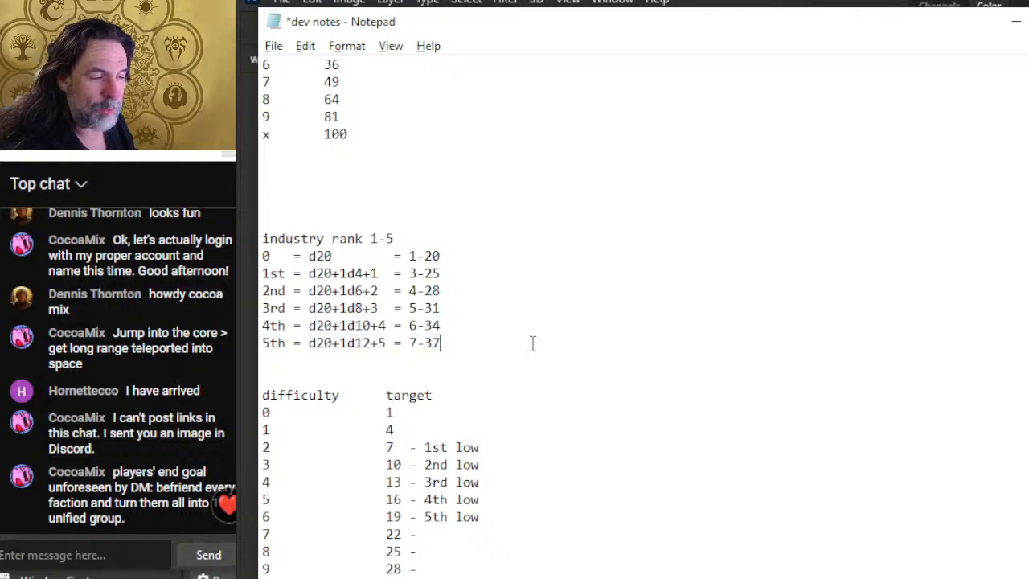
mouse_move(440, 274)
left_mouse_down()
mouse_move(380, 291)
mouse_move(374, 274)
mouse_move(453, 285)
mouse_move(457, 272)
left_mouse_up()
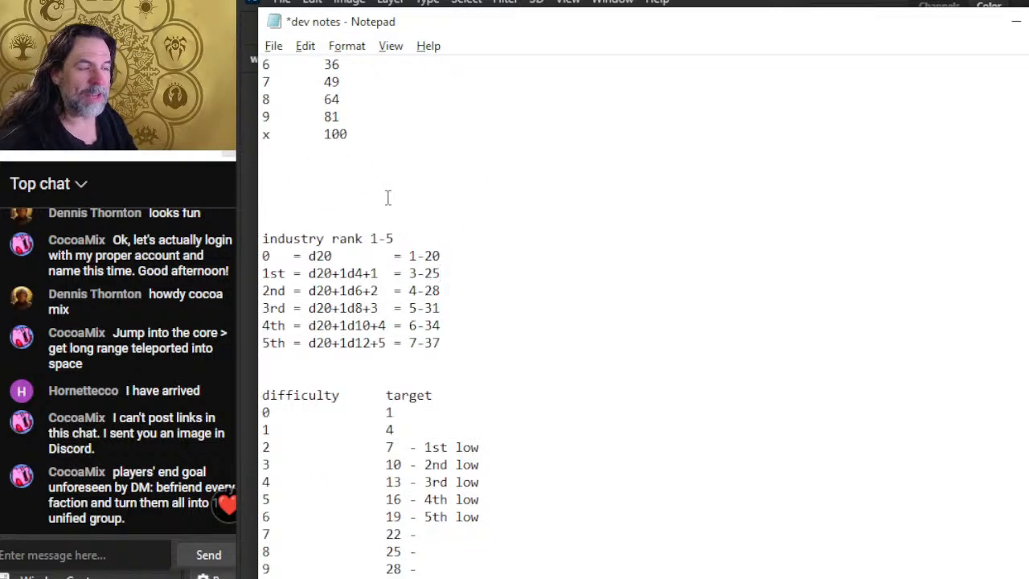
scroll(394, 208, "up", 2)
scroll(396, 213, "down", 5)
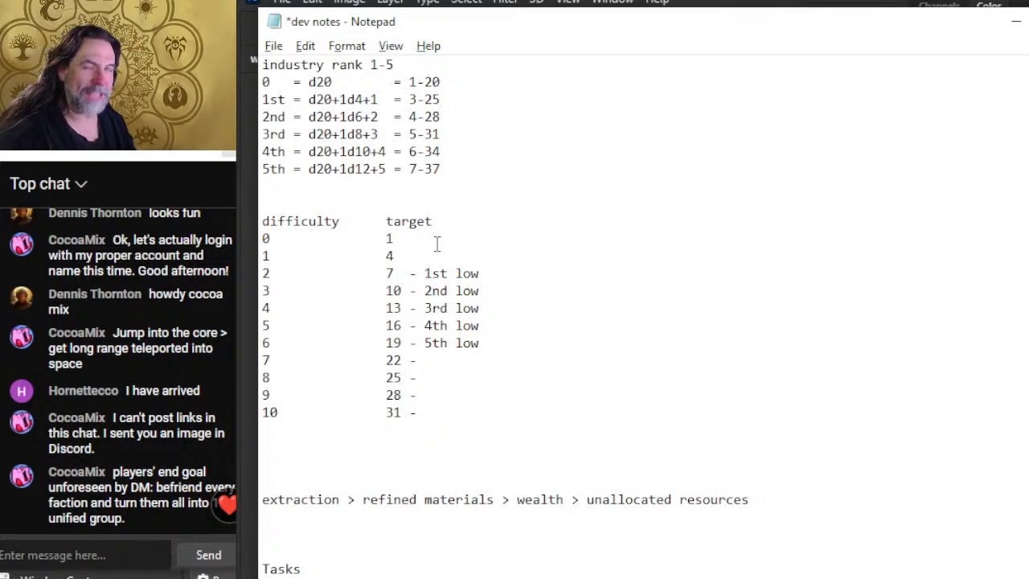
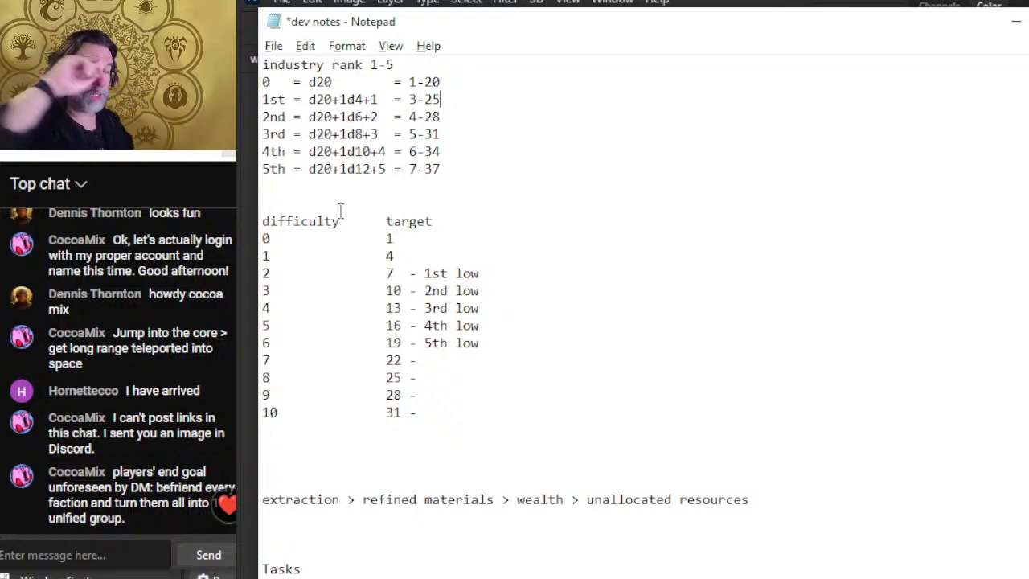
Switch to Photoshop and close cover .jpg, discarding its unsaved changes.
key("alt+Tab")
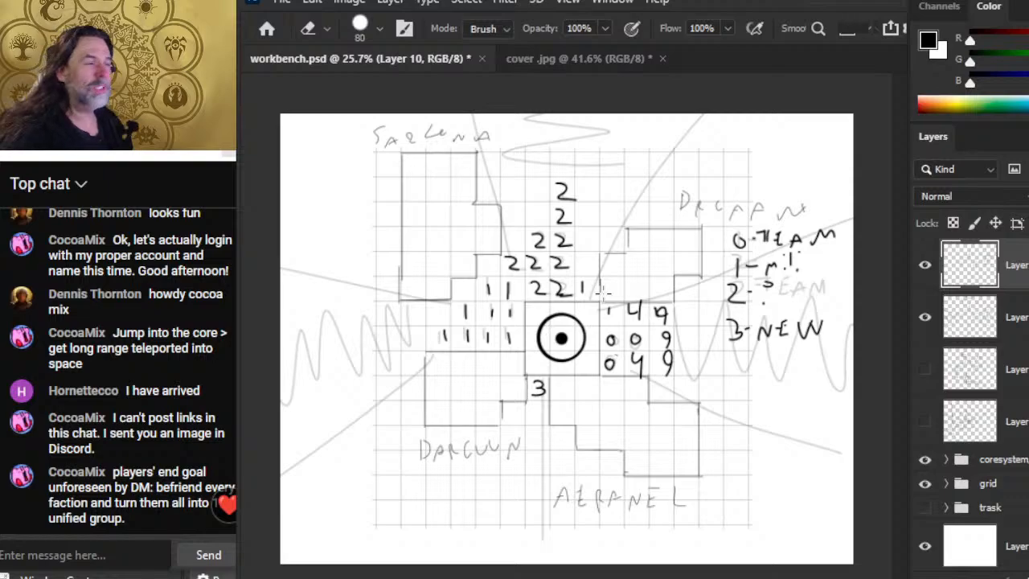
left_click(615, 58)
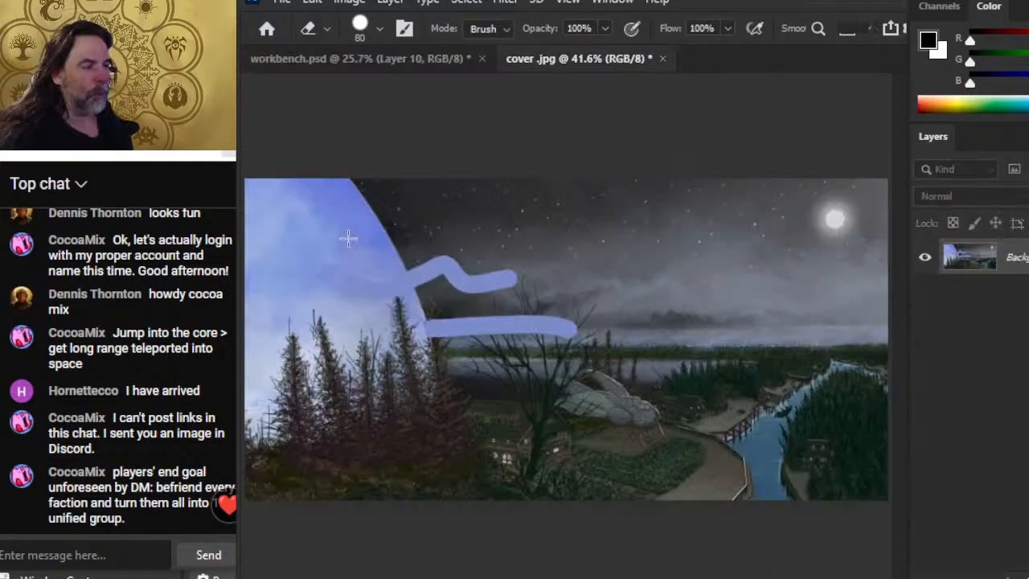
left_click(661, 57)
left_click(566, 244)
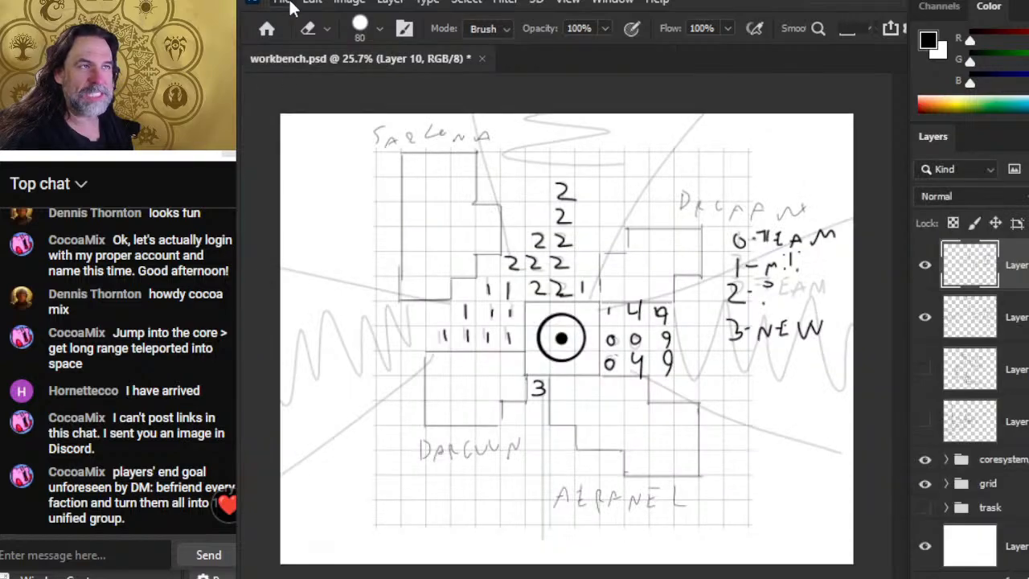
Open the recent file SCE Cover 9-04.jpg to show the cover, and return to workbench.psd.
left_click(286, 4)
mouse_move(381, 108)
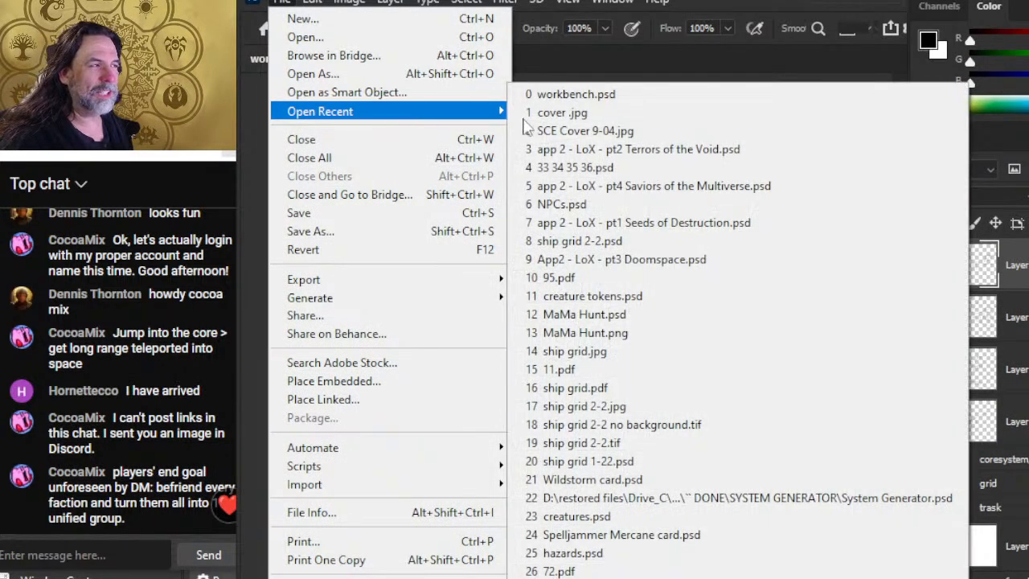
left_click(575, 131)
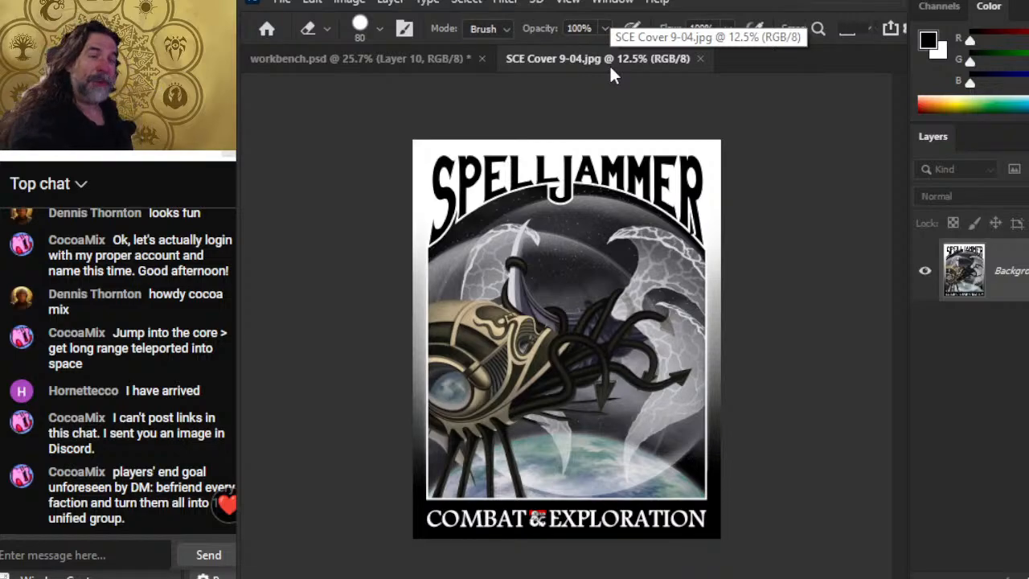
left_click(433, 62)
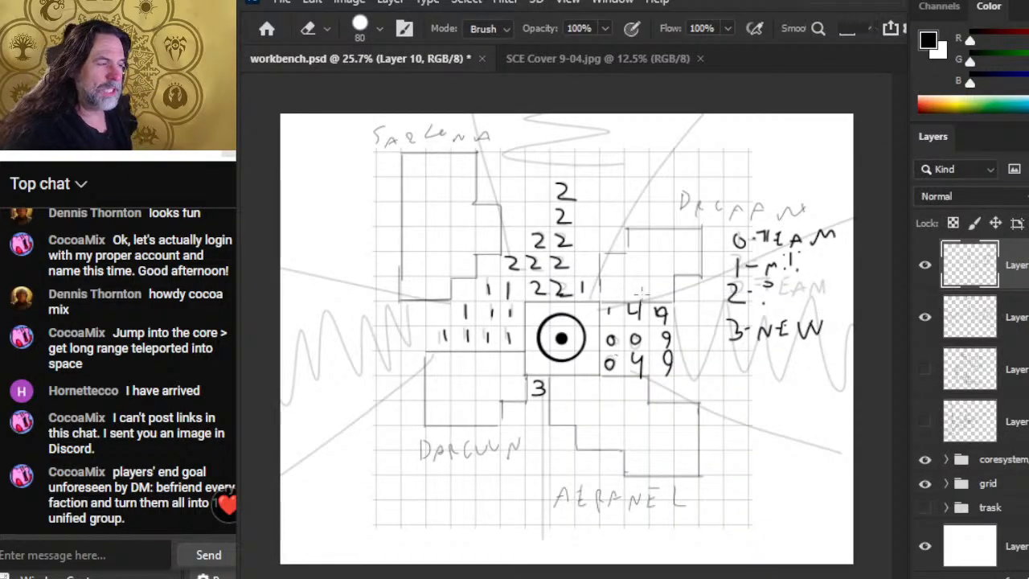
Check the date in the system calendar and look over the whole map in workbench.psd.
key("z")
left_click_drag(654, 288, 605, 271)
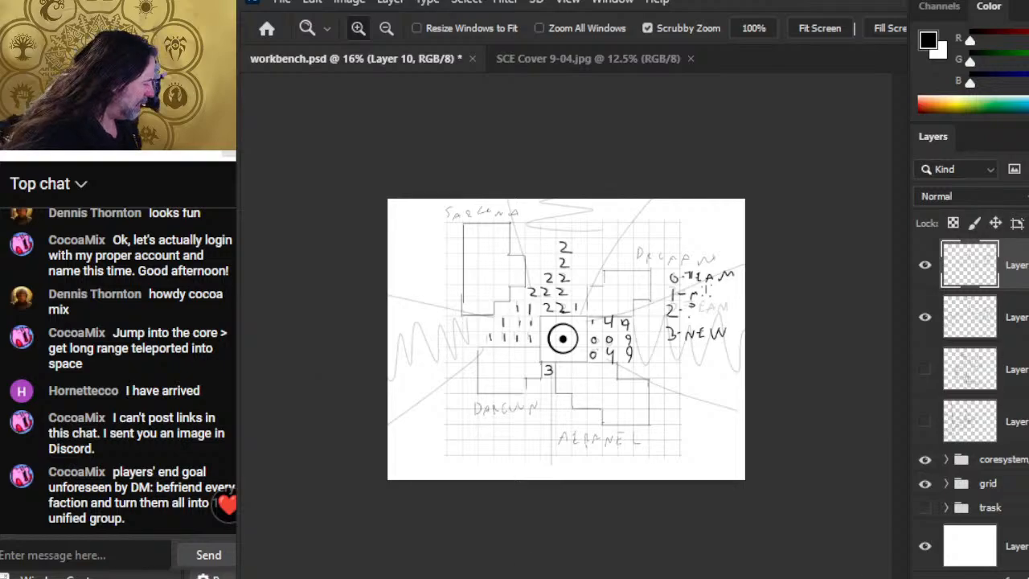
key("super+alt+d")
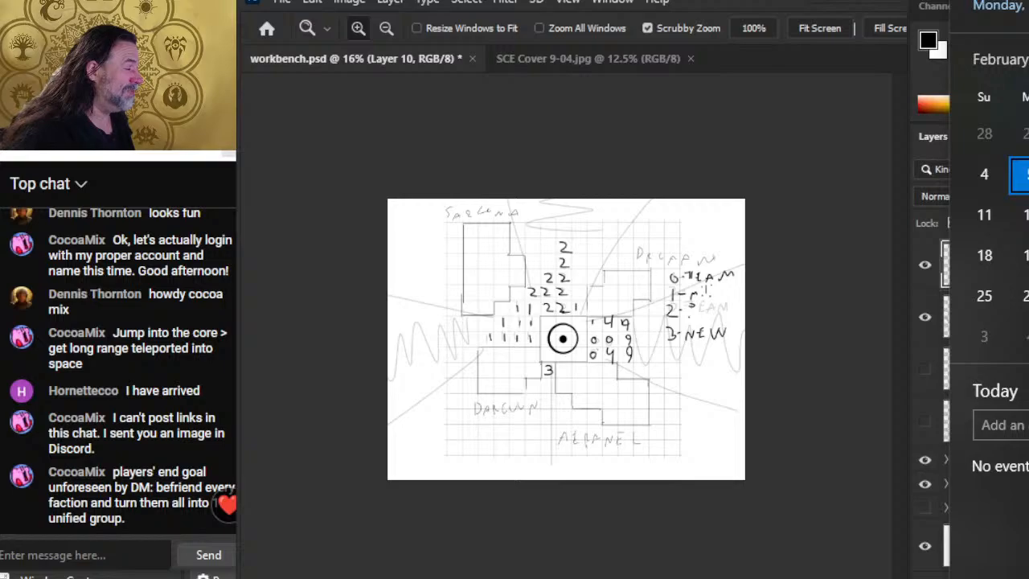
left_click(725, 205)
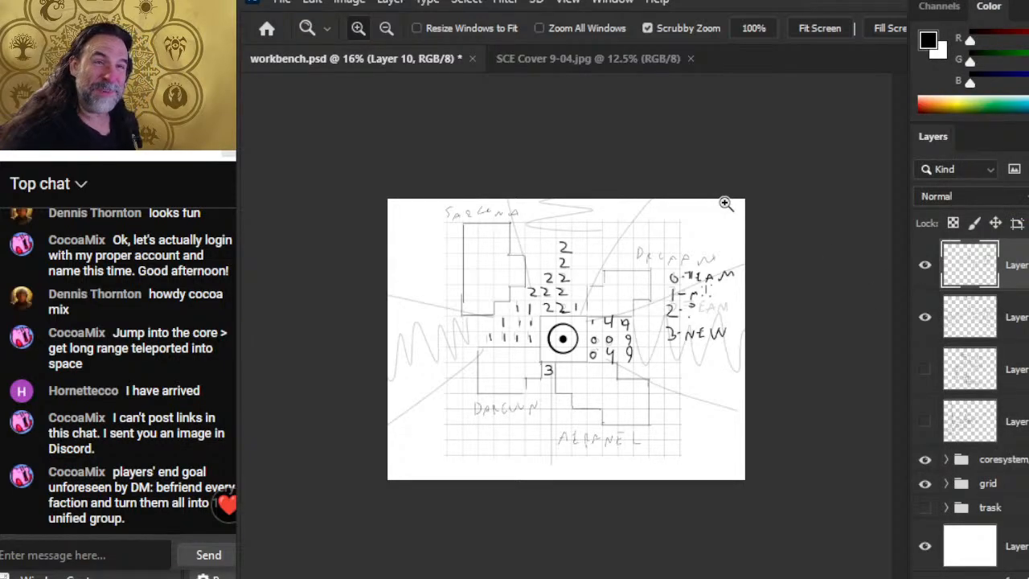
left_click(607, 267)
left_click_drag(612, 265, 640, 264)
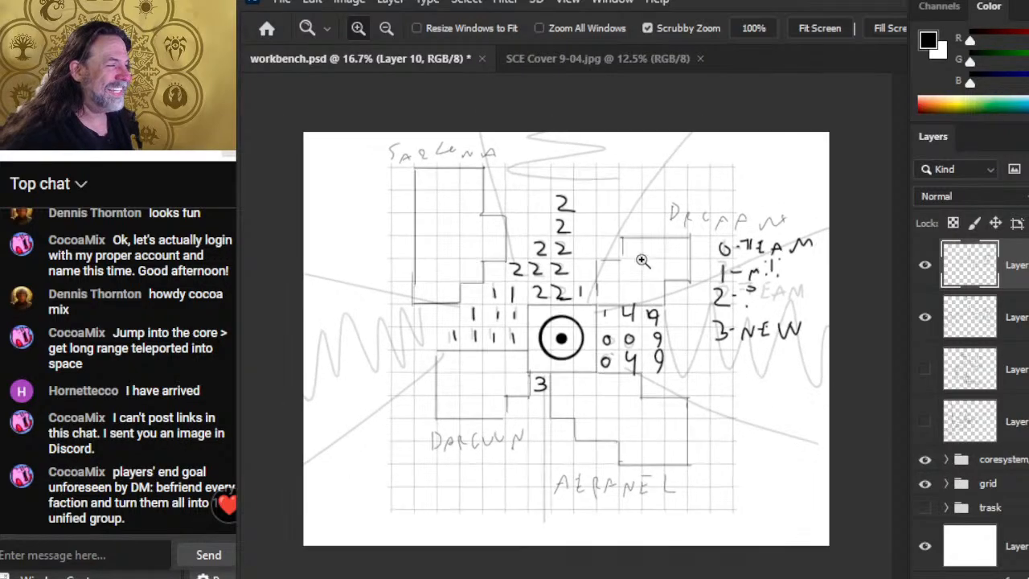